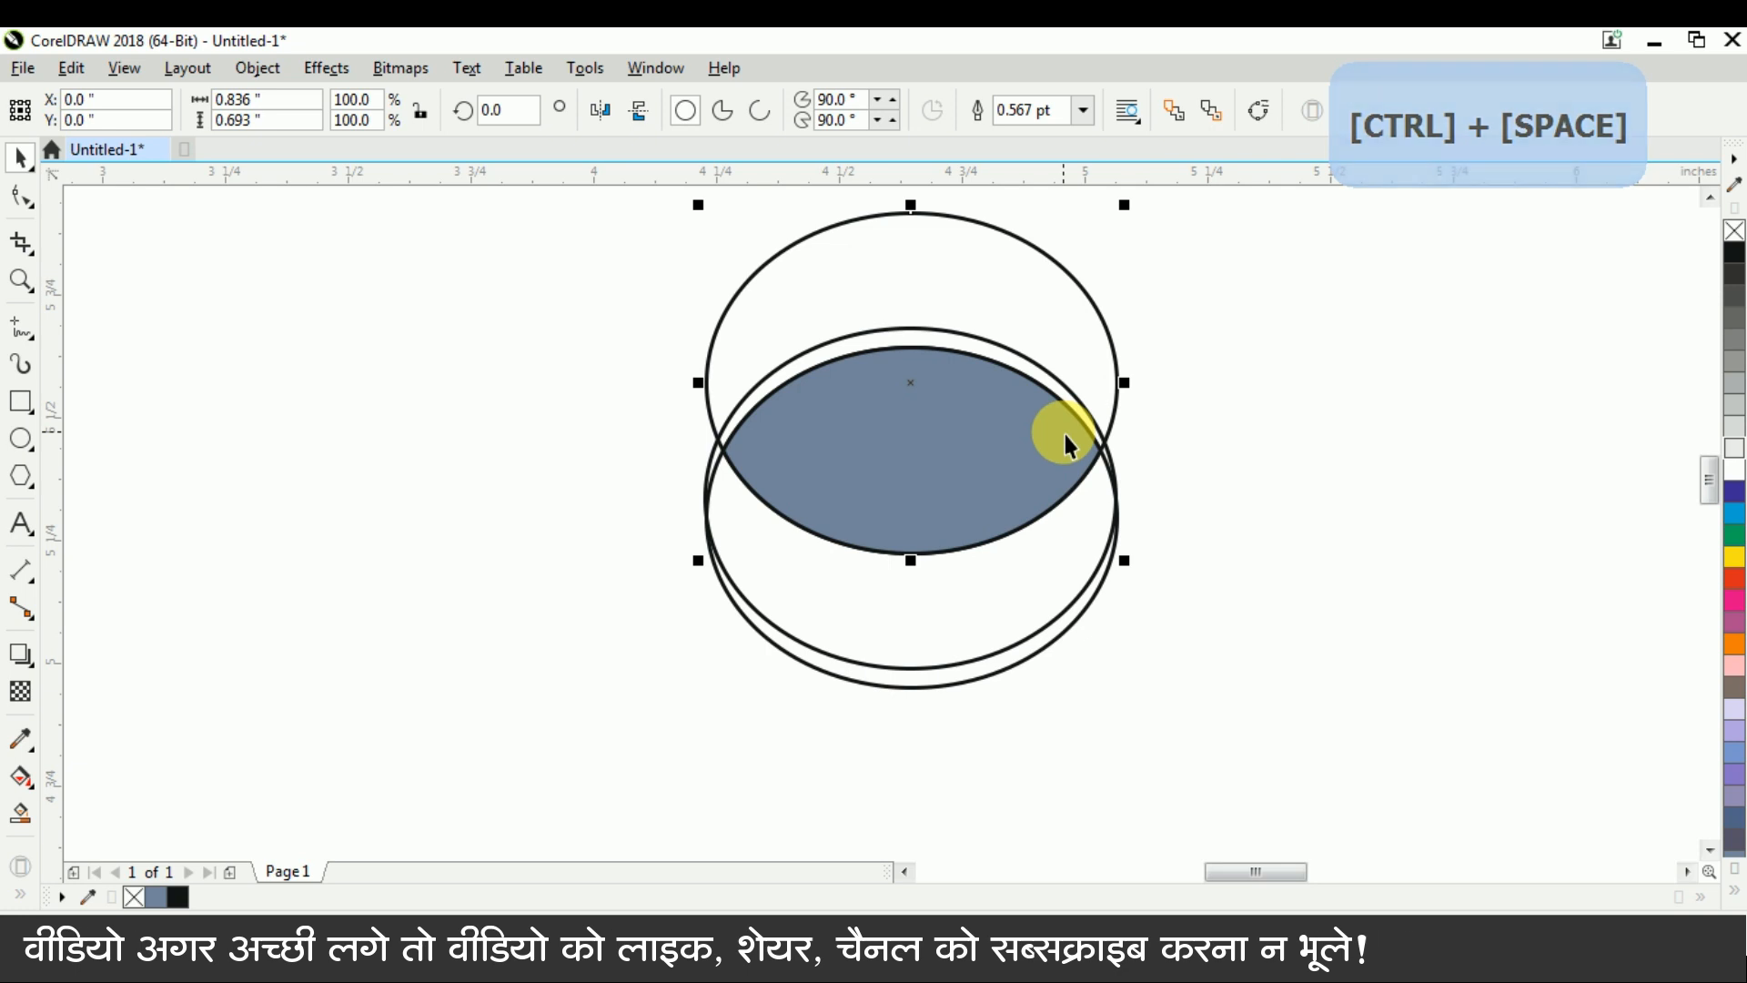
Delete the upper and lowest construction ellipses, then remove the left and right corner nodes of the filled lens shape
click(1046, 662)
key(Delete)
click(975, 460)
click(20, 247)
drag(573, 355, 804, 523)
key(Delete)
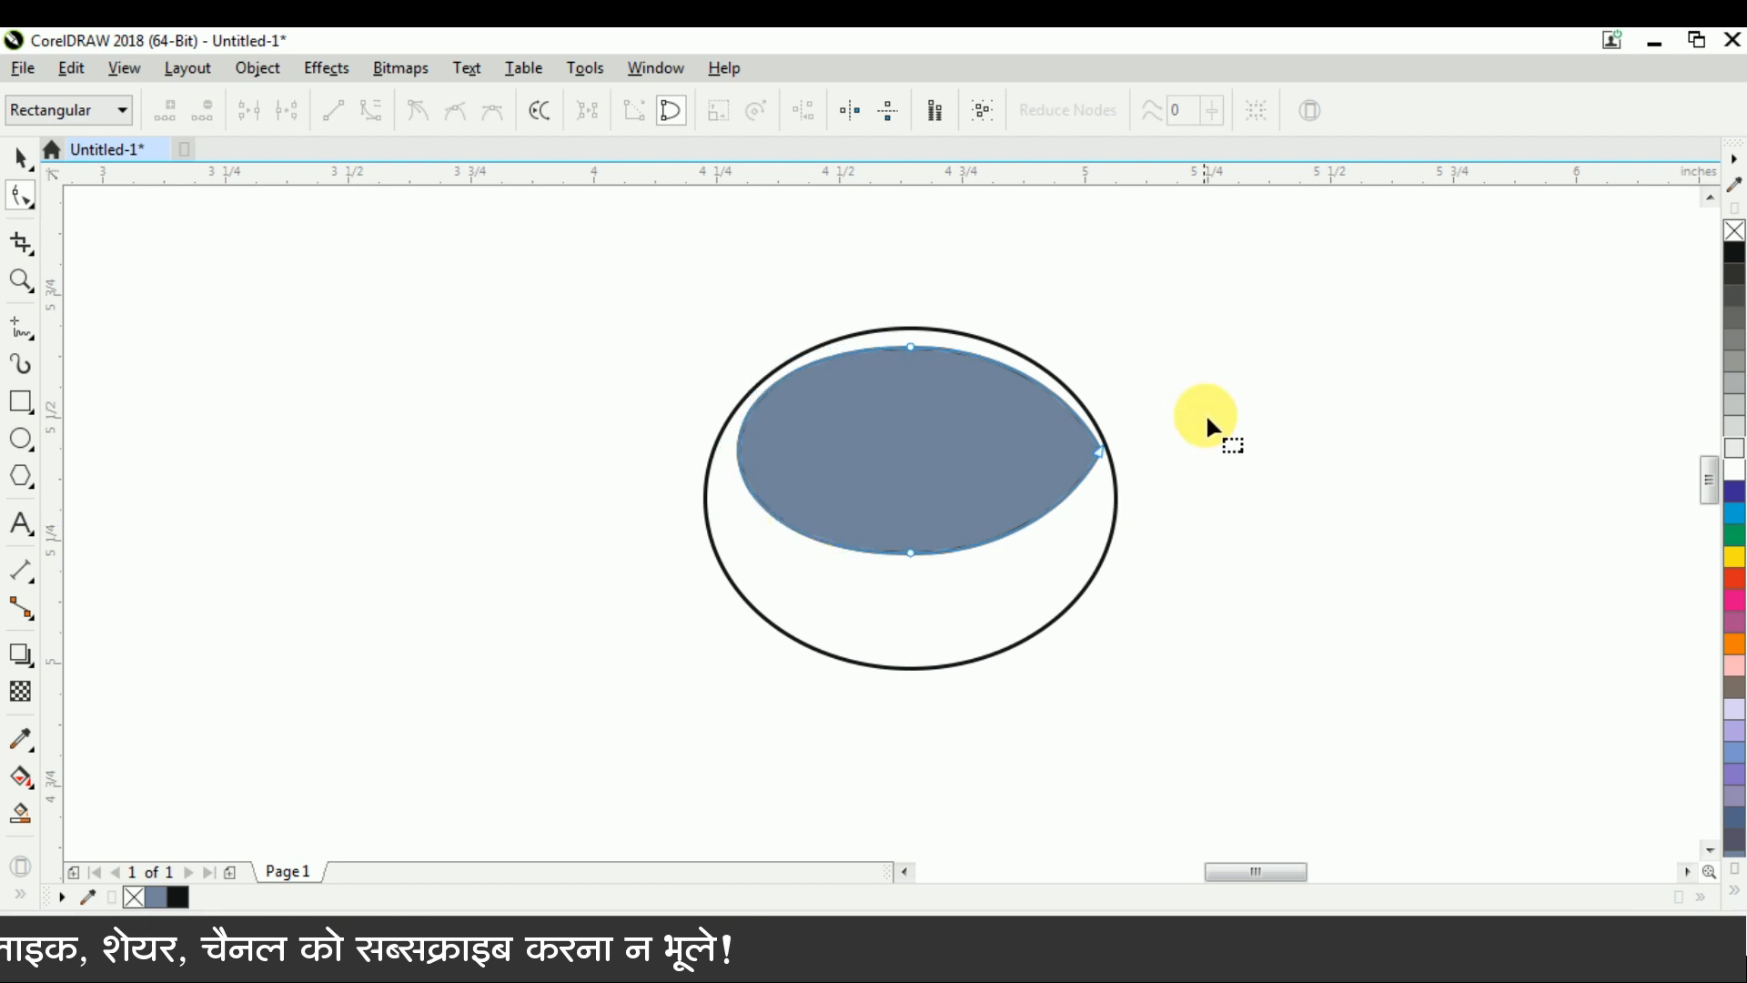
key(ctrl+space)
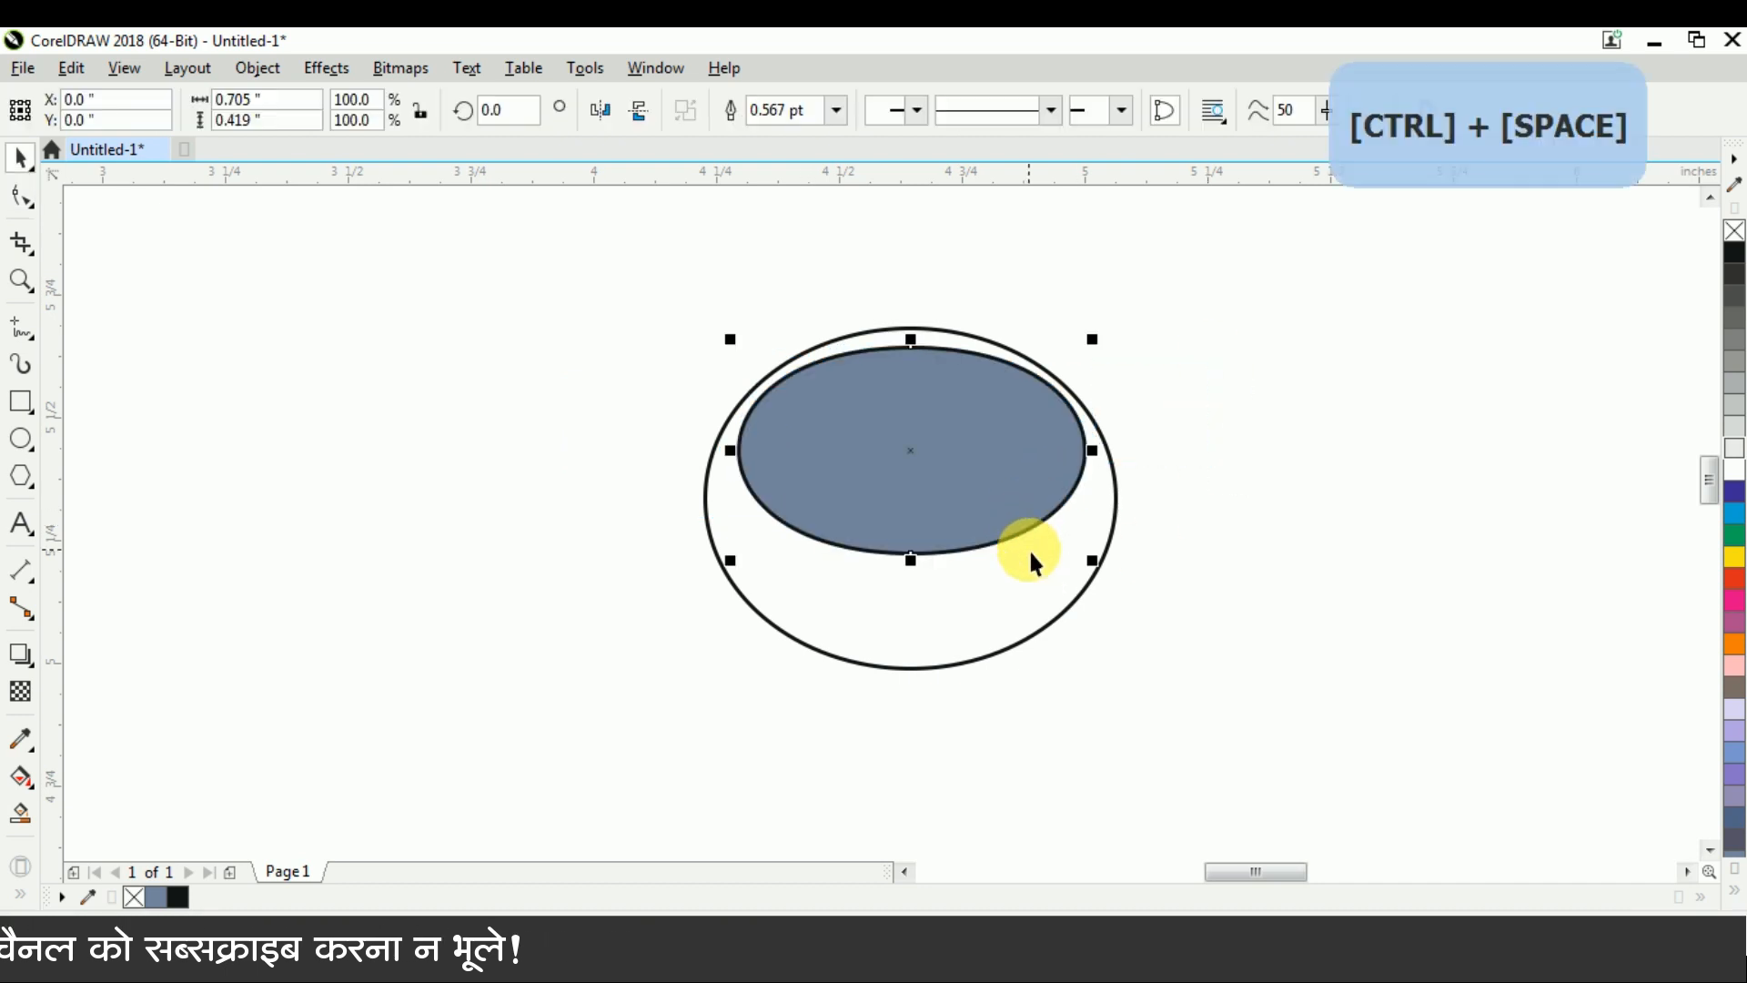
key(ctrl+Down)
key(ctrl+Down)
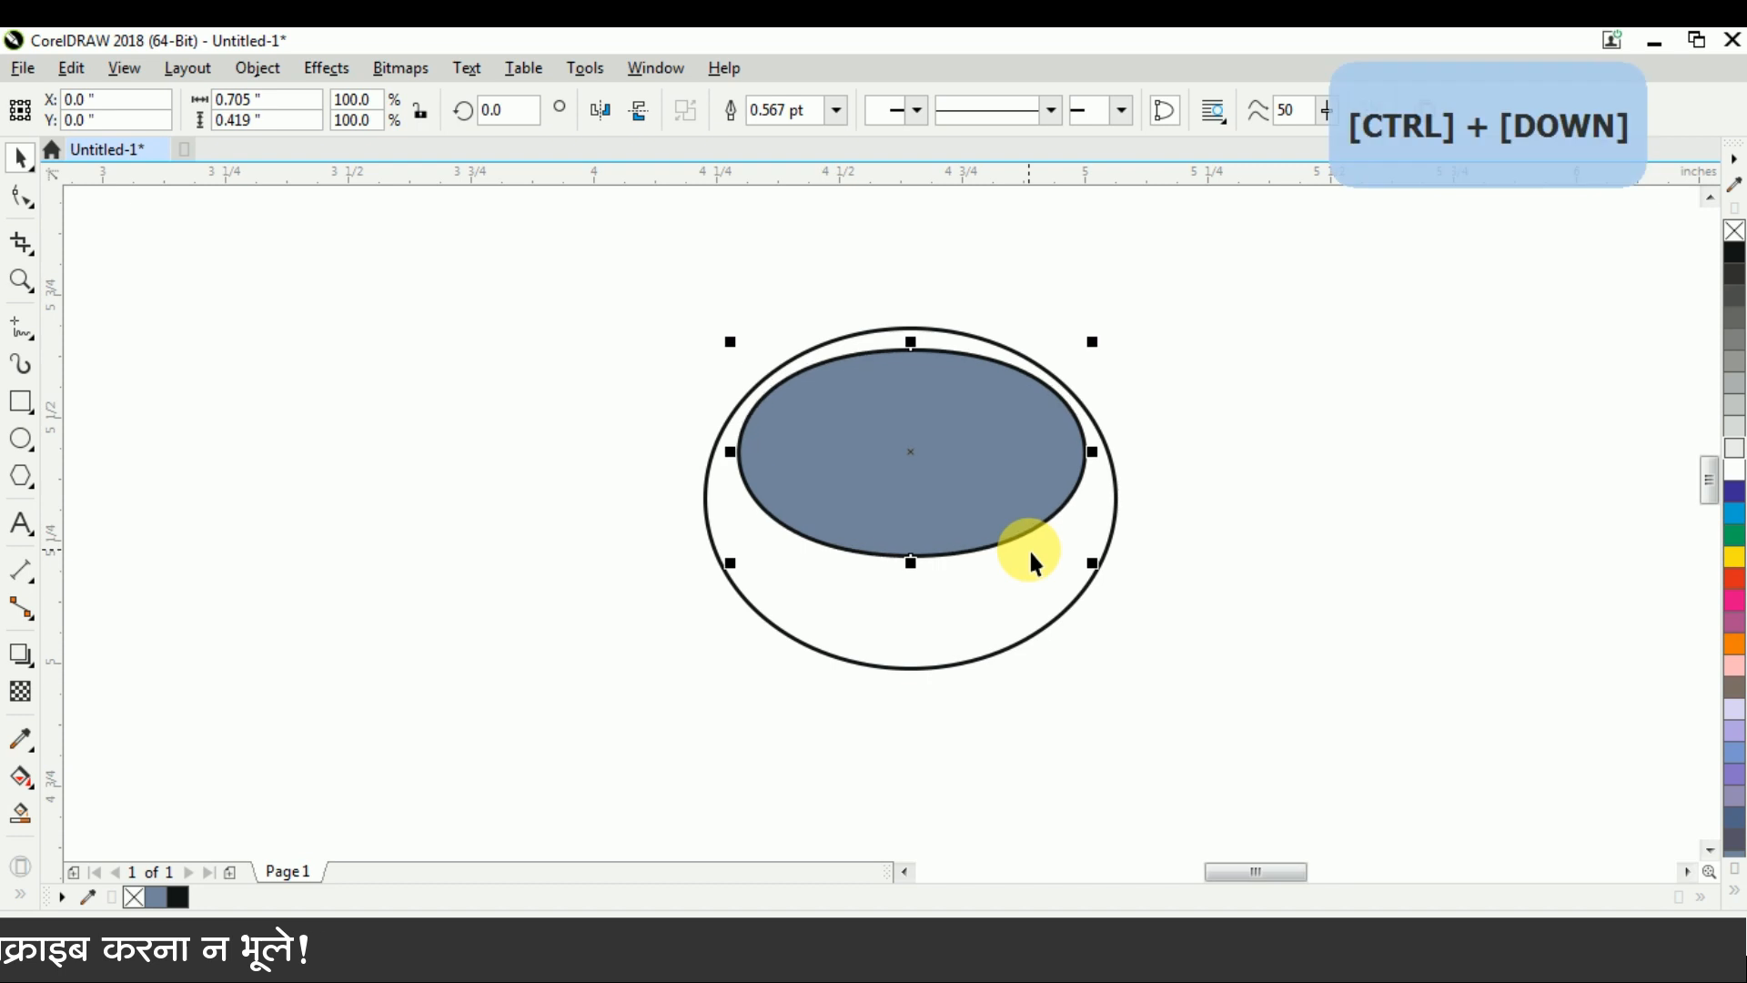
key(ctrl+Up)
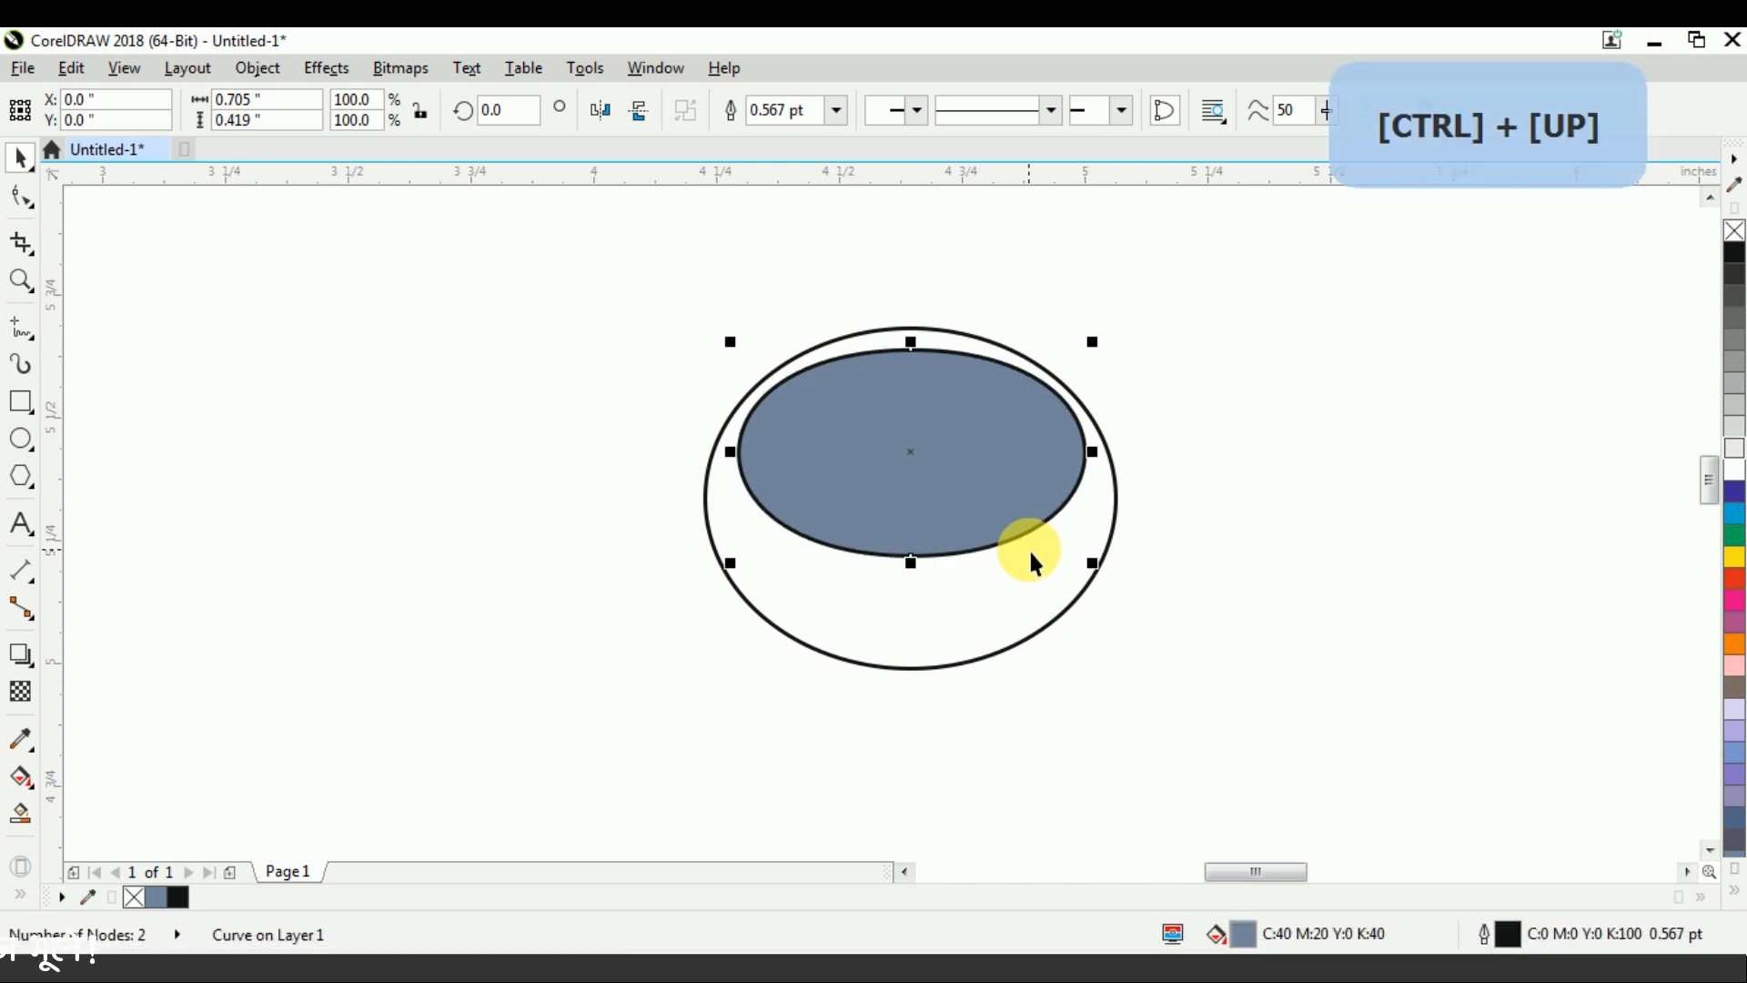
key(ctrl+Up)
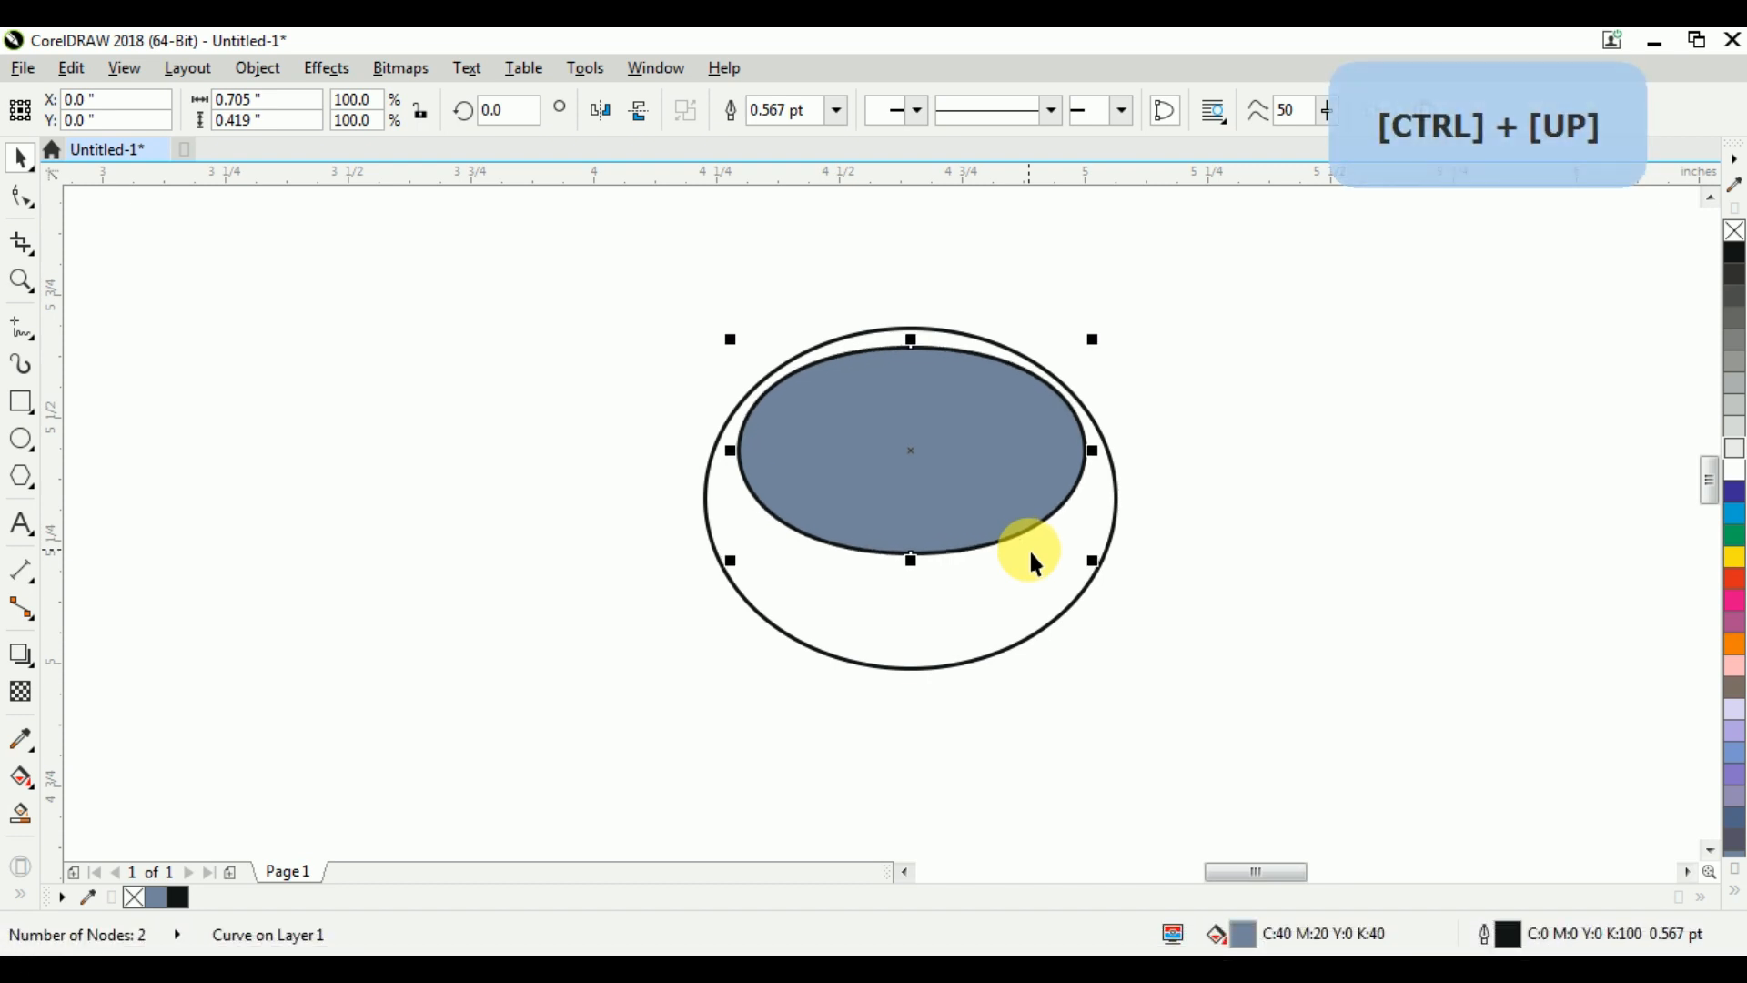
Move the top node of the filled inner shape slightly upward with the Shape tool
click(22, 197)
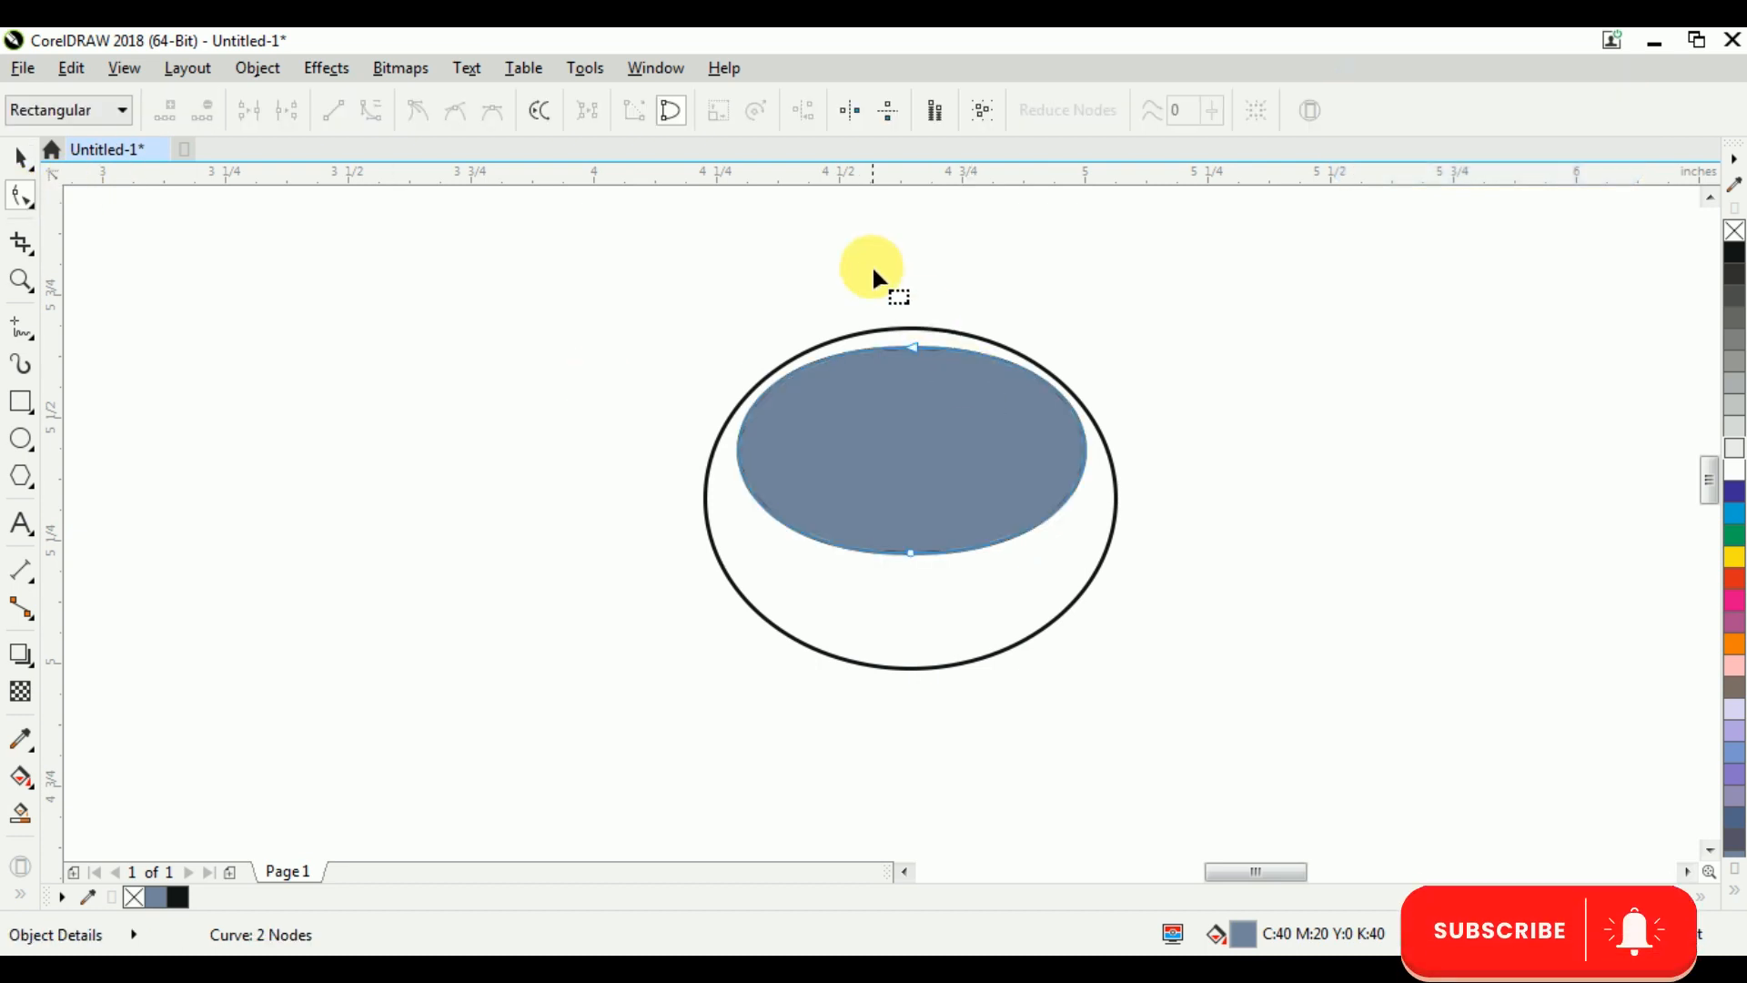
click(911, 347)
scroll(867, 273, up, 4)
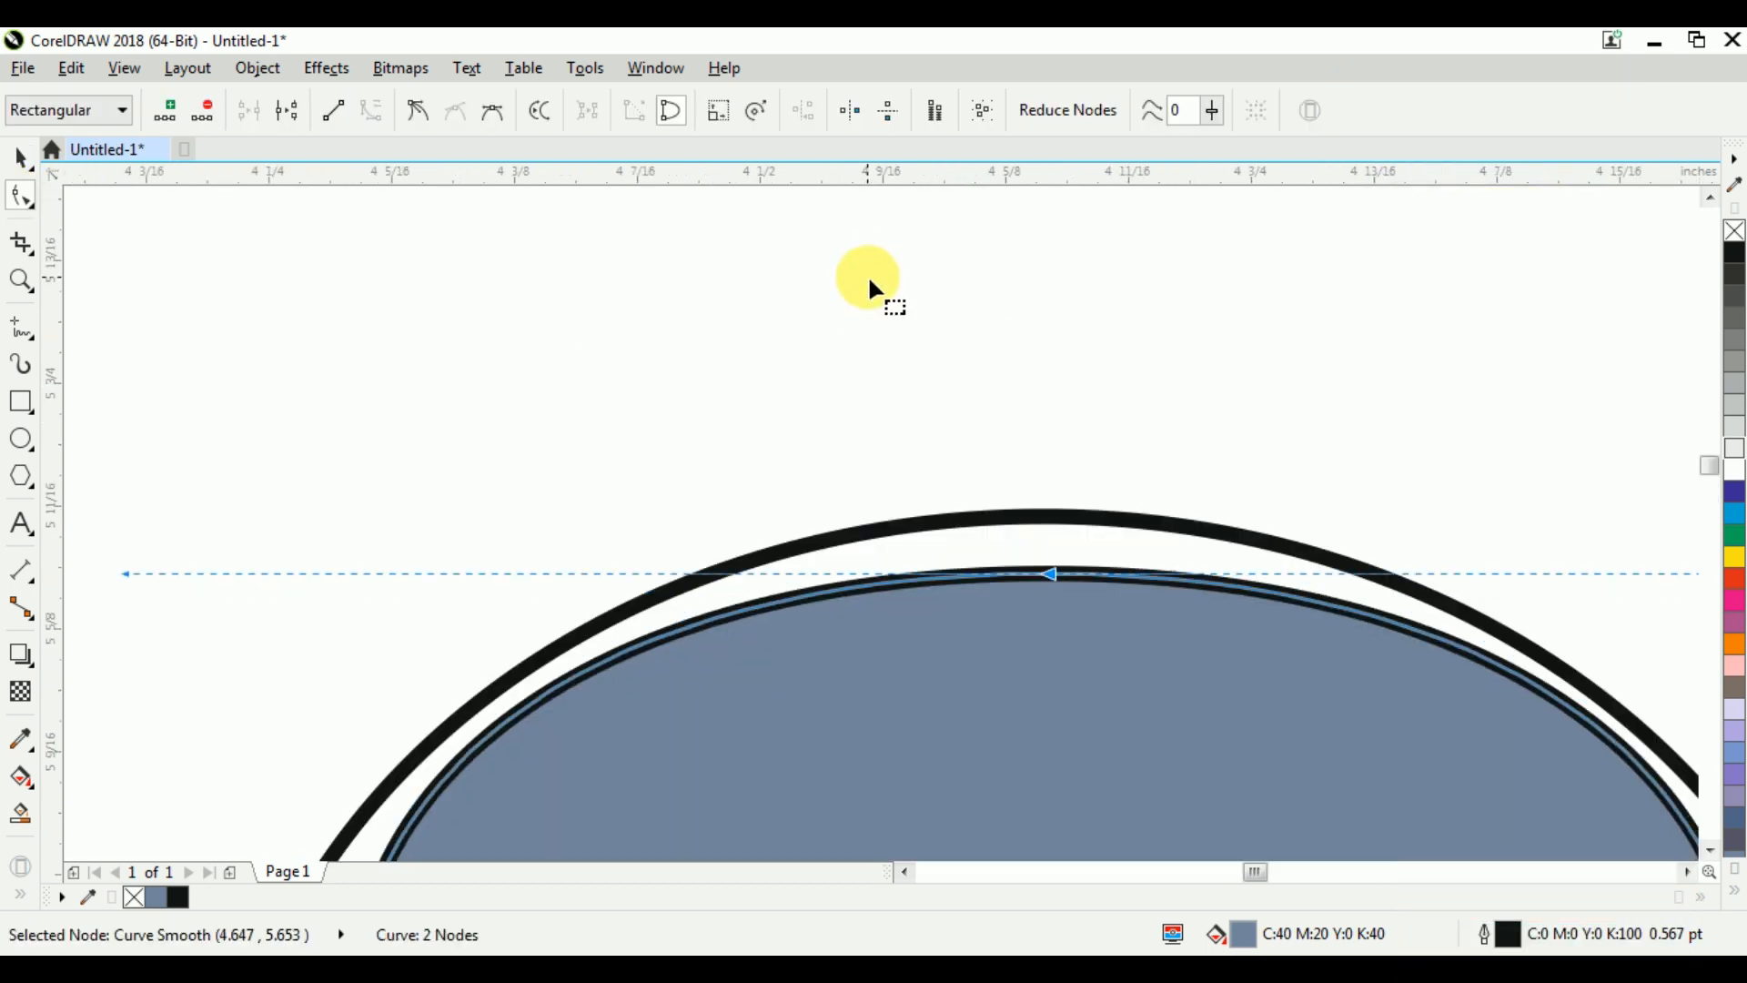
scroll(866, 266, down, 2)
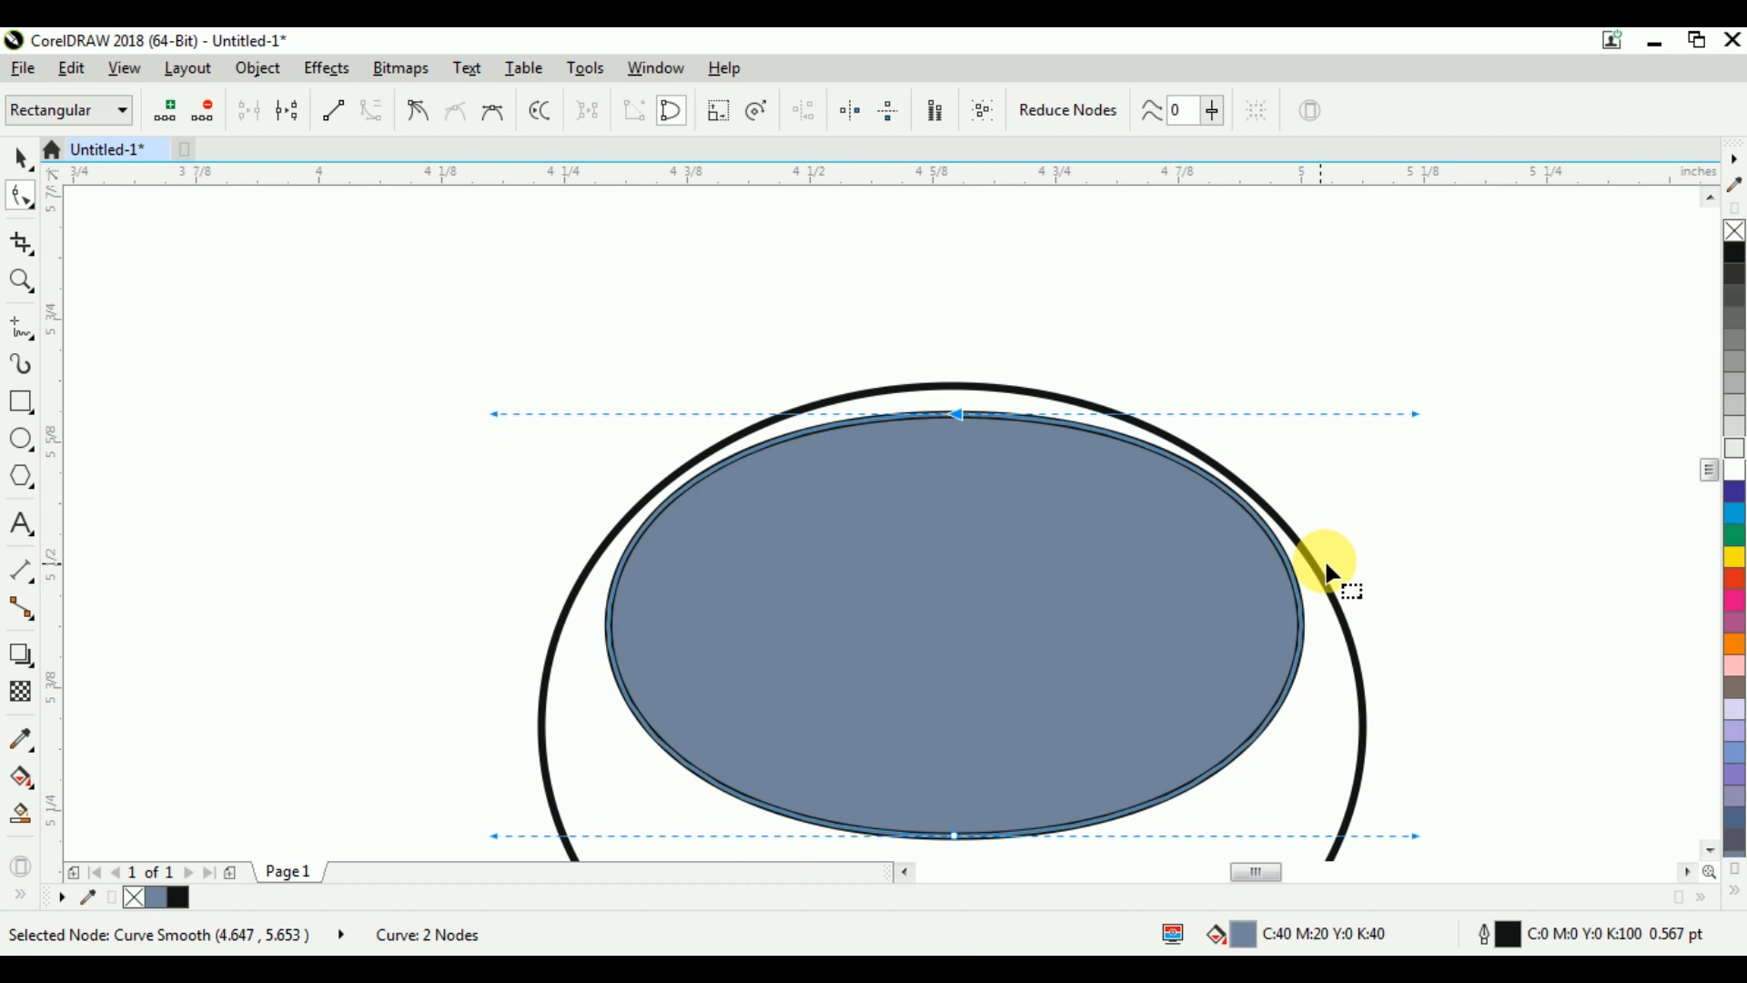
Narrow the filled inner shape about its centre to about 0.664 inches wide and nudge it down slightly
key(ctrl+space)
shift+click(1301, 628)
drag(1301, 628, 1282, 628)
key(ctrl+Down)
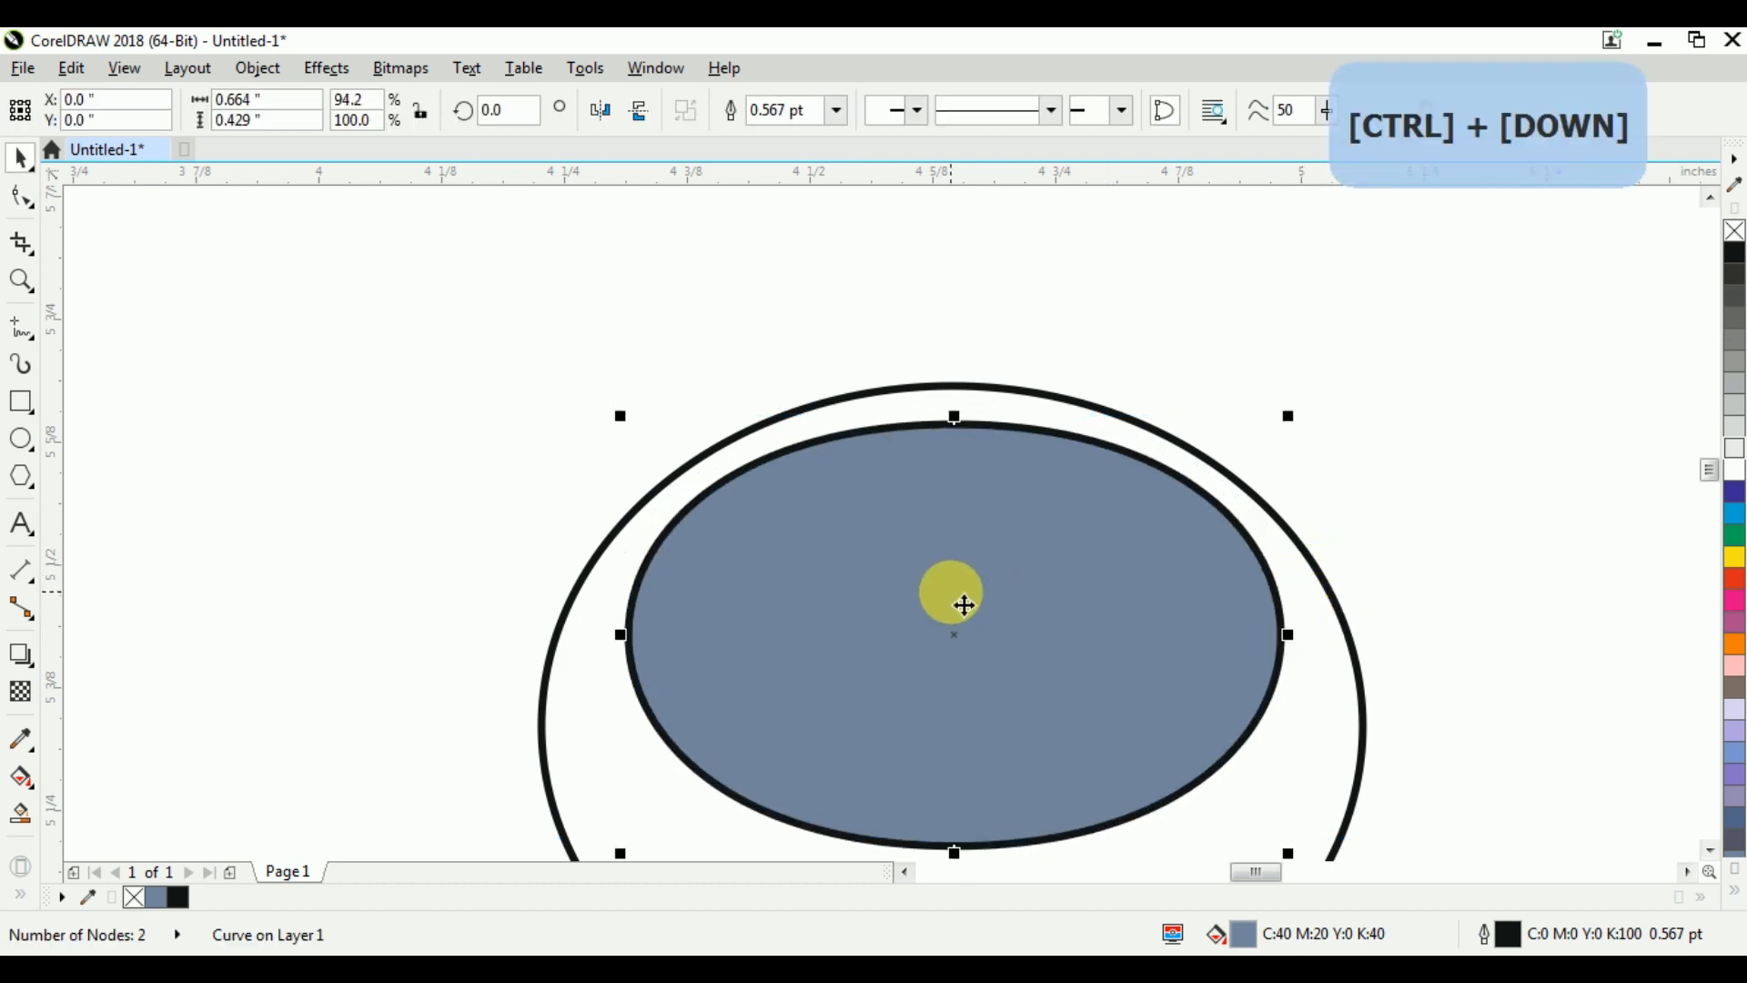
Widen the filled inner shape about its centre to about 0.706 inches
scroll(855, 355, down, 2)
scroll(855, 355, down, 2)
scroll(979, 400, up, 2)
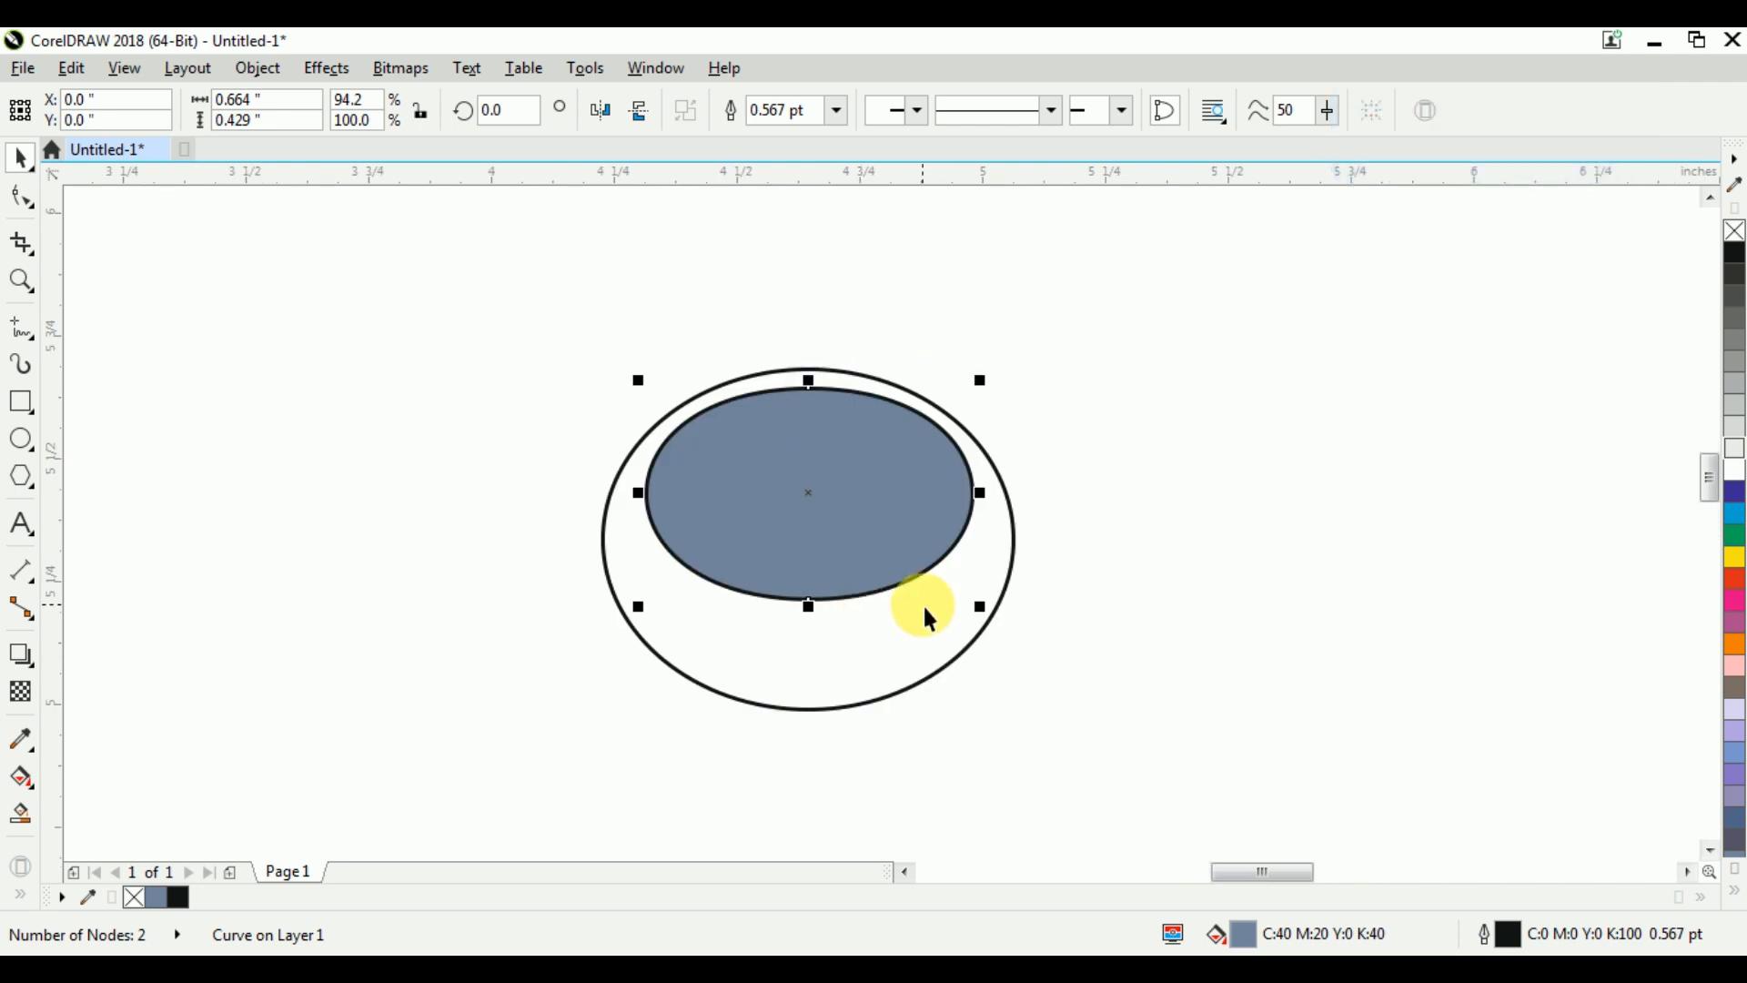
shift+click(987, 504)
drag(1001, 510, 997, 506)
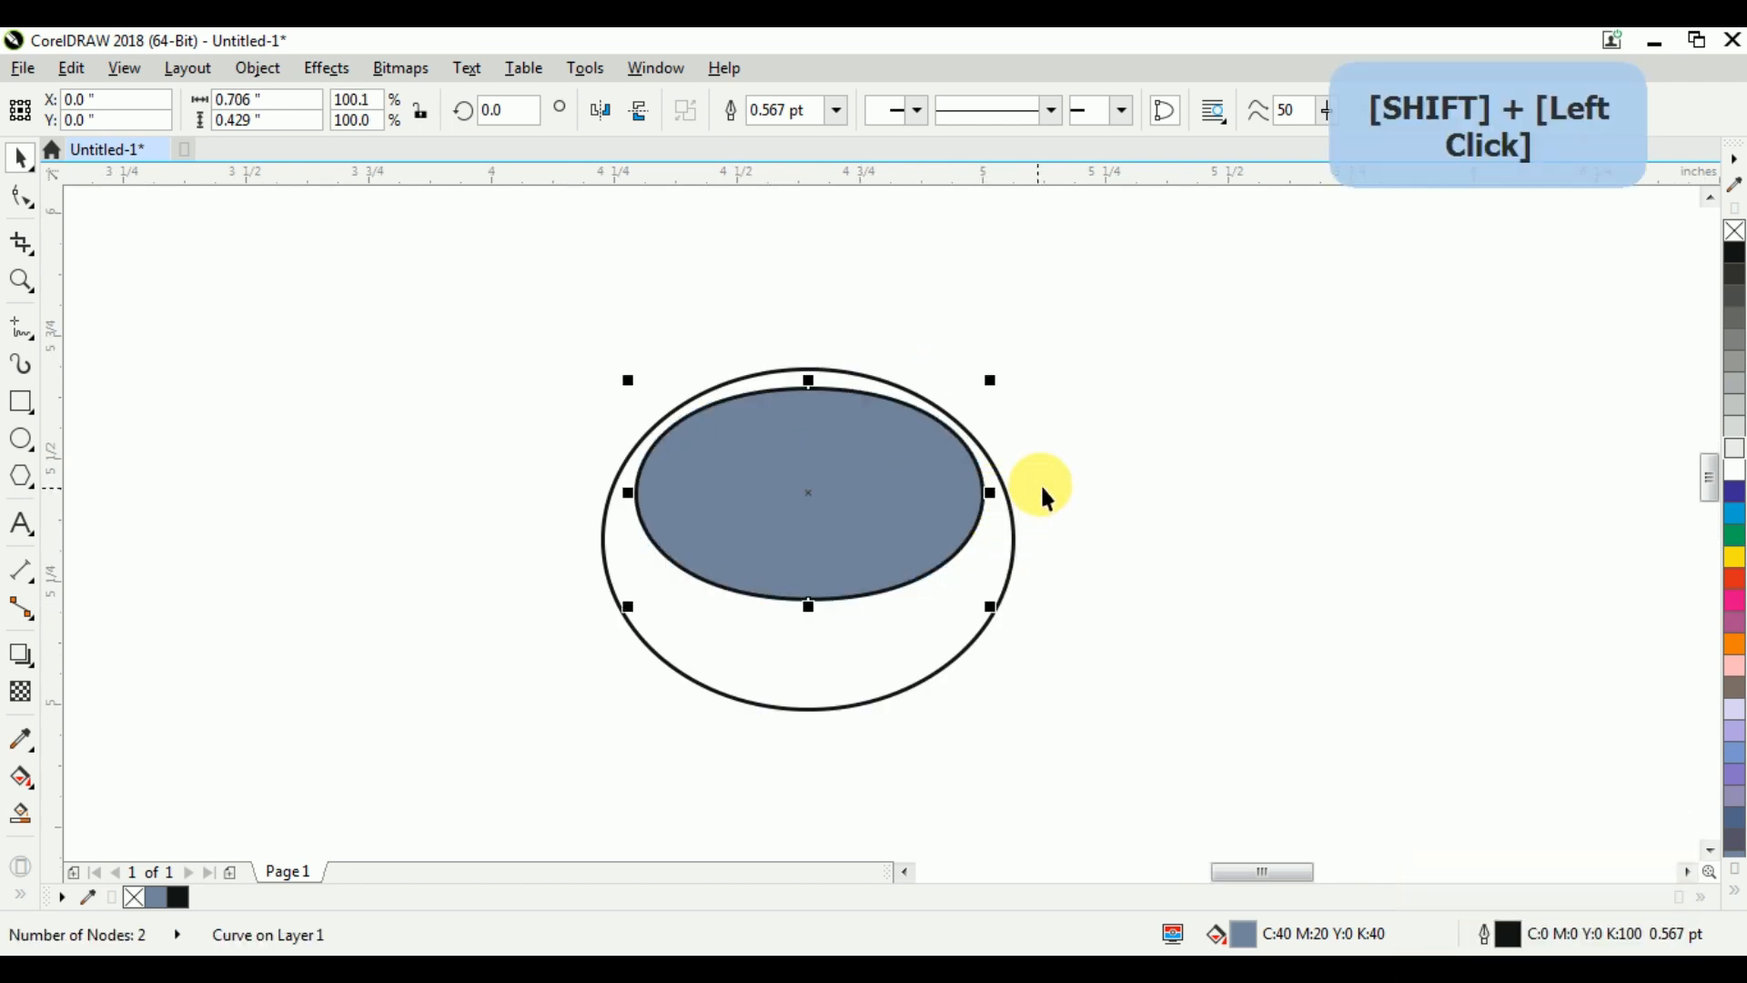
Draw a circle about 0.23 inches across to the right of the large ellipse
click(1094, 413)
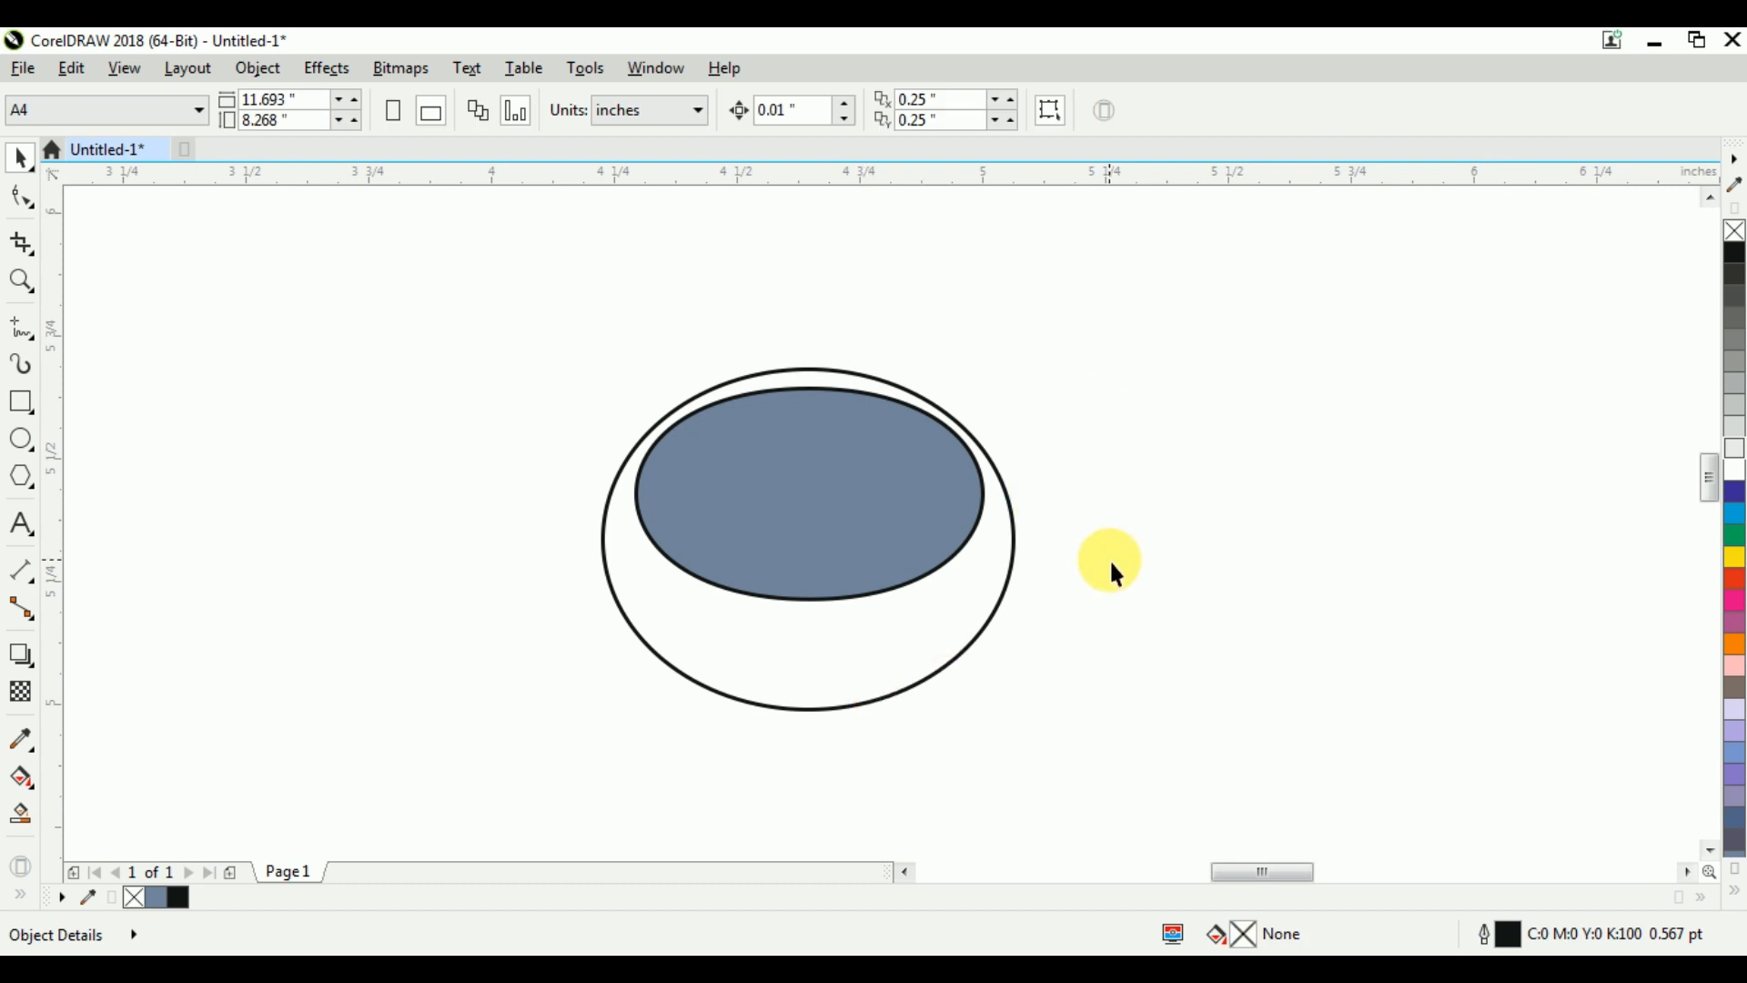
click(29, 451)
drag(1059, 477, 1186, 602)
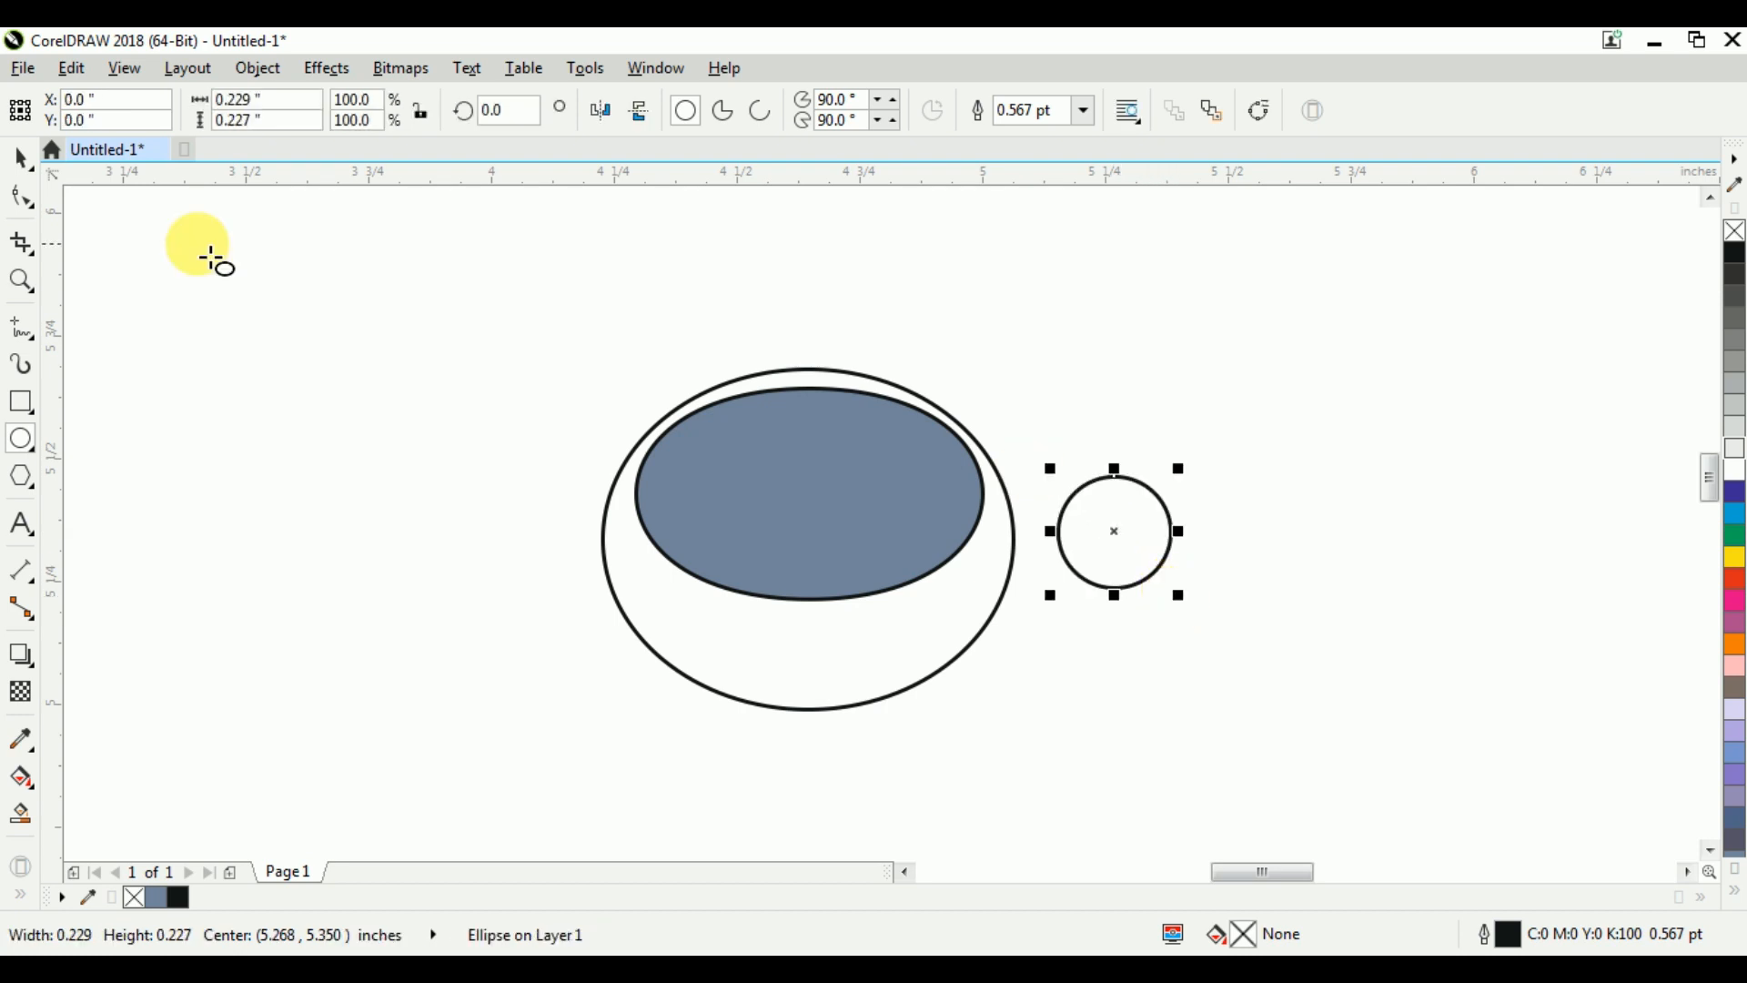
Duplicate the small circle slightly to its left and squash the copy to about 0.154 inches high
drag(1114, 533, 1088, 529)
right_click(1088, 529)
scroll(1100, 516, up, 1)
drag(1073, 432, 1077, 472)
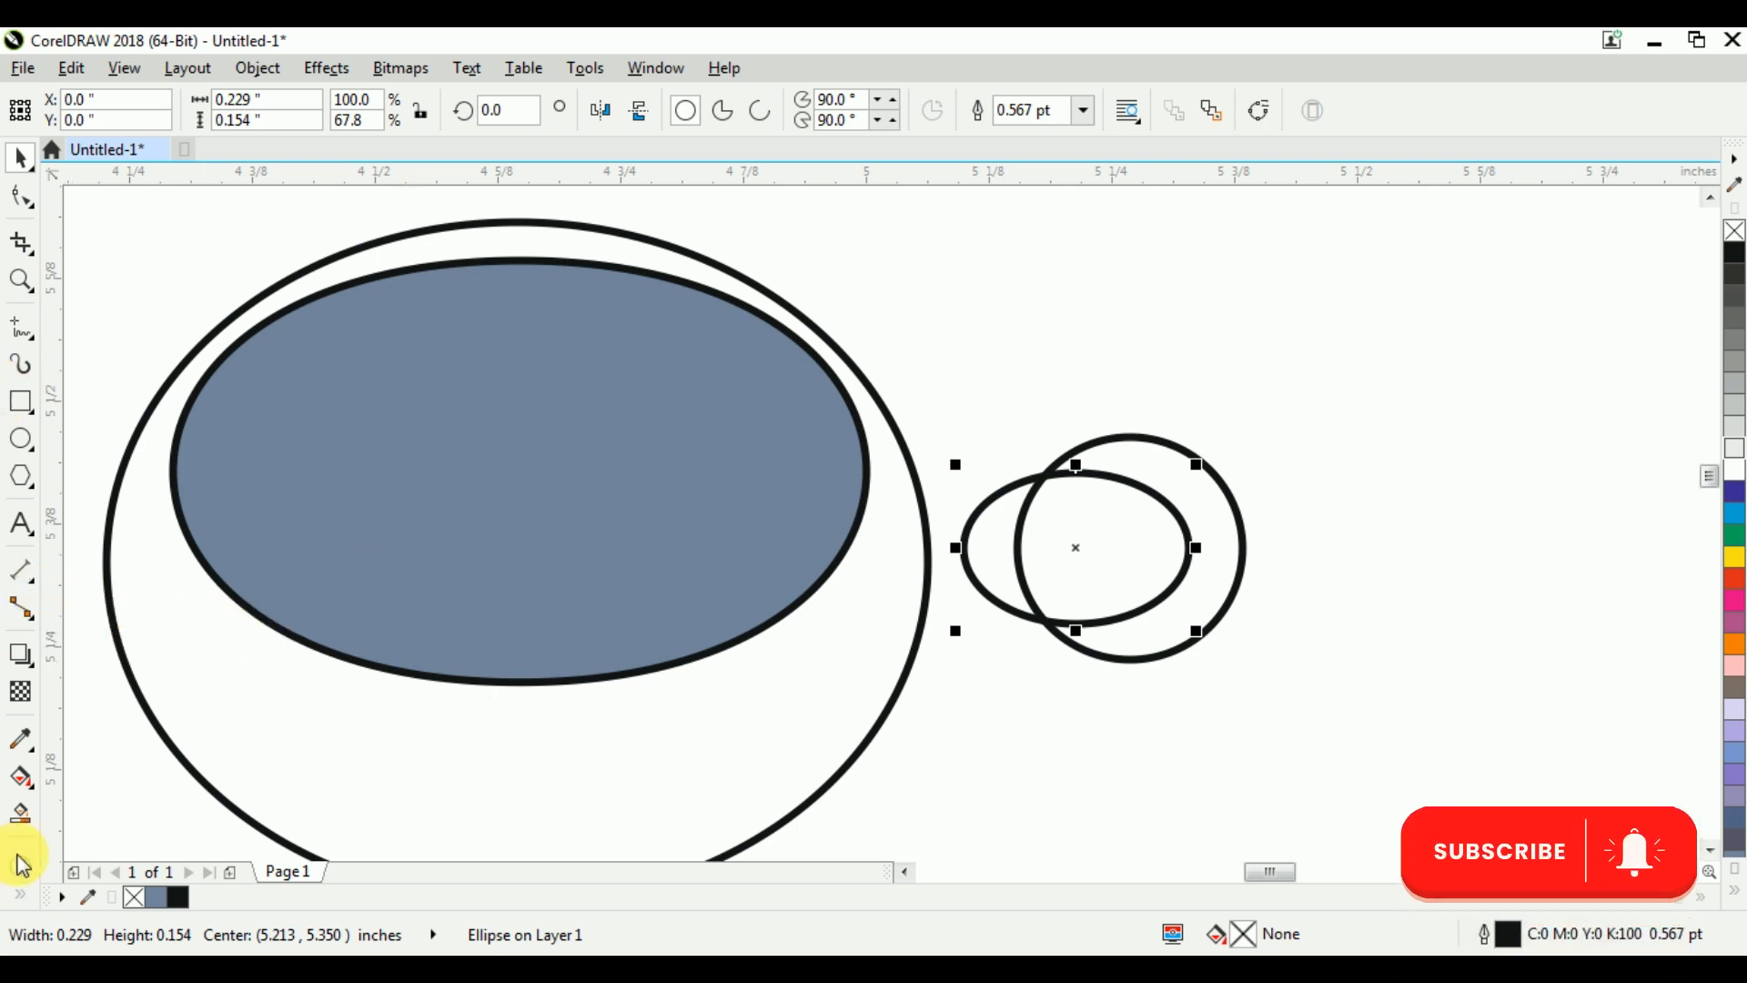
Smart Fill the crescent between the small circle and its squashed copy, then delete both source ellipses
click(23, 817)
click(1234, 541)
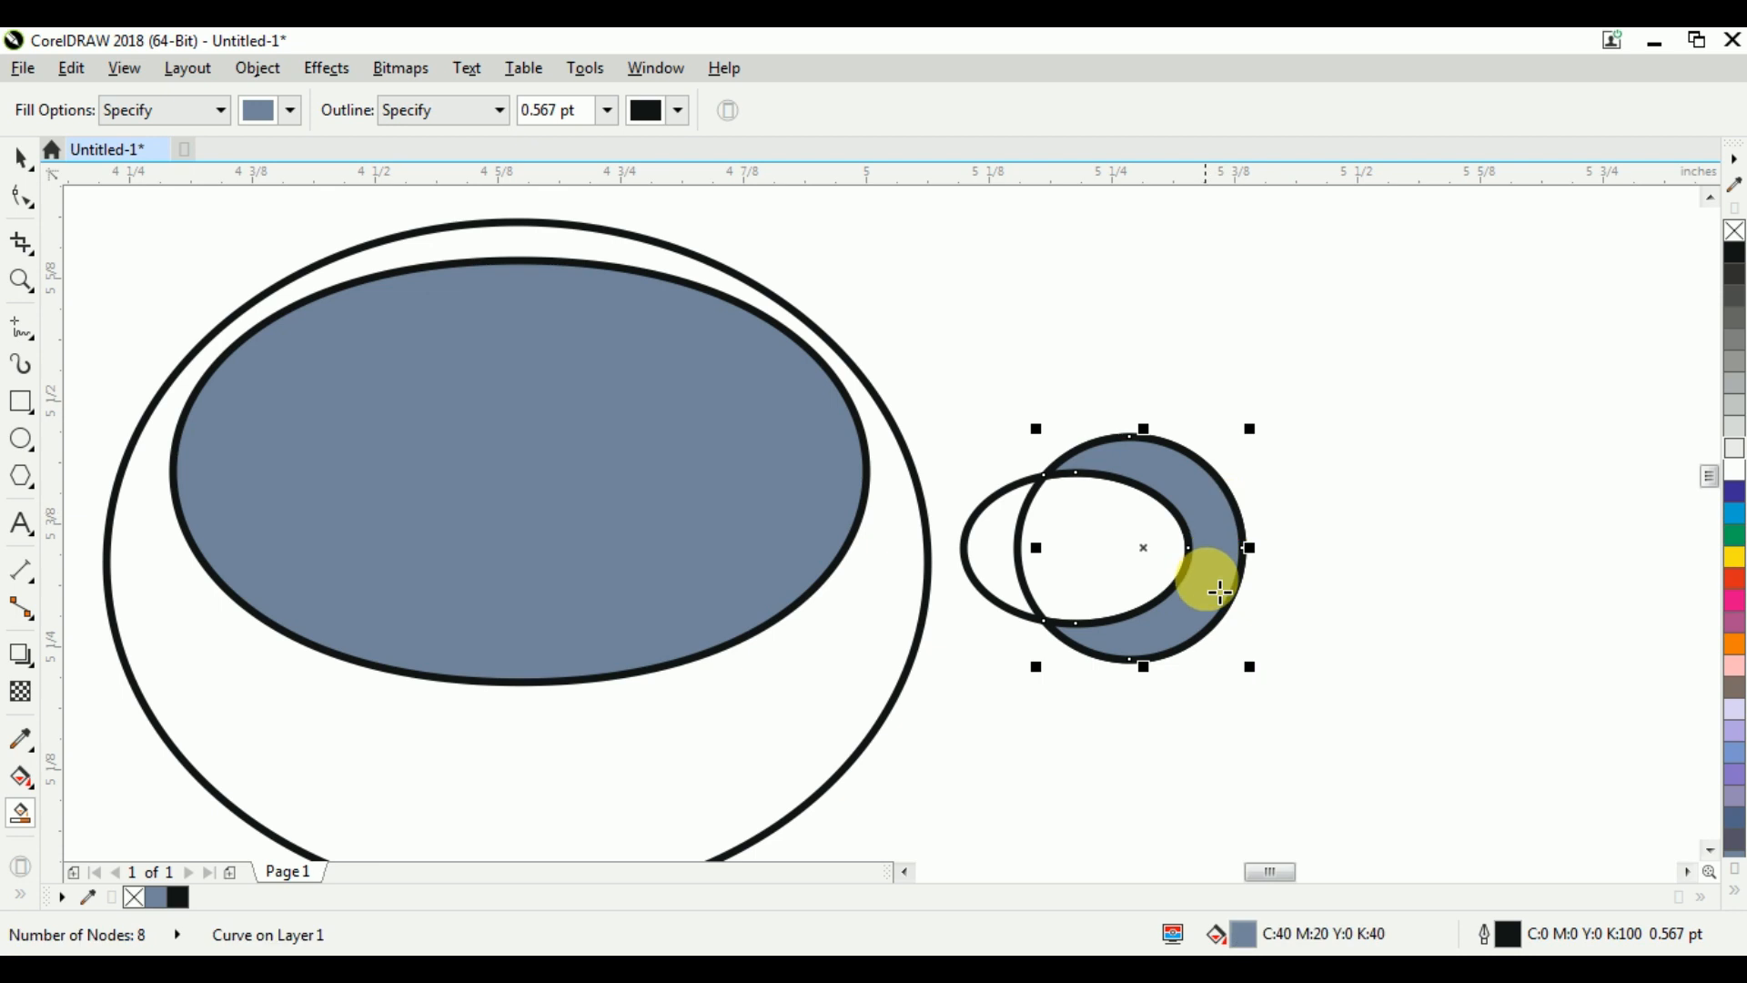
key(ctrl+space)
click(1008, 517)
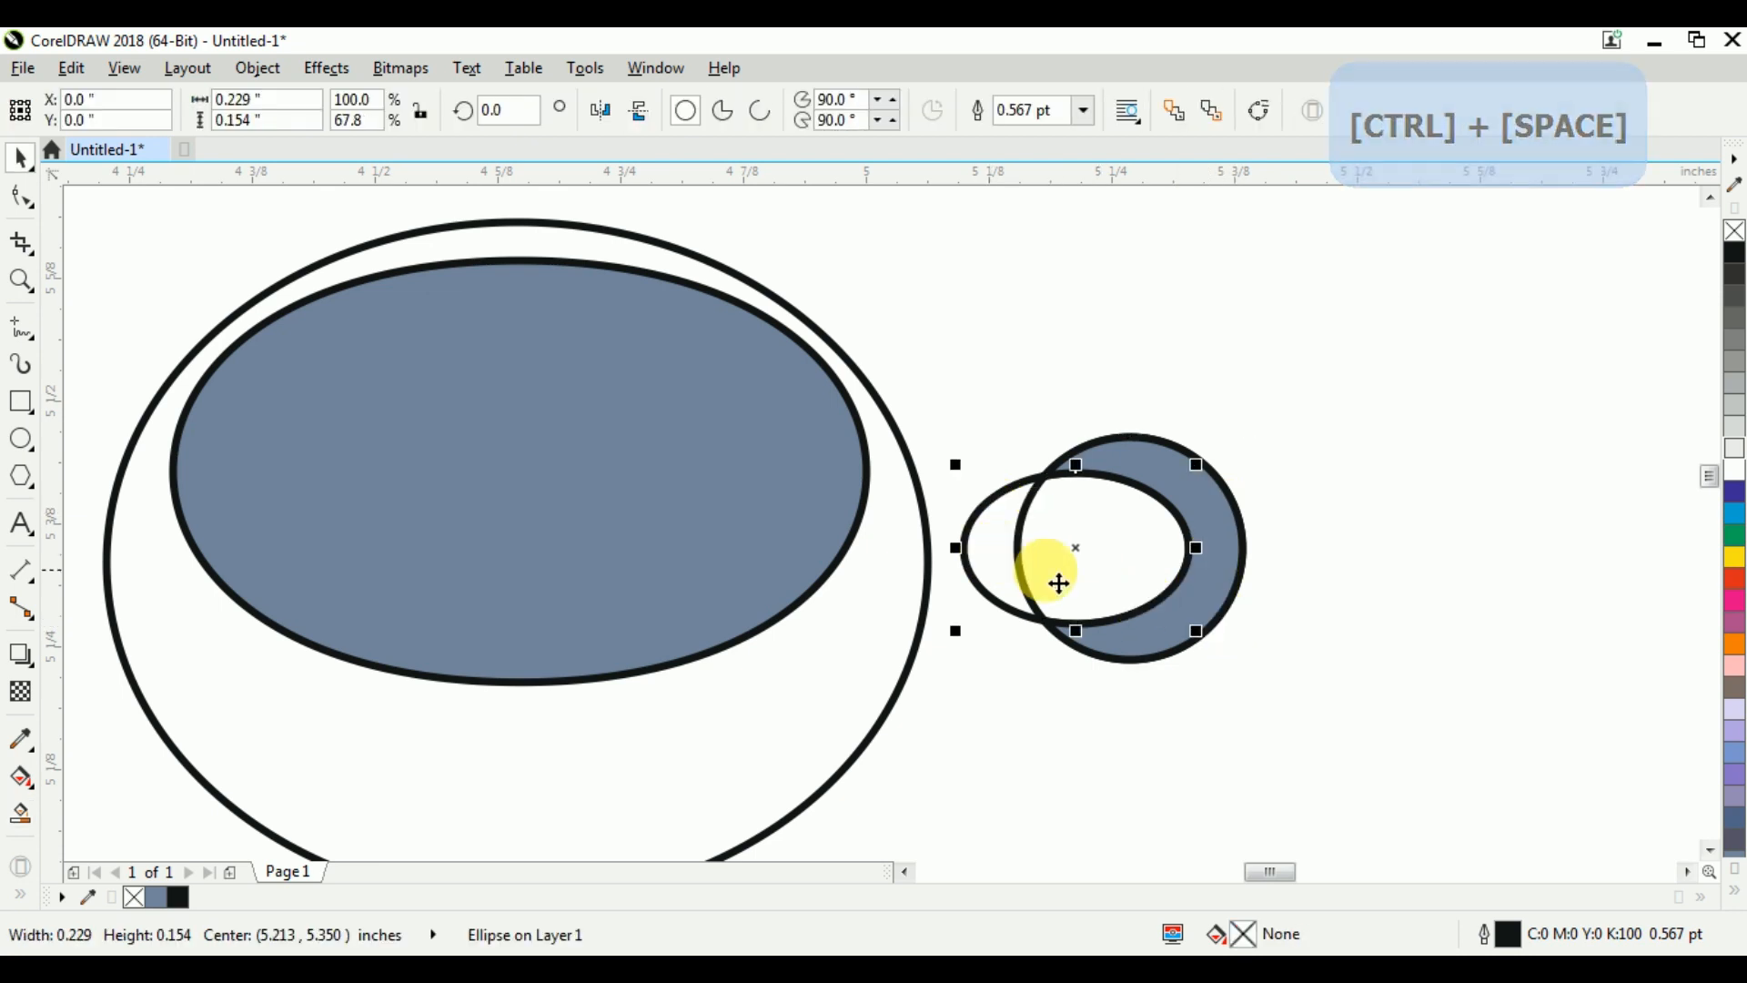
key(Delete)
click(1016, 533)
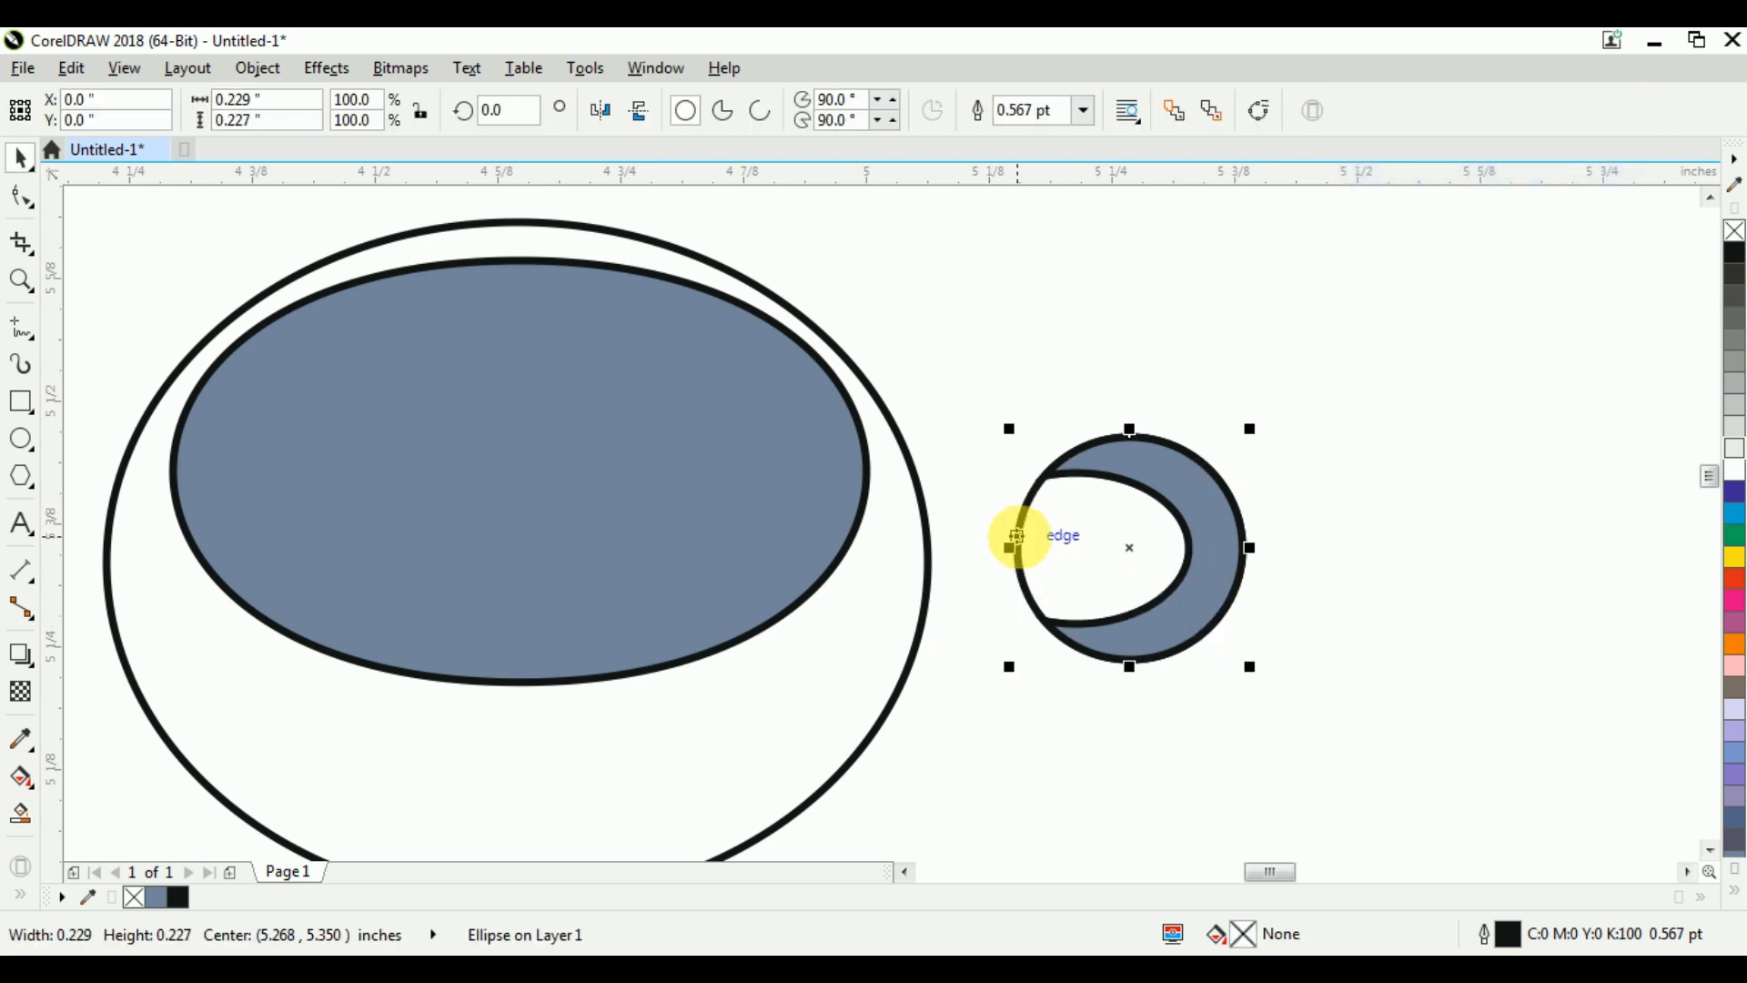
key(Delete)
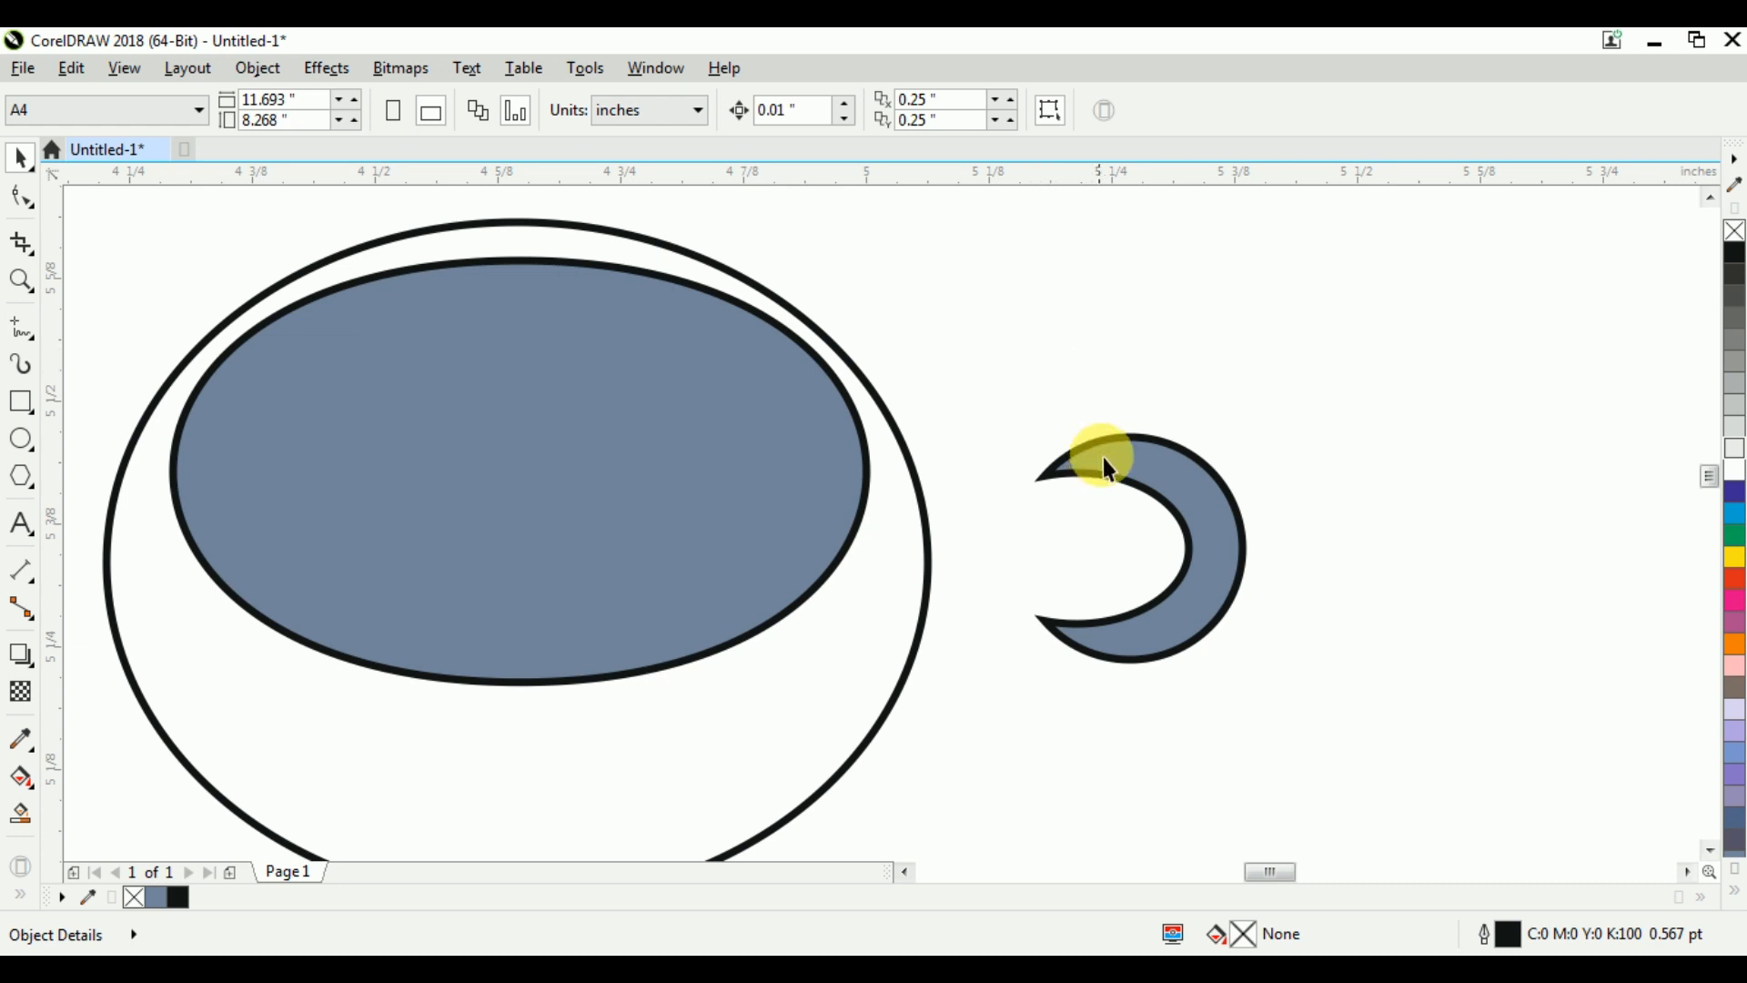
Move the crescent onto the right edge of the large ellipse as a handle and align it to the ellipse's vertical centre
click(1194, 496)
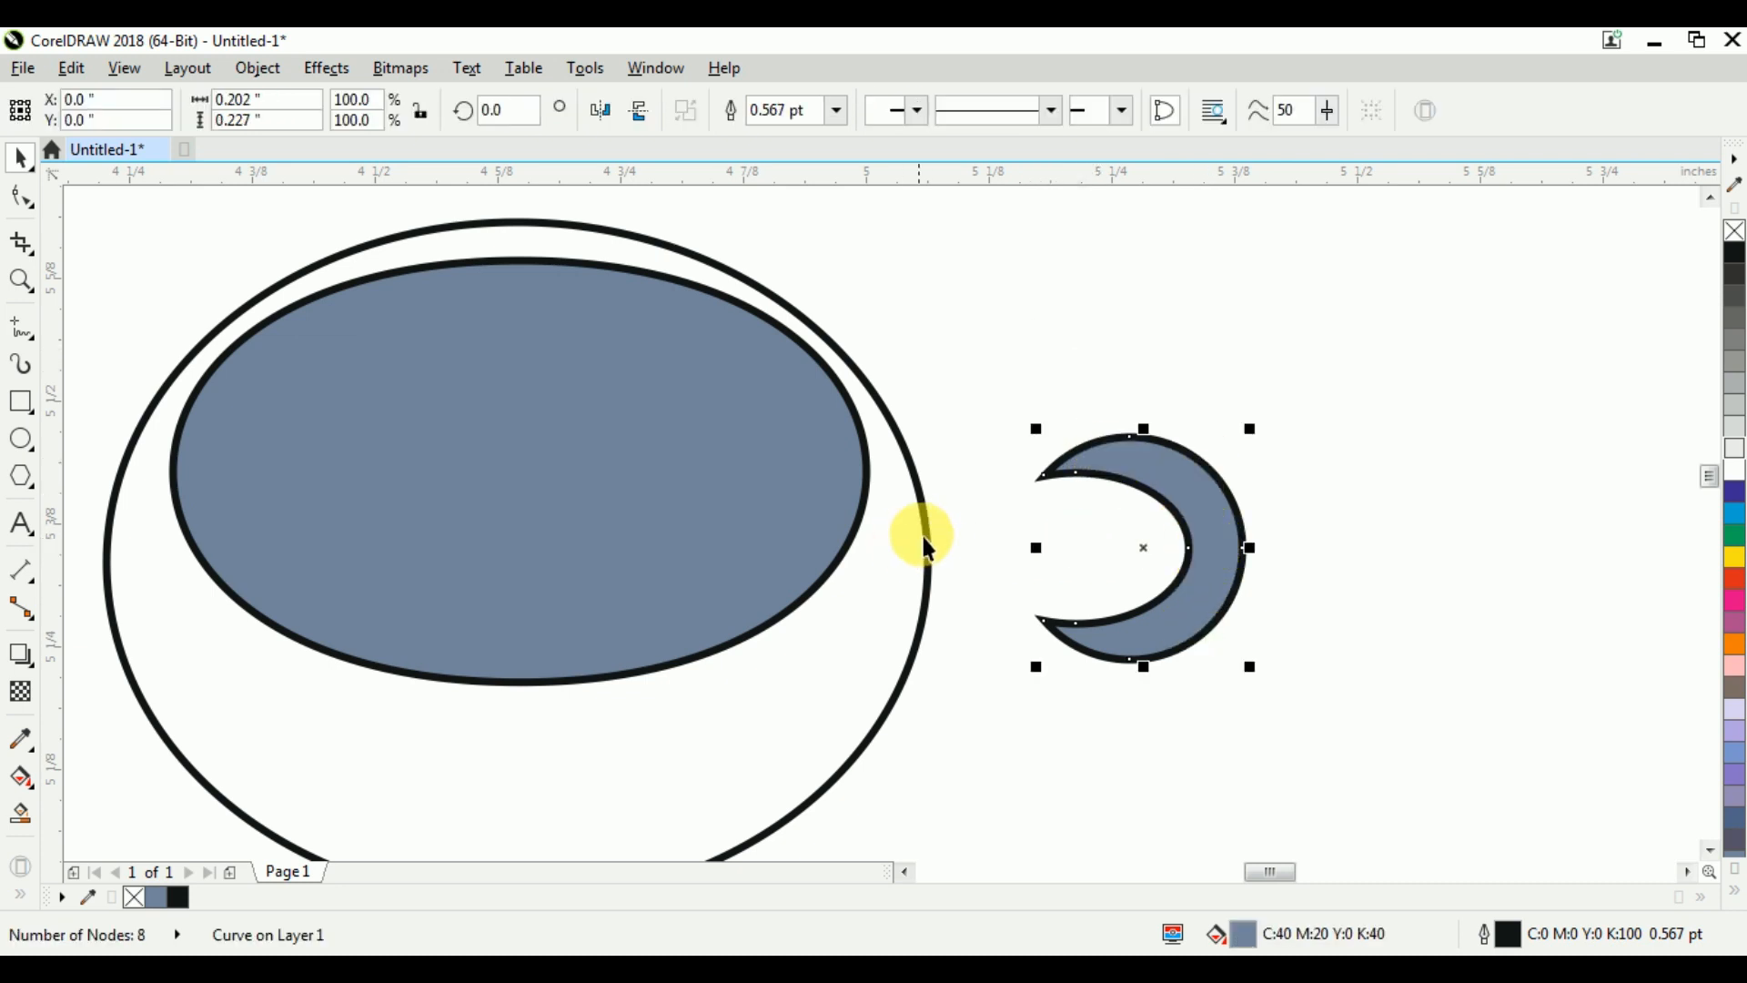
click(921, 537)
click(1215, 538)
drag(1161, 565, 969, 557)
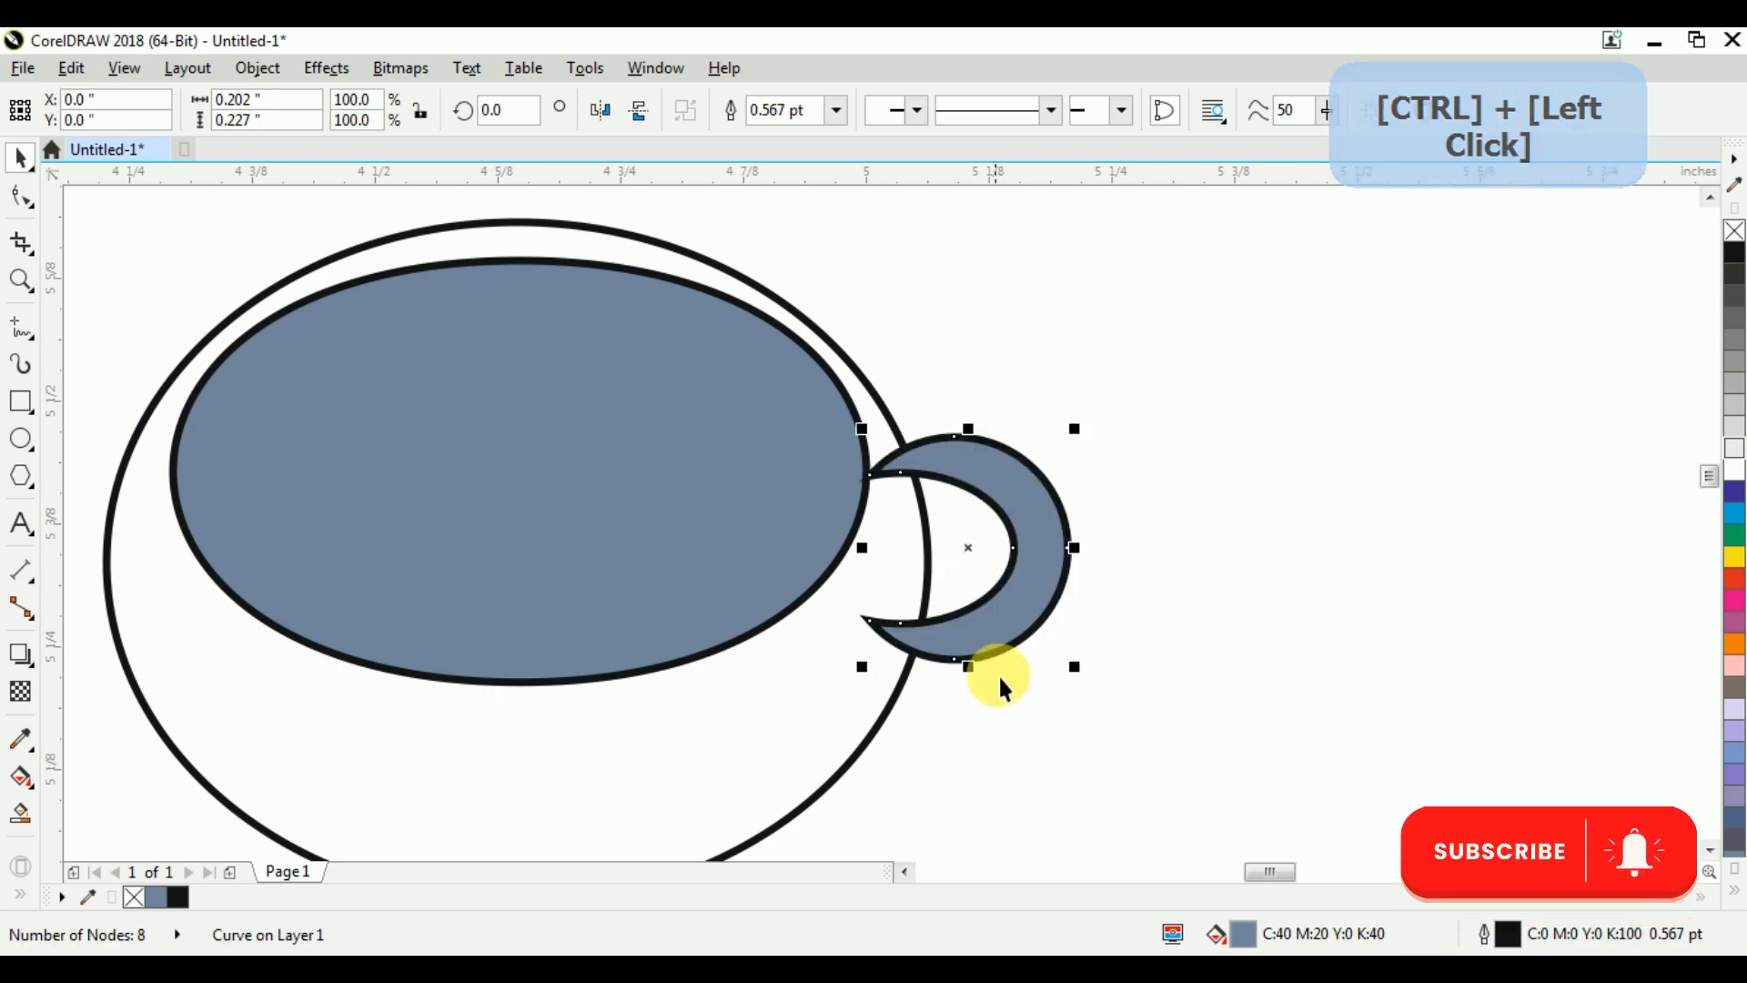
shift+click(897, 703)
key(c)
click(1099, 630)
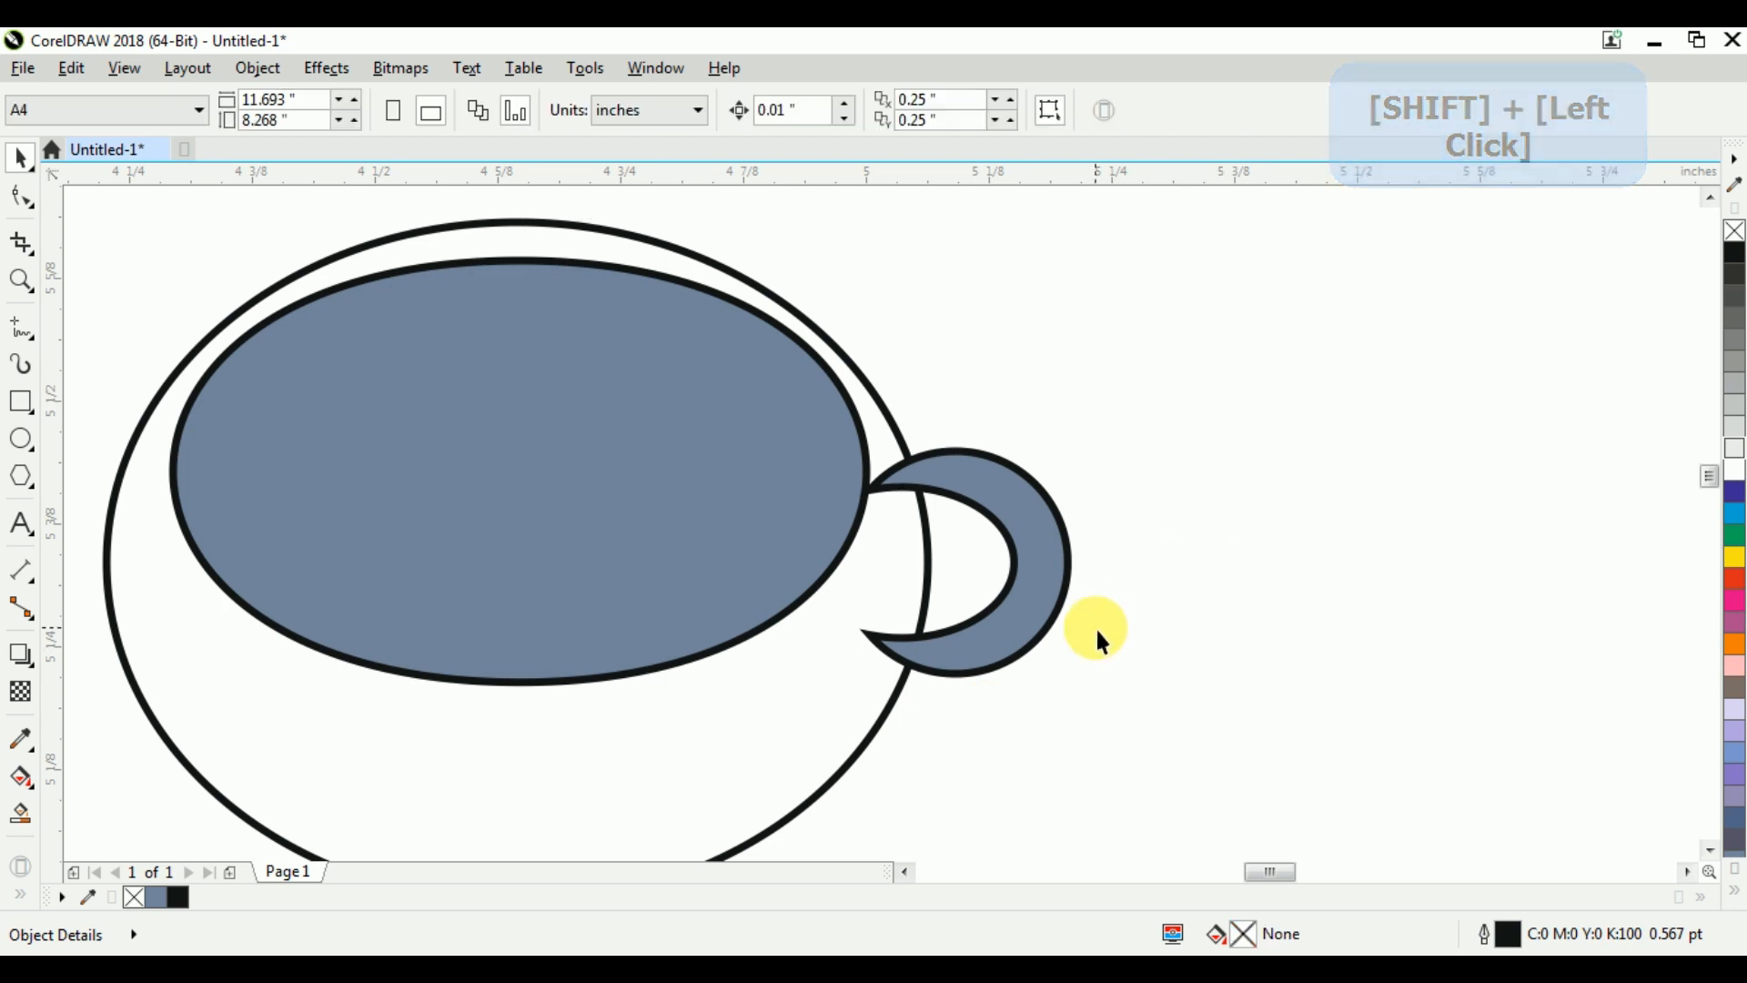
Fill the large outer ellipse with the document's blue-grey colour and make its outline white
scroll(1038, 574, down, 1)
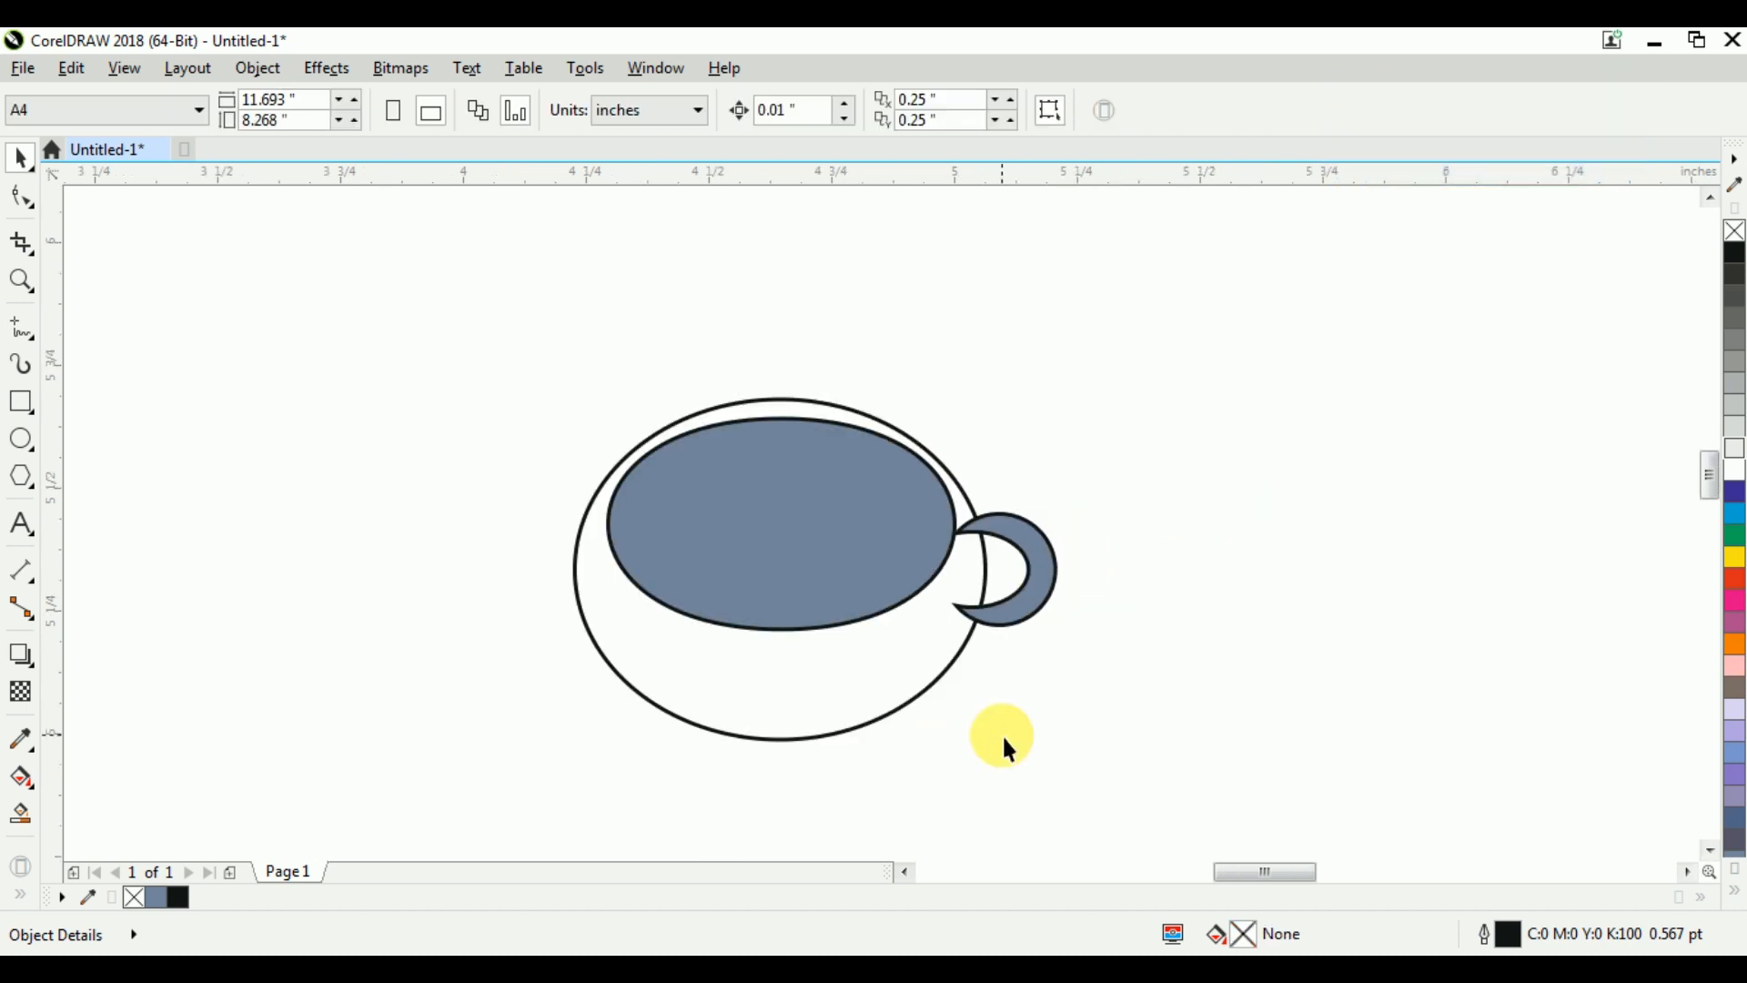
click(941, 679)
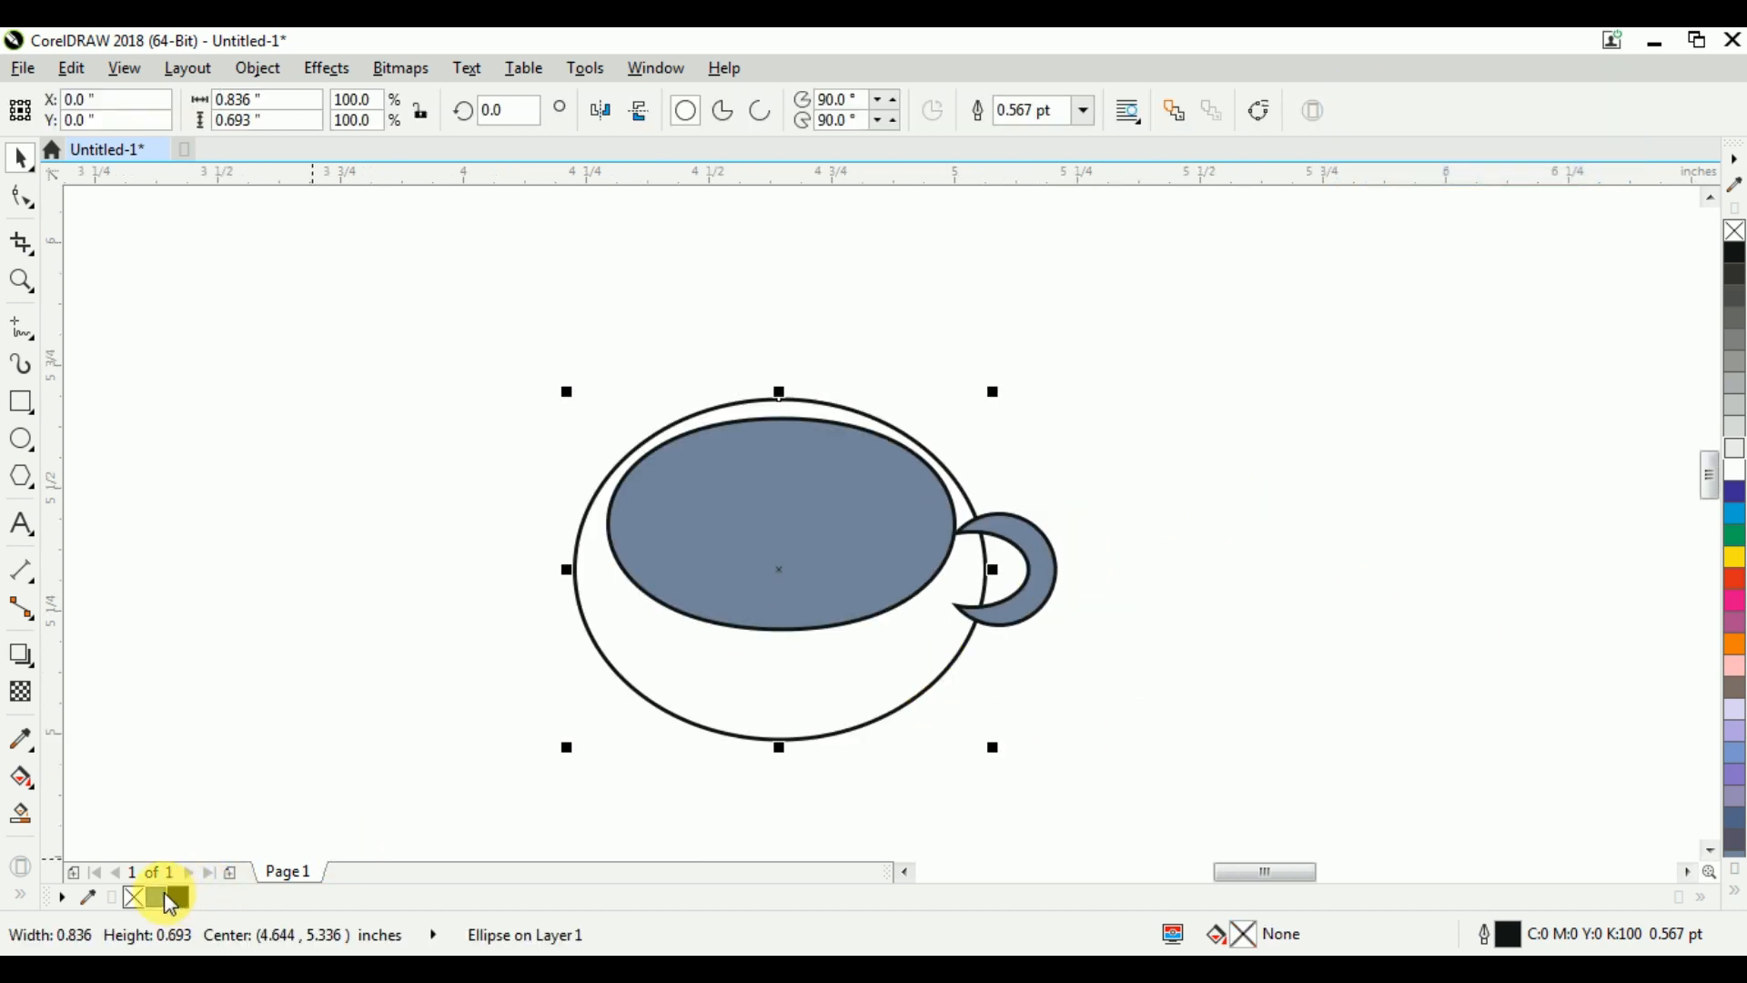
click(171, 899)
click(1074, 719)
click(942, 664)
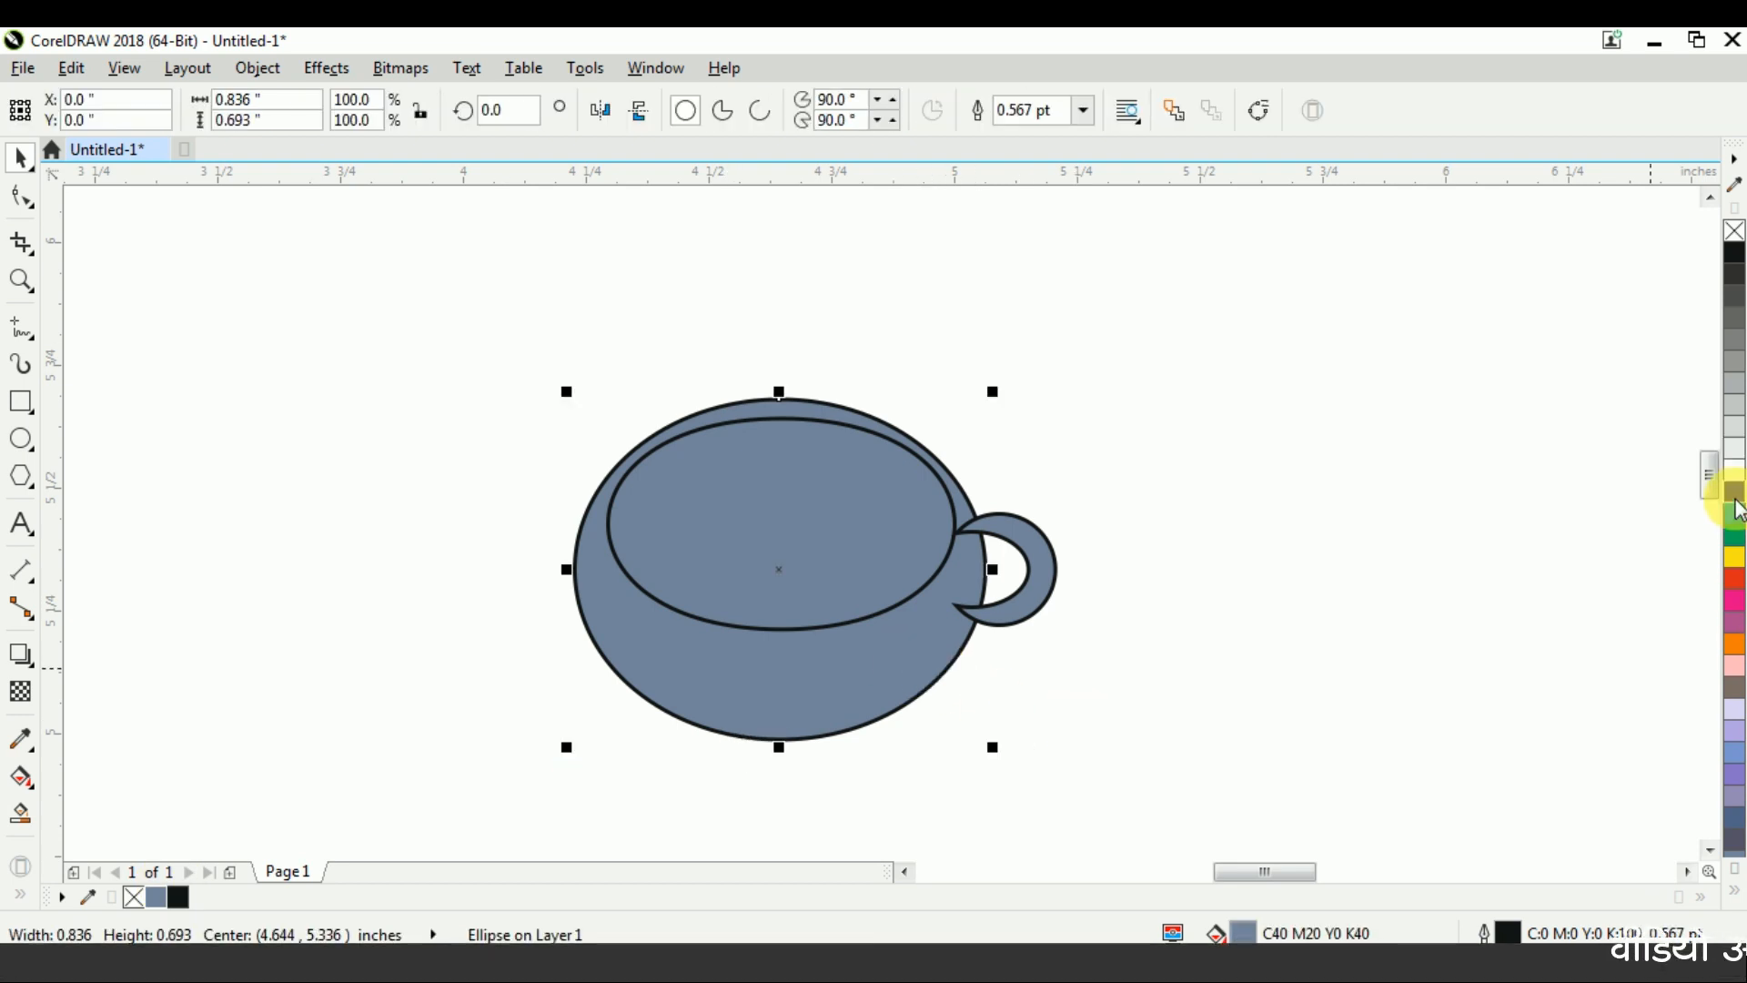
right_click(1735, 469)
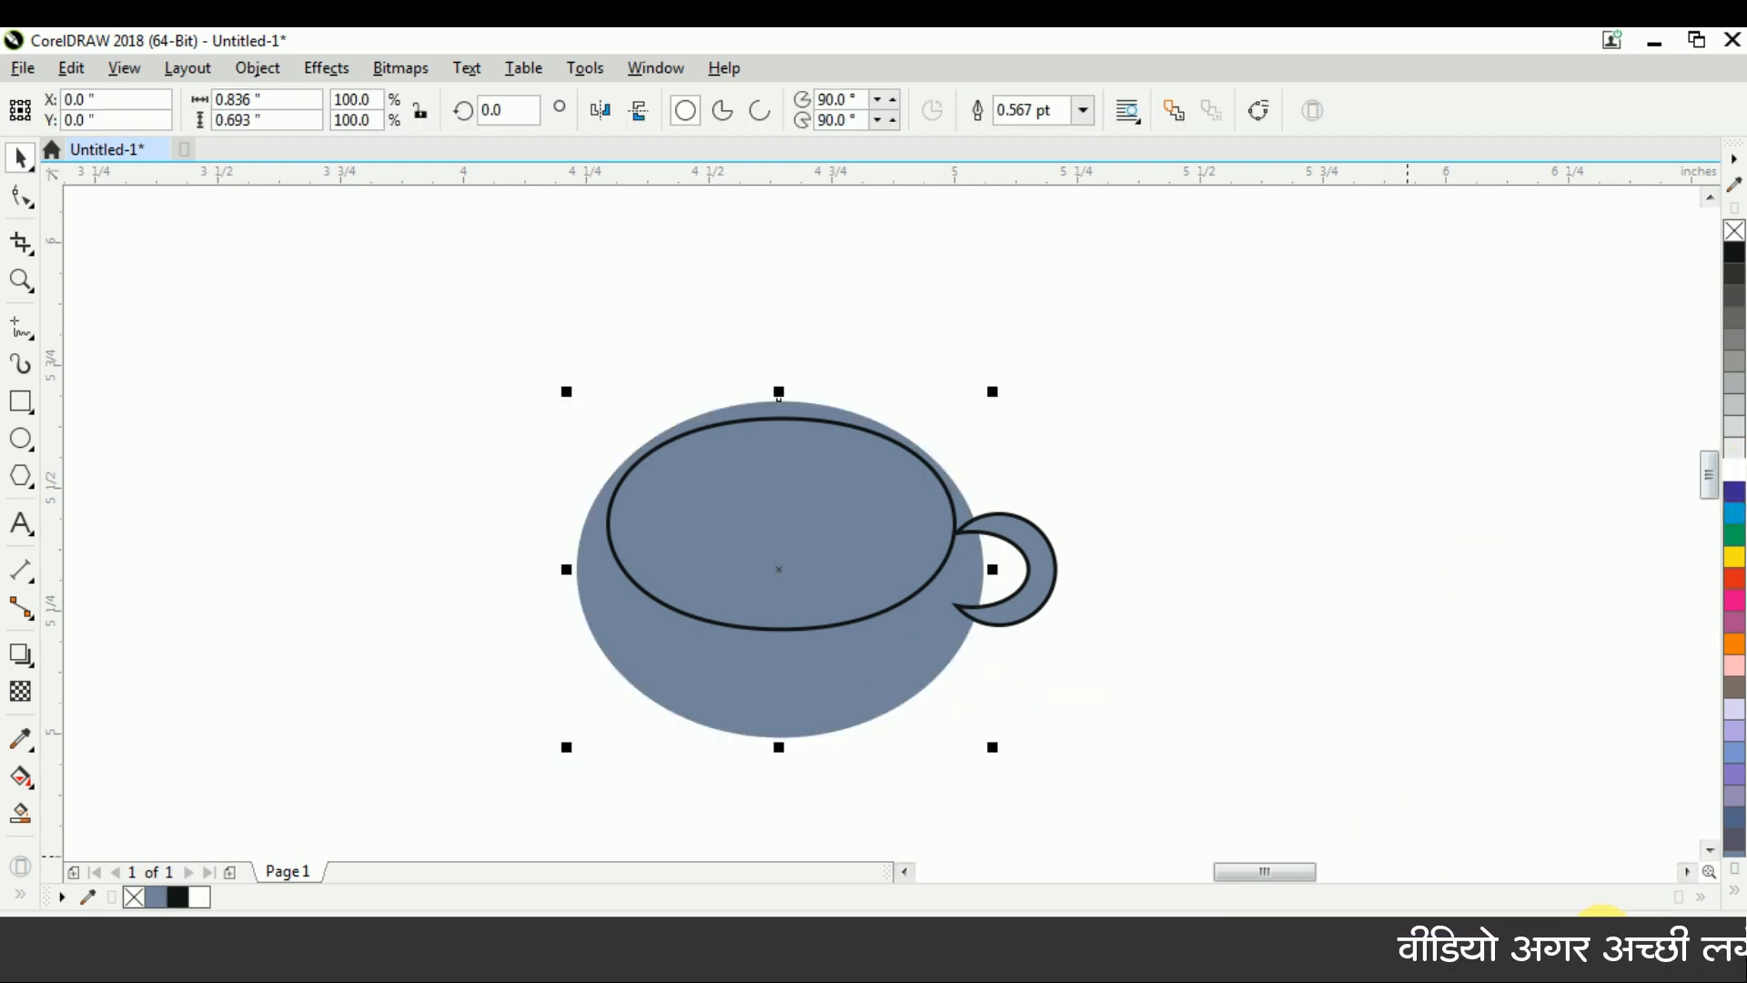
Set the large ellipse's outline width to 5 pt
key(F12)
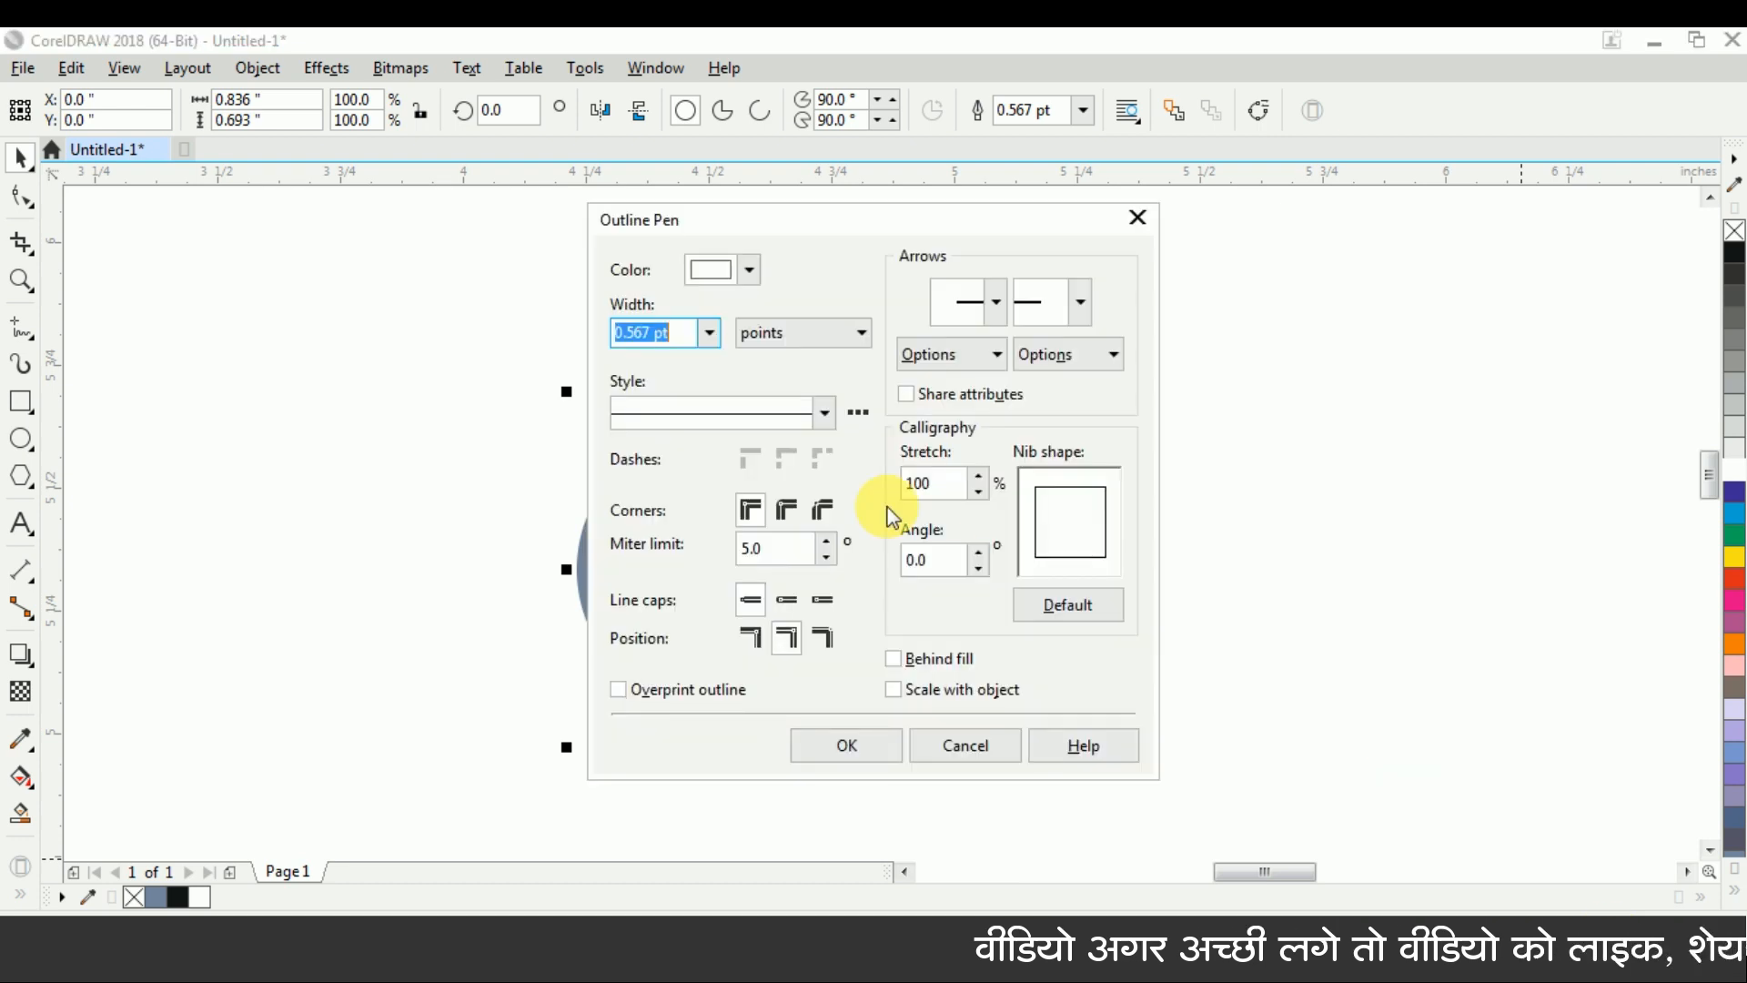
text(5)
click(1061, 599)
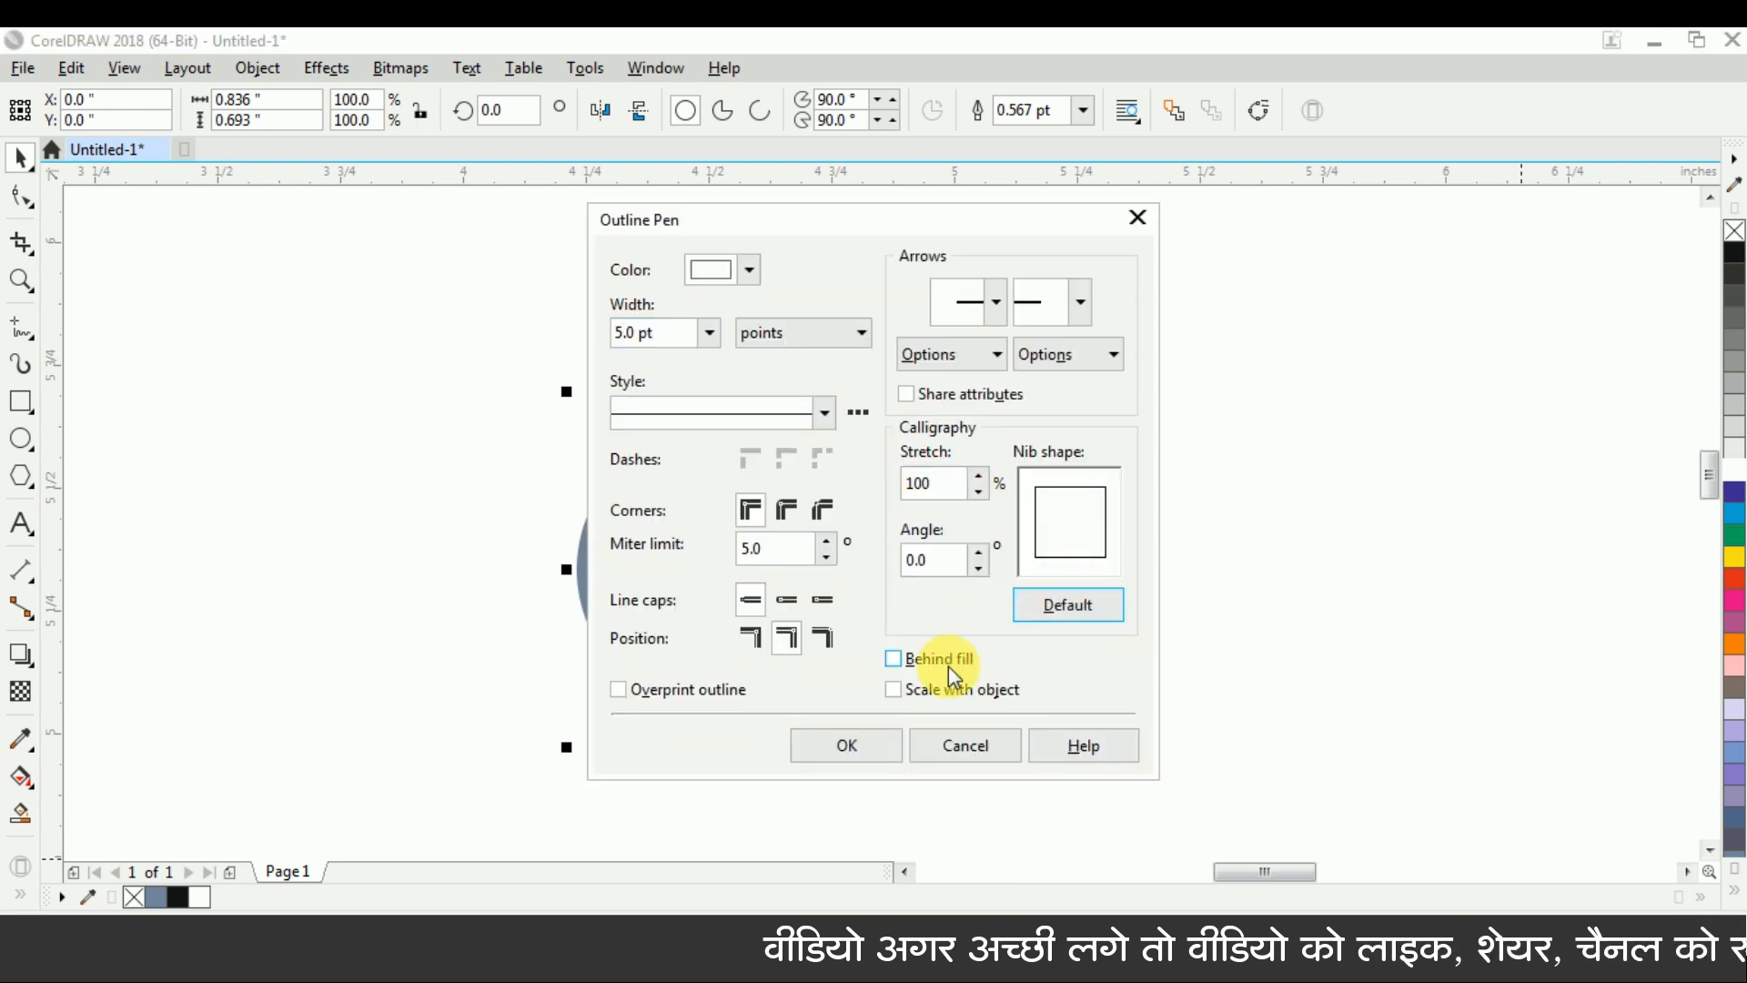
click(855, 742)
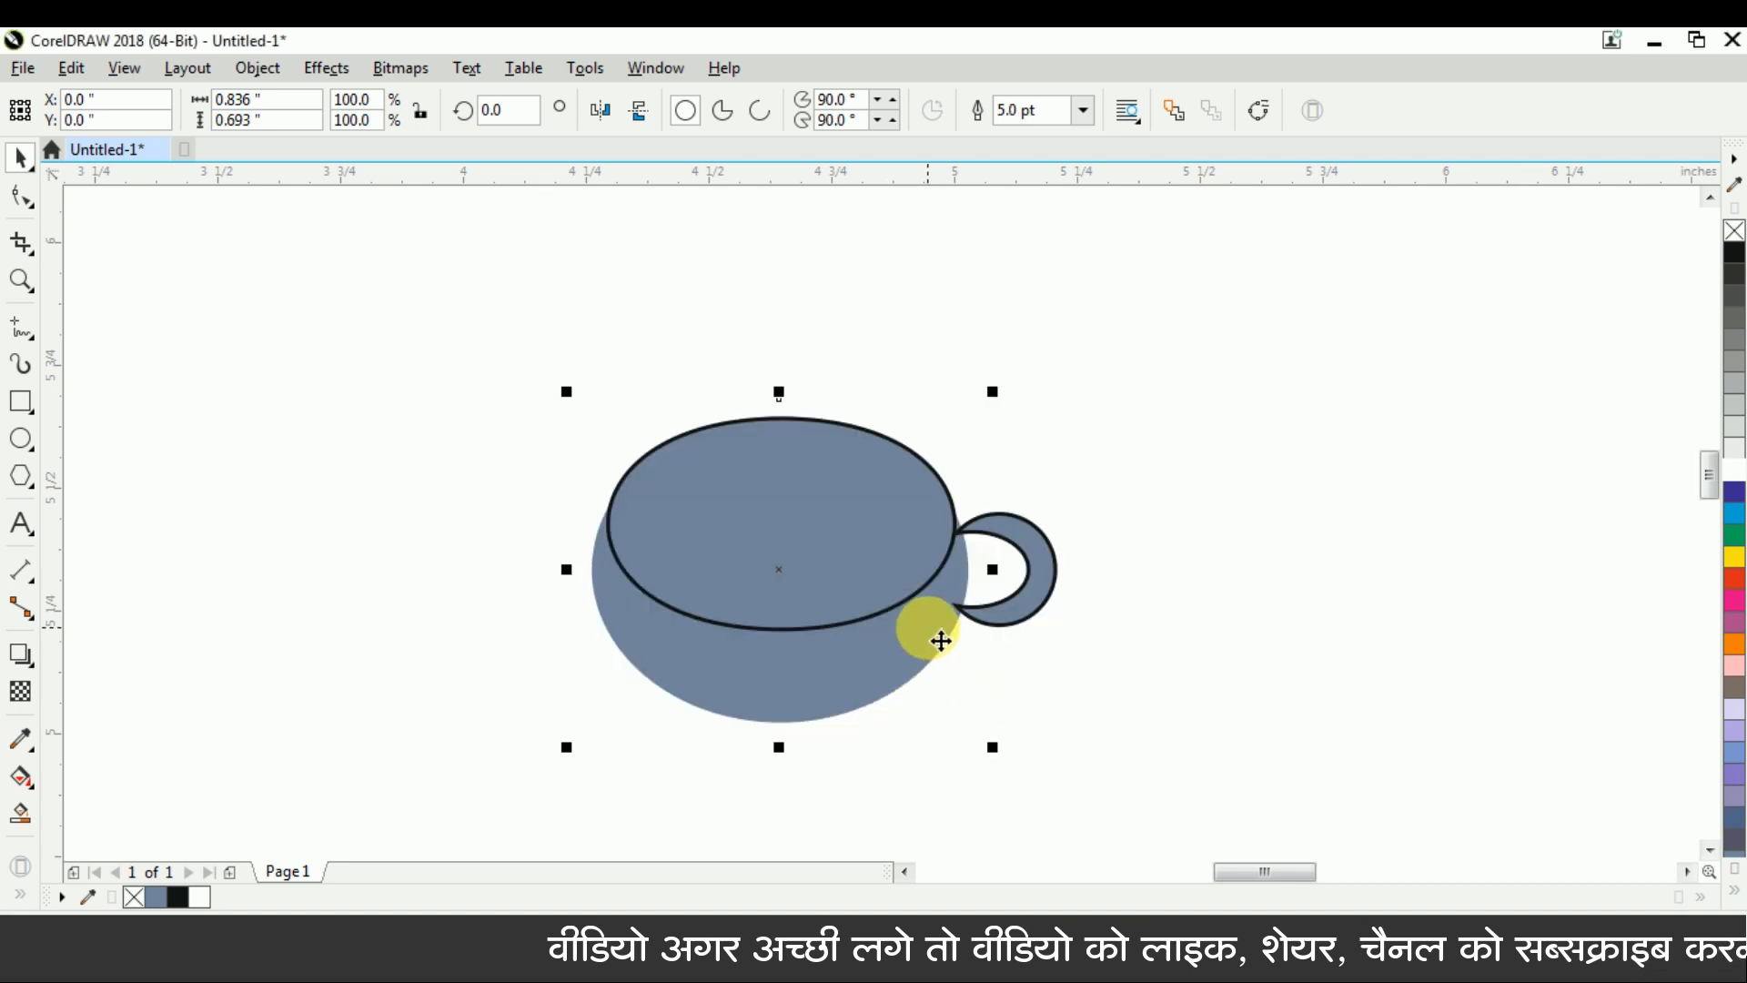
Send the crescent handle one level back, behind the large ellipse
click(1039, 581)
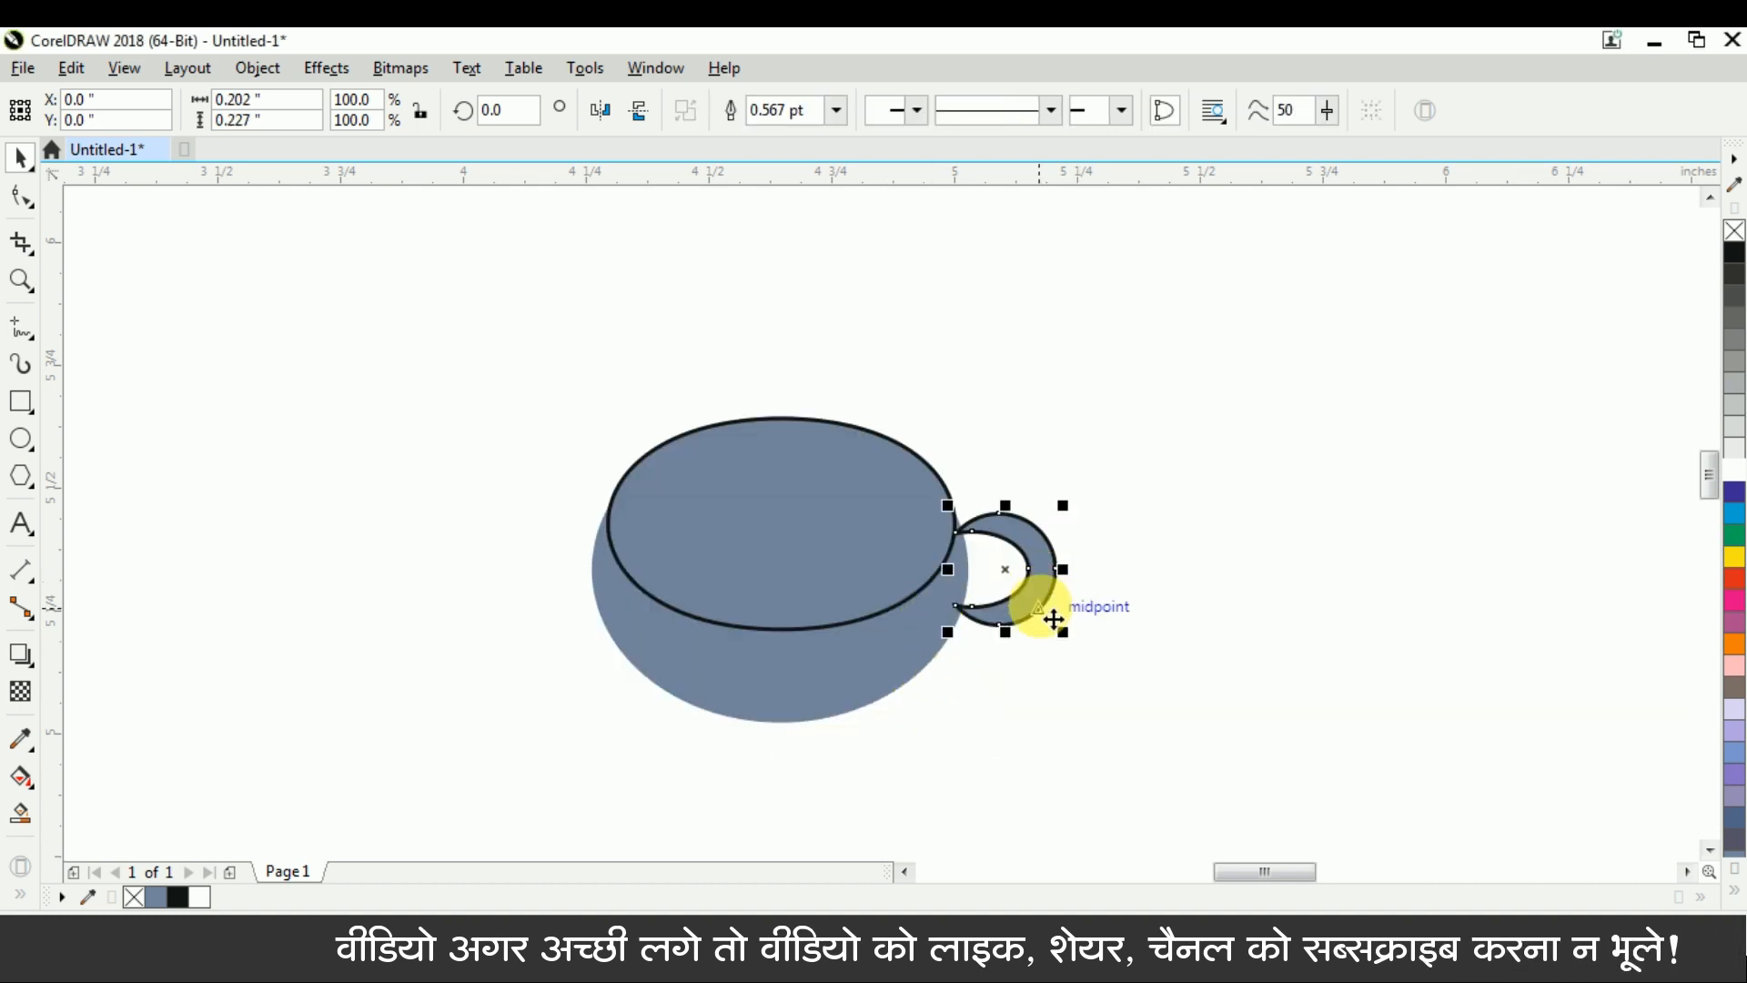
key(ctrl+Page_Down)
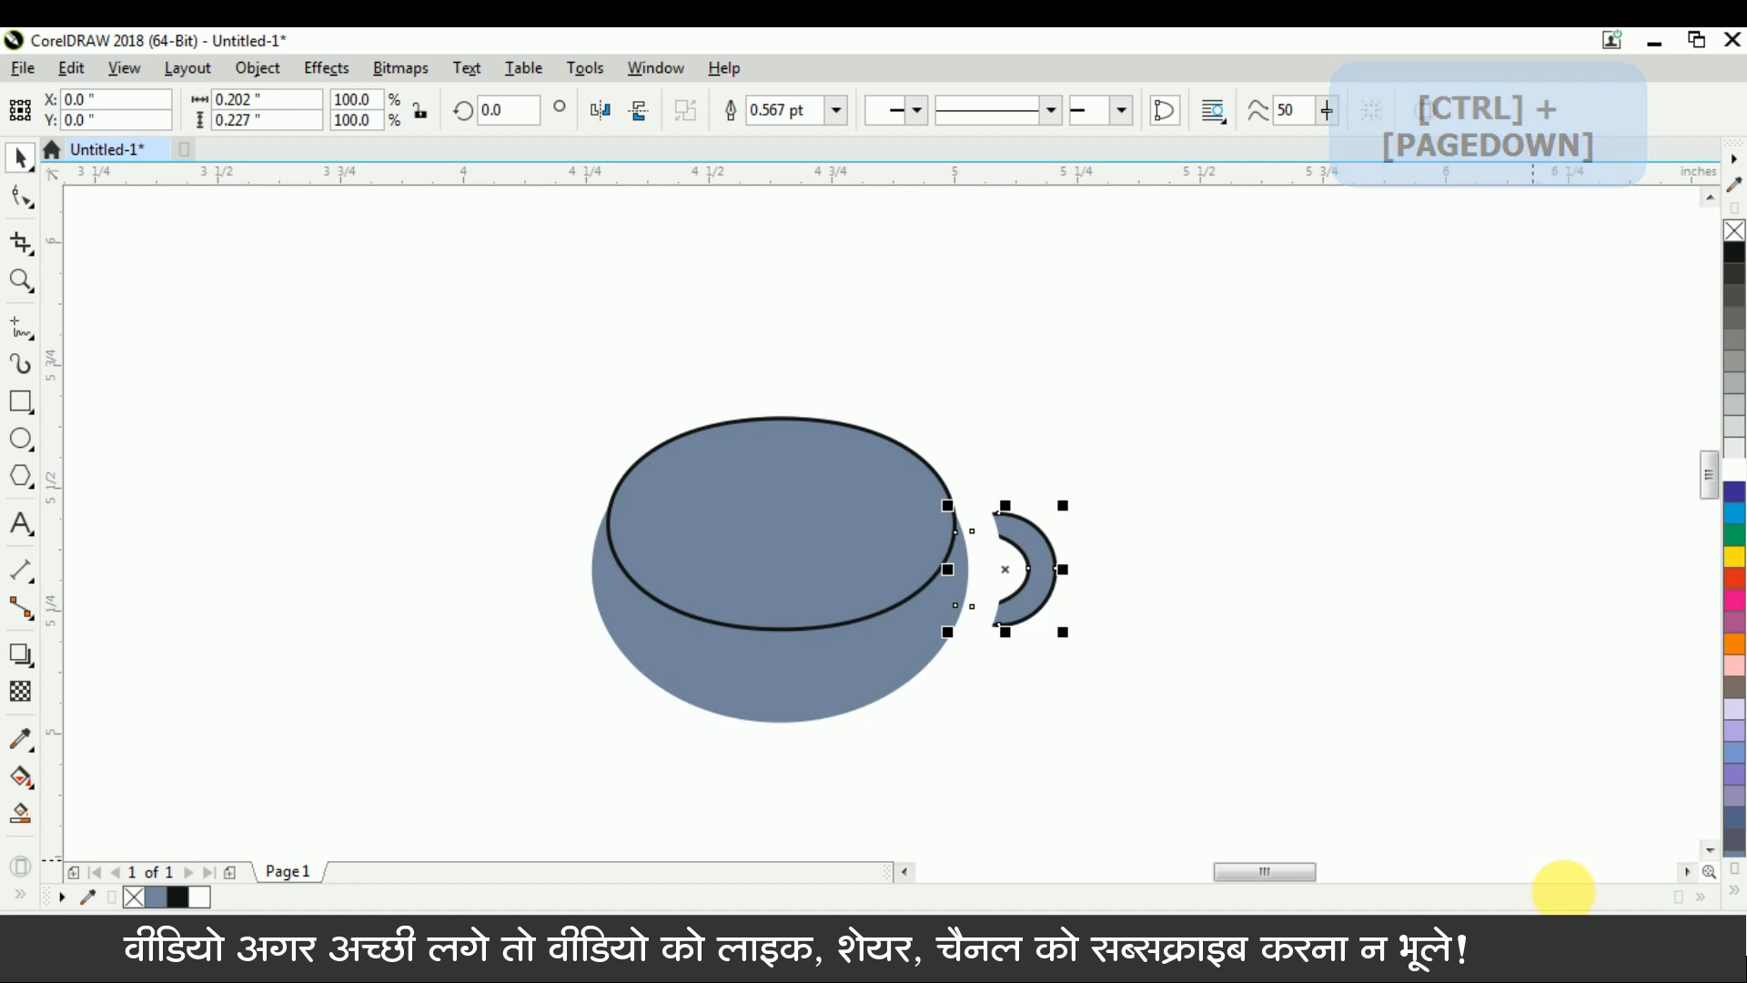
click(1224, 523)
Set the white outline of the large ellipse to 2 pt wide
click(920, 636)
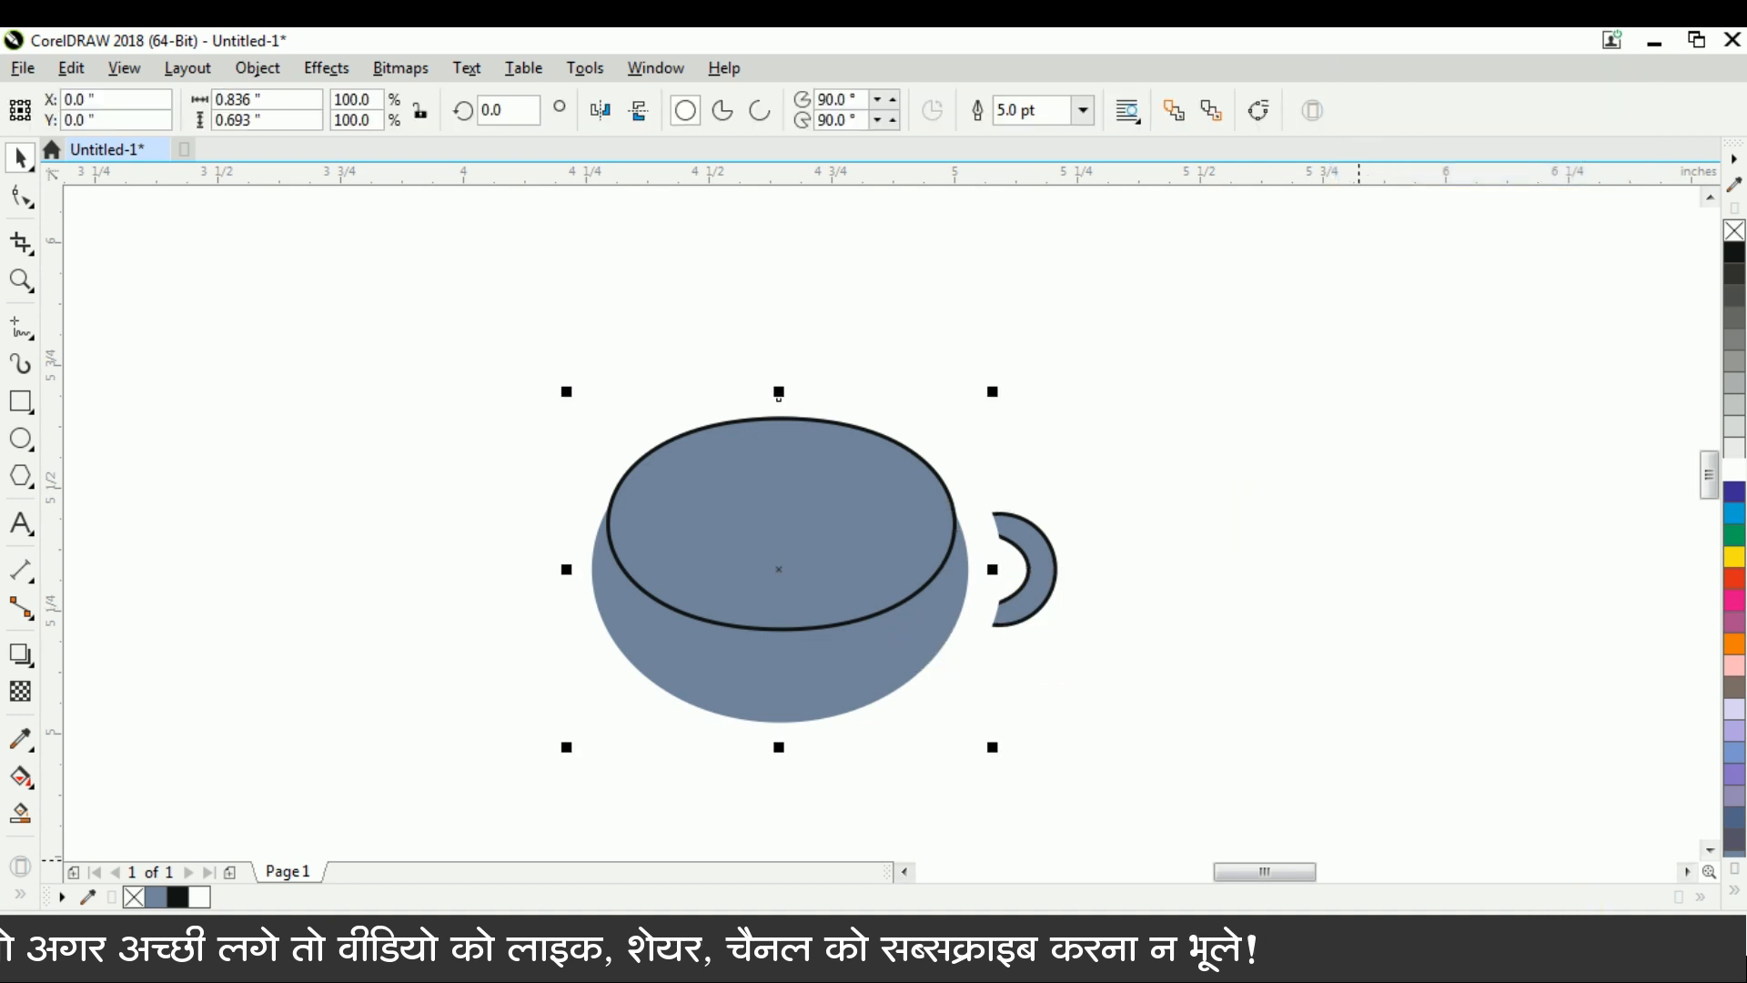
key(F12)
text(2)
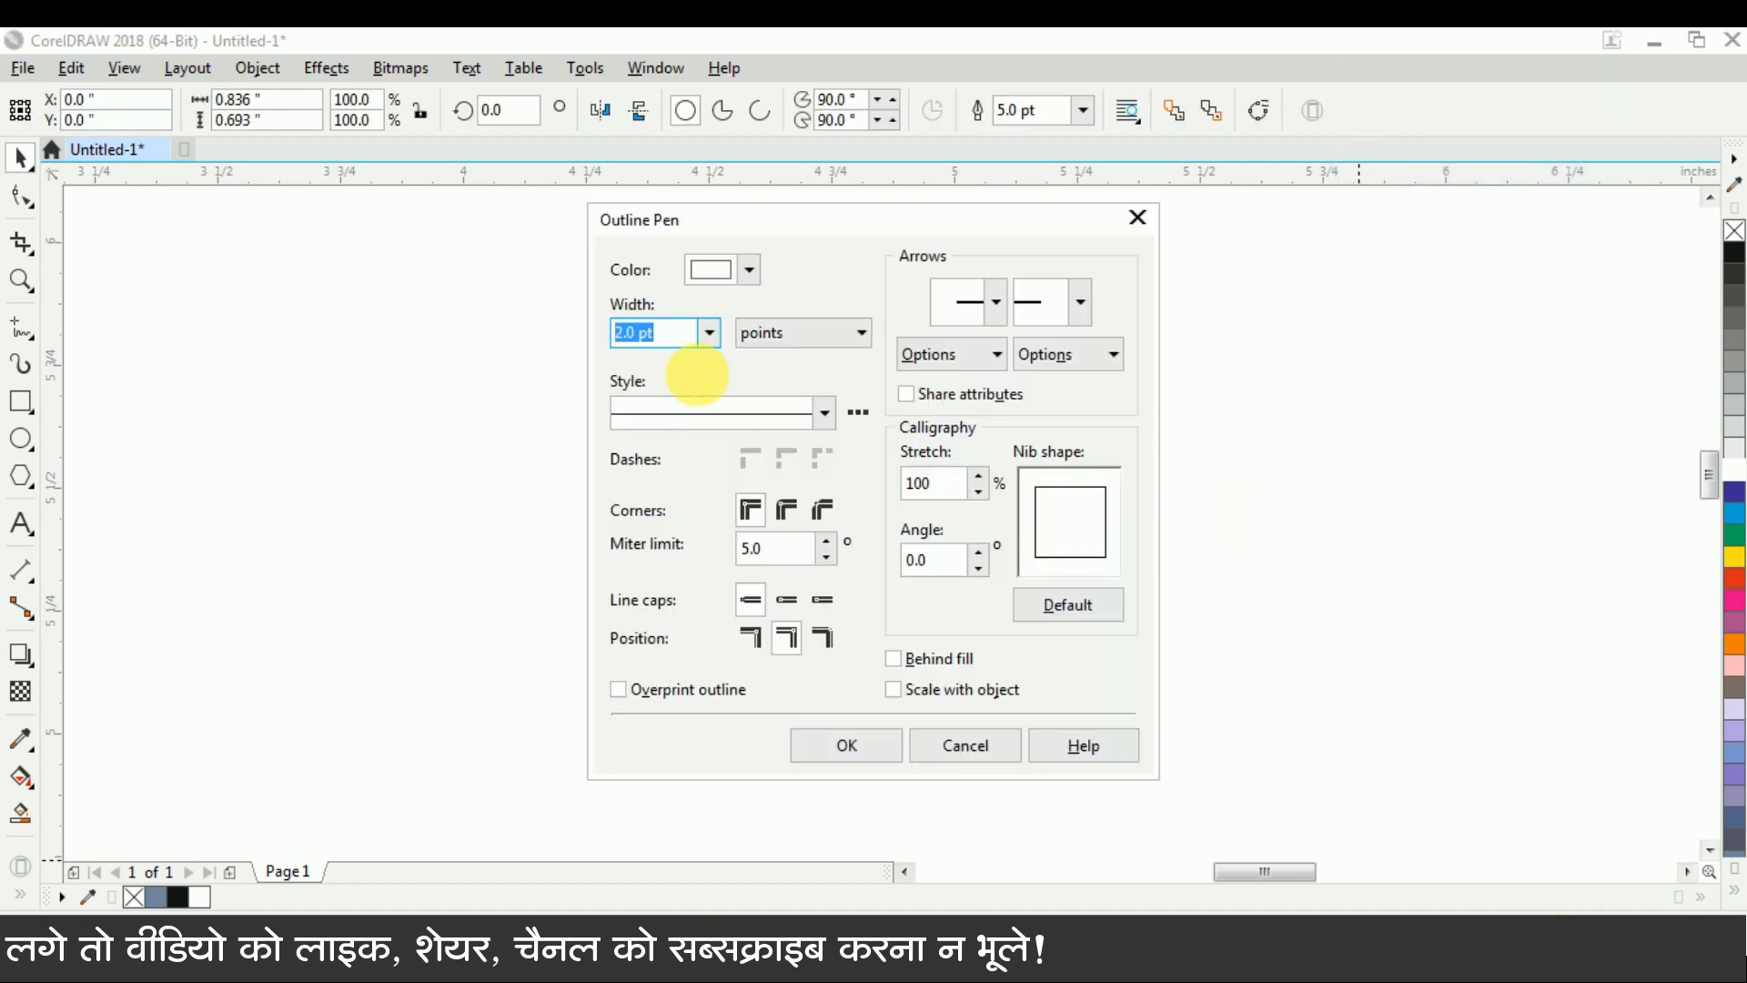
key(Return)
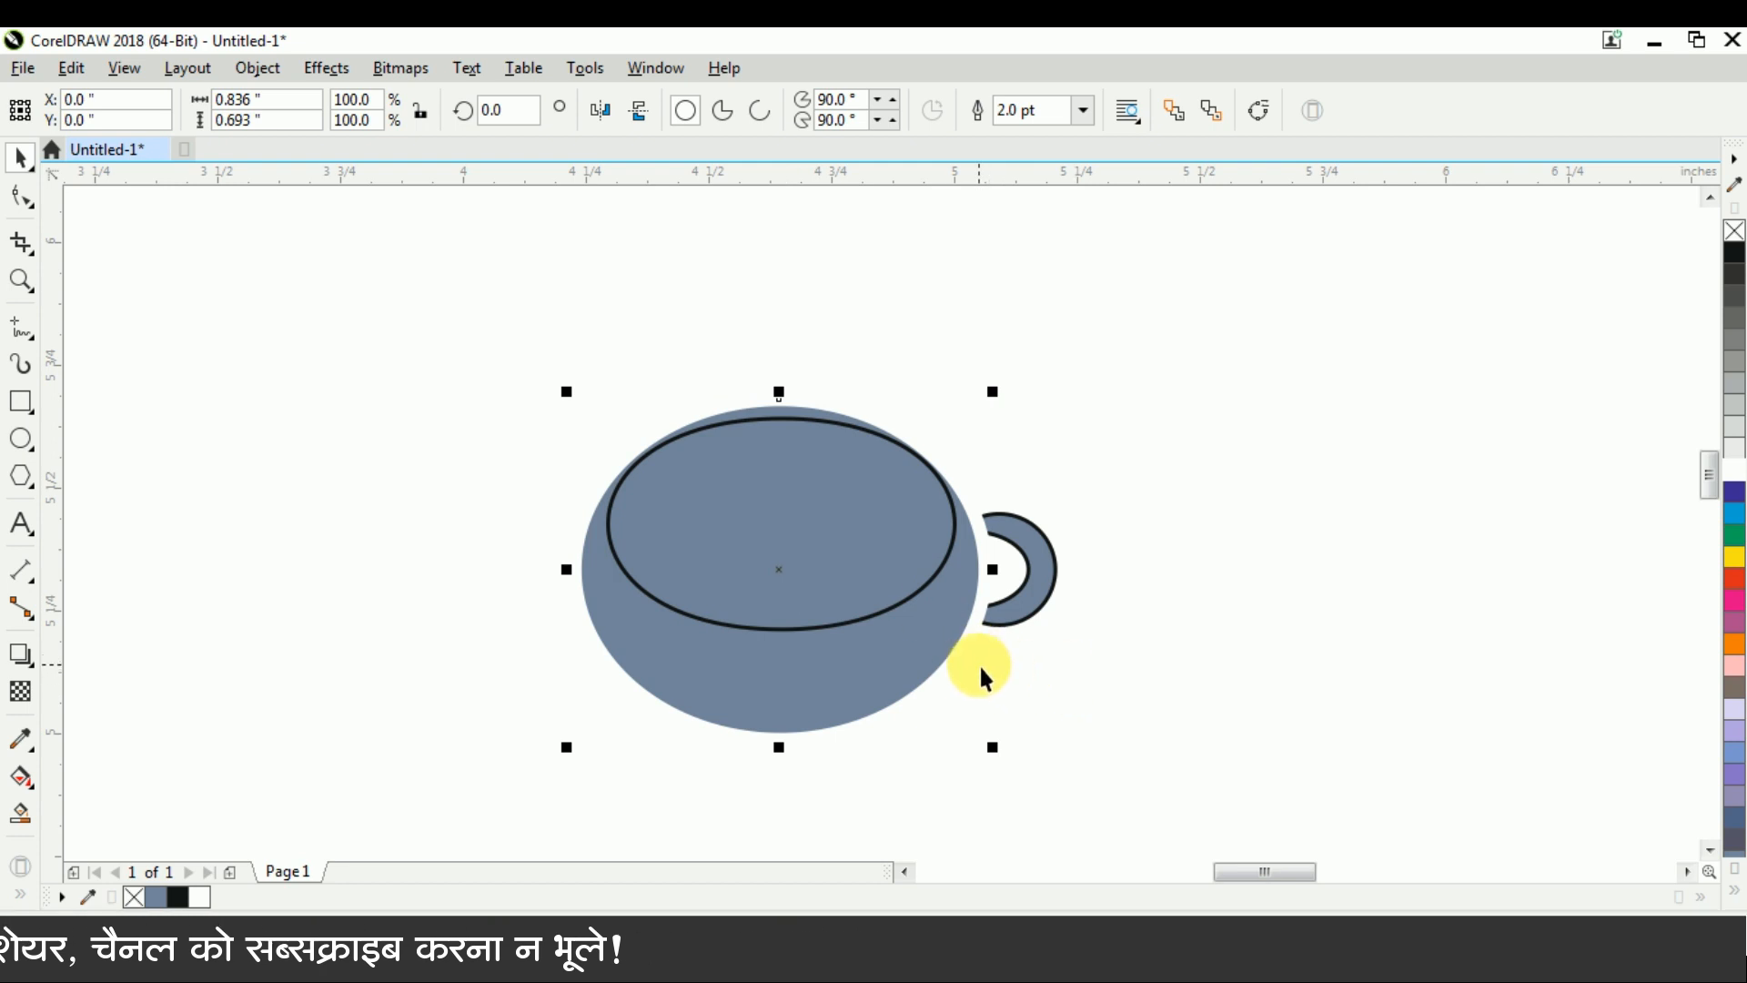
Set the white outline of the large ellipse to 1 pt wide
scroll(995, 625, up, 1)
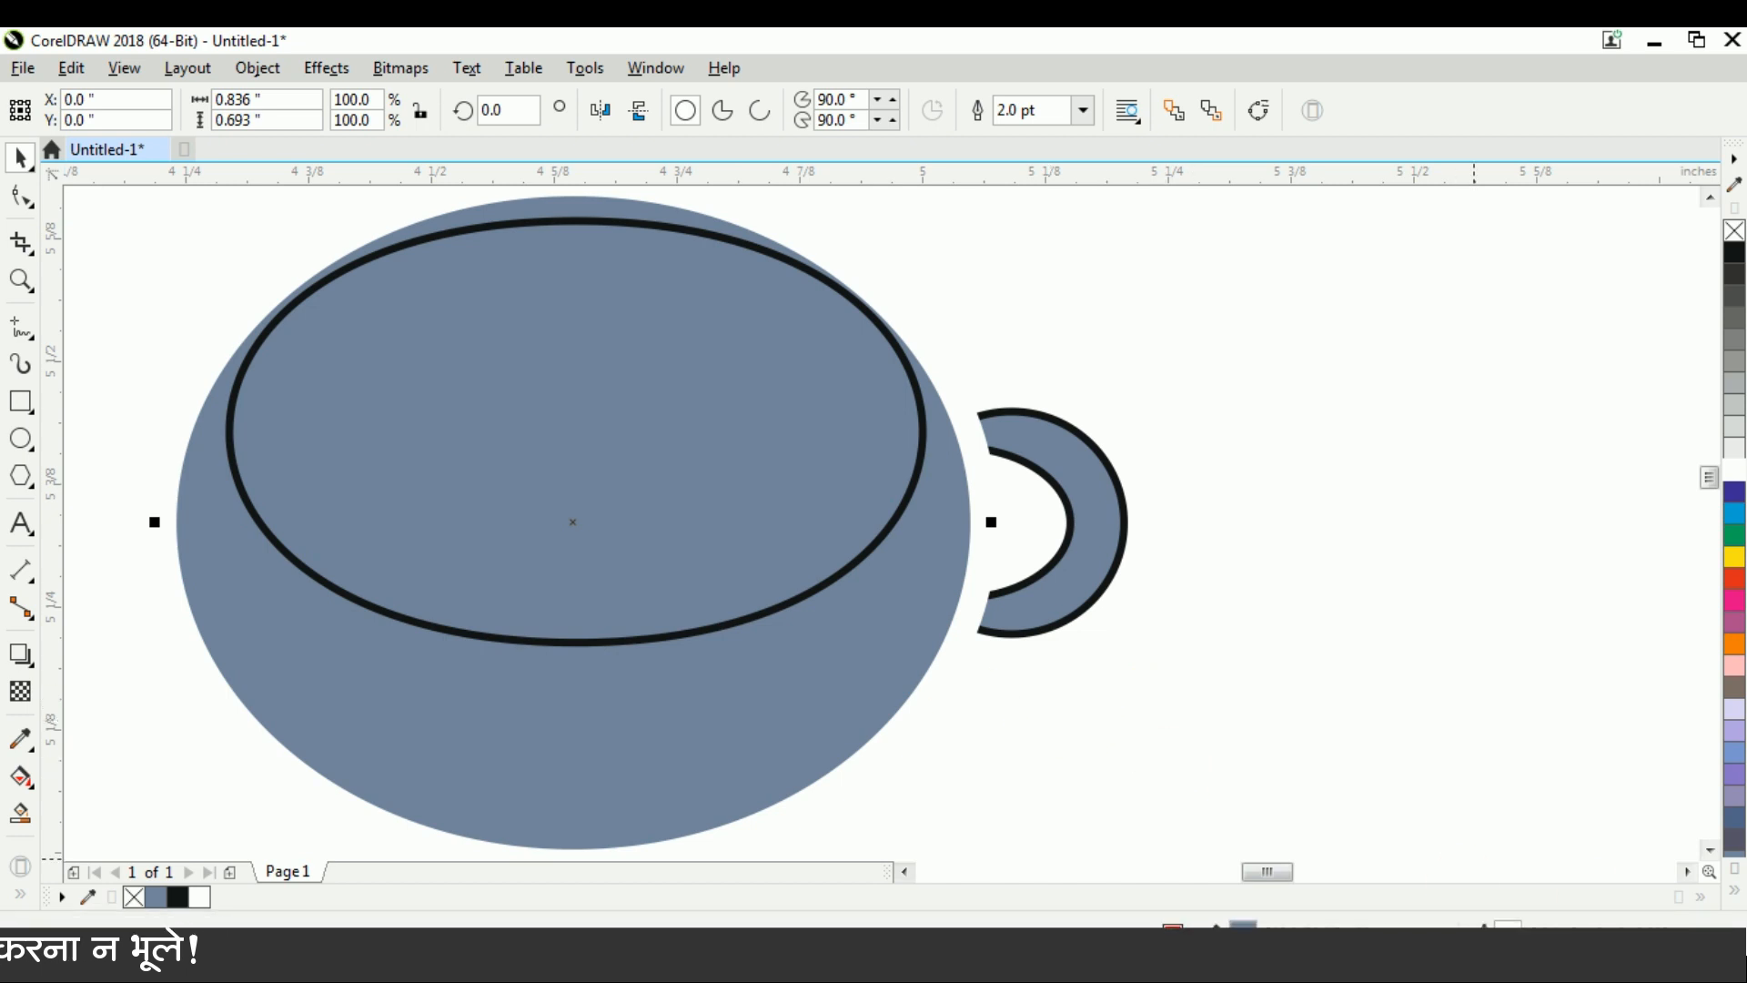
double_click(1506, 934)
text(1)
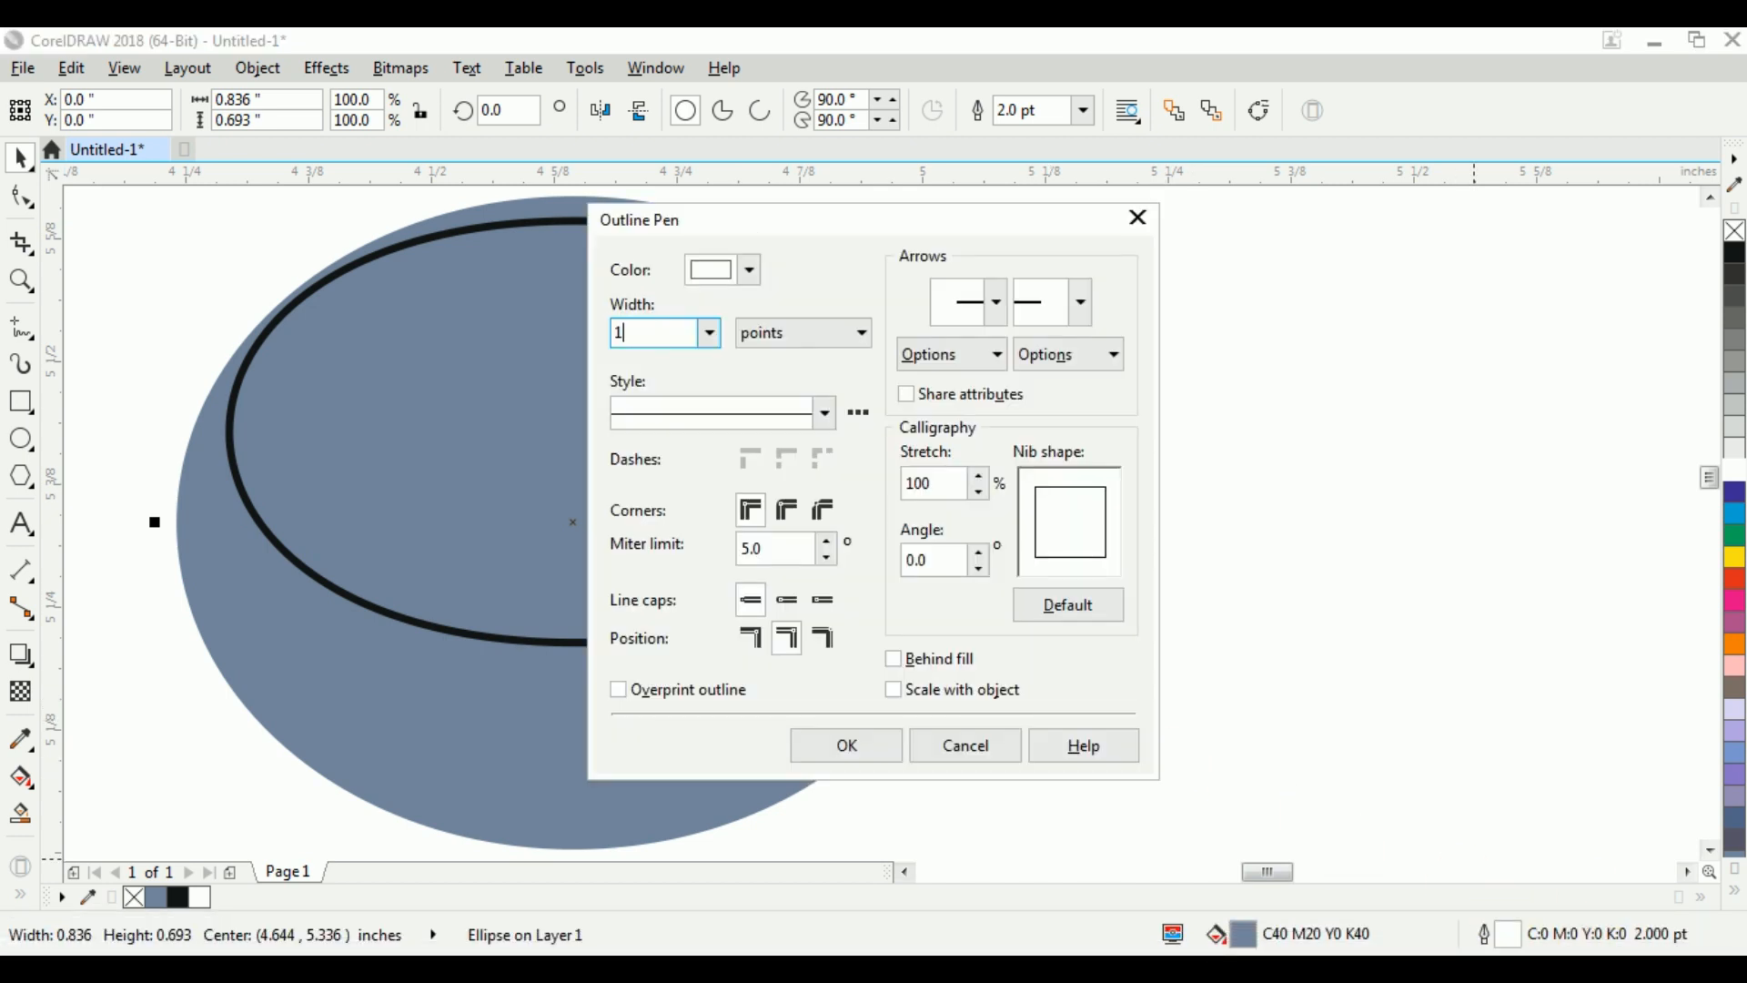
key(Return)
Nudge the crescent handle slightly left, closer to the cup body
click(1056, 551)
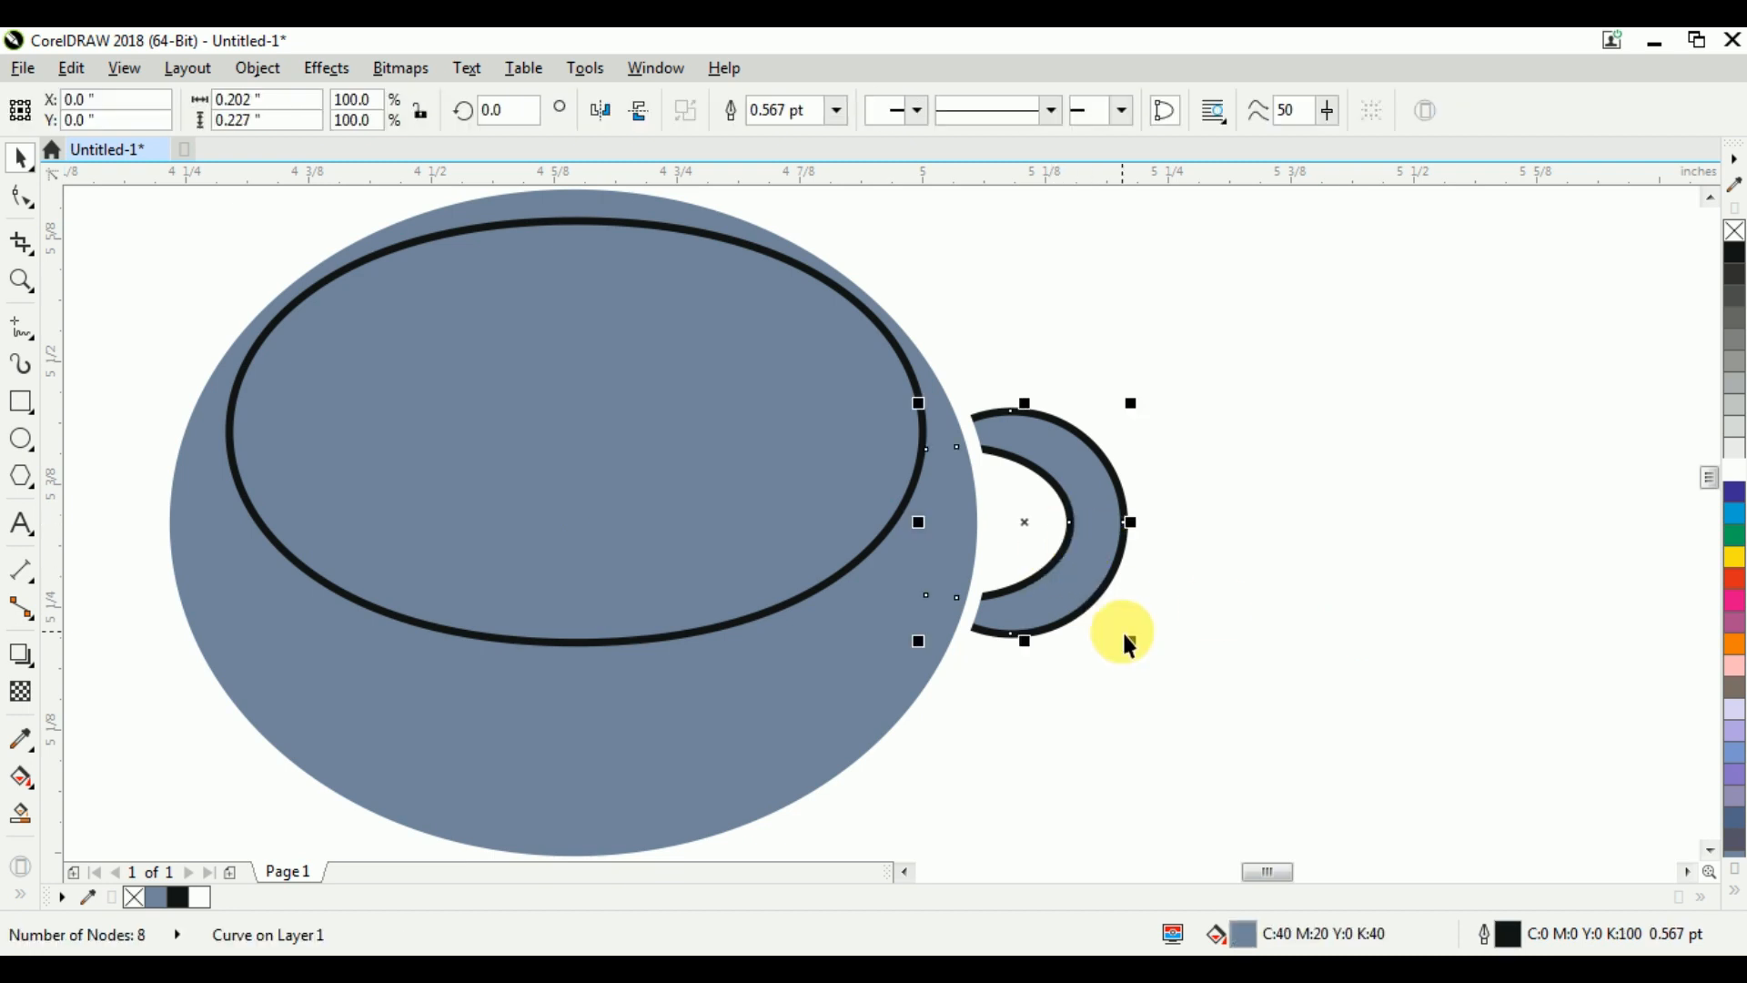
key(ctrl+Left)
key(ctrl+Left)
key(ctrl+Left)
key(ctrl+Left)
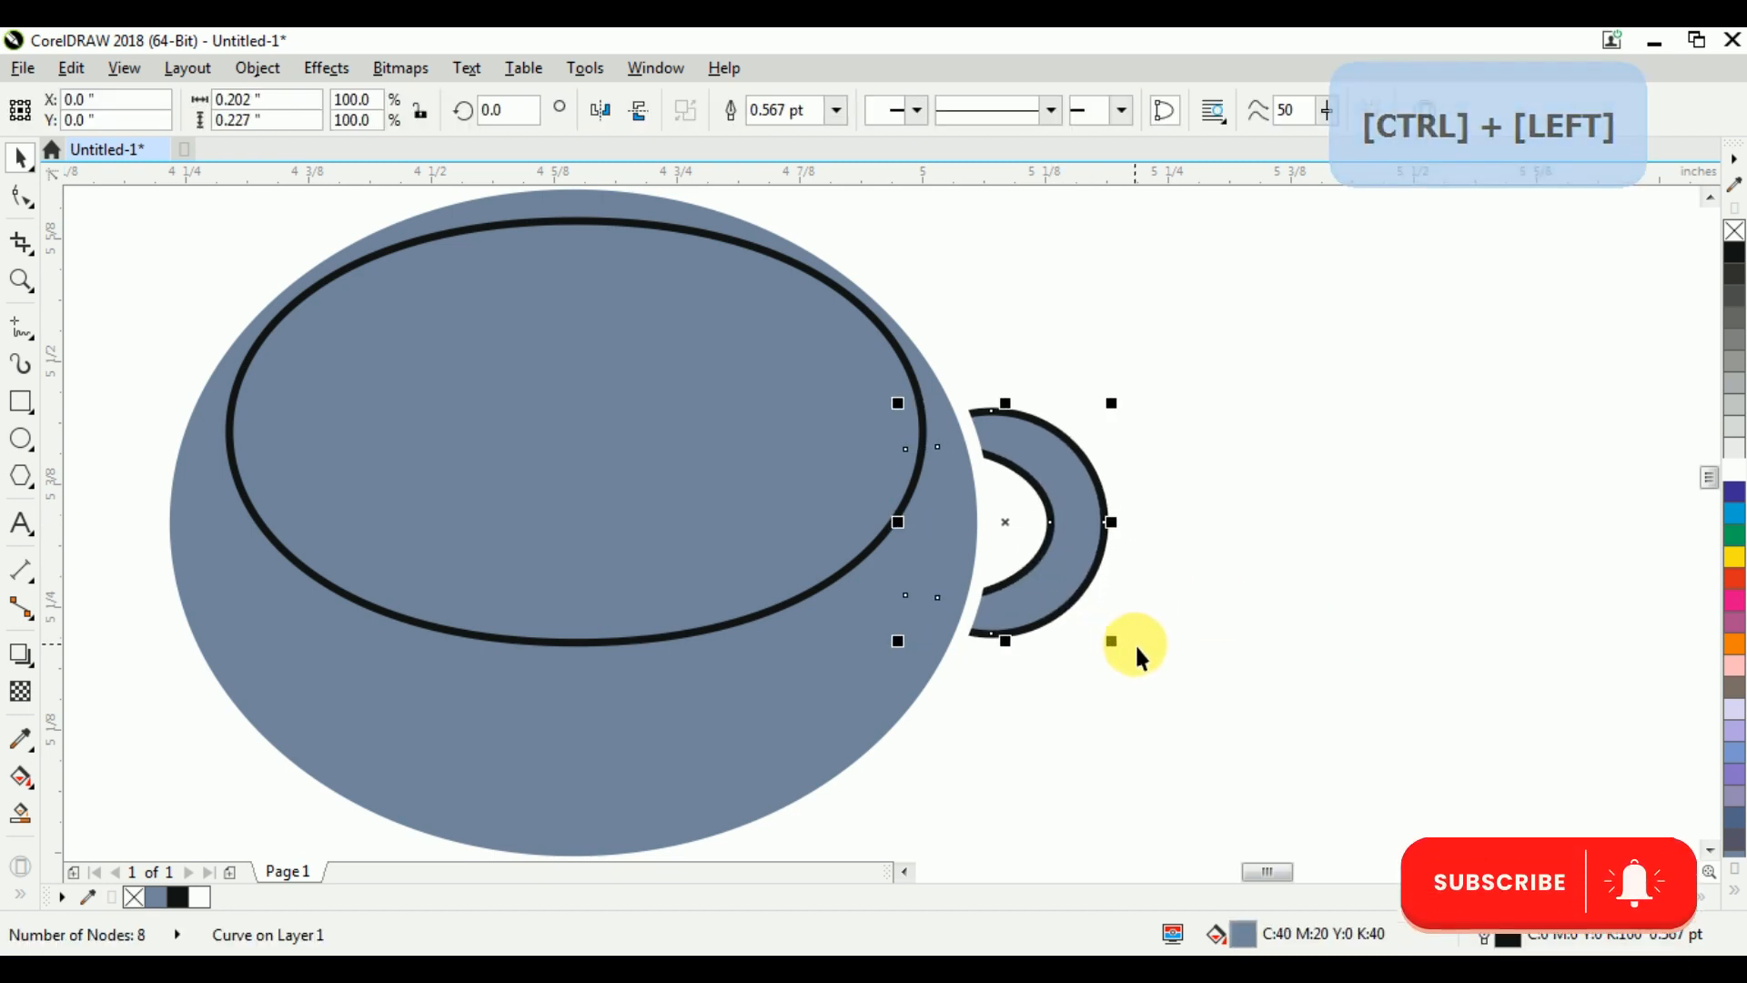
key(ctrl+Right)
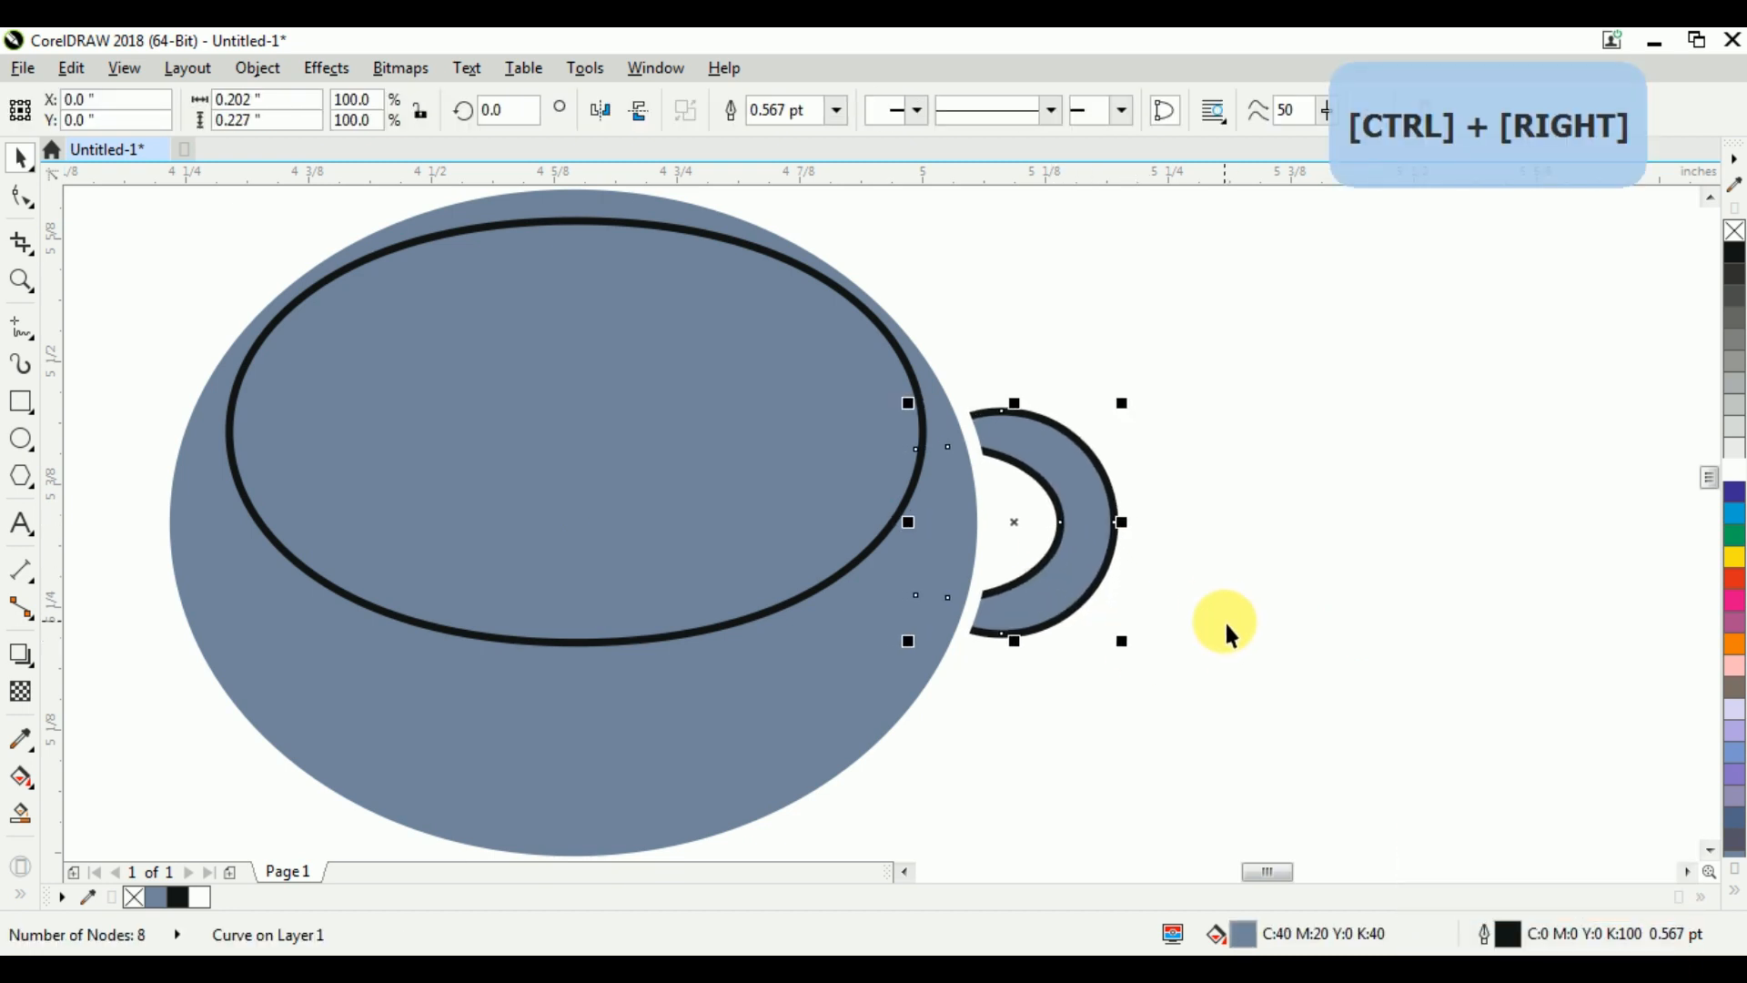
click(1222, 597)
Duplicate the rounded inner opening as a smaller concentric copy of about 0.646 by 0.393 inches
click(655, 369)
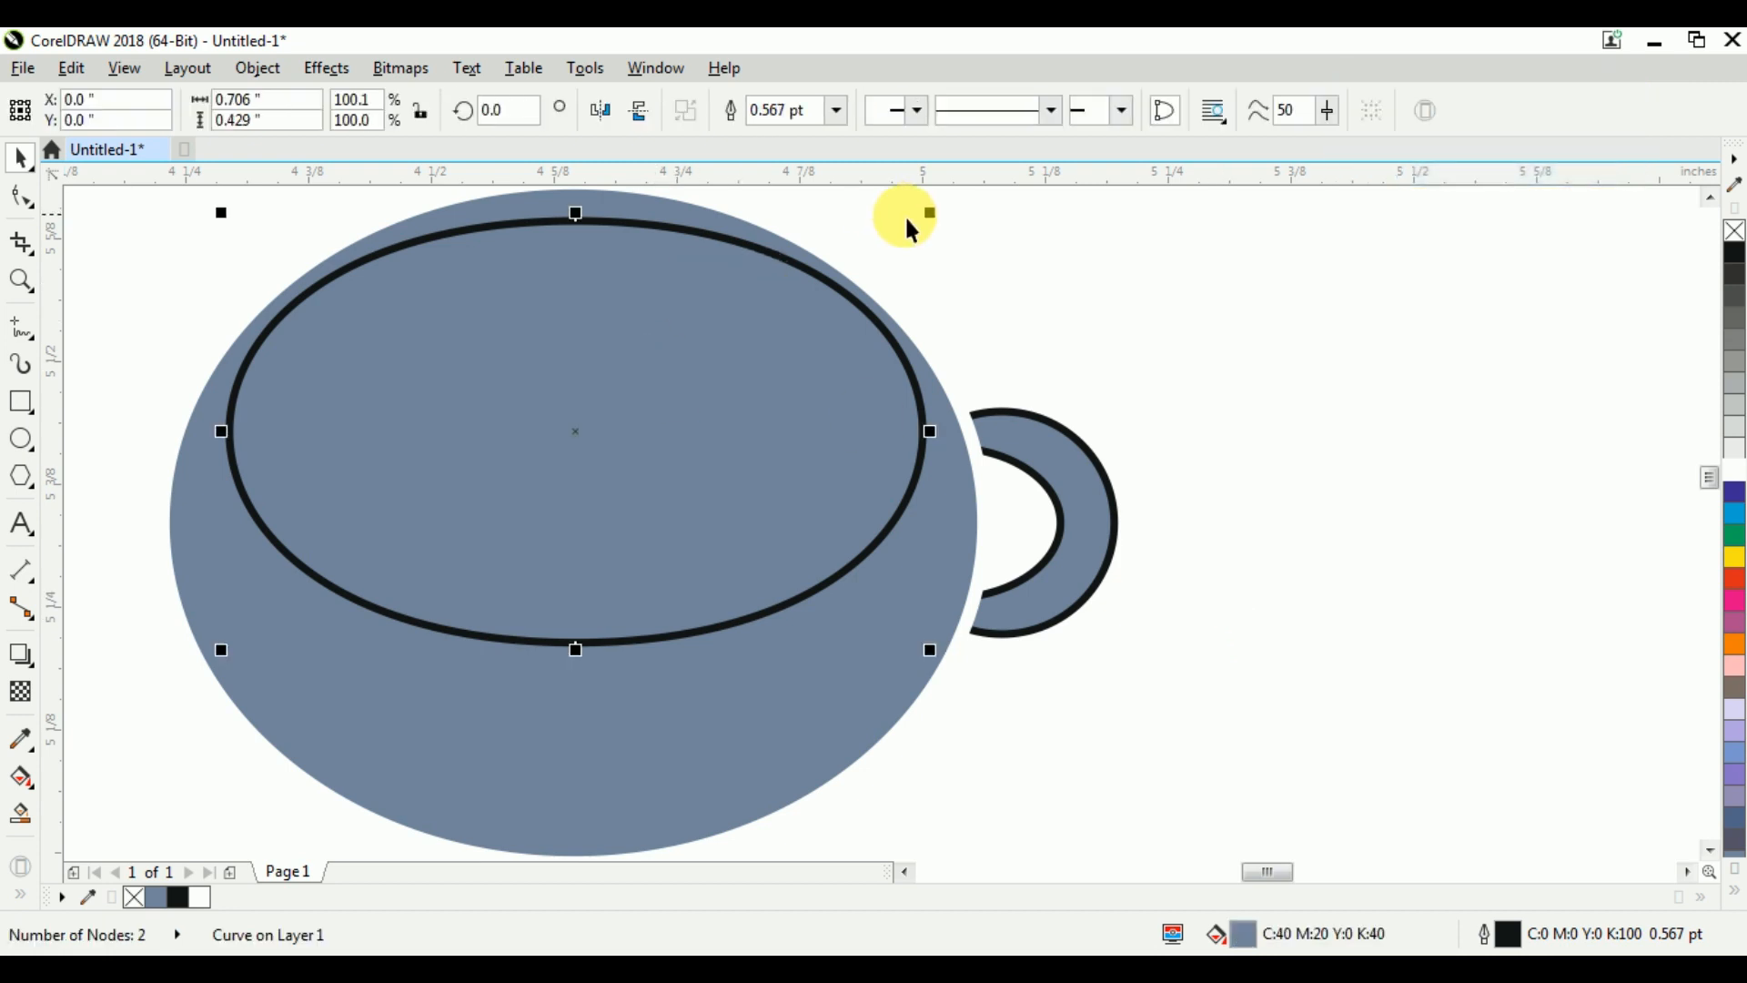
drag(938, 213, 930, 242)
right_click(930, 242)
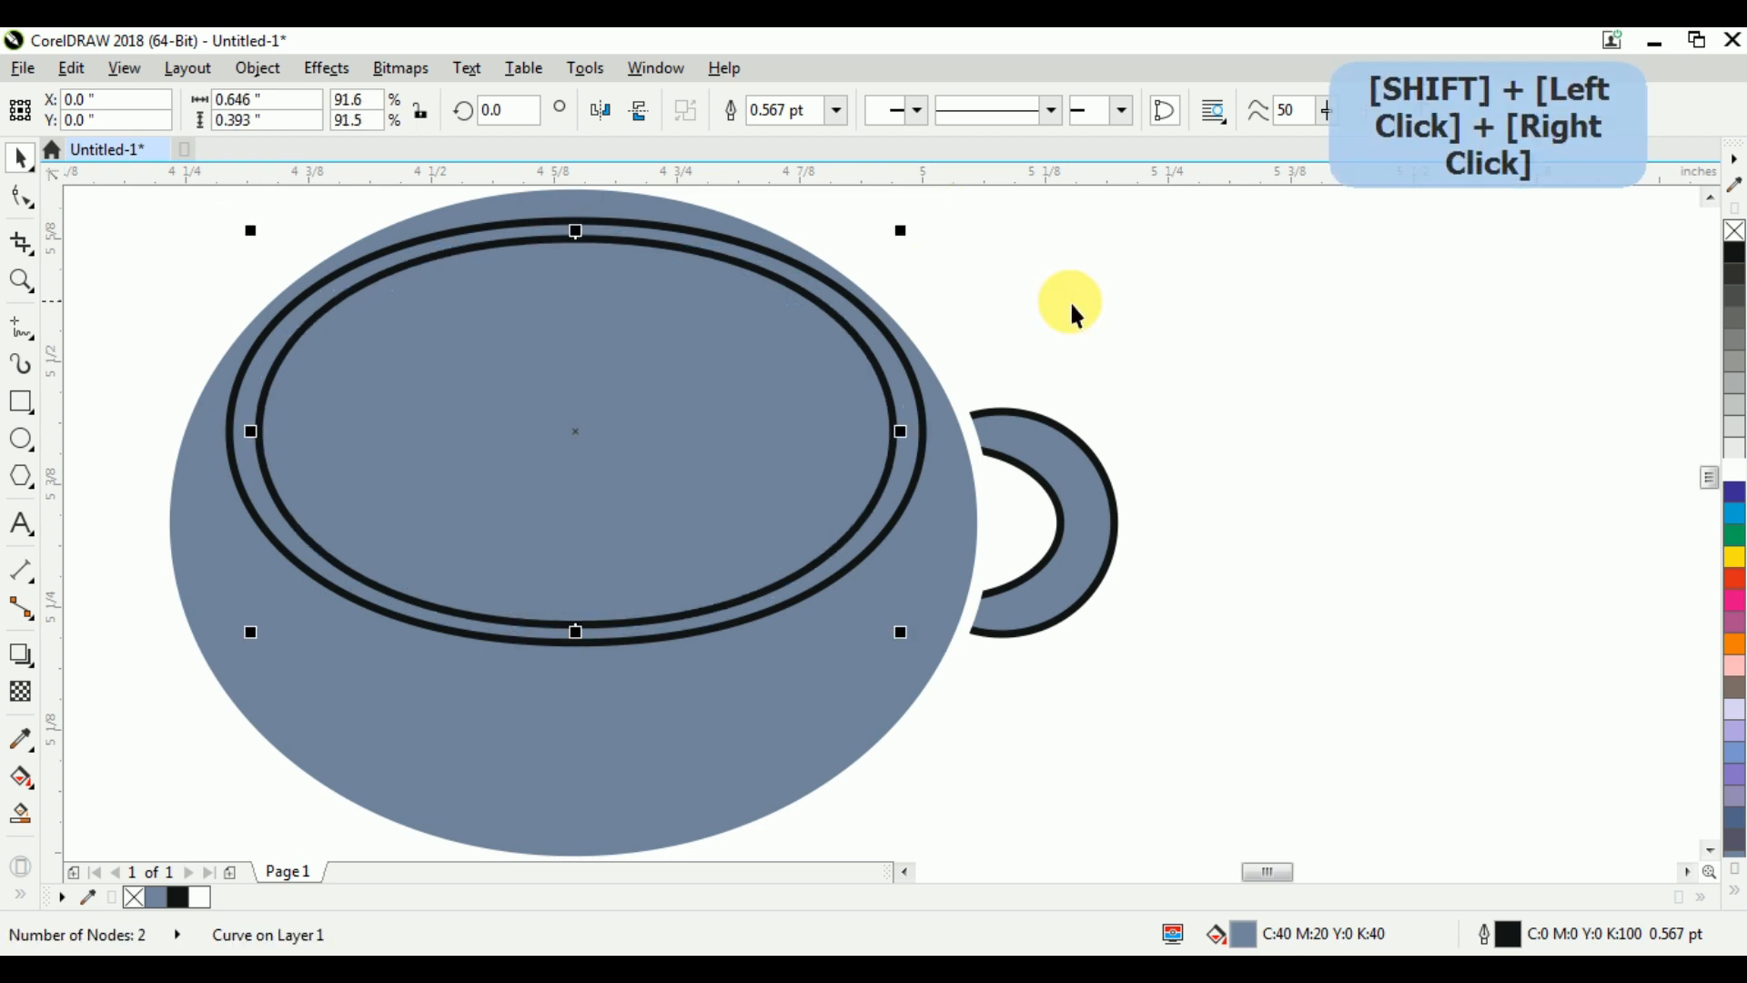
click(1085, 329)
Fill the larger opening shape with white and remove its outline to form the rim
click(923, 409)
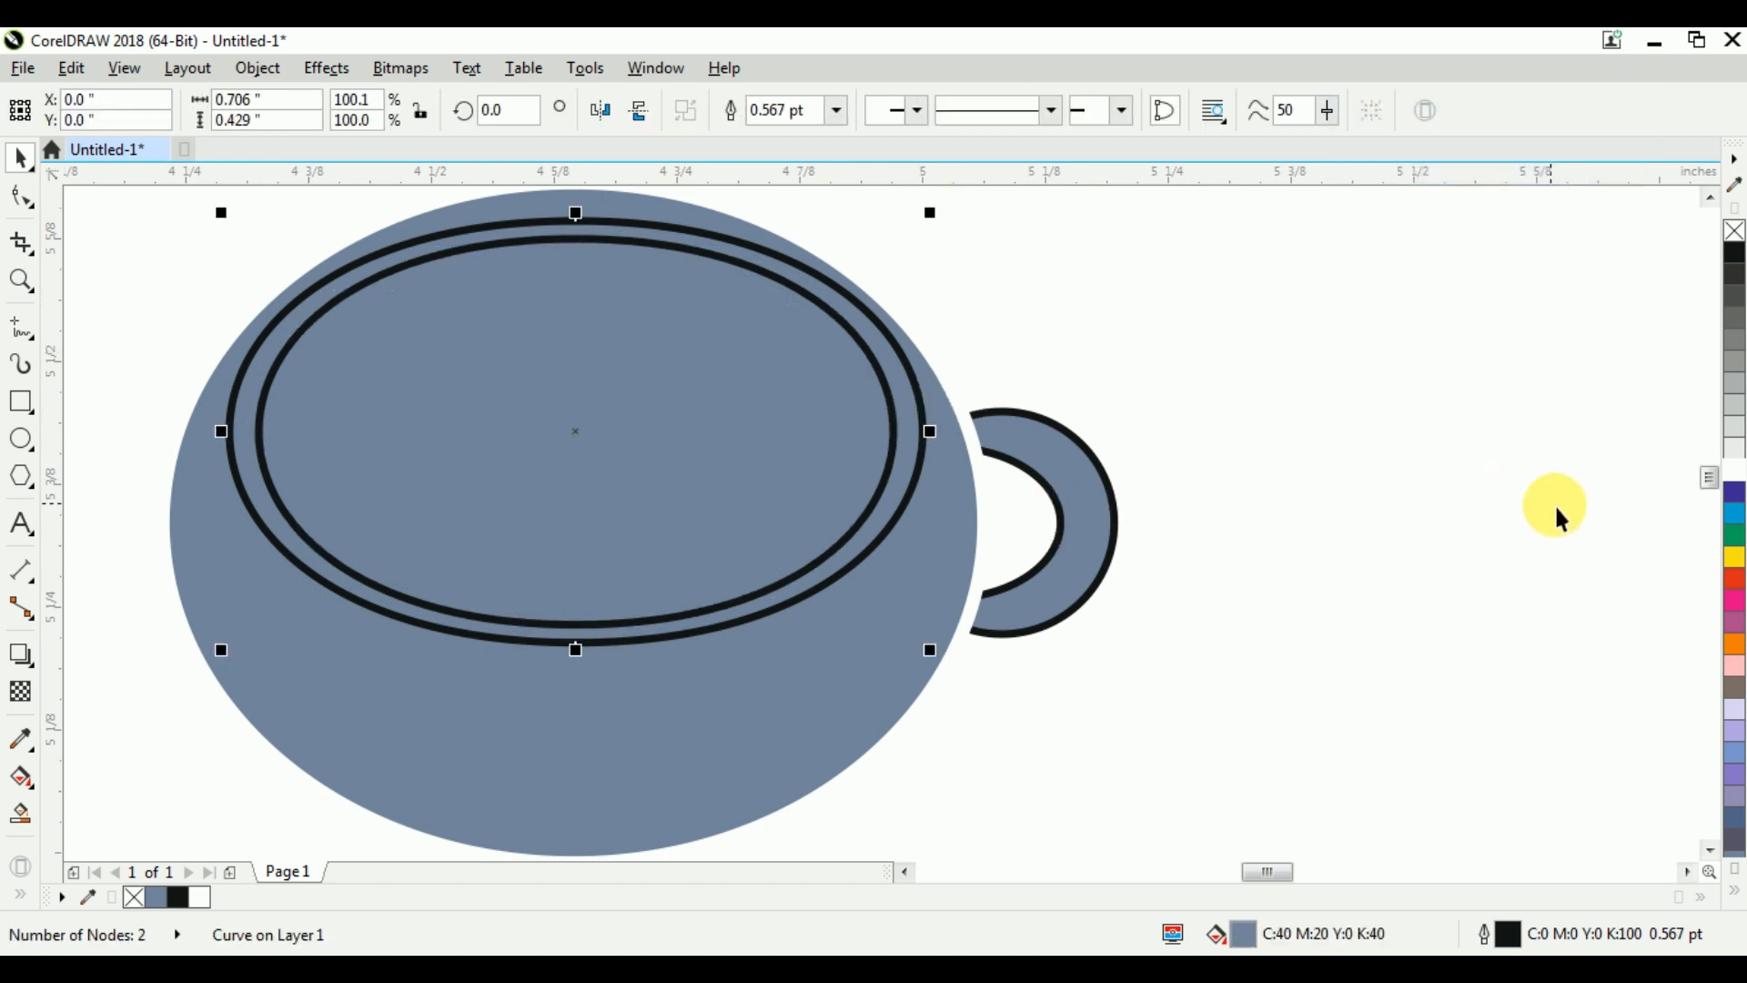
click(1735, 471)
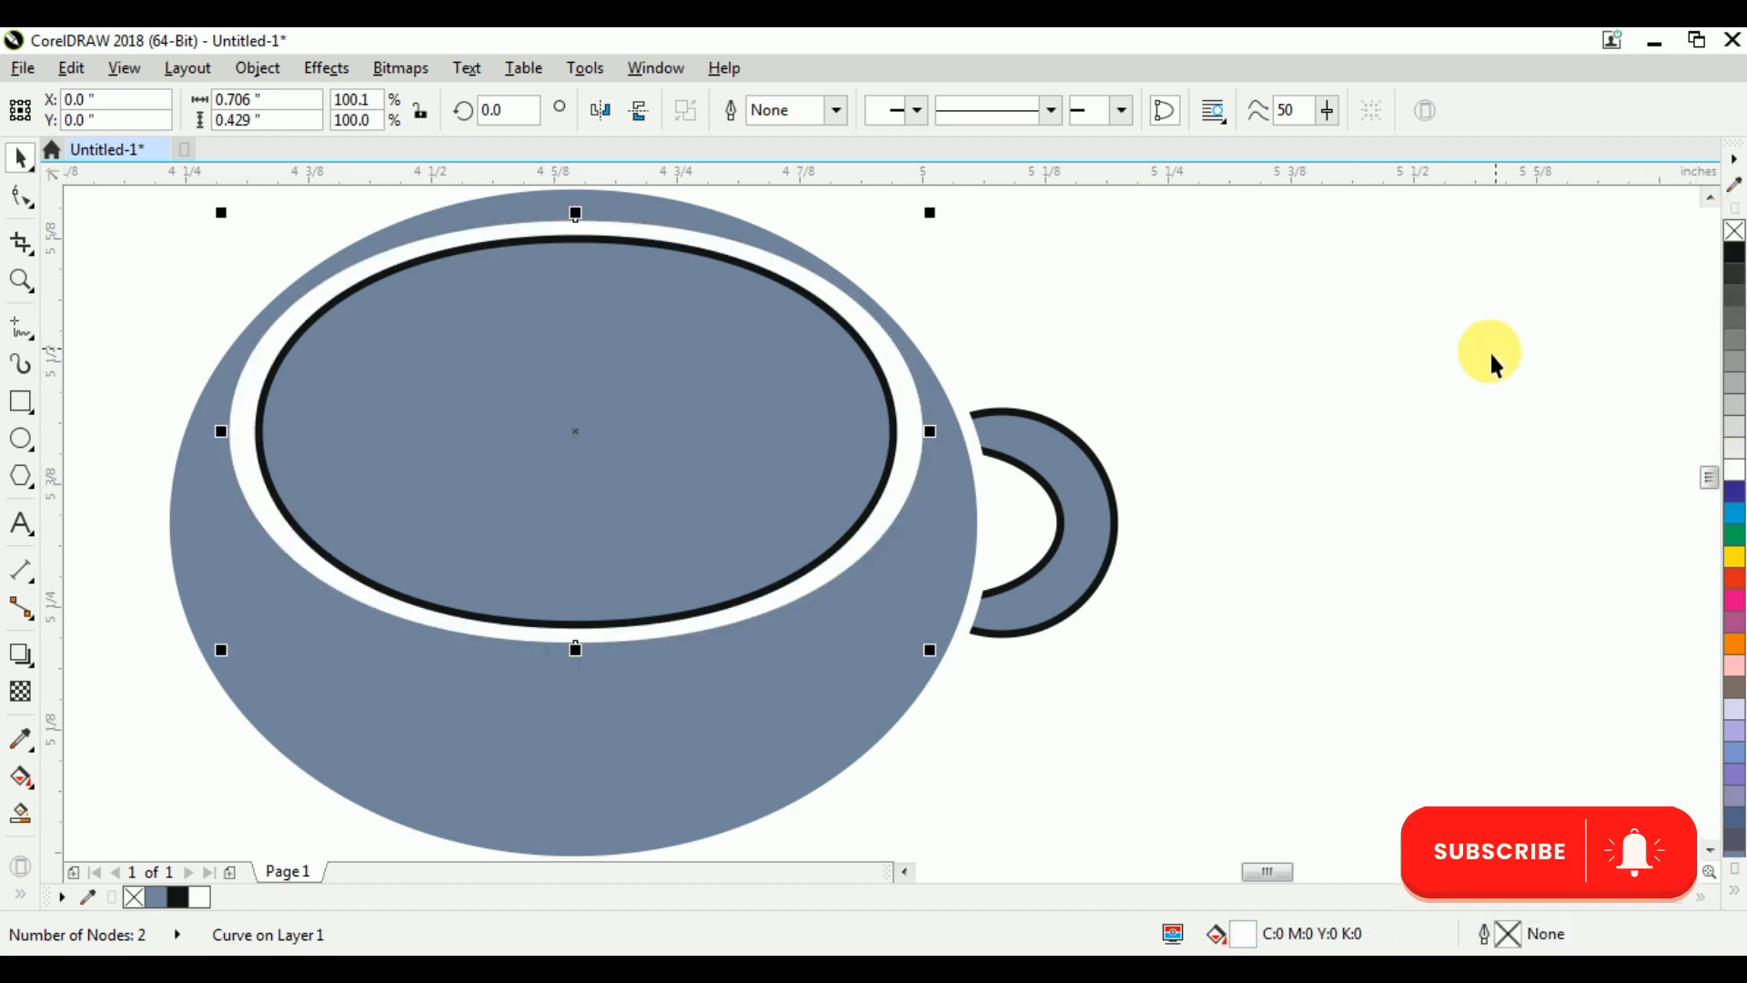
right_click(1735, 231)
key(Escape)
Fill the smaller opening shape with light green (C69 M0 Y72 K0) and remove its outline
click(780, 463)
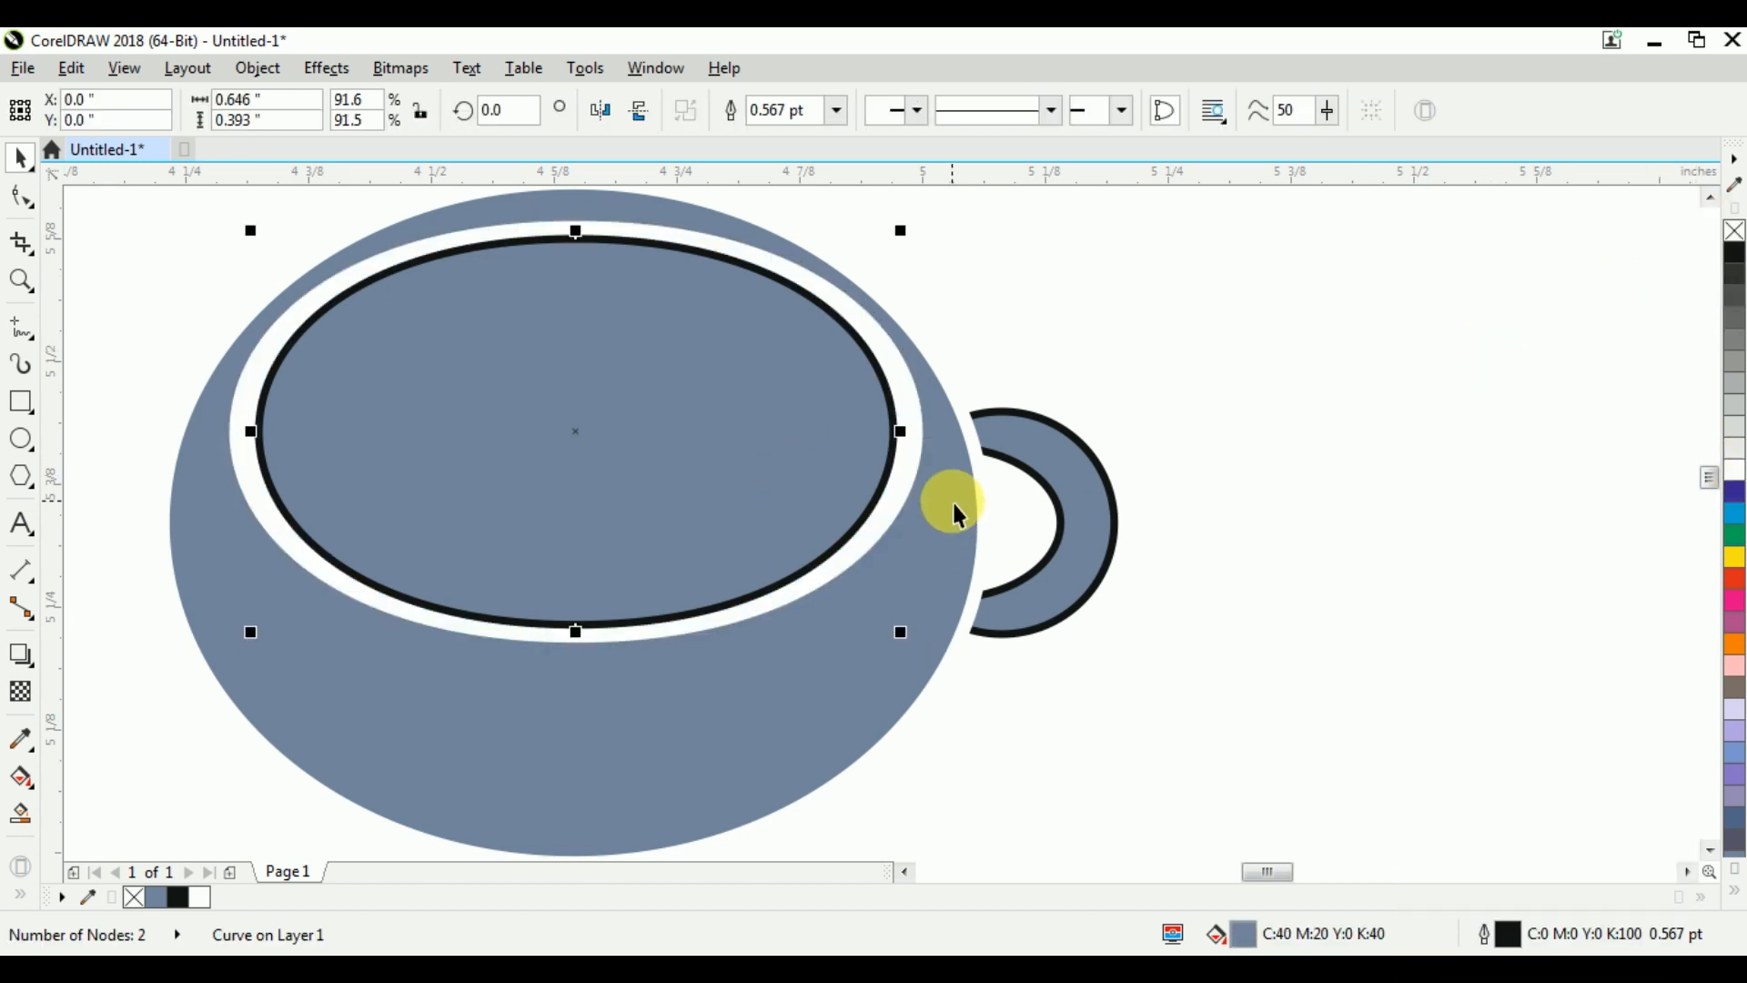
click(1739, 549)
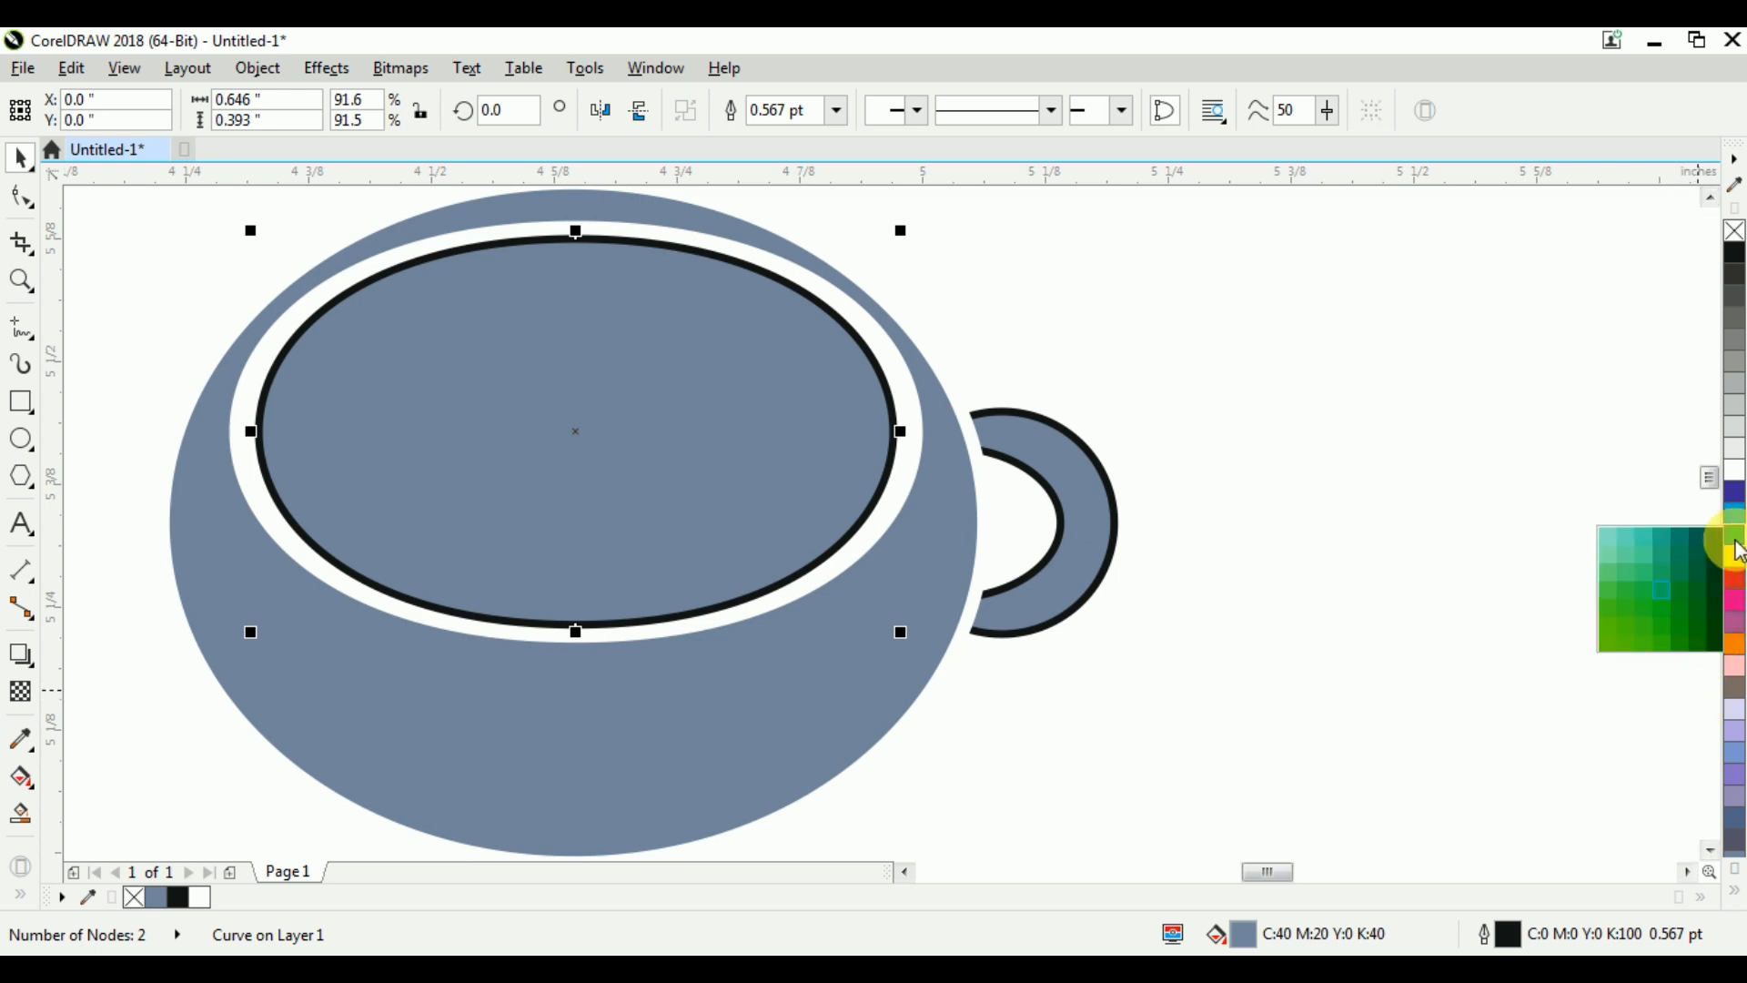
click(1606, 576)
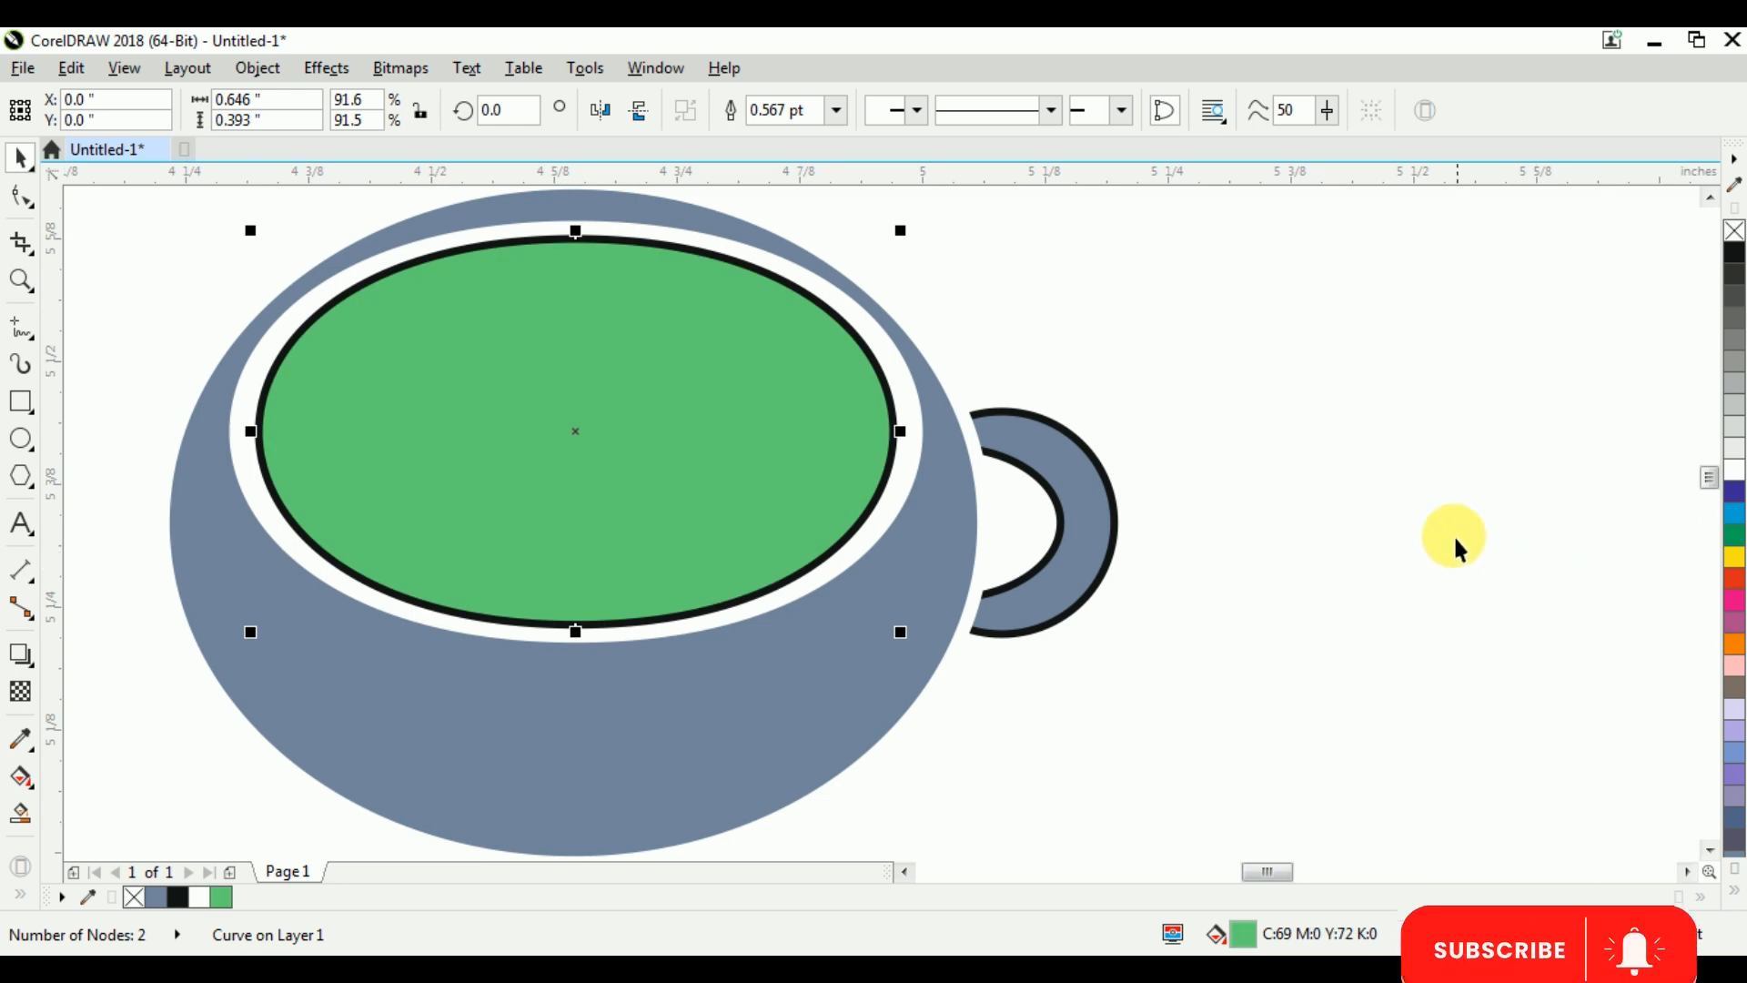
right_click(1735, 232)
click(1459, 382)
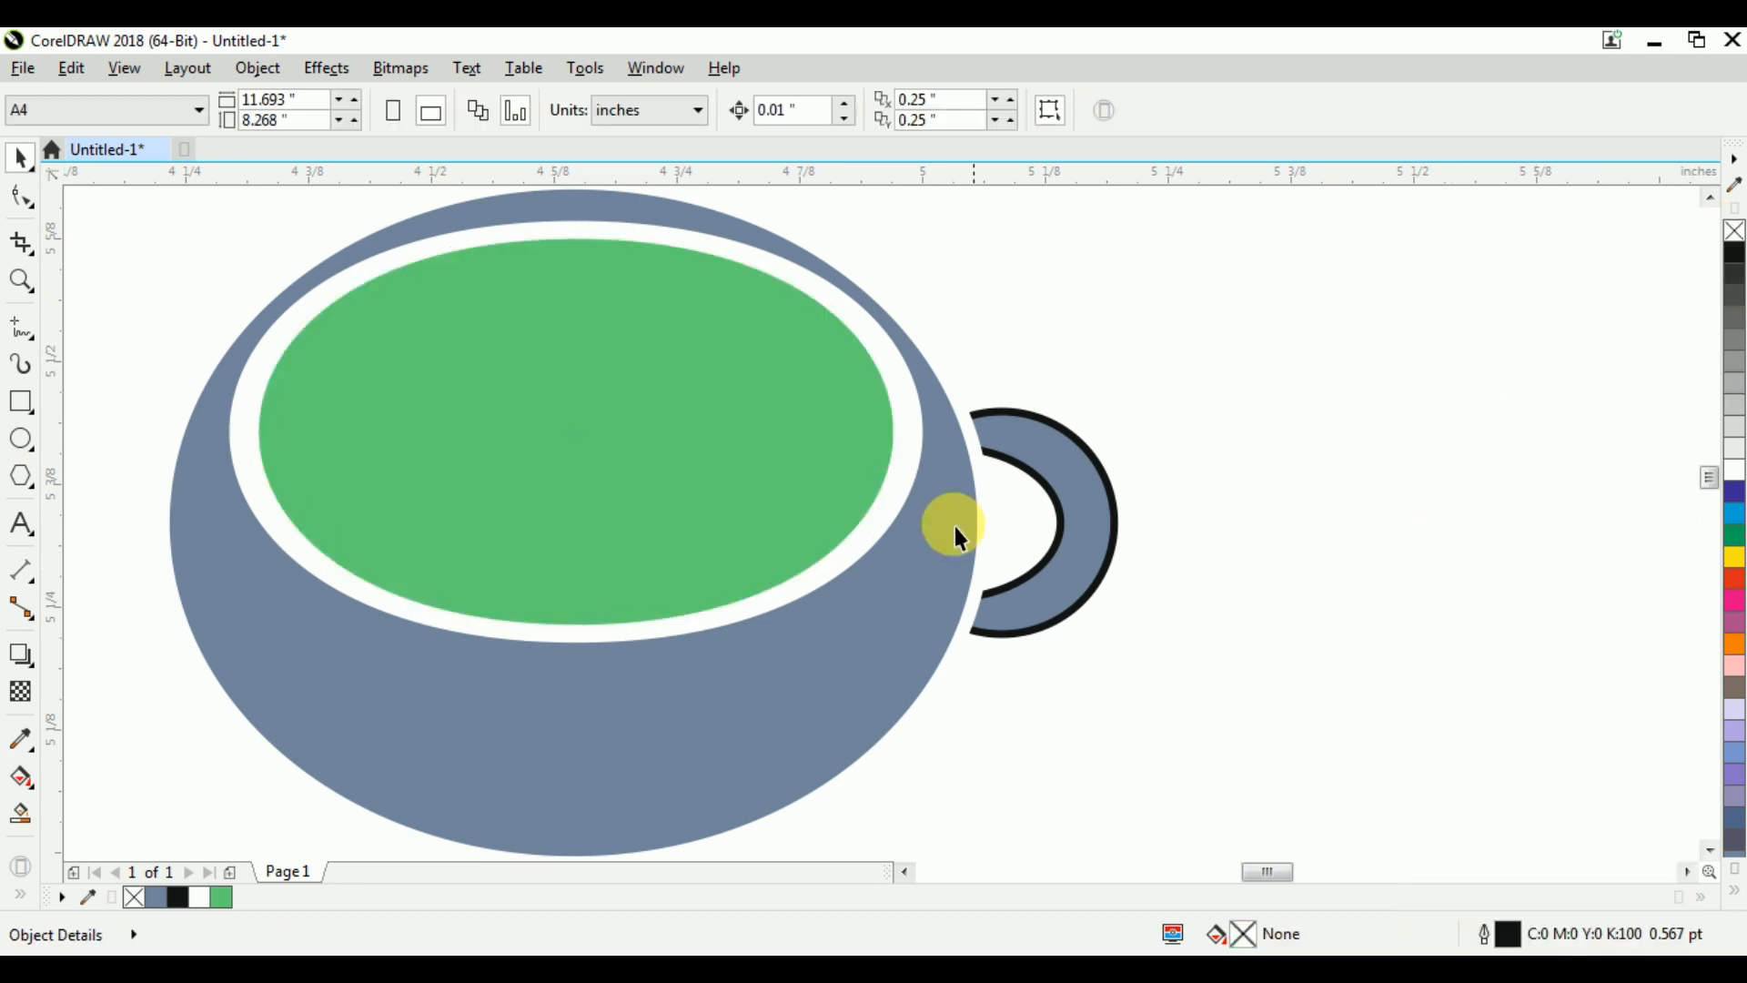
Fill the large cup body ellipse with dark green (C79 M5 Y100 K27)
click(877, 624)
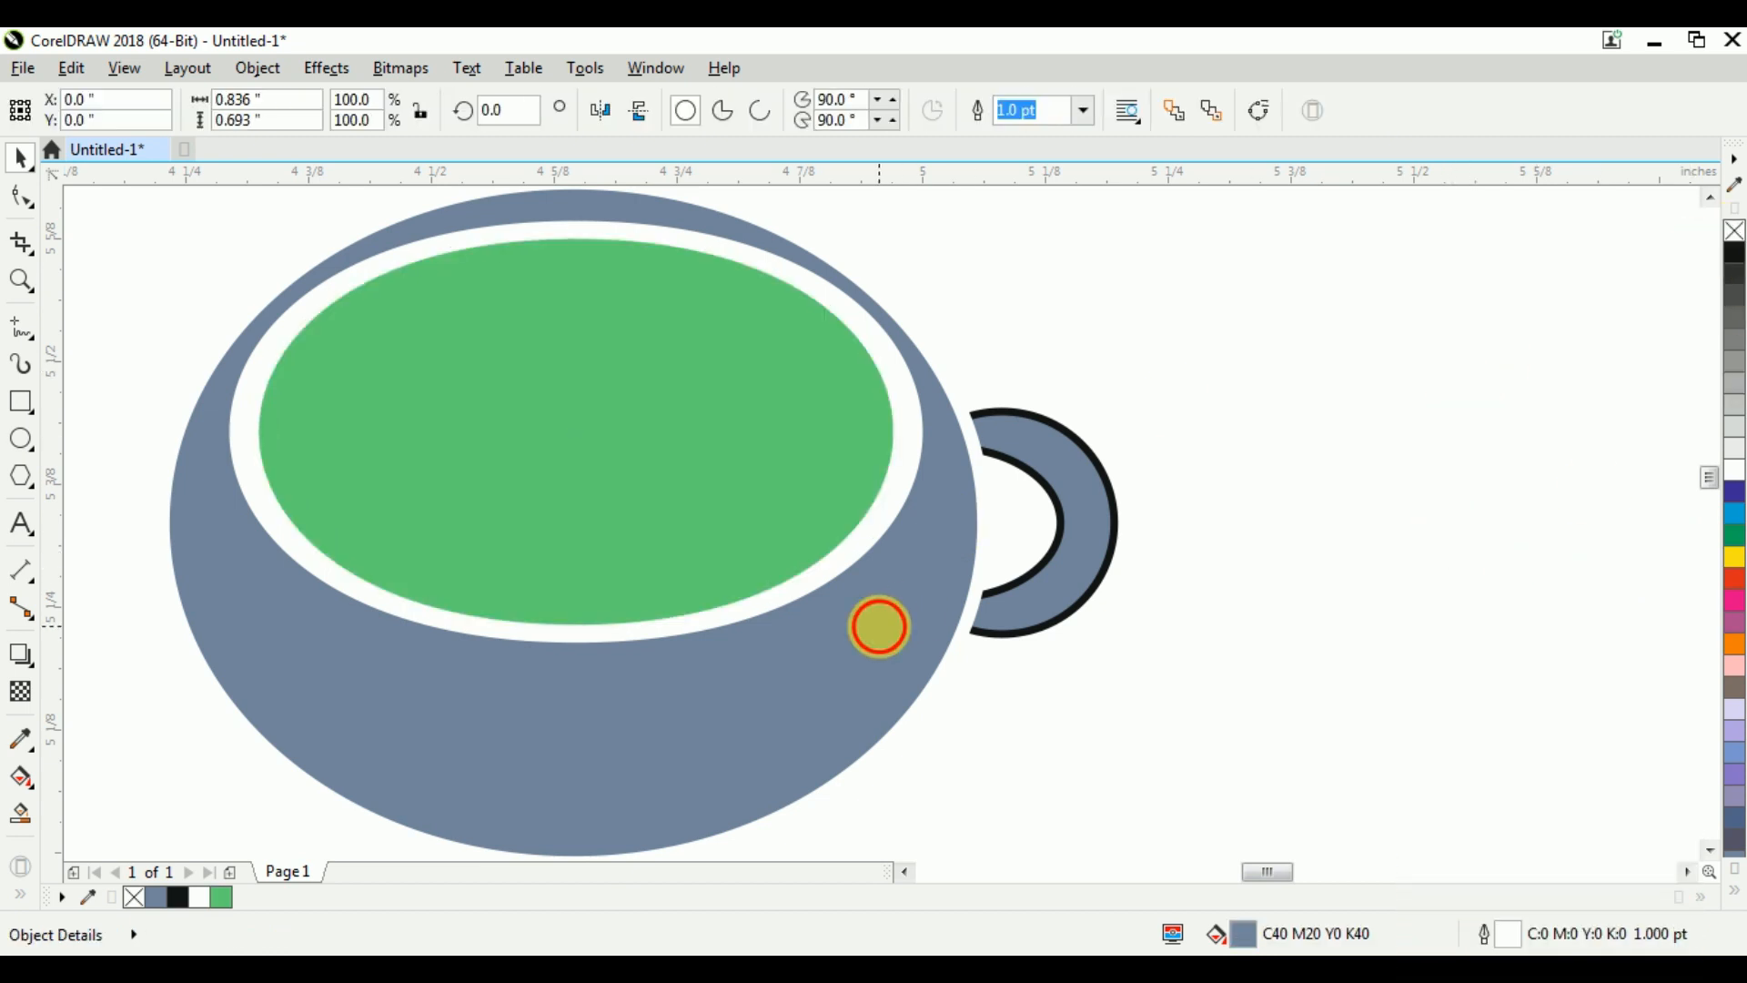
click(1737, 539)
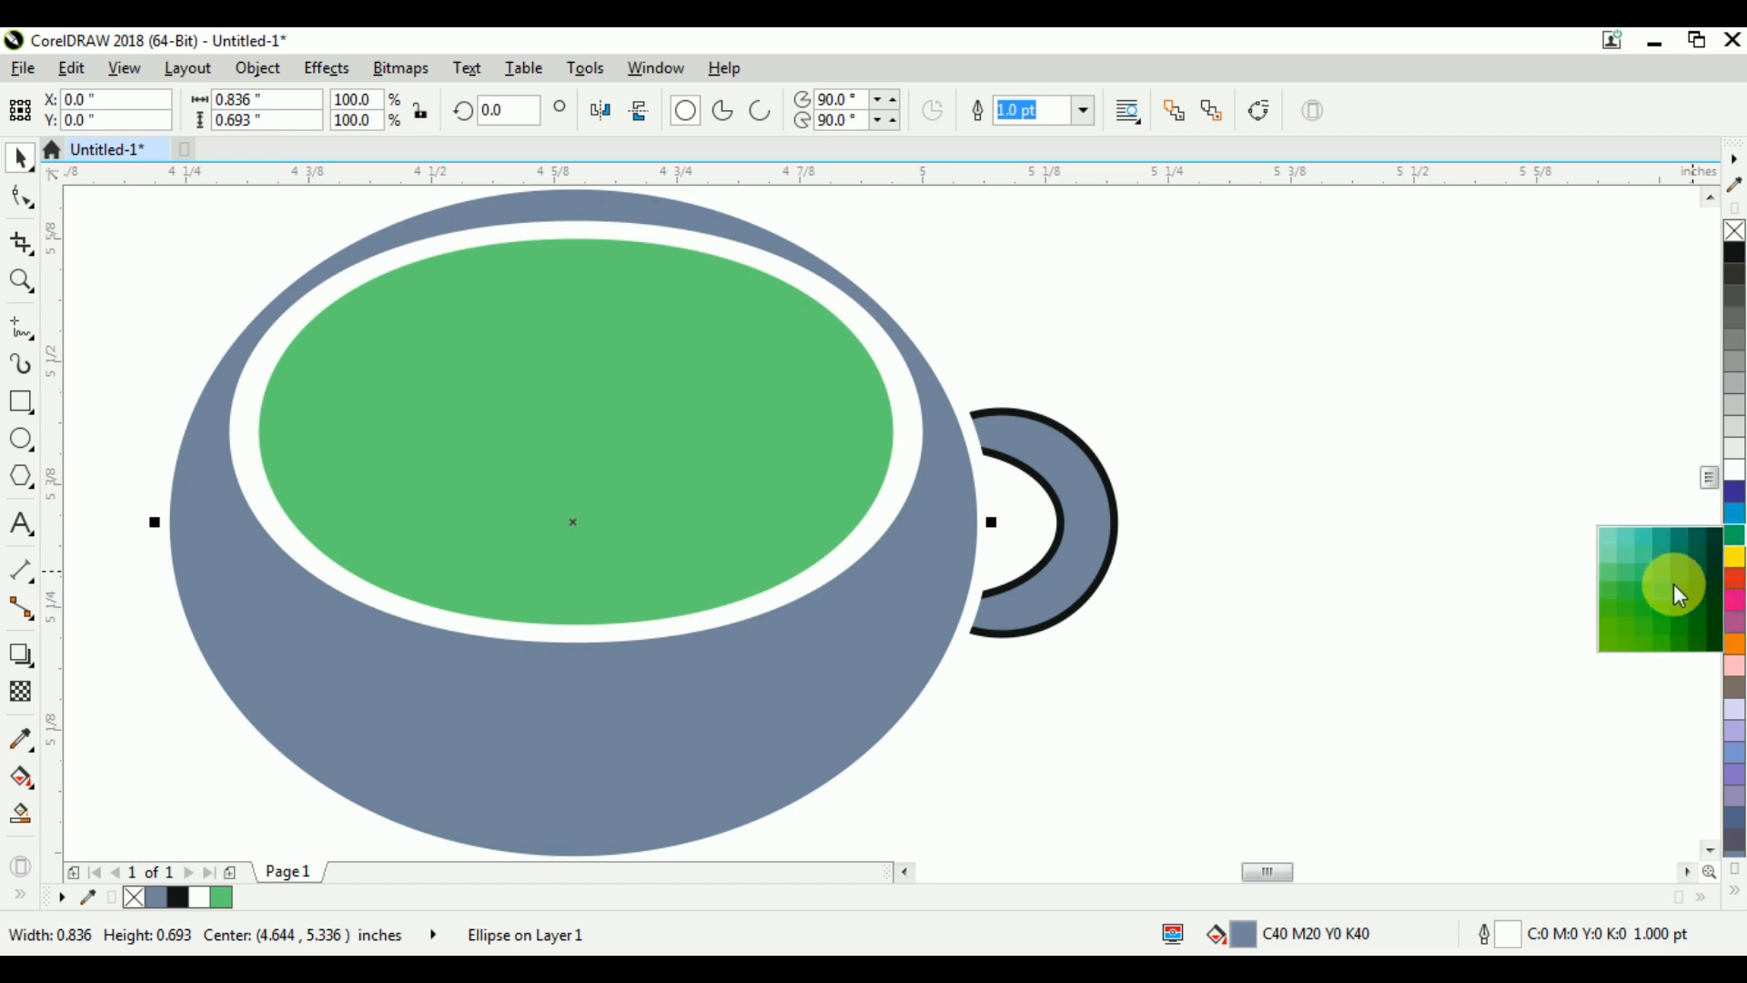
click(1680, 624)
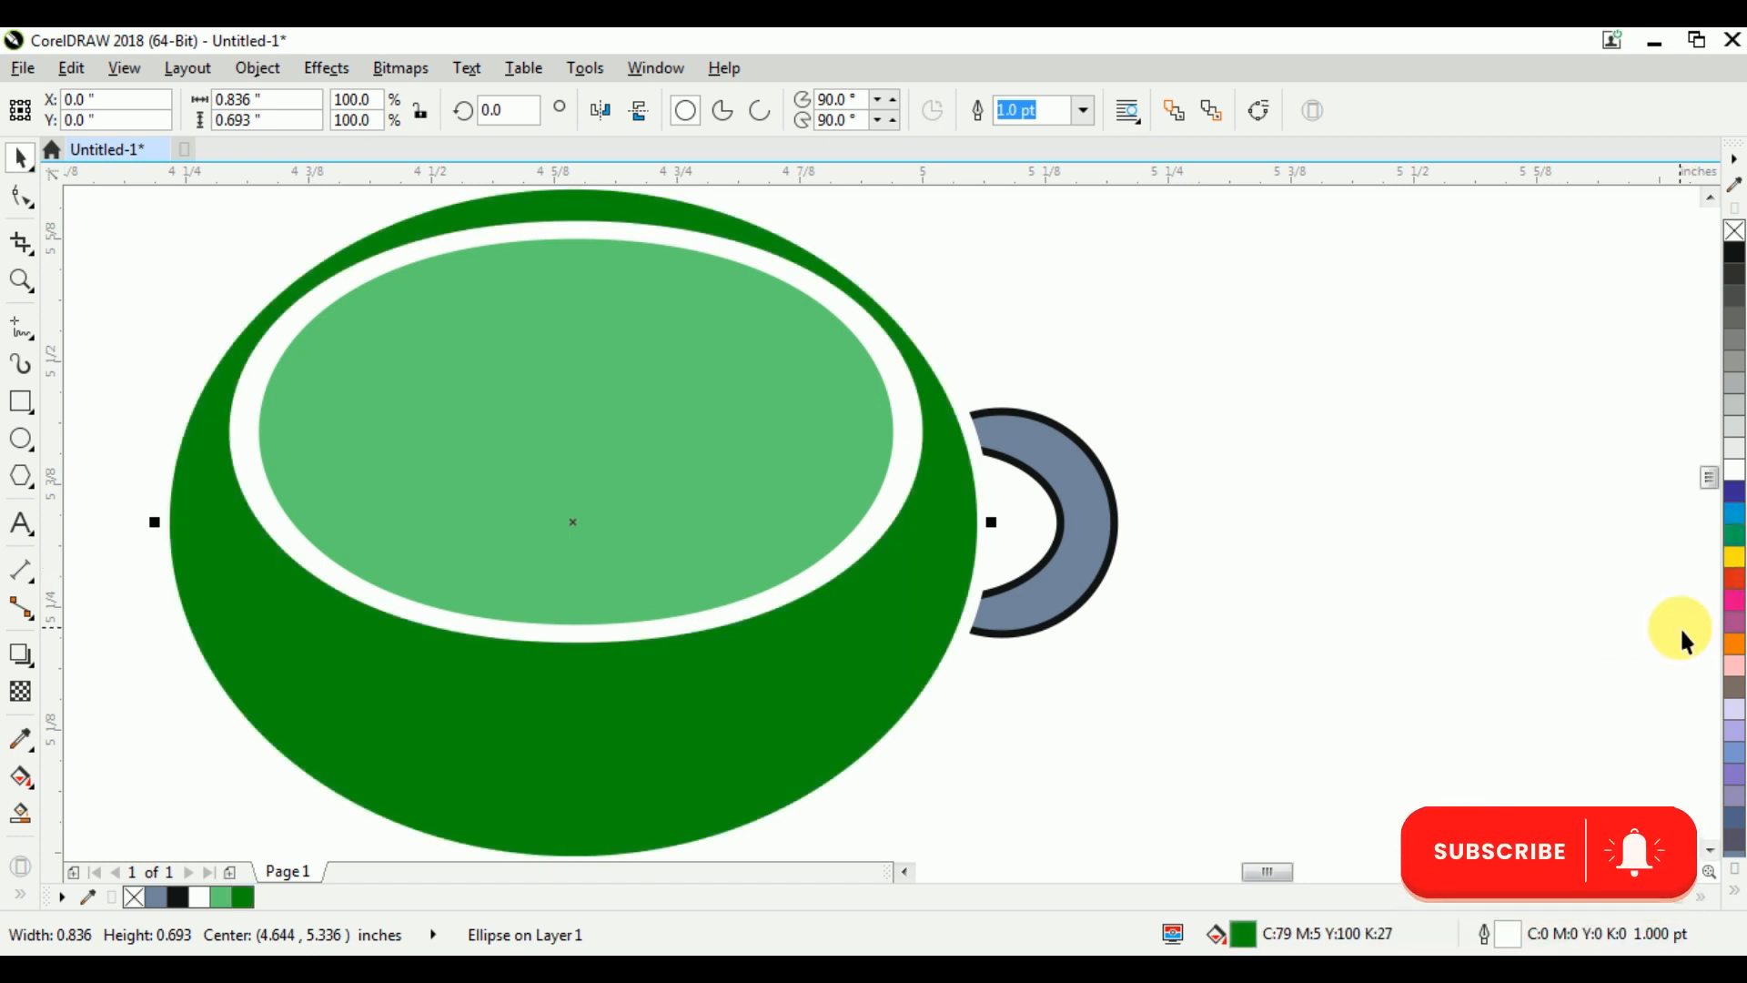
click(1252, 552)
Fill the crescent handle with the cup body's dark green and remove its black outline
scroll(953, 421, down, 2)
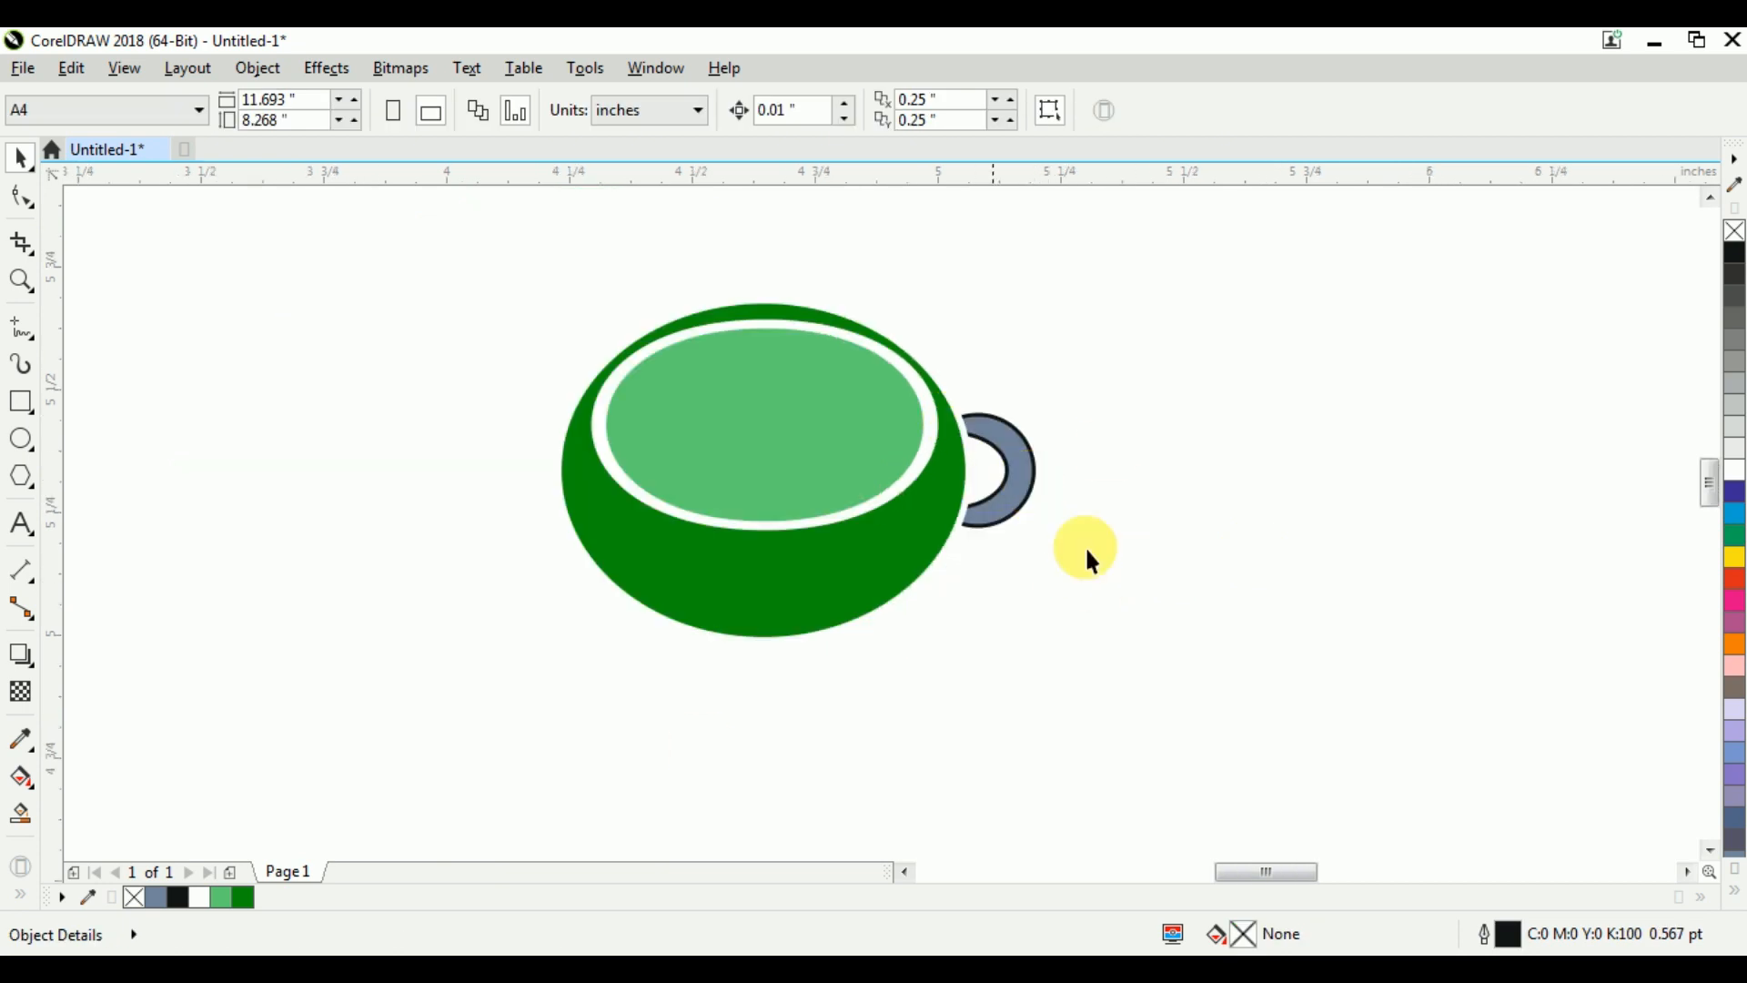
click(1027, 470)
click(241, 901)
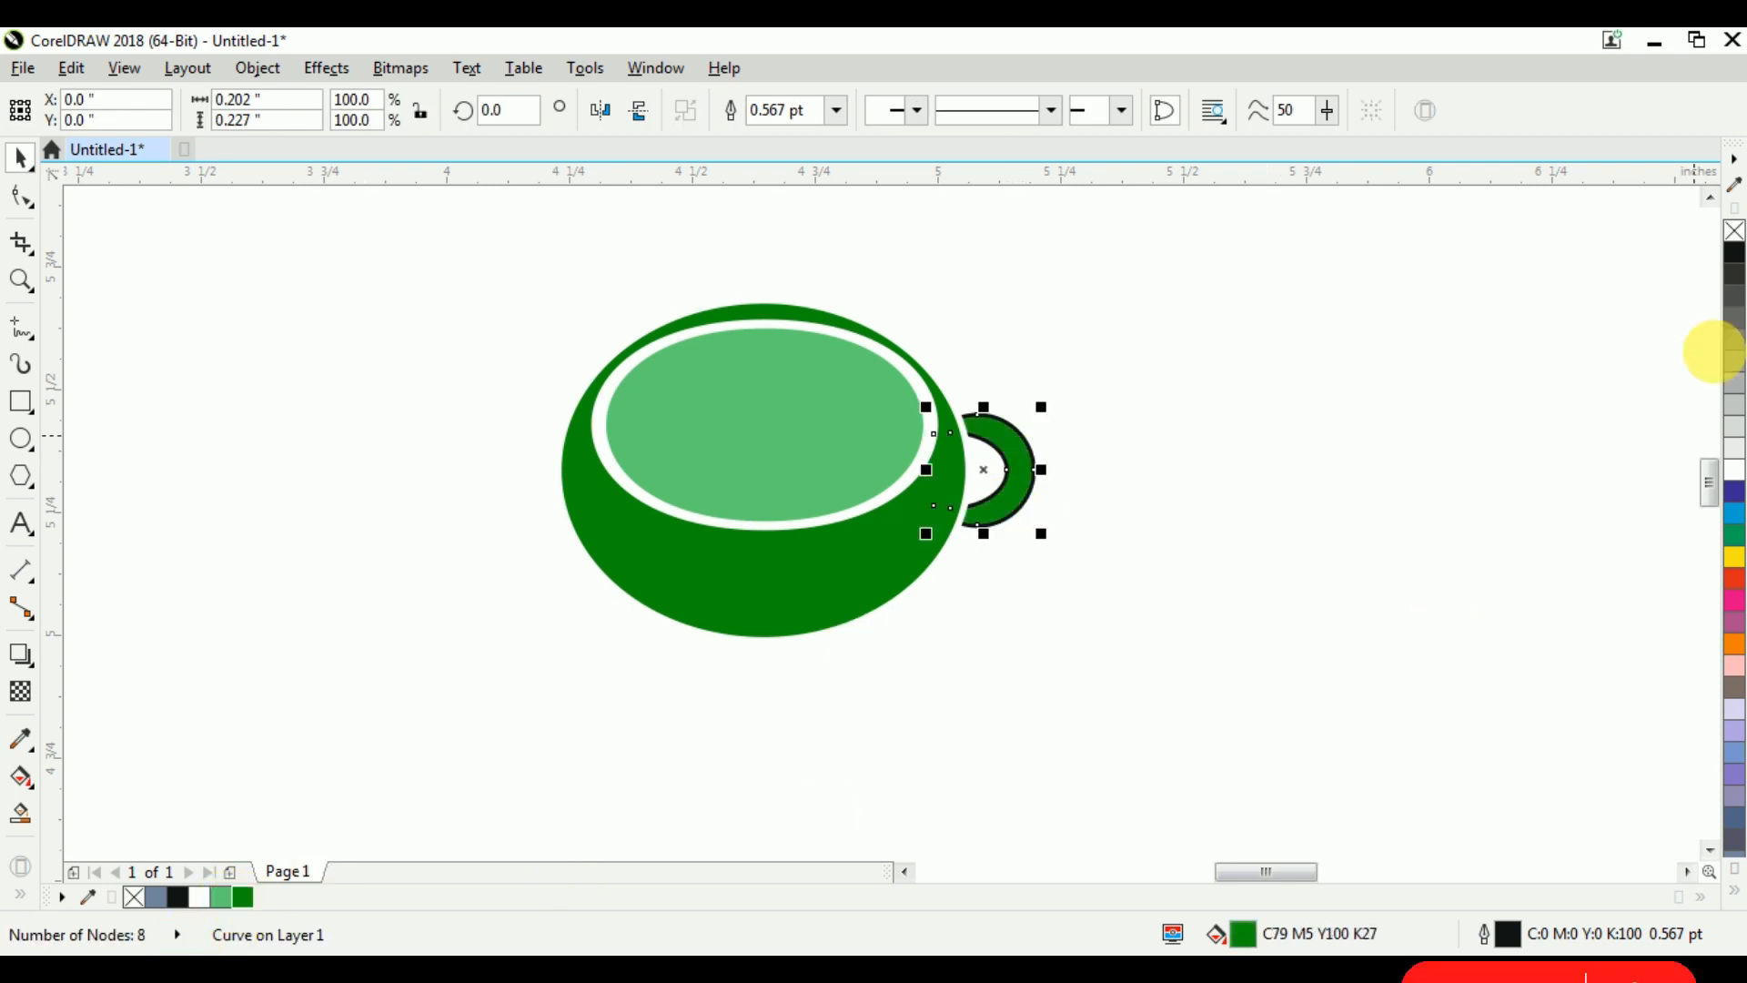
right_click(1734, 232)
click(1346, 444)
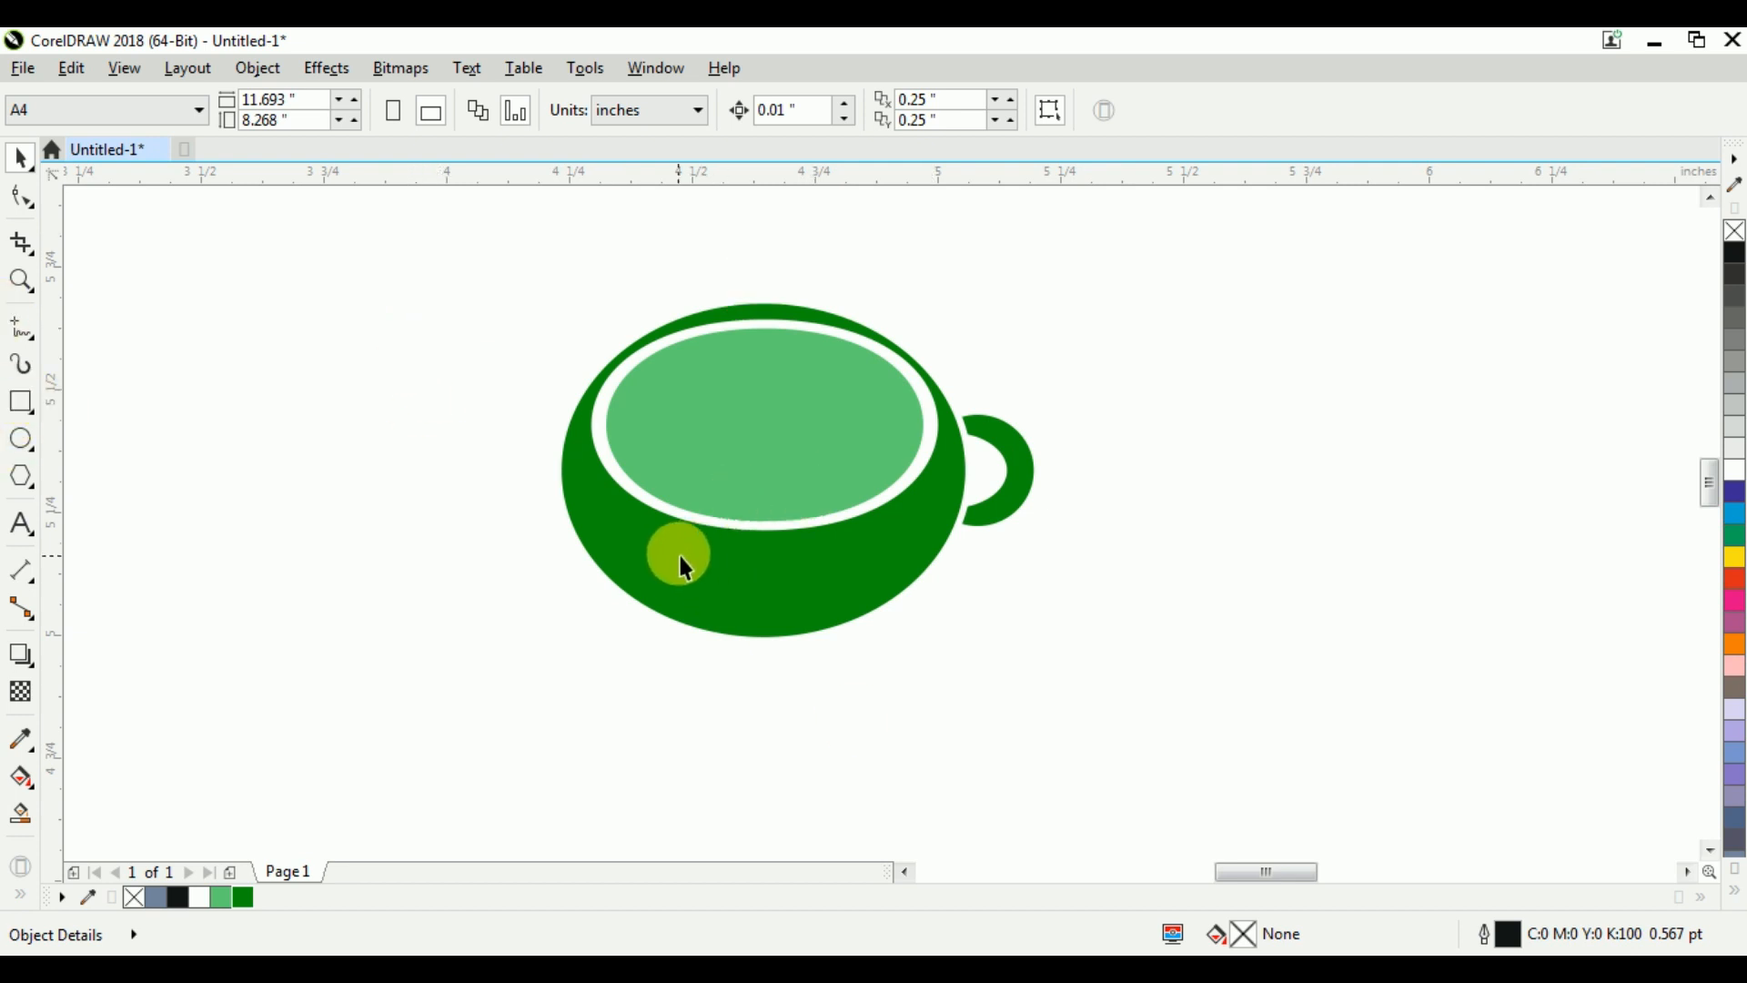
Duplicate the white rim and light green opening beside the cup and colour the larger copy blue
click(684, 420)
drag(482, 314, 944, 545)
drag(855, 505, 1282, 498)
right_click(1281, 499)
click(1346, 686)
click(1160, 387)
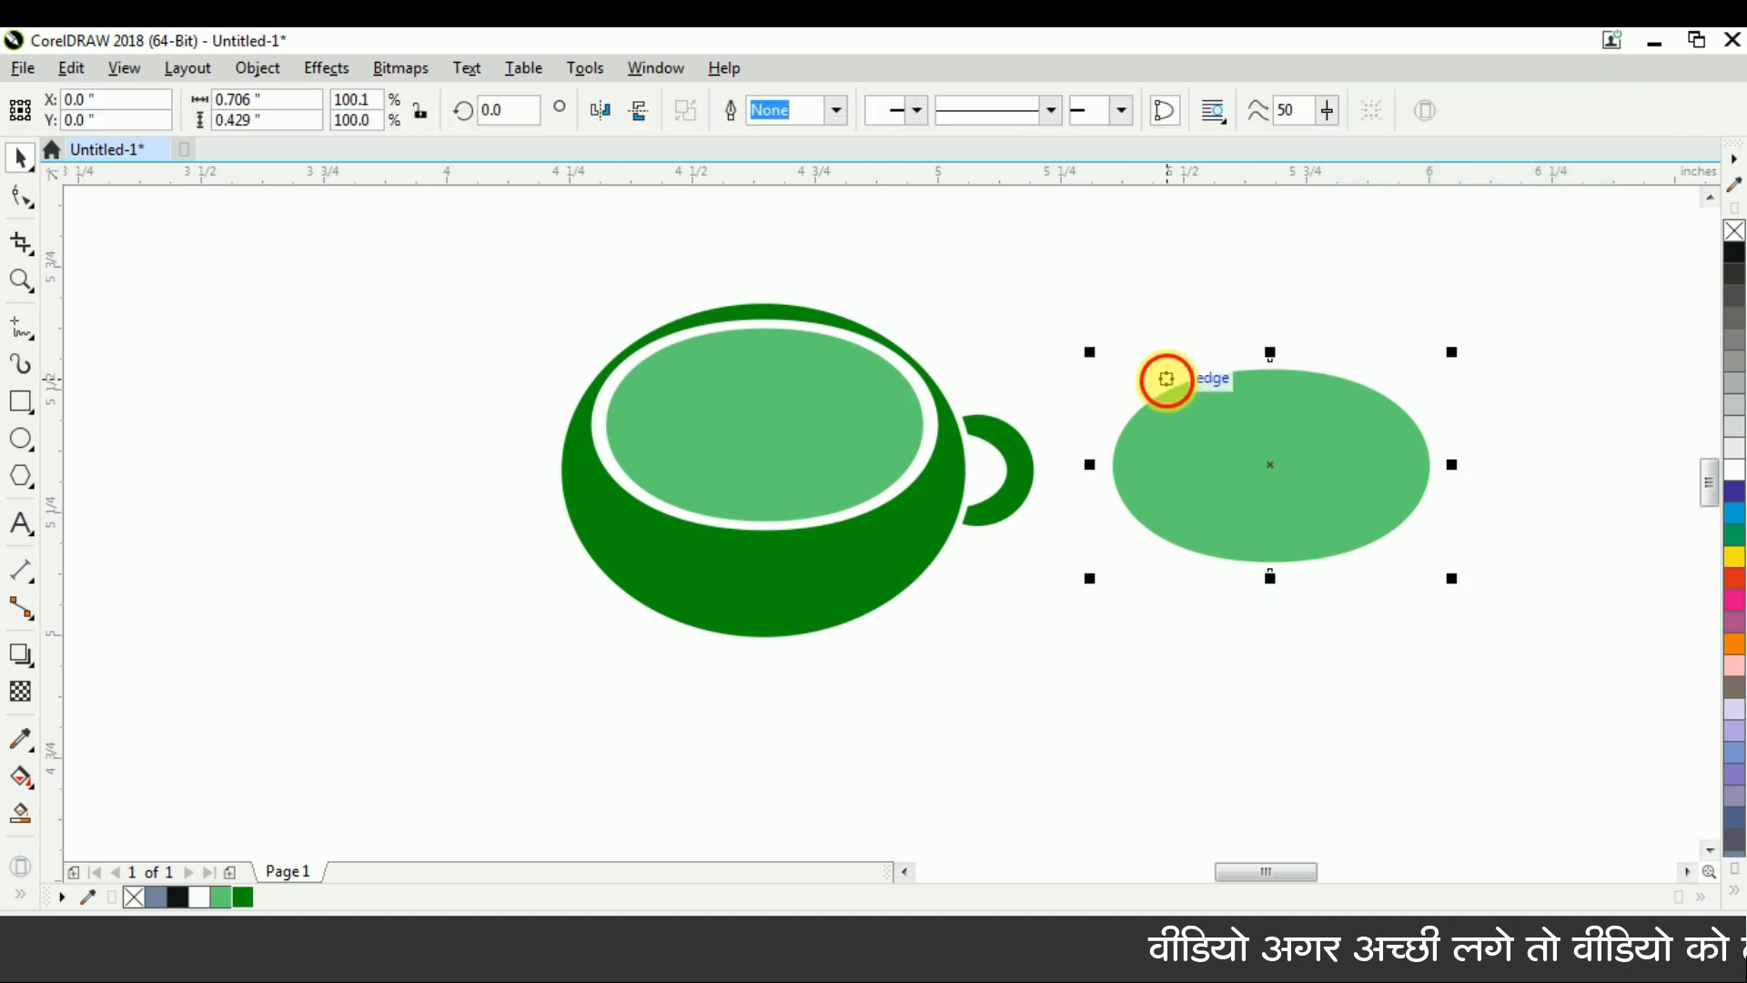
right_click(1734, 492)
Shift the copied green shape up and left over the blue one and try enlarging it to about 0.68 by 0.413 inches
click(1221, 507)
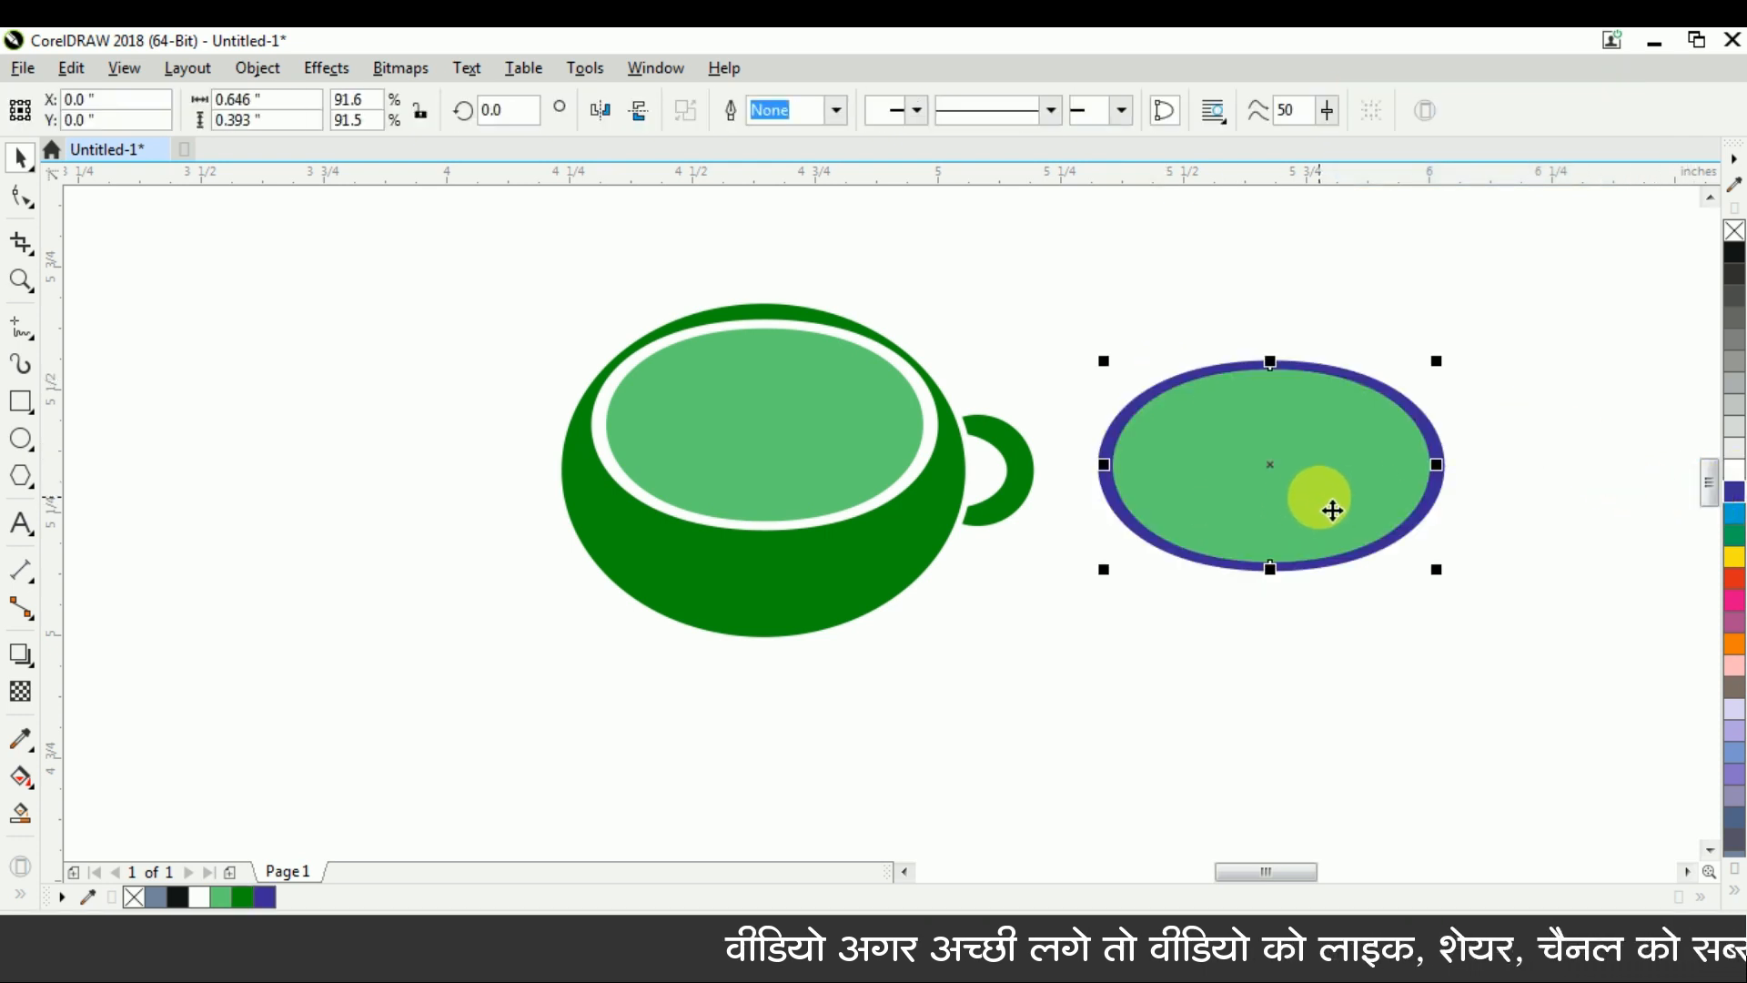
scroll(1332, 511, up, 2)
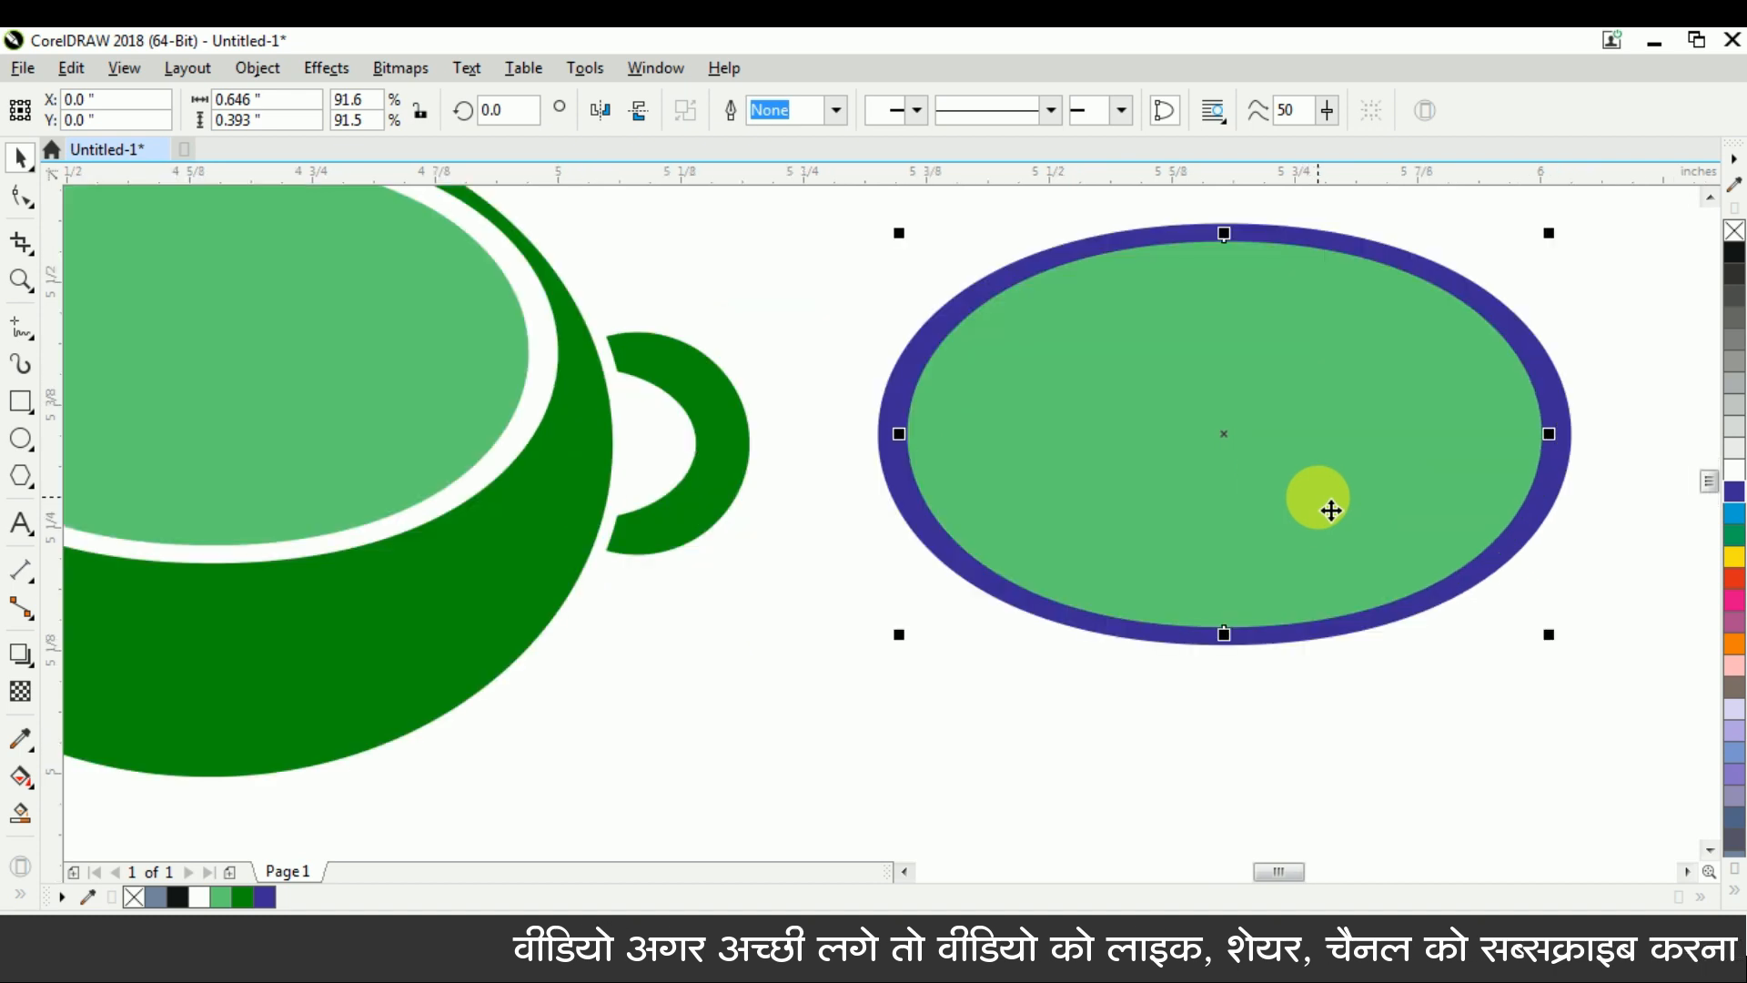
drag(1111, 456, 1056, 396)
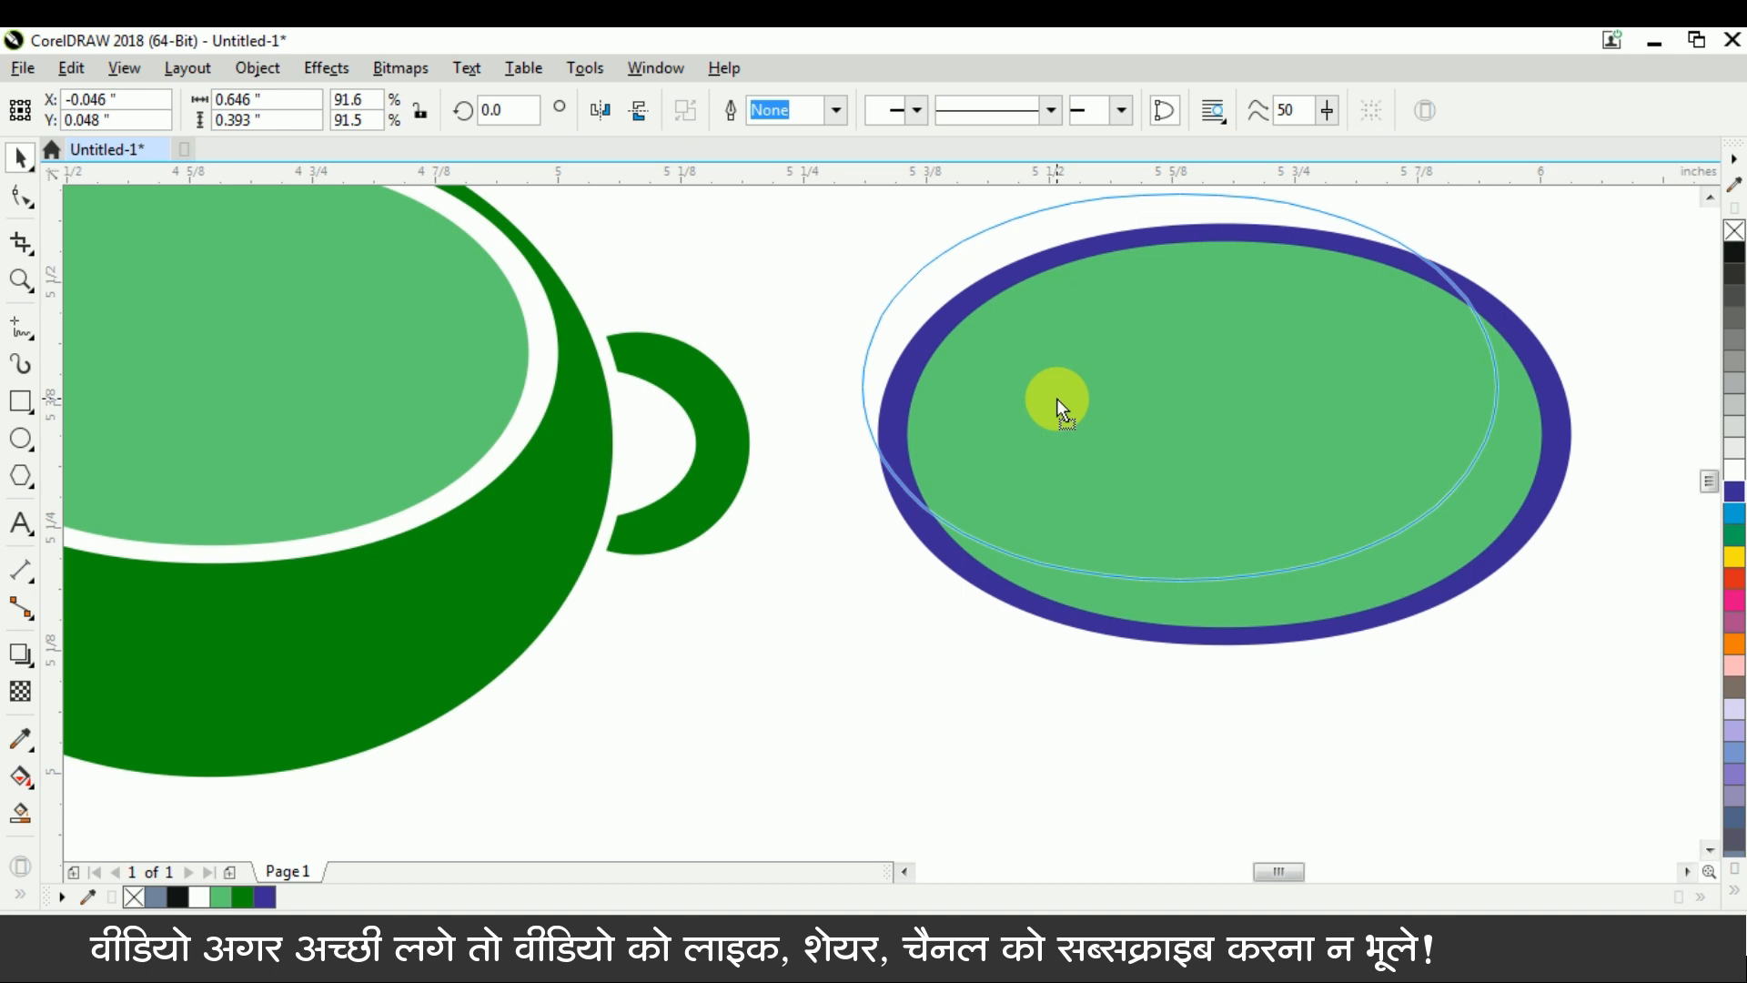
drag(1057, 397, 1050, 390)
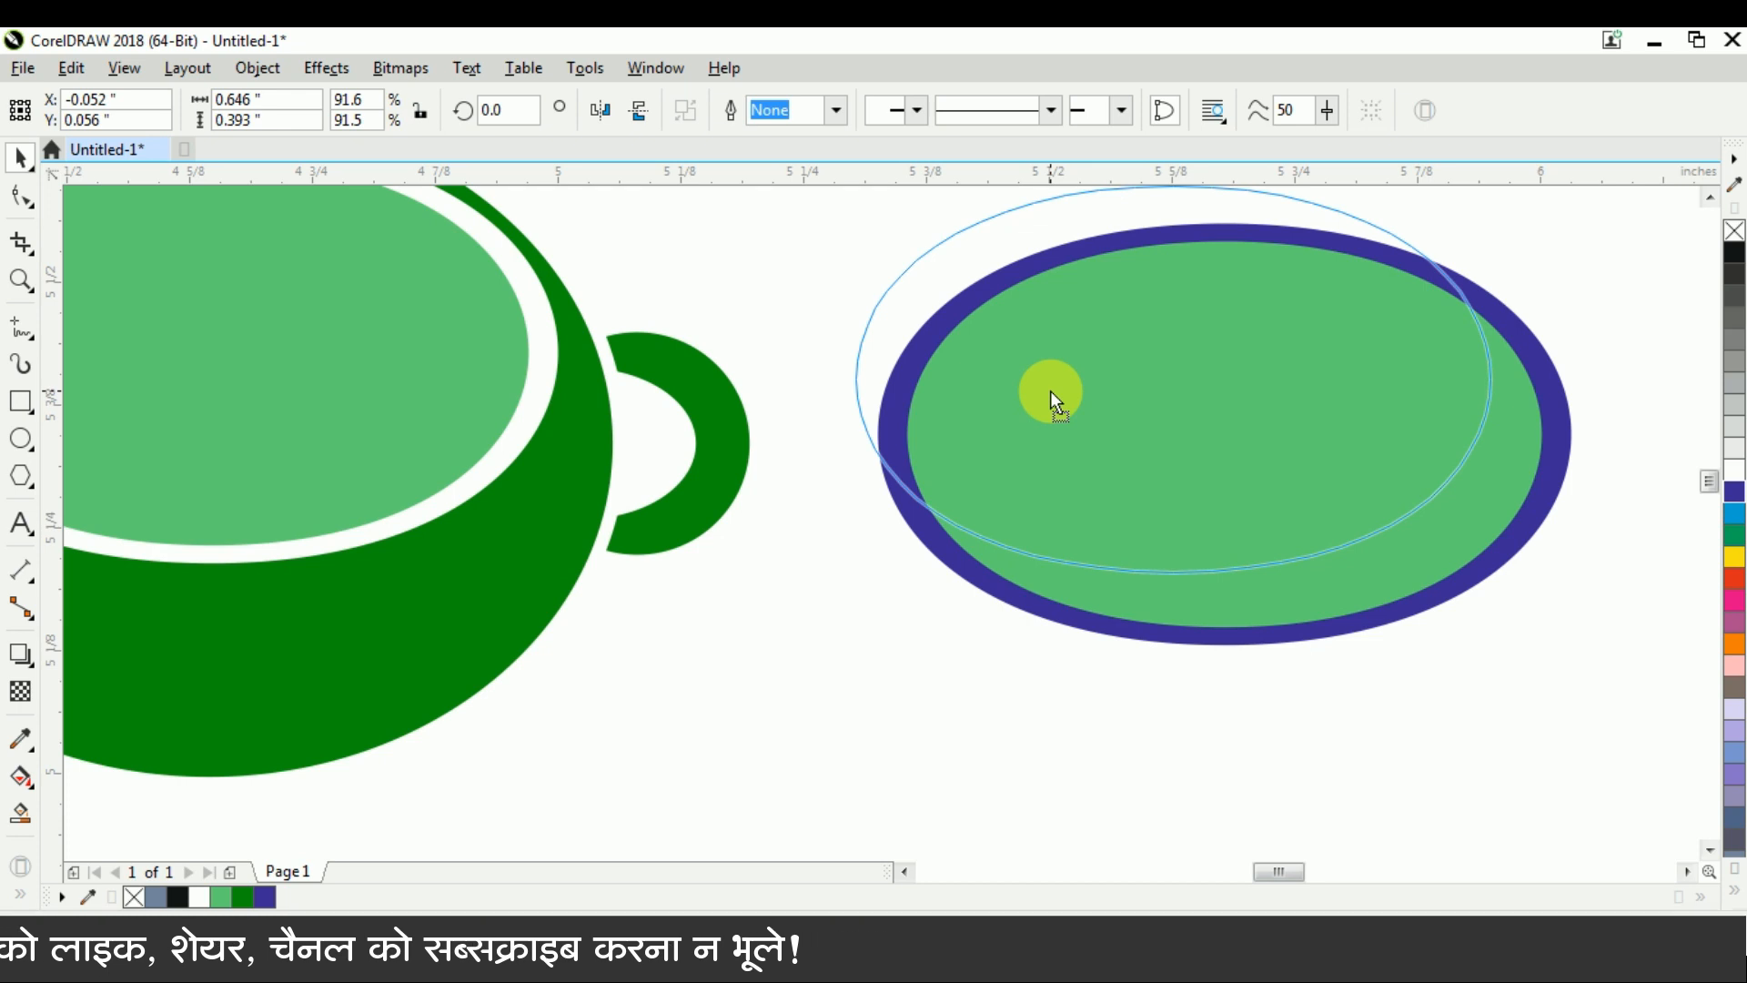
mouse_move(1050, 390)
mouse_down()
mouse_move(1094, 417)
mouse_move(1095, 444)
mouse_move(1069, 418)
mouse_up()
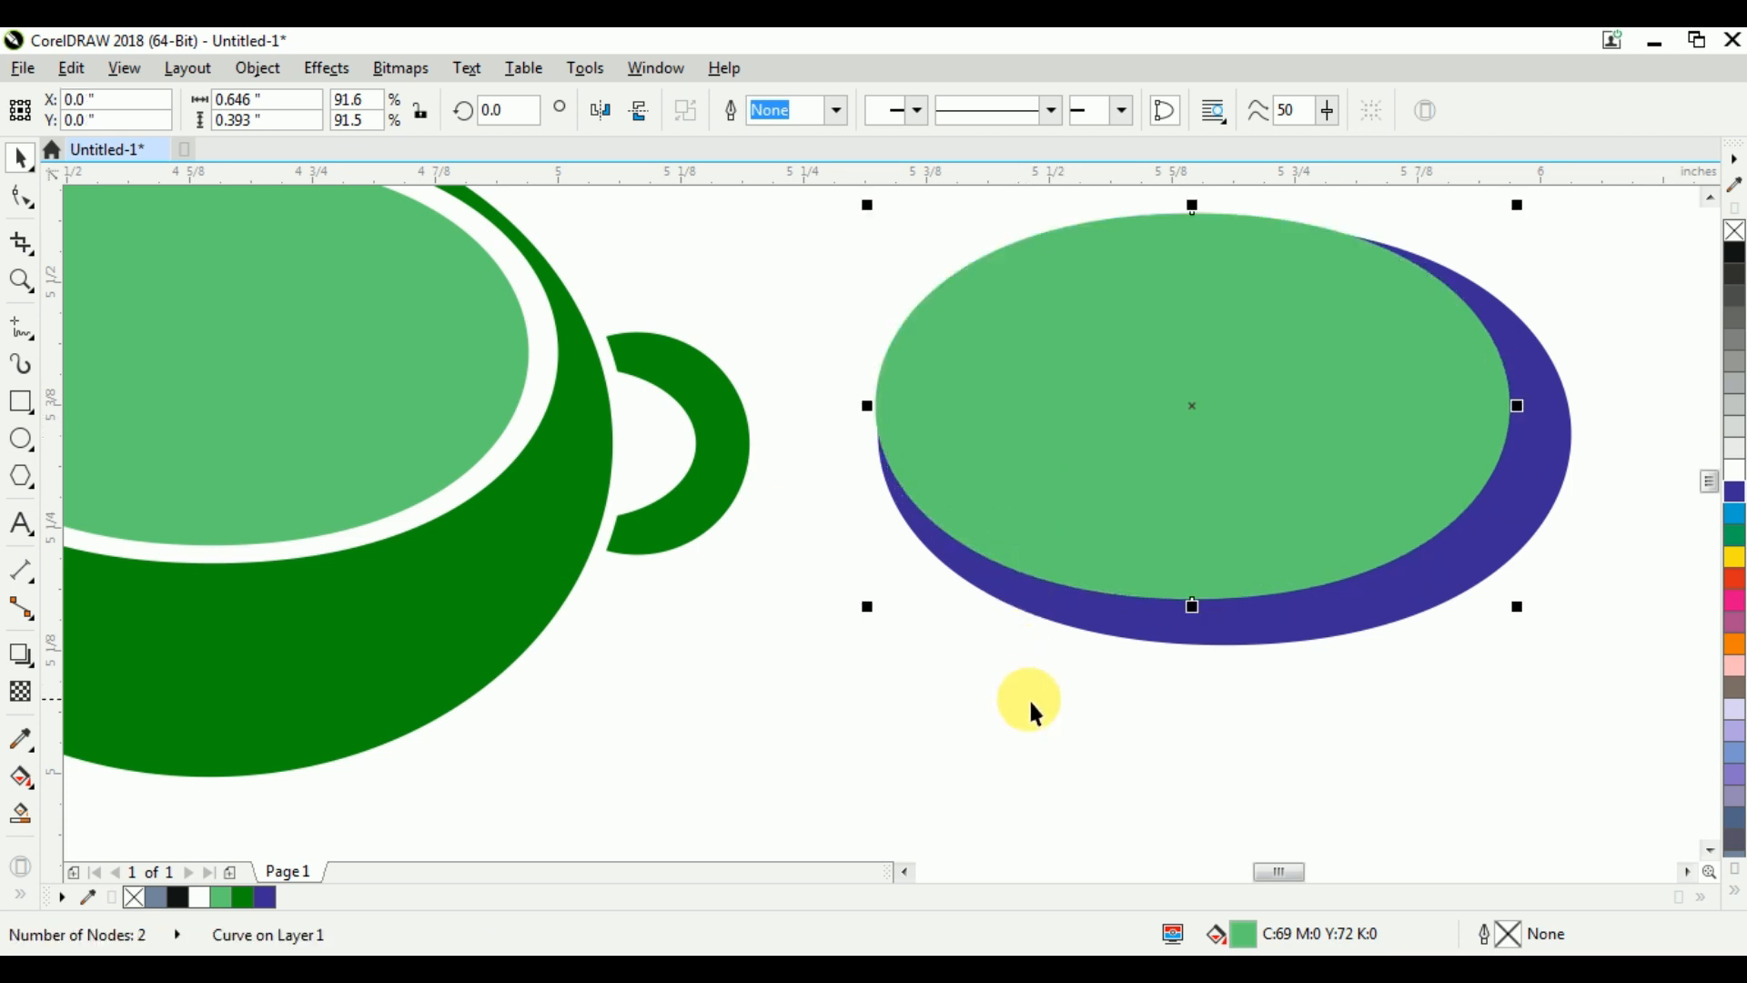
mouse_move(1526, 619)
mouse_down()
mouse_move(1560, 652)
mouse_move(1528, 617)
mouse_move(1550, 634)
mouse_up()
click(1396, 484)
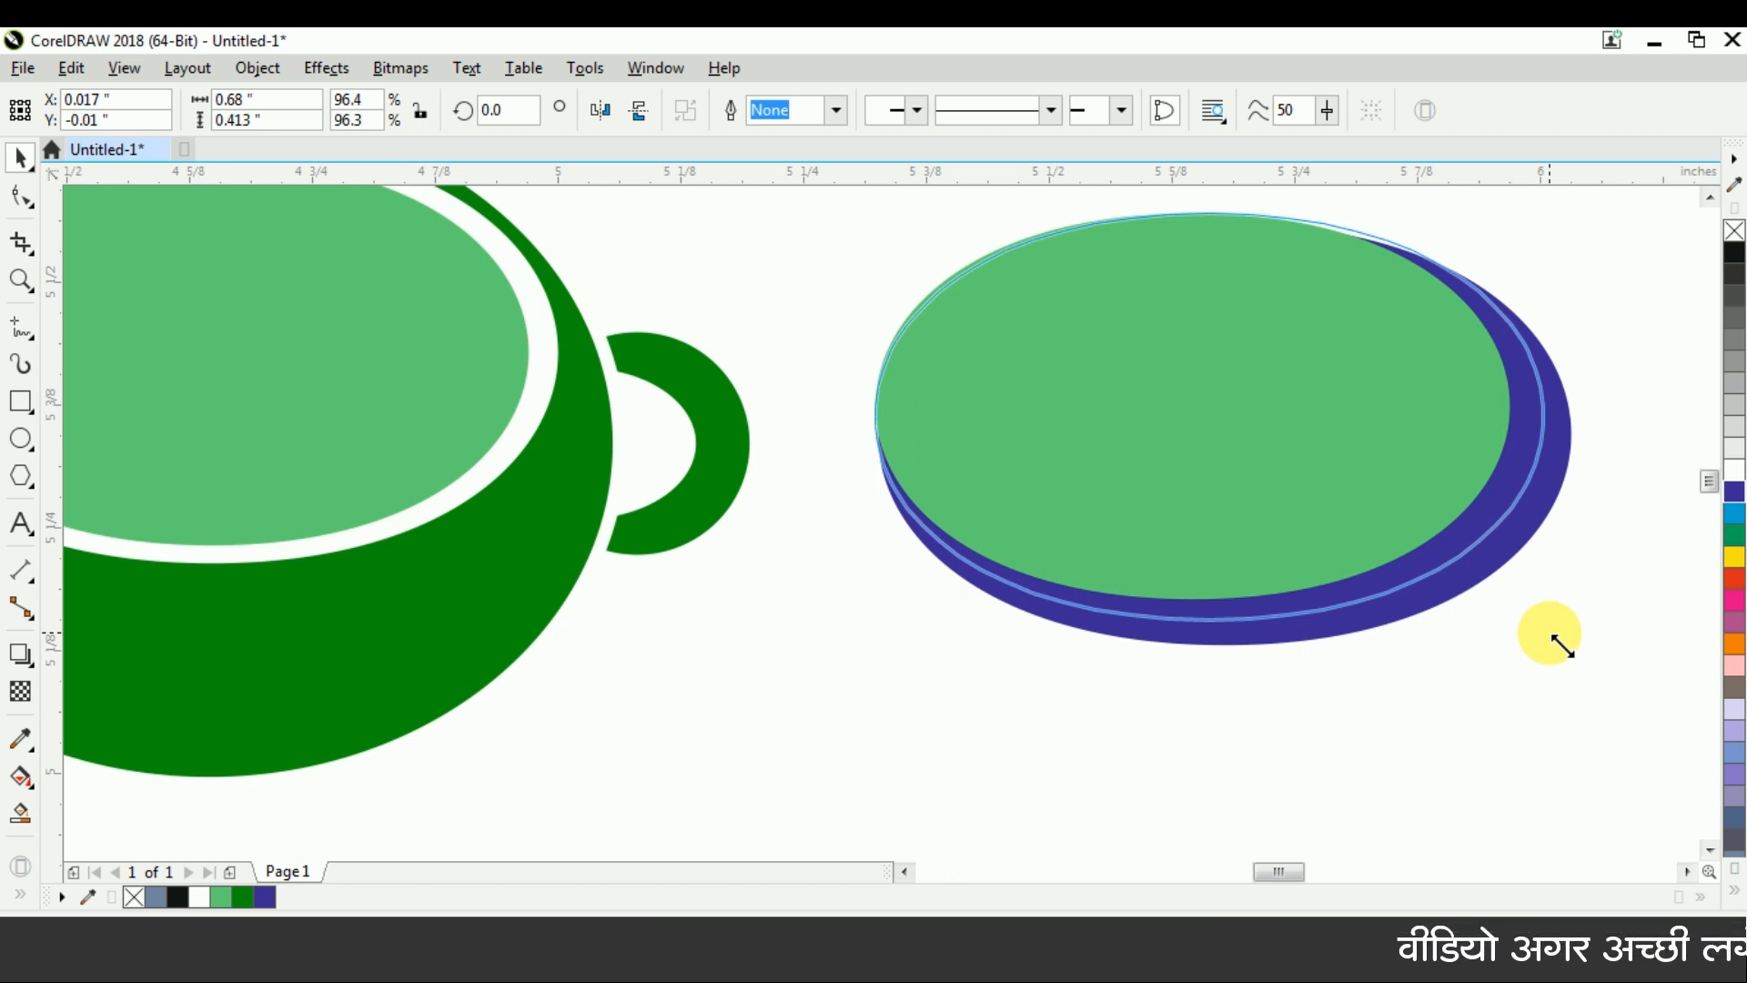
Delete the copied green and blue shapes beside the cup
scroll(975, 511, down, 2)
click(883, 306)
drag(1445, 729, 1440, 727)
key(Delete)
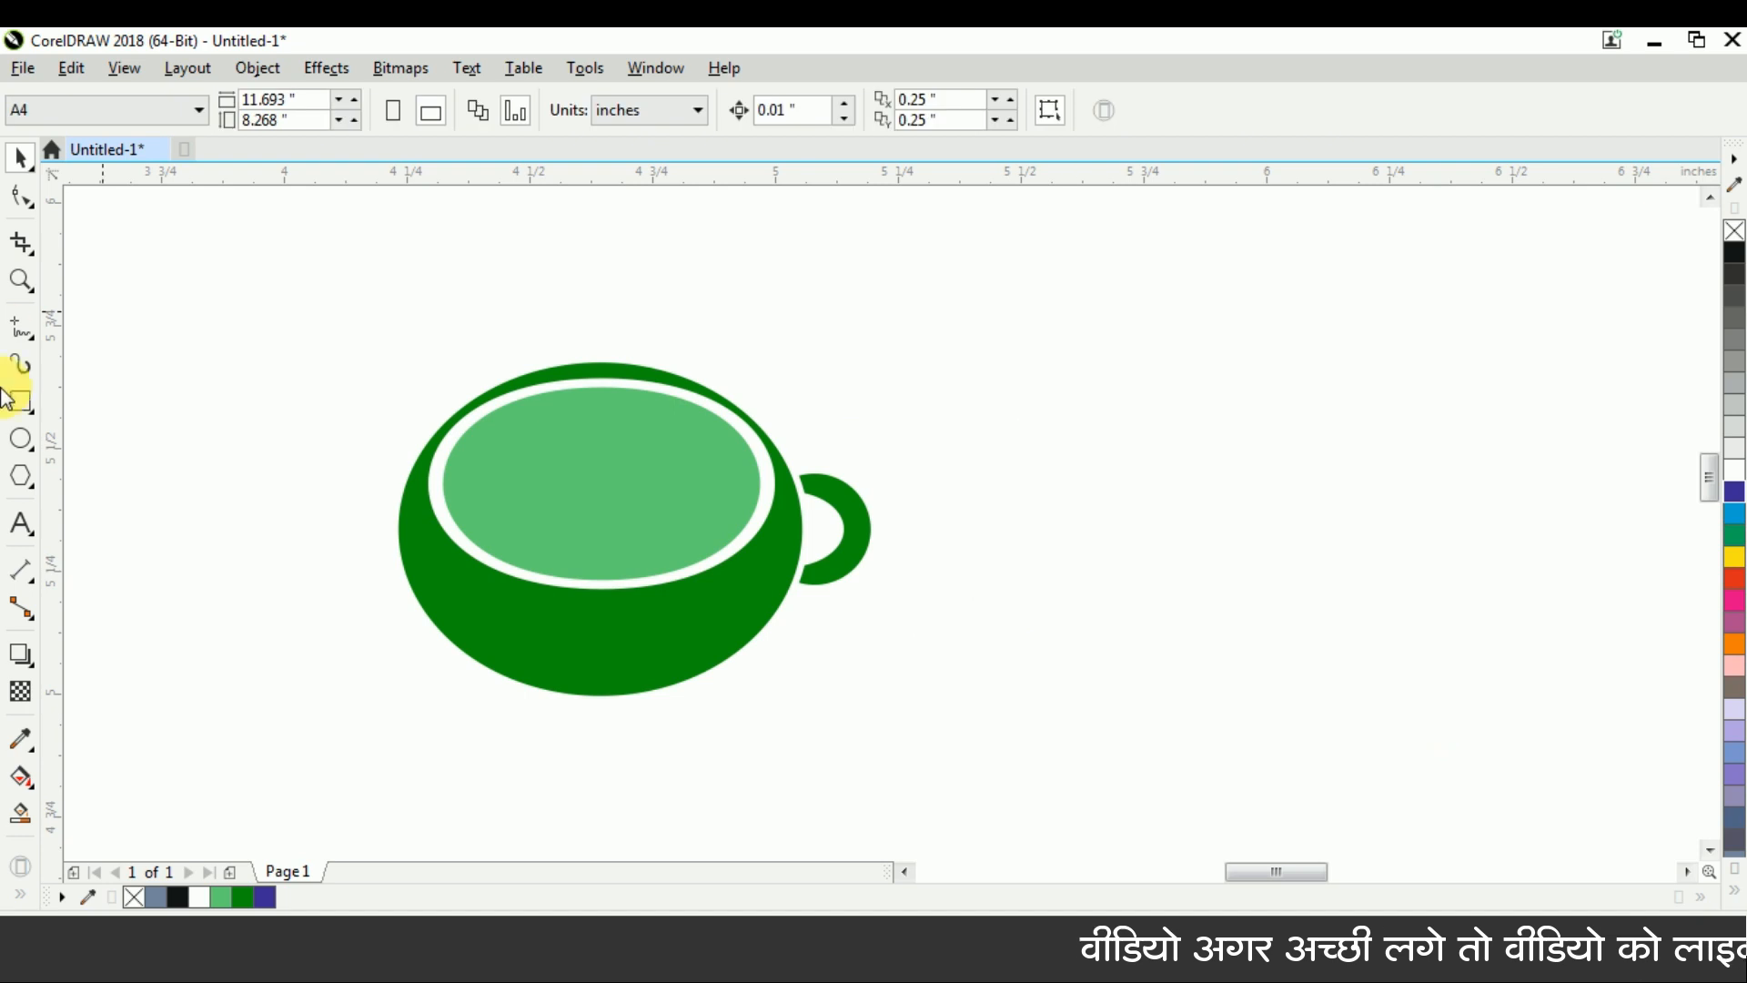
Draw a closed, narrow triangle of about 0.669 by 0.302 inches beside the cup handle with the Pen tool
click(33, 337)
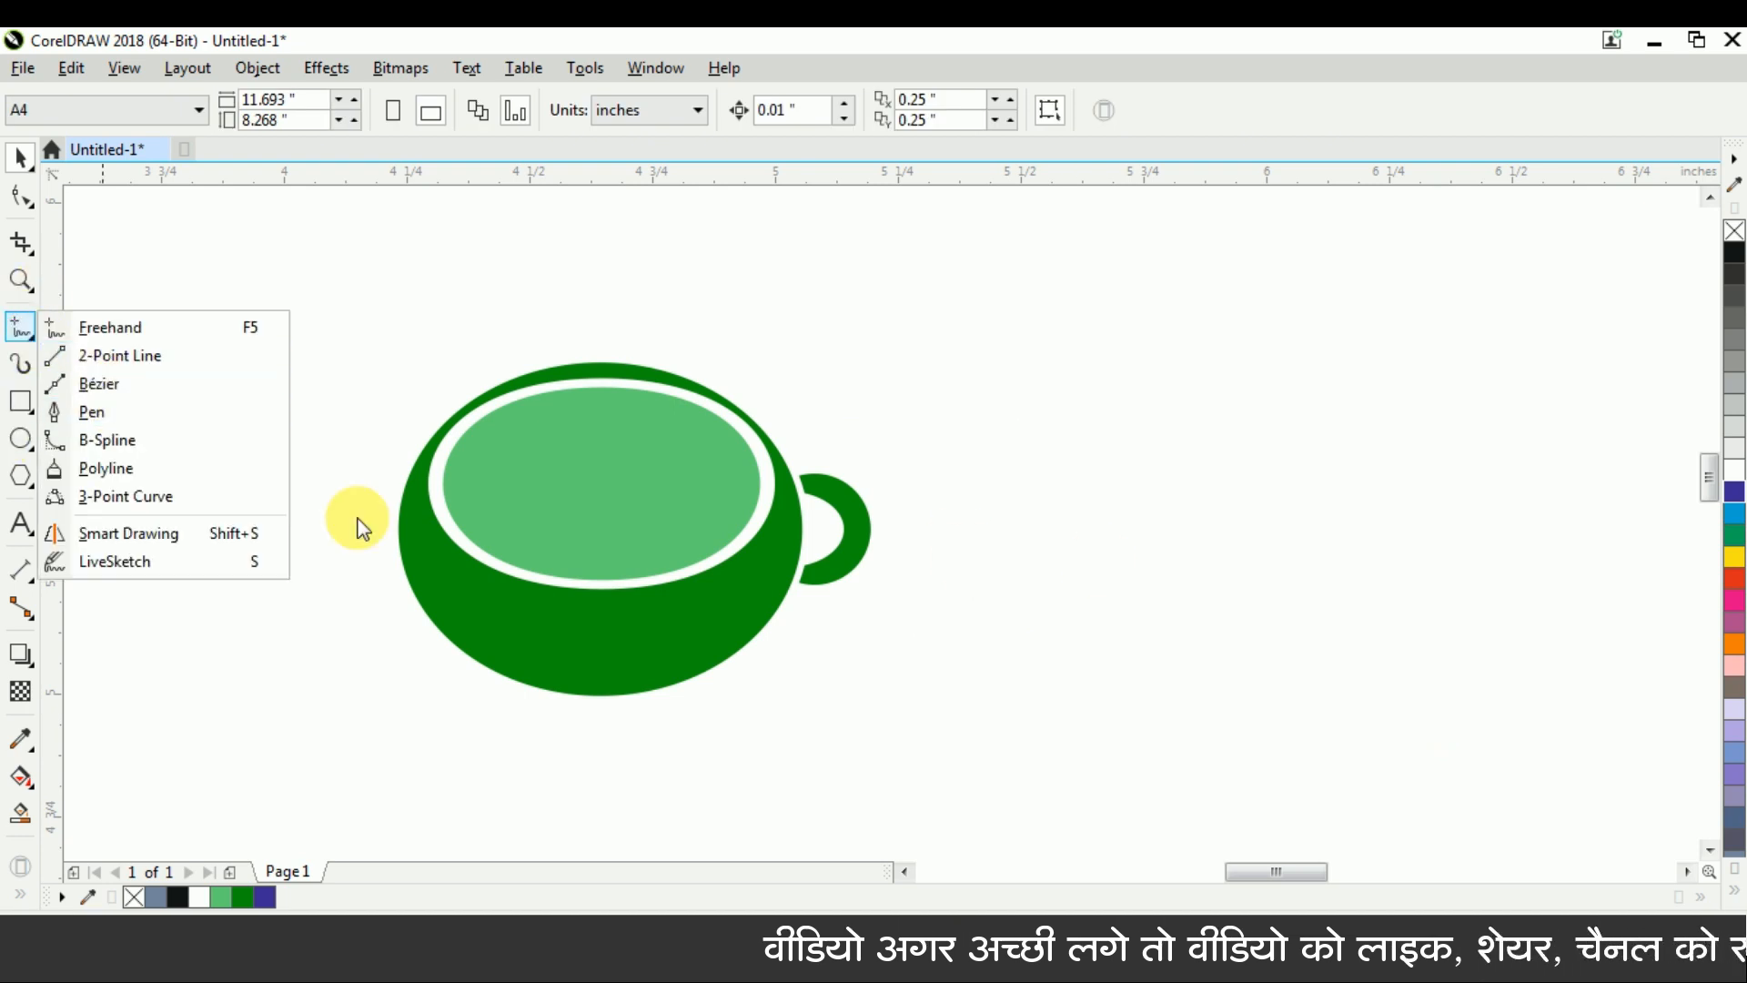
click(140, 414)
click(963, 487)
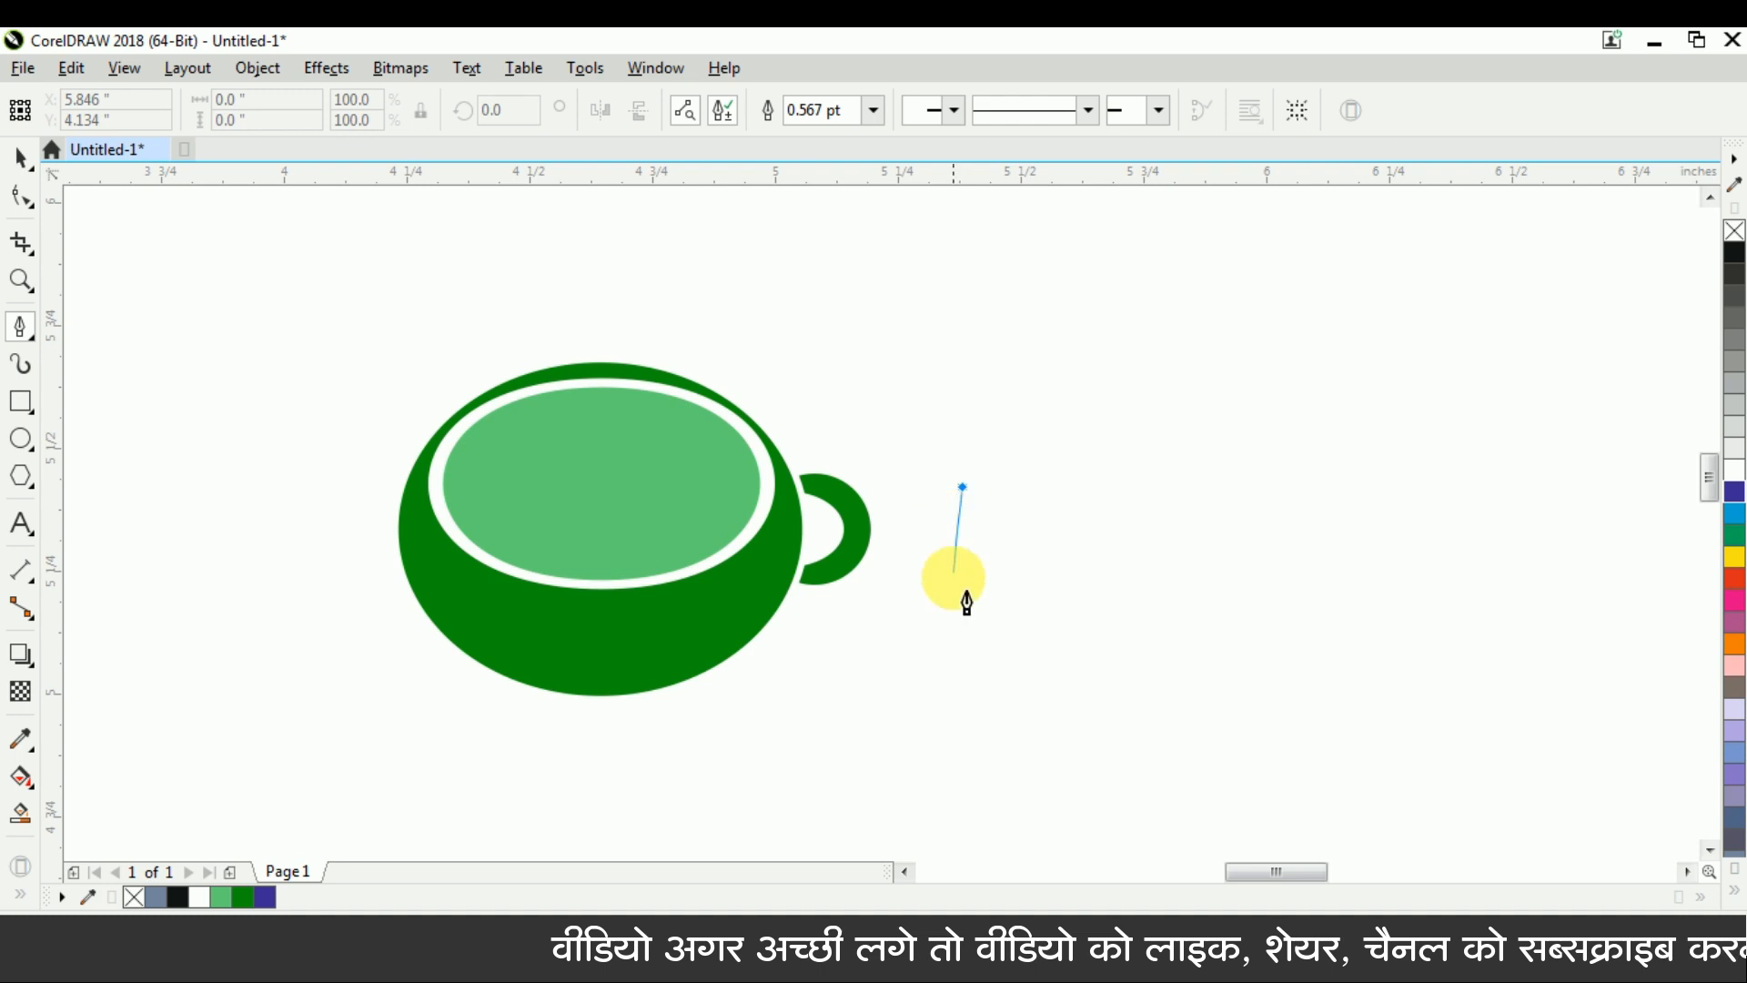
click(961, 564)
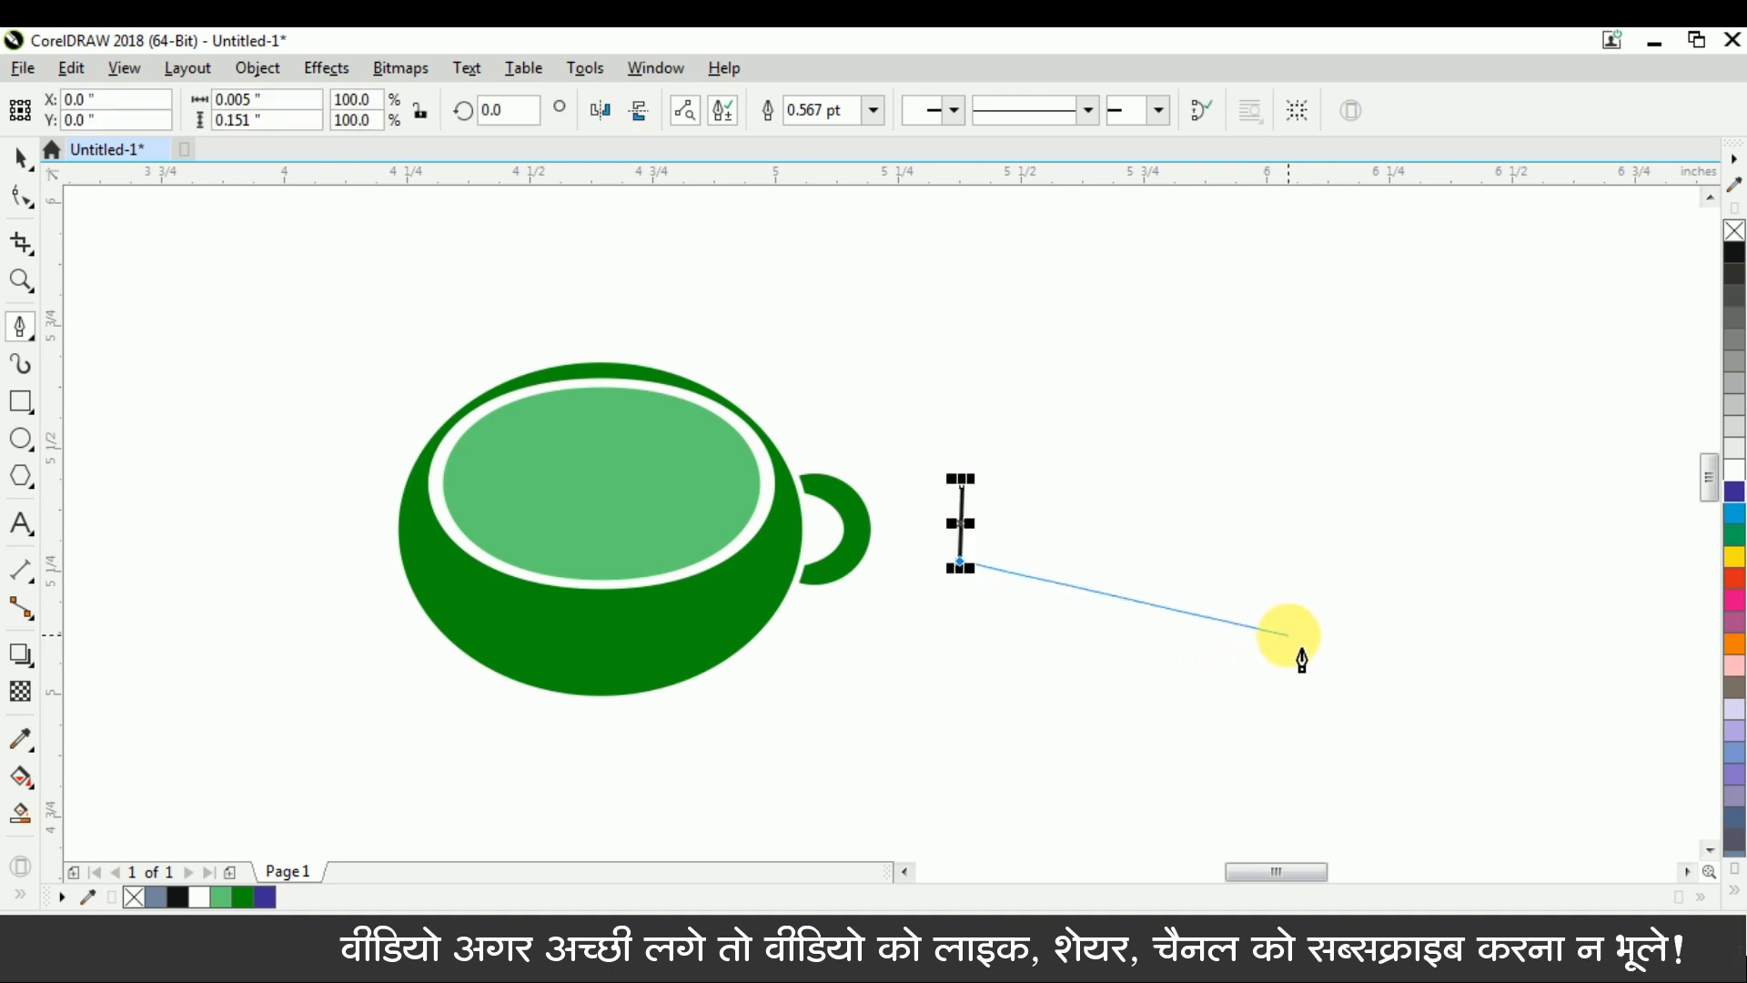
click(962, 485)
key(ctrl+space)
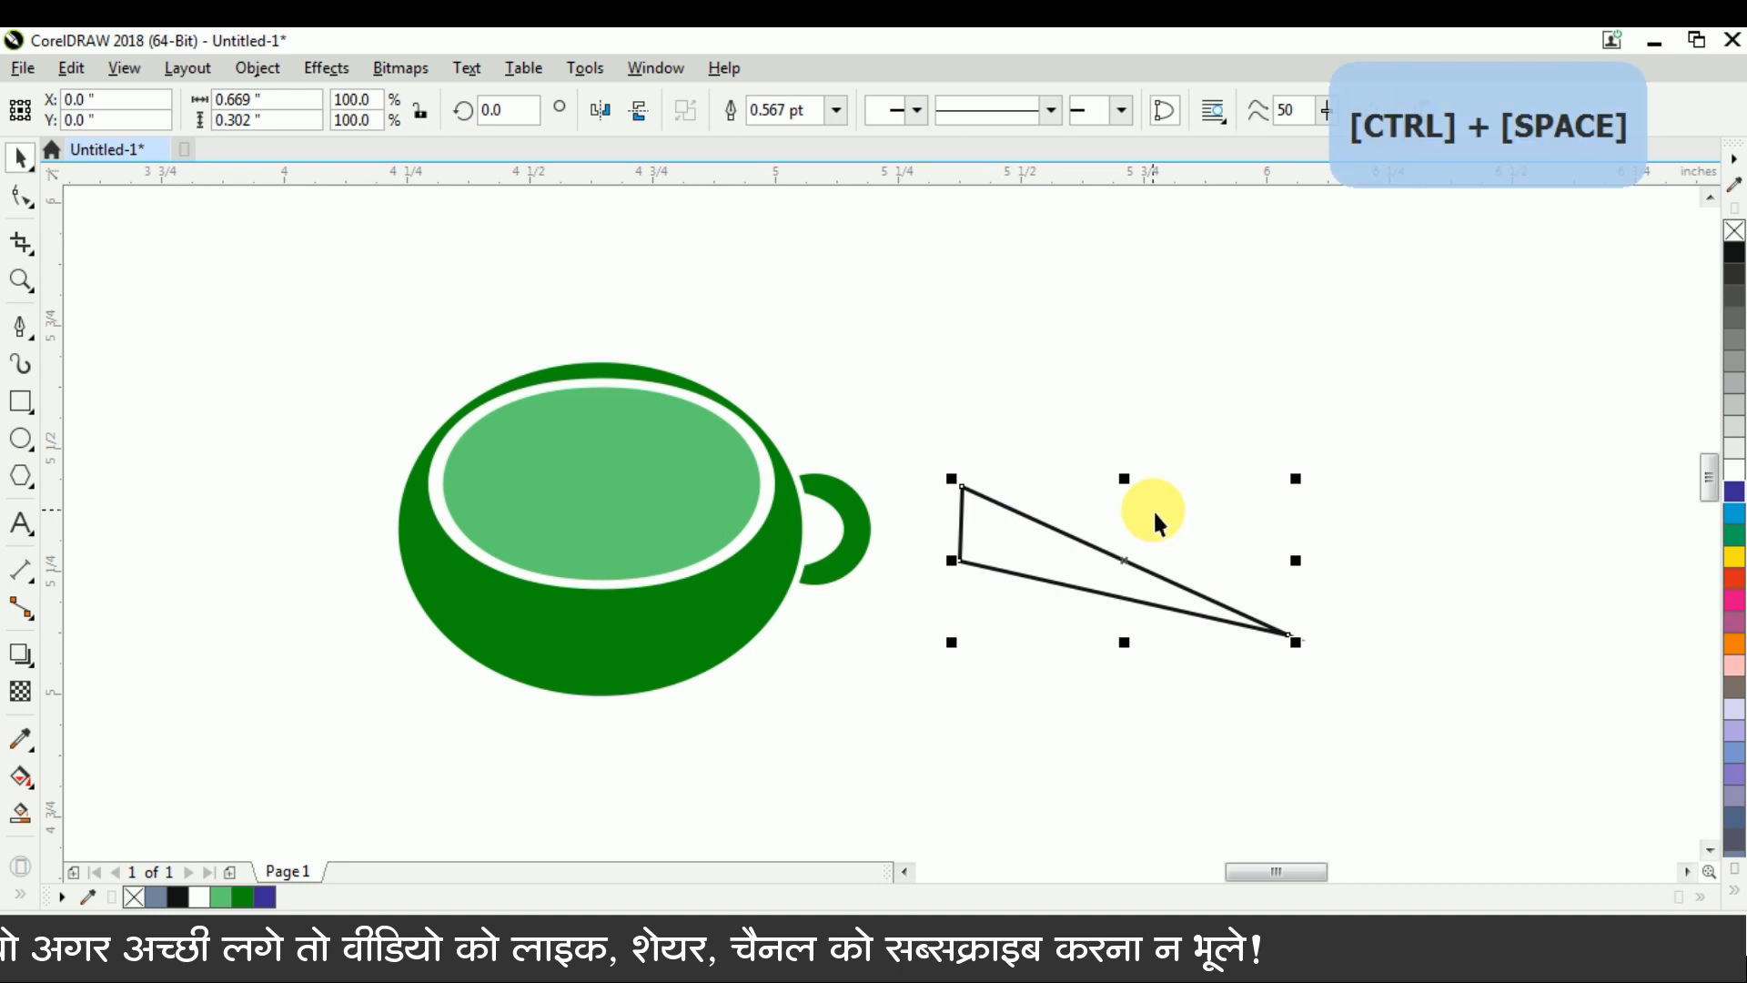
Select all three nodes of the triangle beside the cup and convert its sides to curves
key(ctrl+q)
click(20, 196)
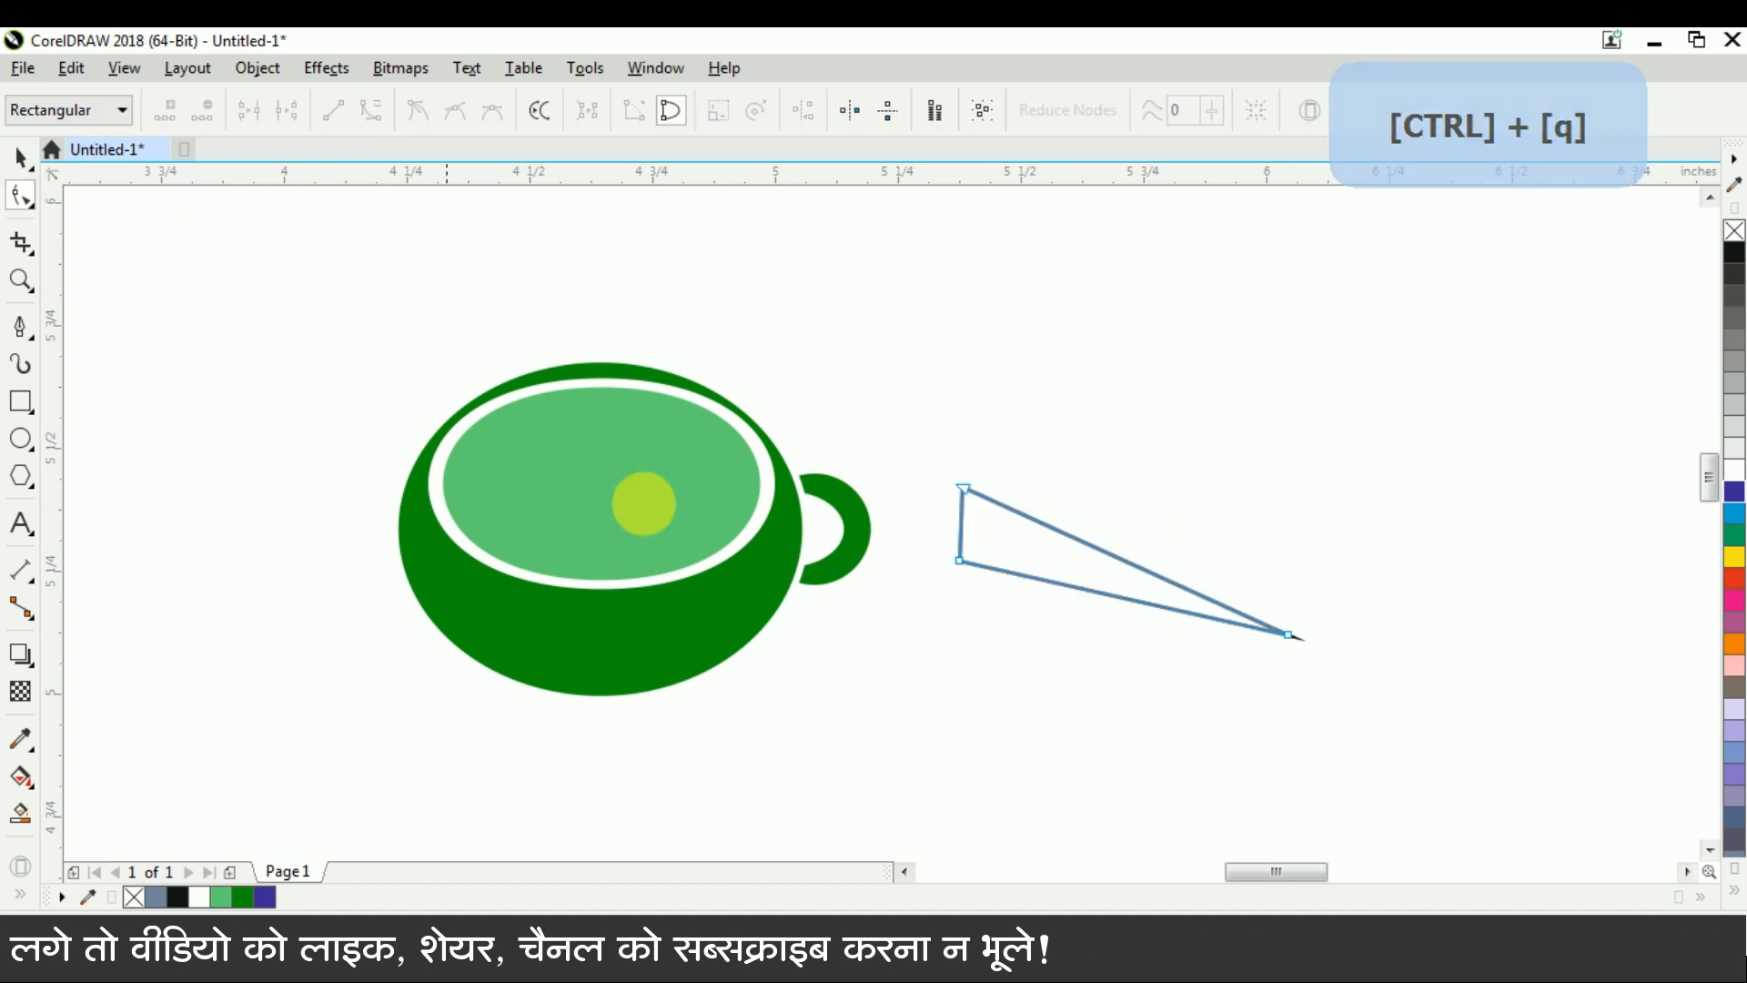
scroll(1101, 608, up, 2)
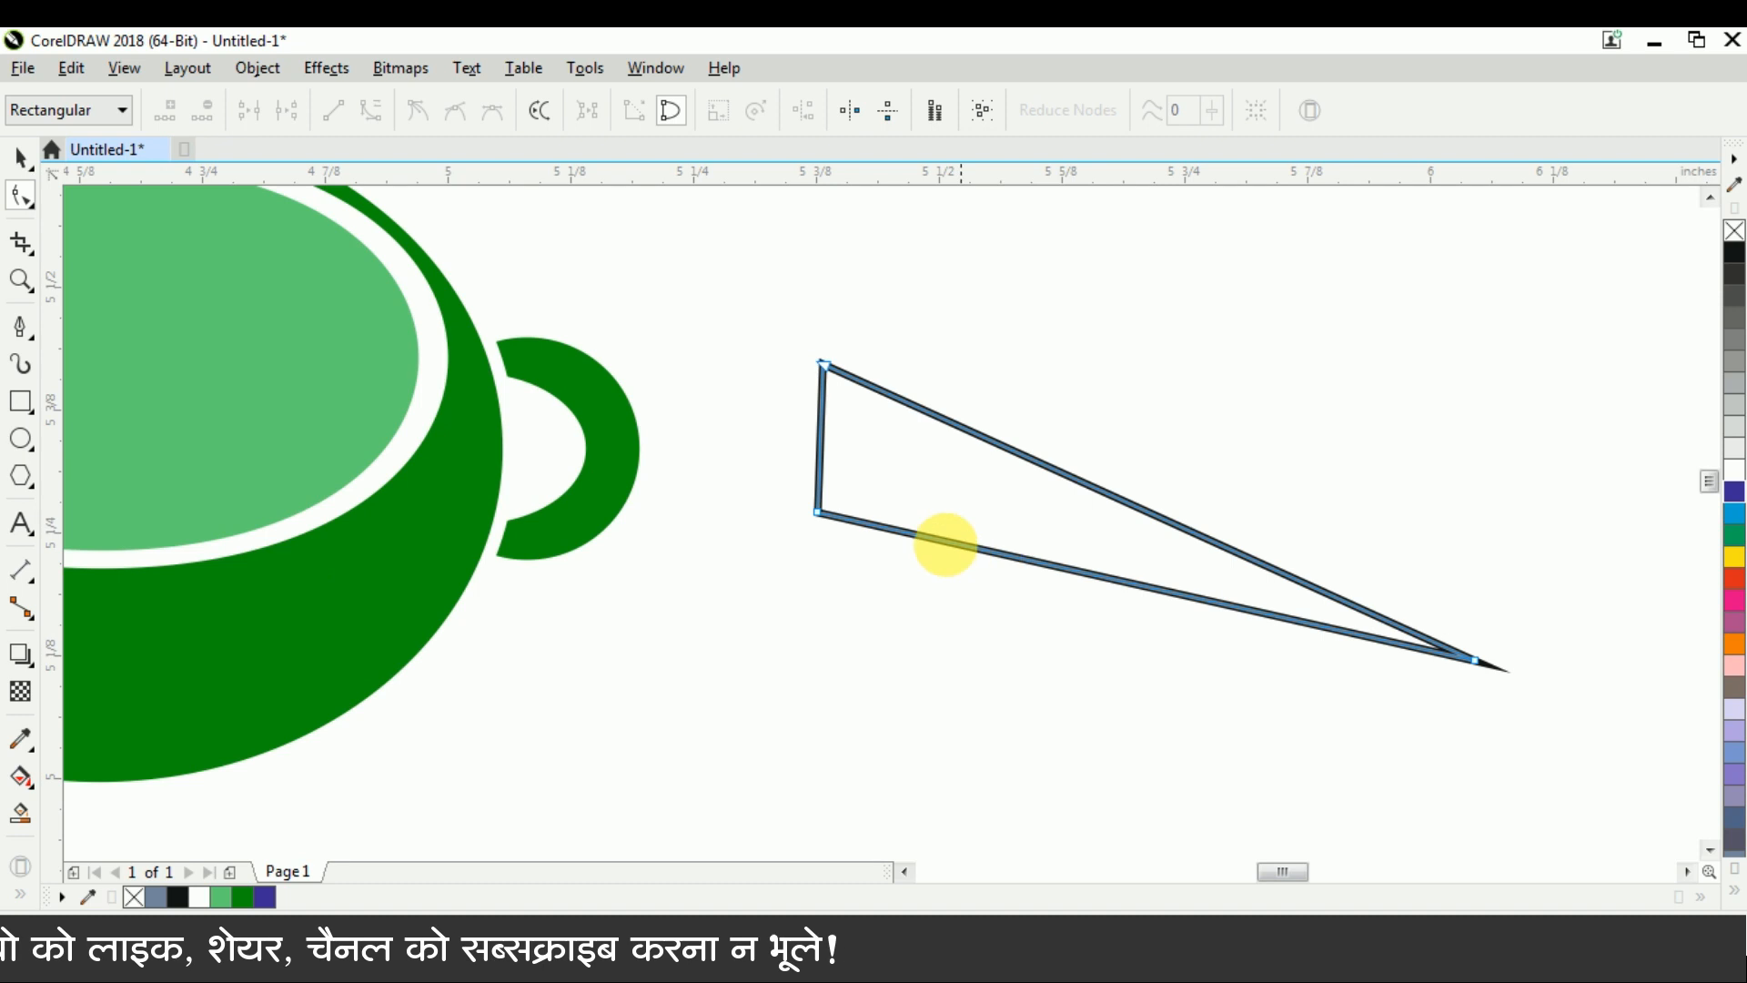
mouse_move(979, 548)
mouse_down()
mouse_move(979, 588)
mouse_move(1010, 624)
mouse_up()
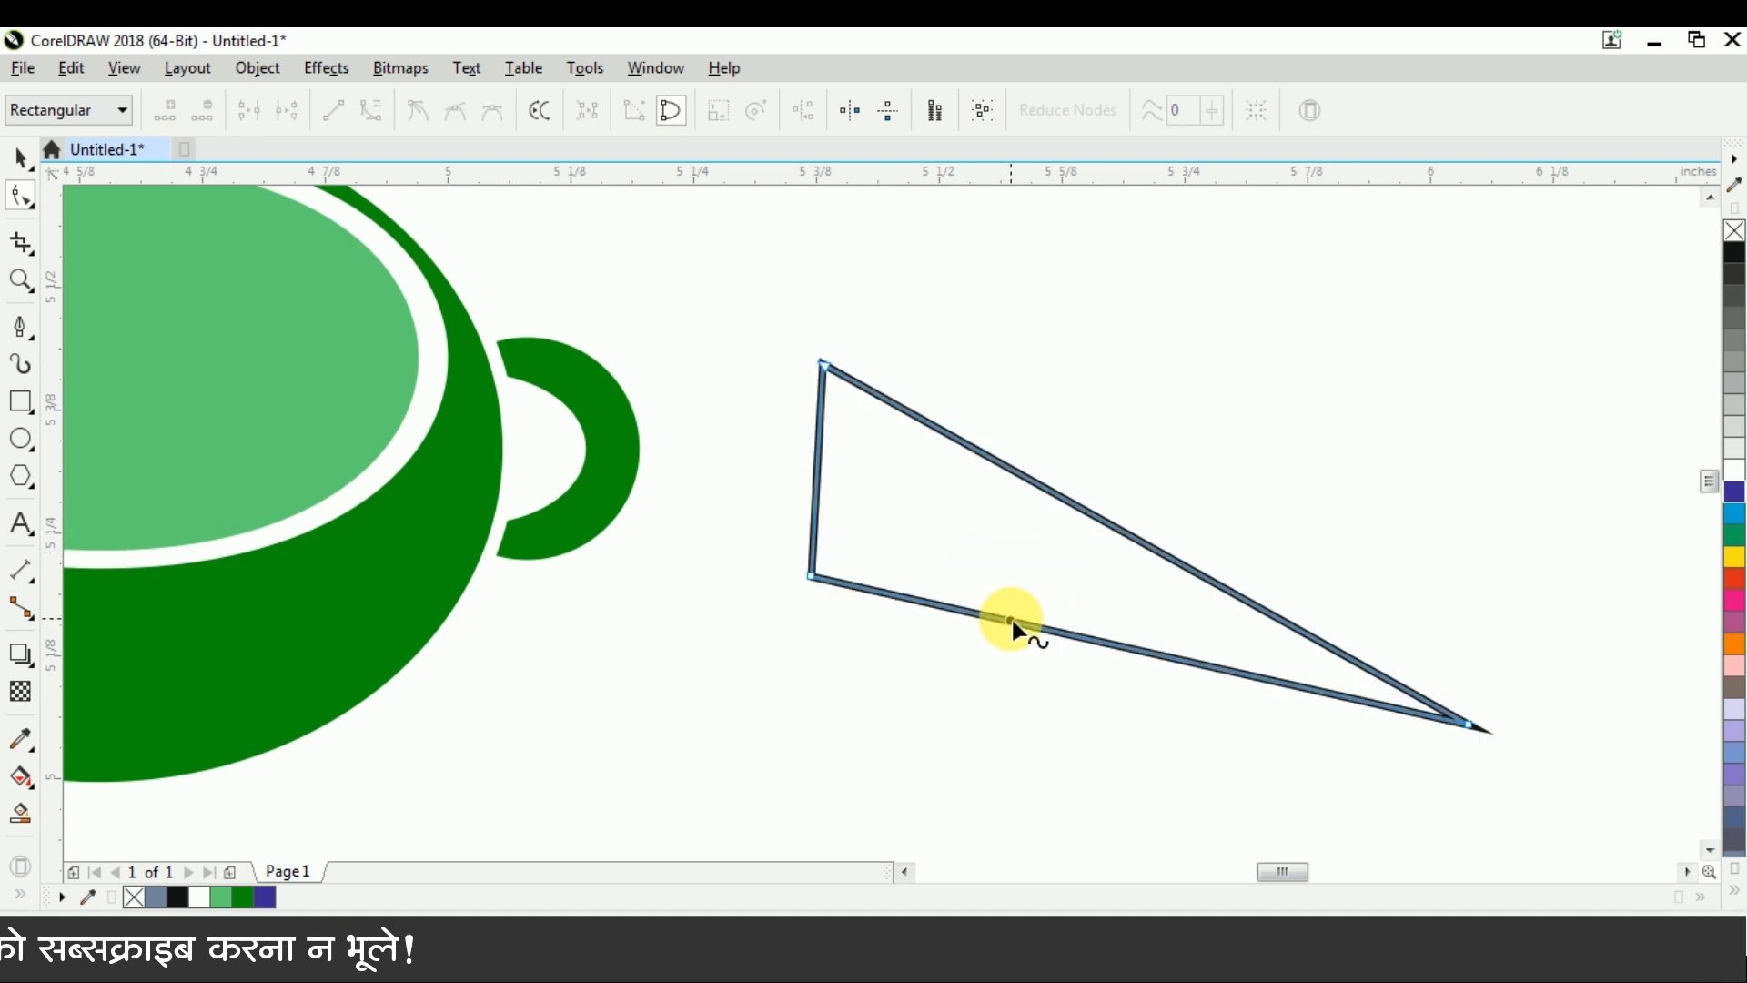
key(ctrl+z)
drag(768, 351, 1509, 701)
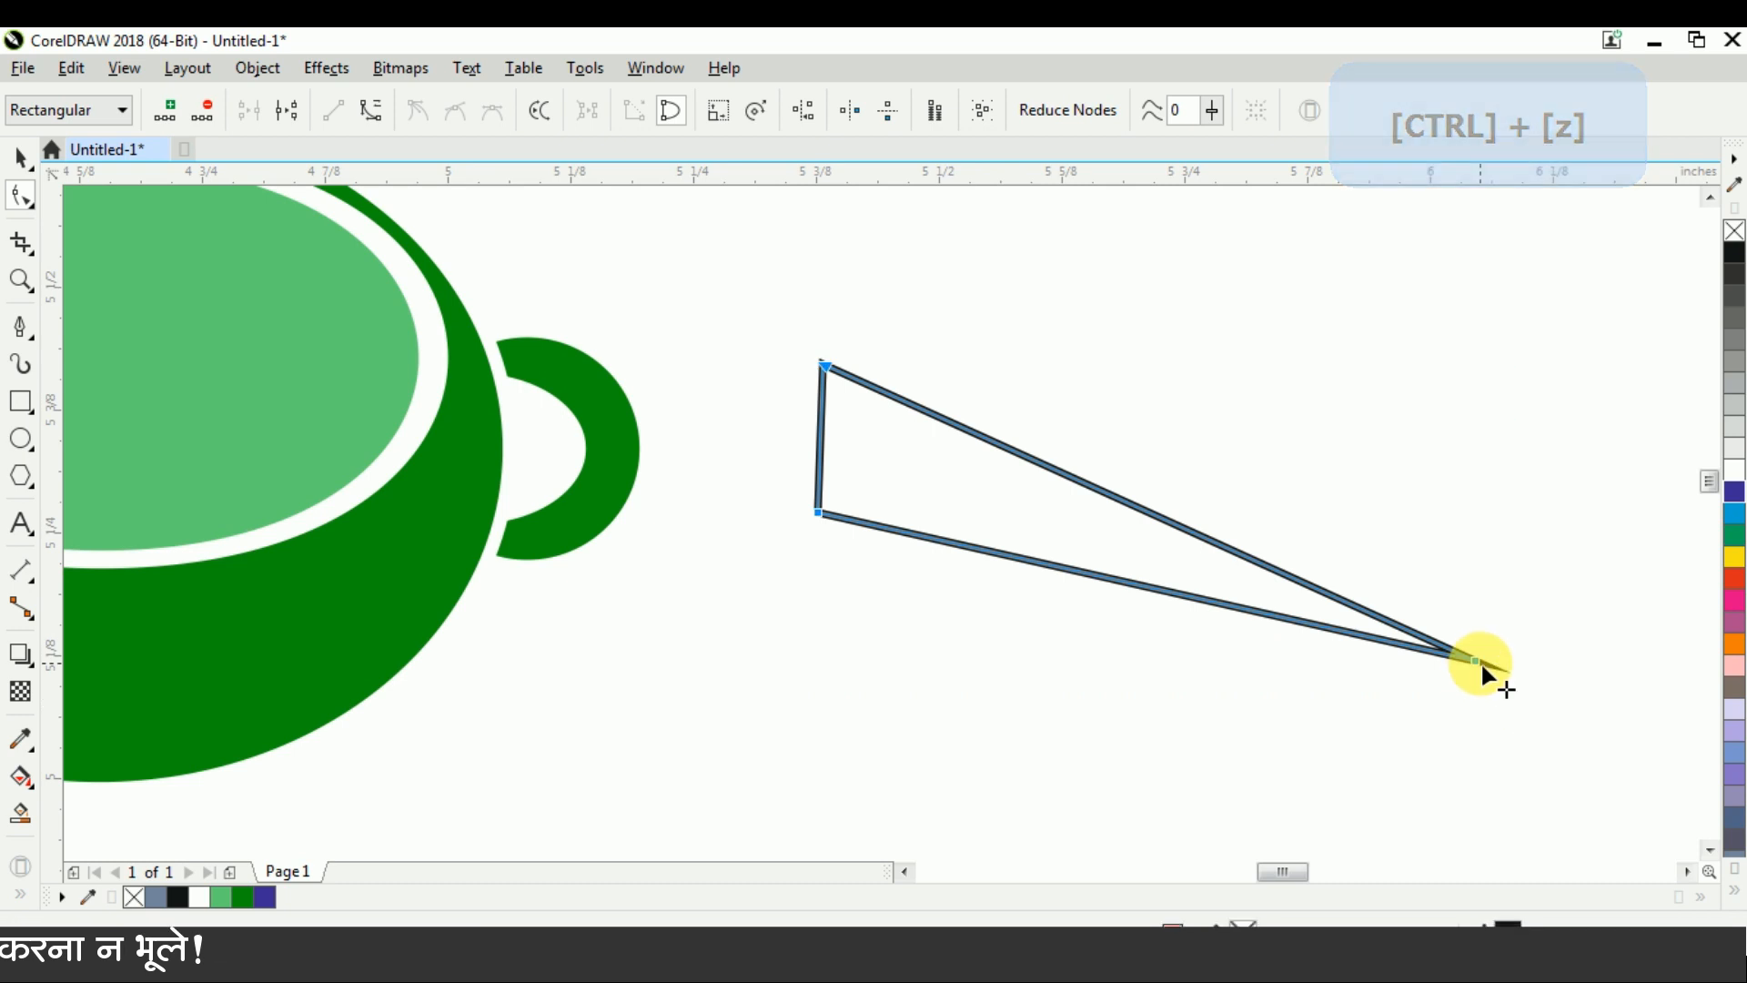
right_click(1481, 661)
click(1536, 319)
Bend the triangle's two long sides downward and its short side outward to form a tapered swoosh
drag(1017, 561, 1014, 615)
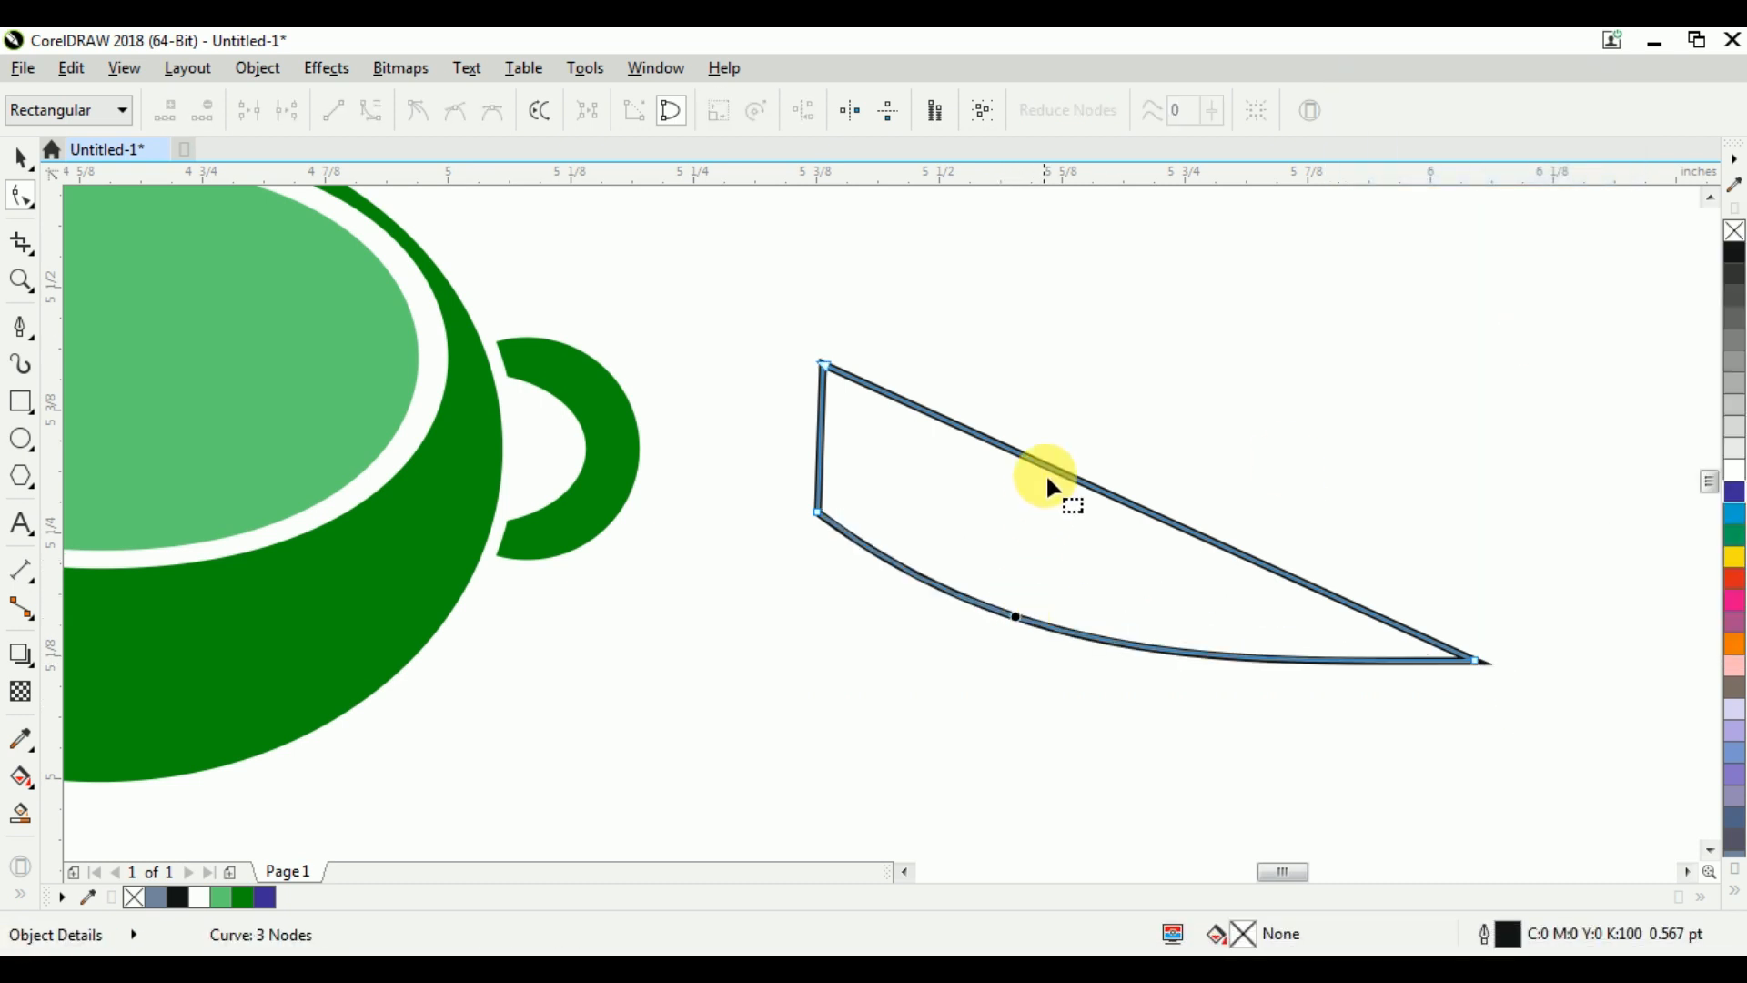
drag(1053, 477, 1047, 532)
drag(820, 438, 802, 438)
Rotate the swoosh about 10 degrees counter-clockwise so its tapered tip swings upward
key(ctrl+space)
click(1117, 650)
drag(1496, 689, 1507, 614)
key(F10)
key(ctrl+space)
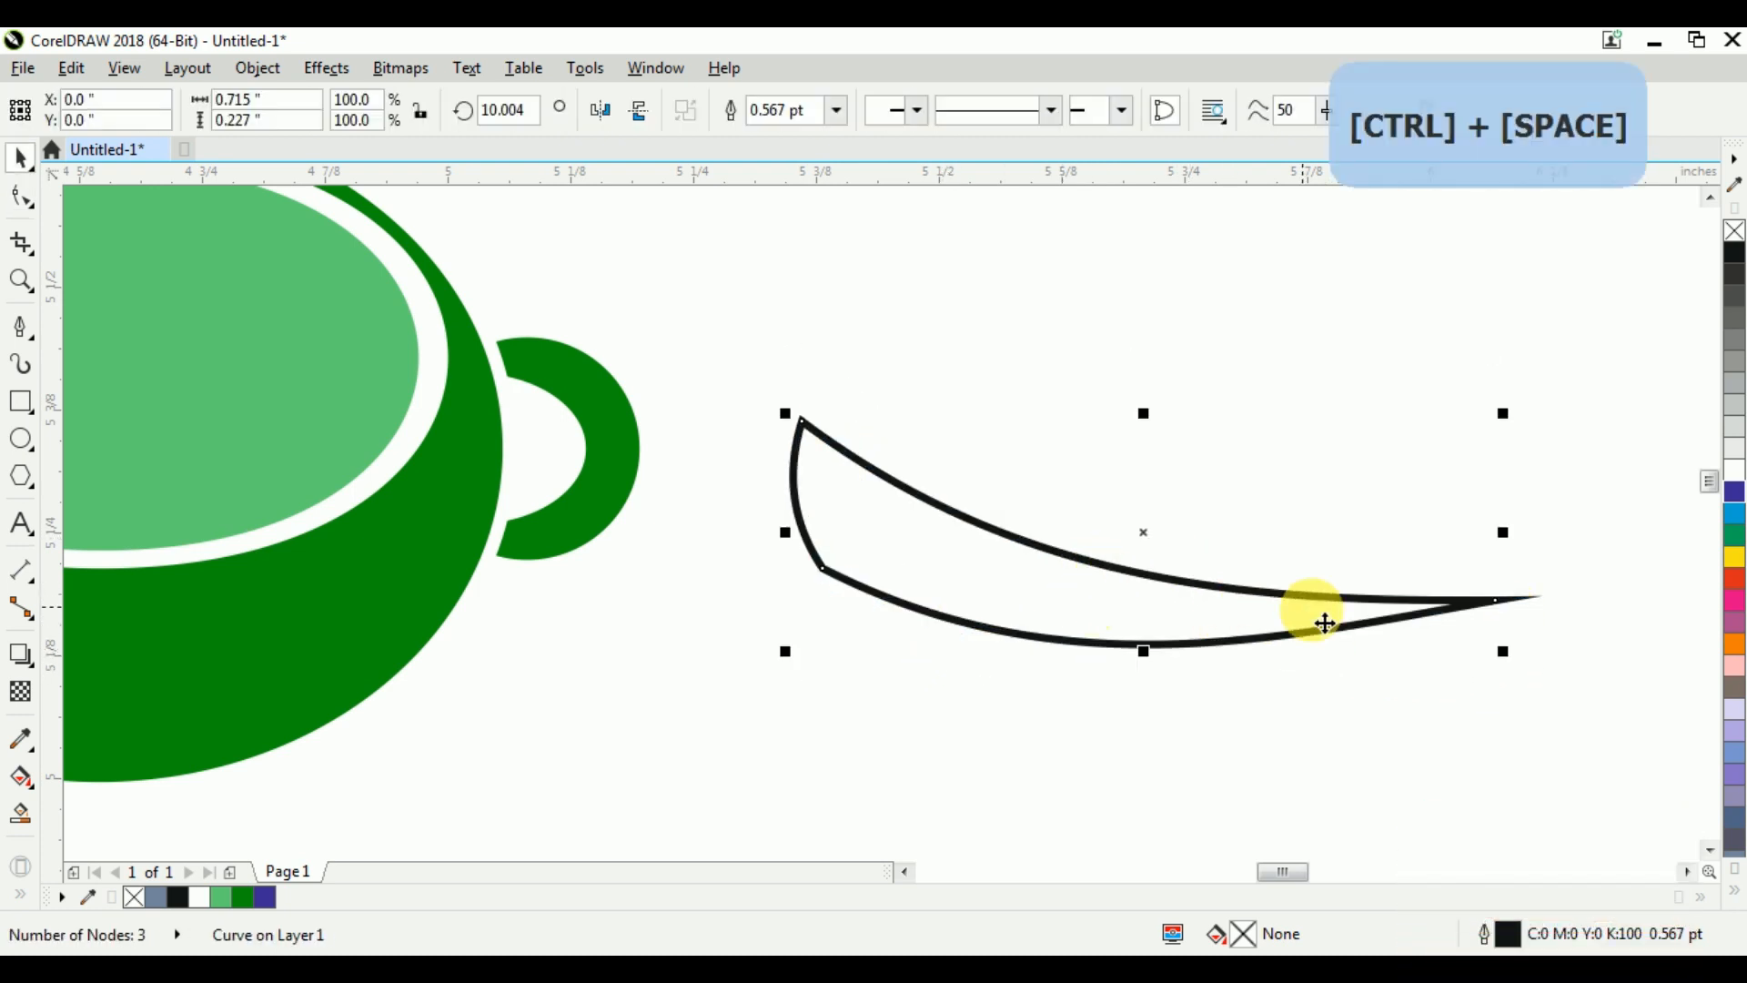
Shrink the swoosh to about 0.587 by 0.186 inches and move it onto the front of the cup
drag(1503, 652, 1424, 657)
scroll(1423, 657, down, 2)
drag(1288, 624, 740, 655)
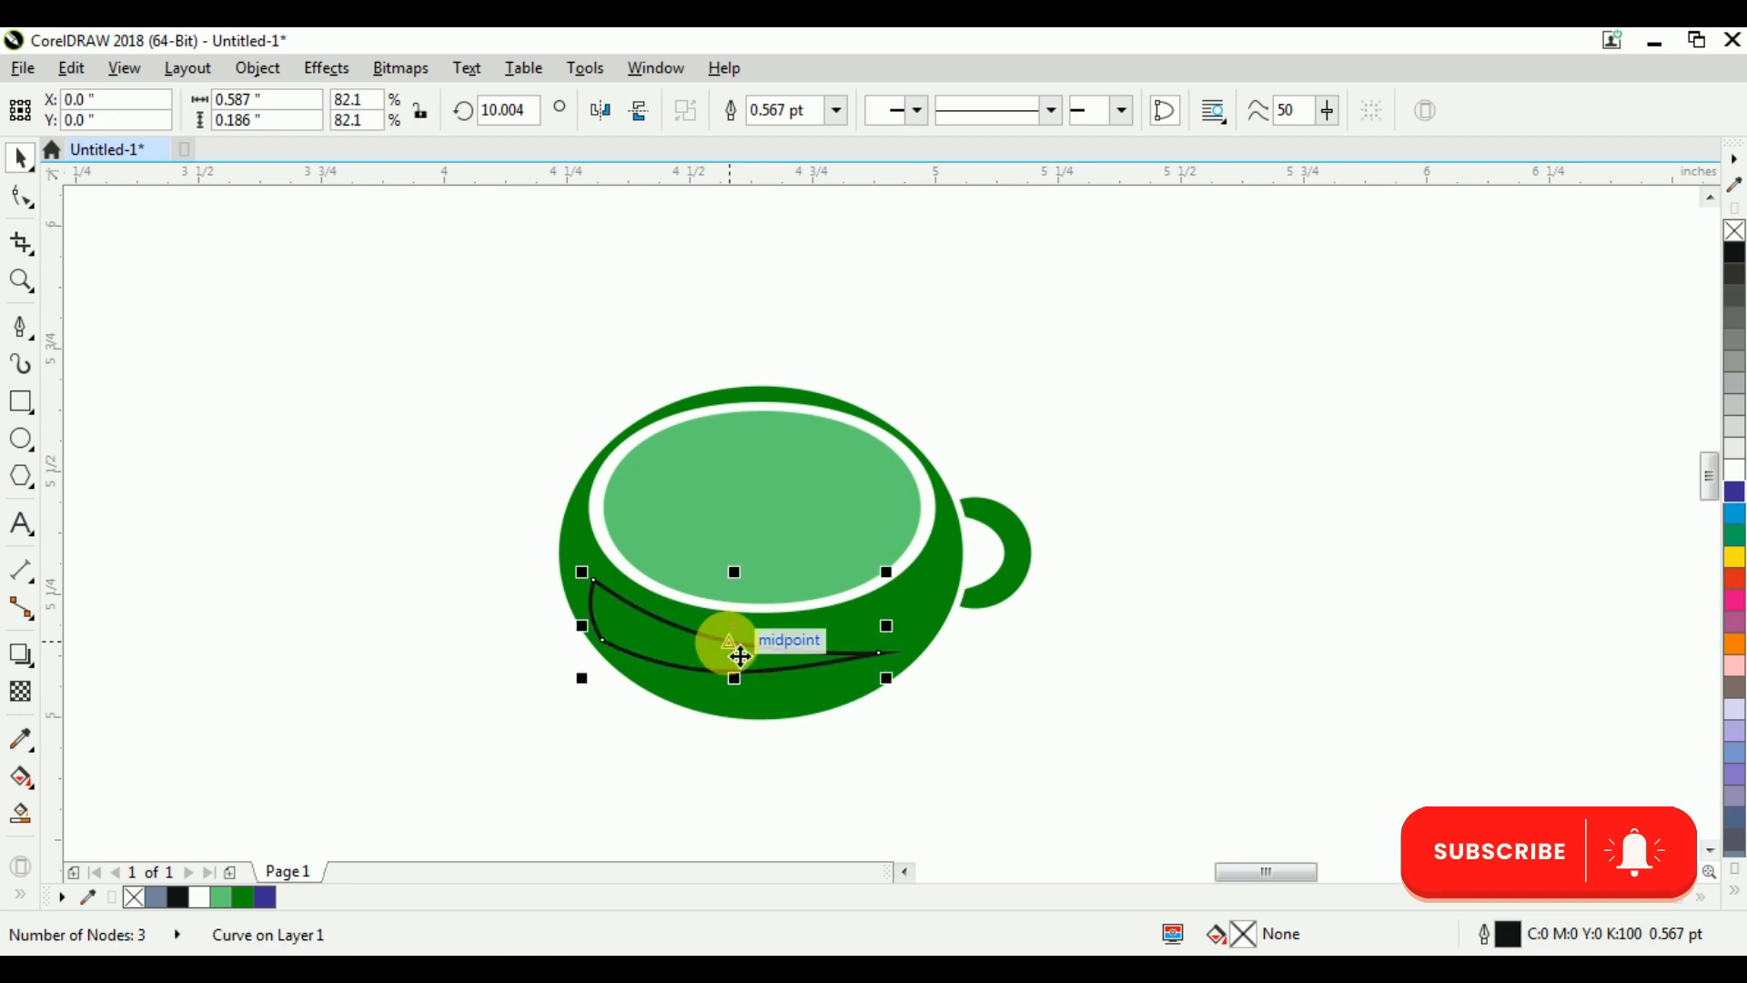
Reduce the swoosh to about 0.286 by 0.091 inches just below the rim and fill it white without an outline
scroll(753, 674, up, 2)
drag(1010, 677, 704, 677)
drag(530, 556, 574, 590)
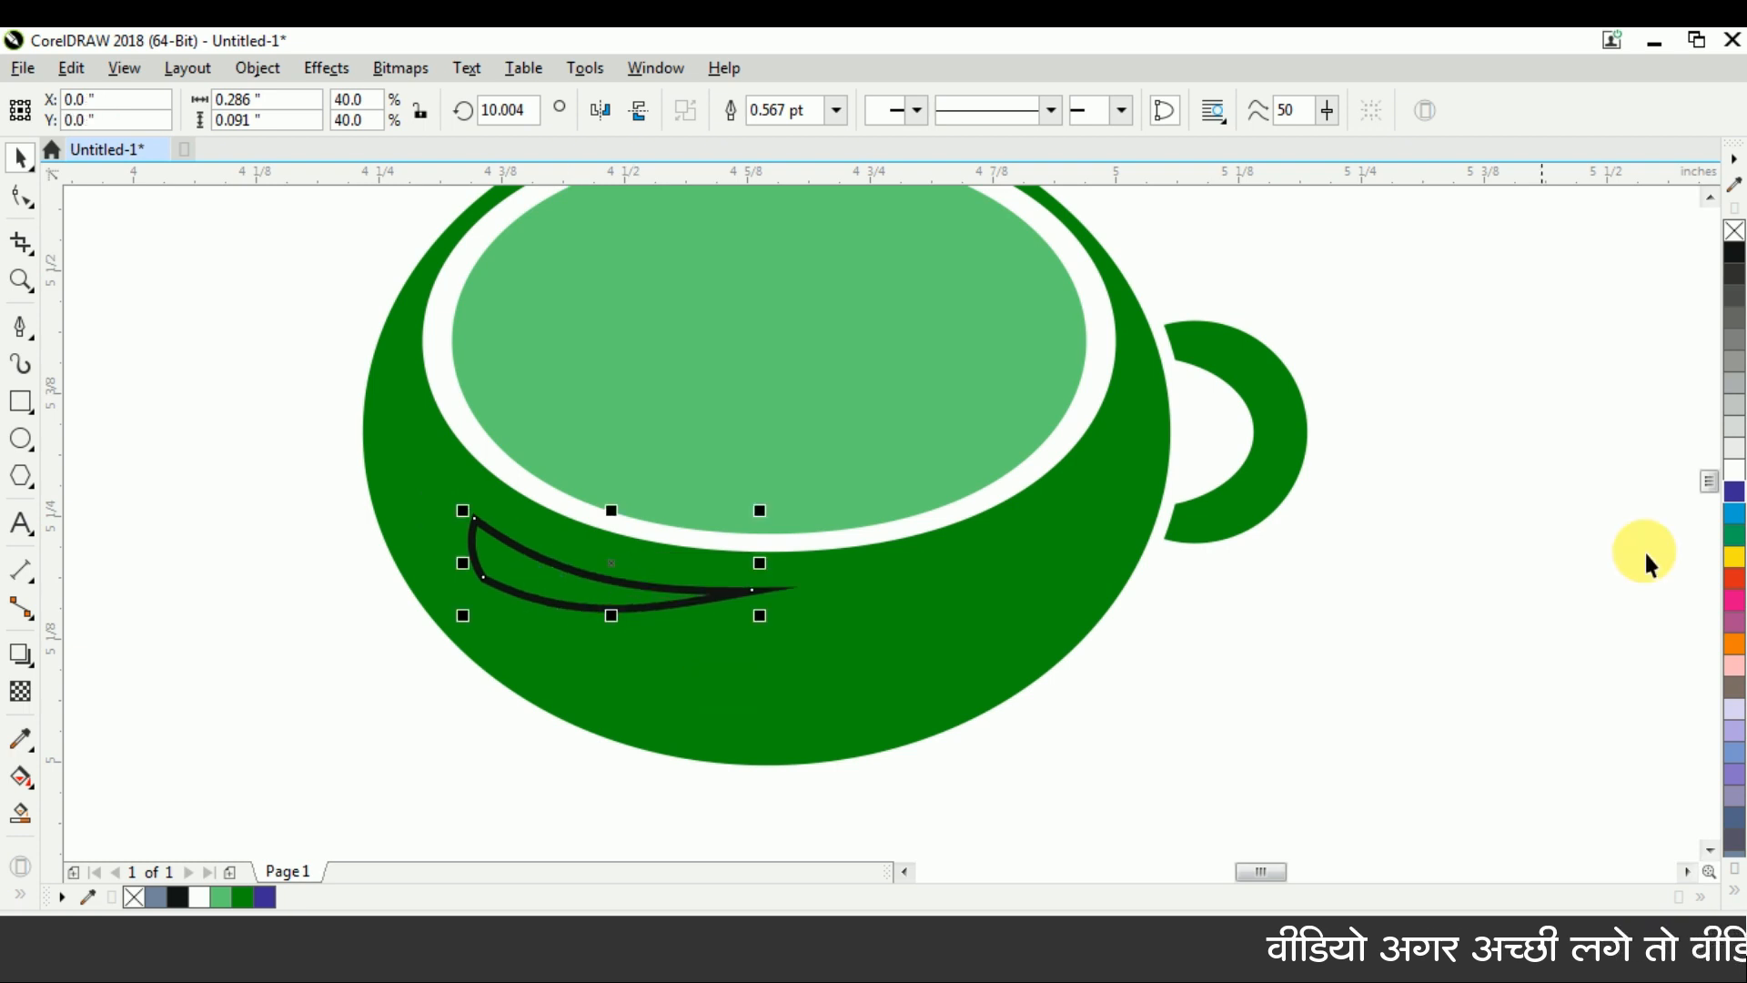
click(1734, 469)
right_click(1734, 231)
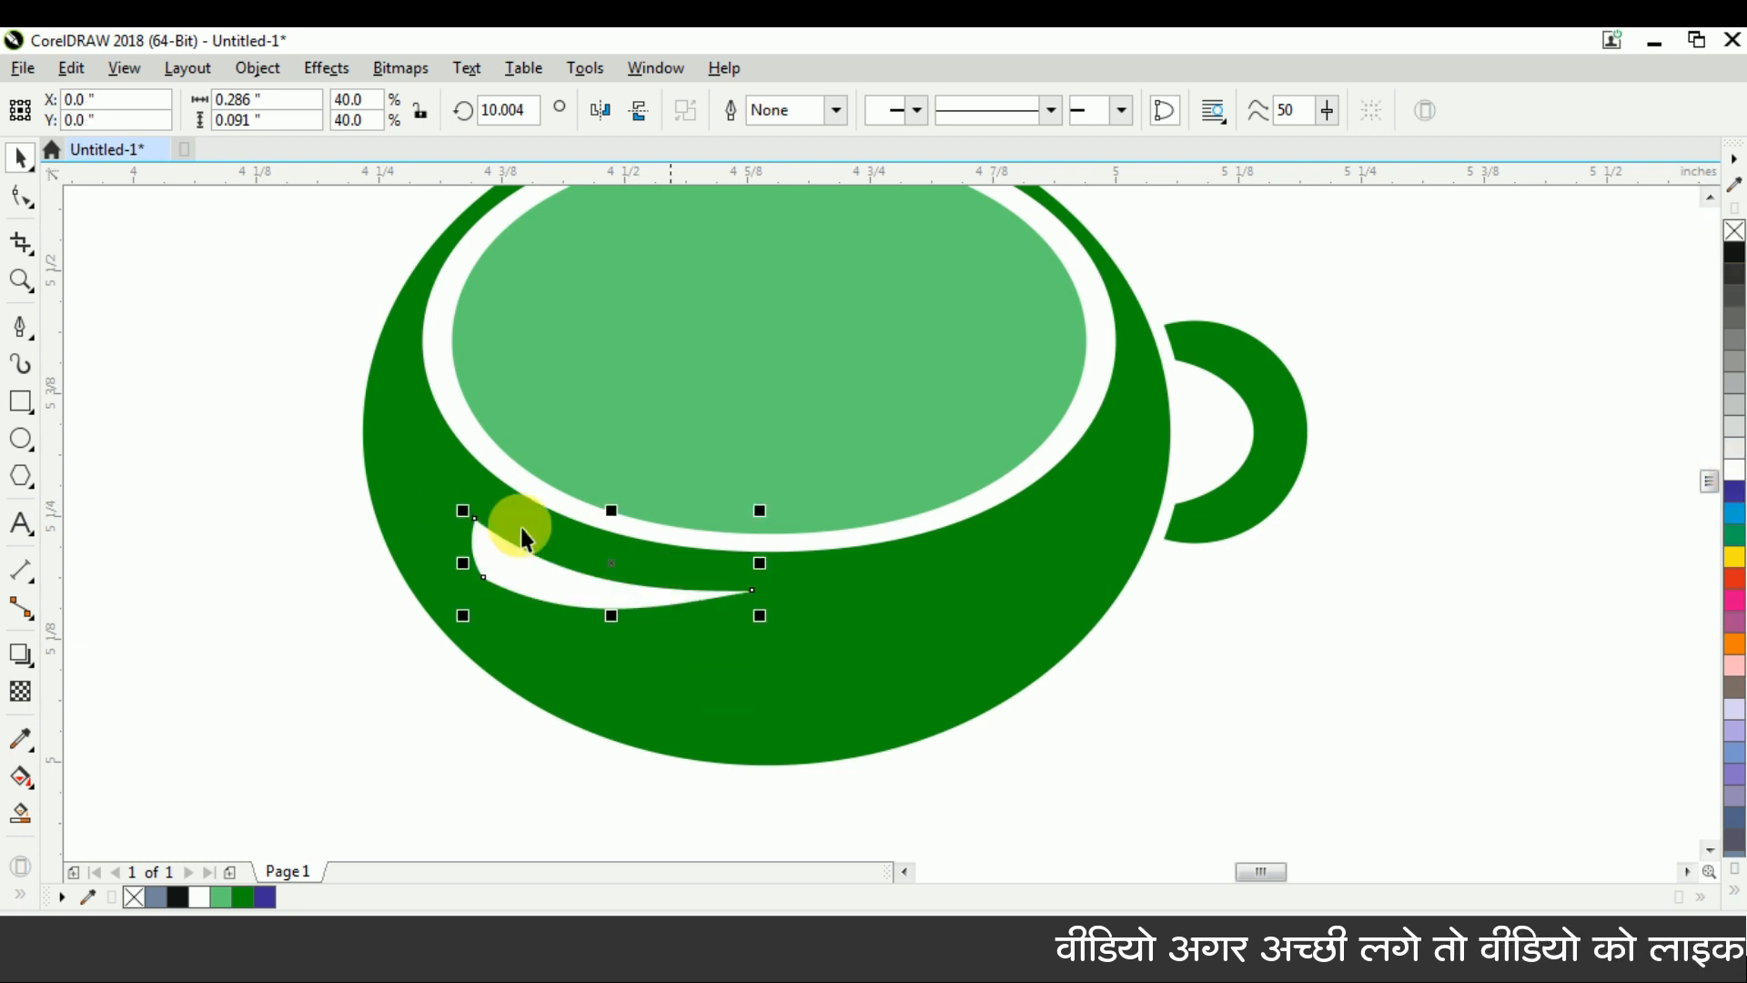
Duplicate the white swoosh directly below itself and shrink the copy to about 0.186 by 0.059 inches
drag(585, 593, 534, 719)
scroll(558, 585, up, 2)
right_click(535, 719)
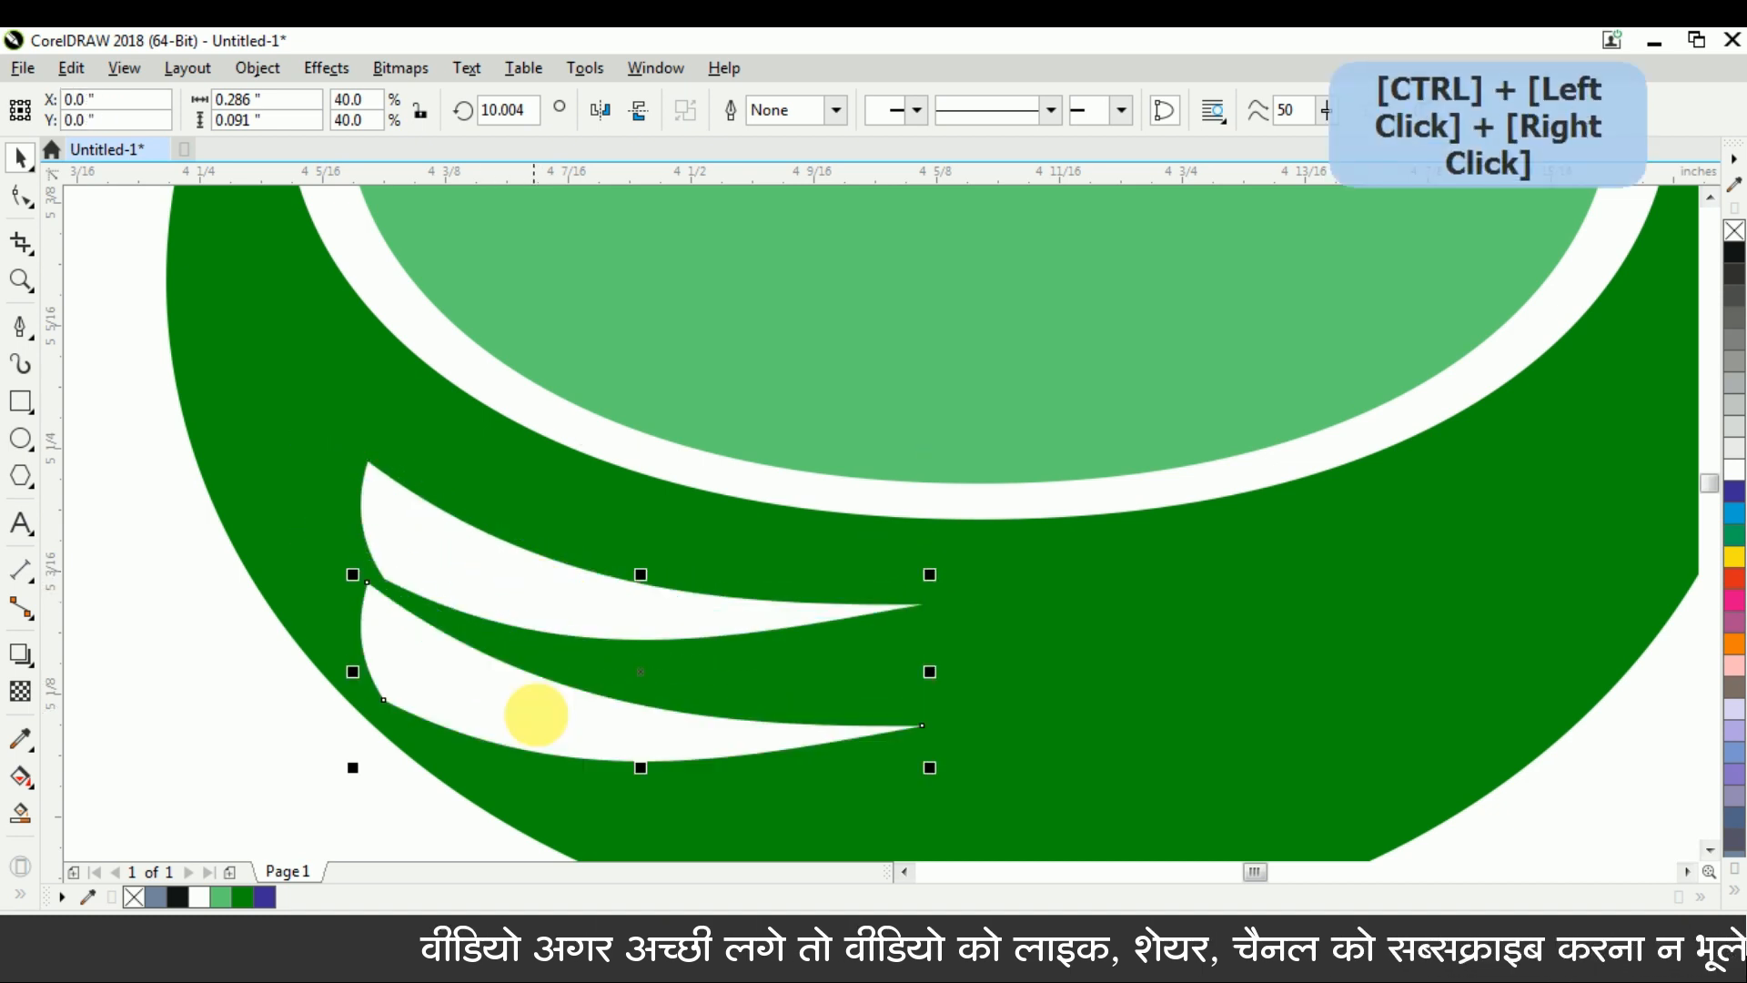
drag(927, 784, 725, 766)
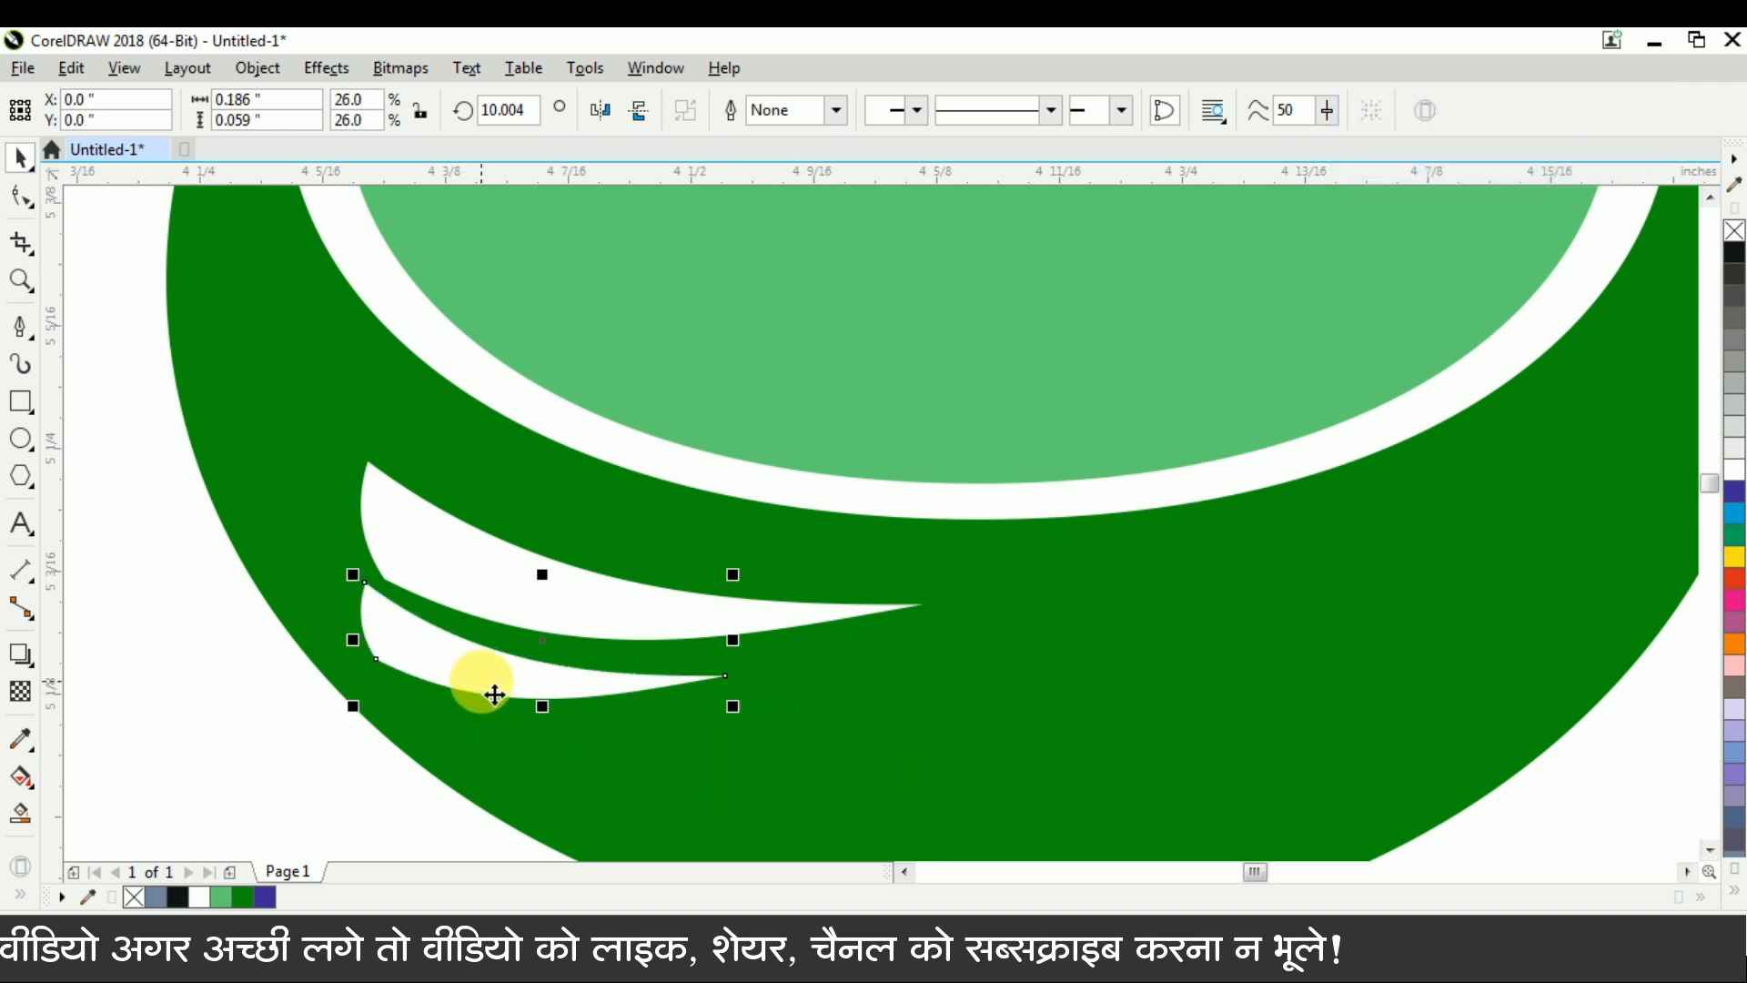
Duplicate the smaller swoosh directly below itself and shrink this third stripe a little further
drag(495, 696, 484, 760)
right_click(483, 756)
drag(729, 788, 672, 802)
Select all three white stripes, shift them right and enlarge them together to about 0.32 by 0.165 inches
shift+click(429, 554)
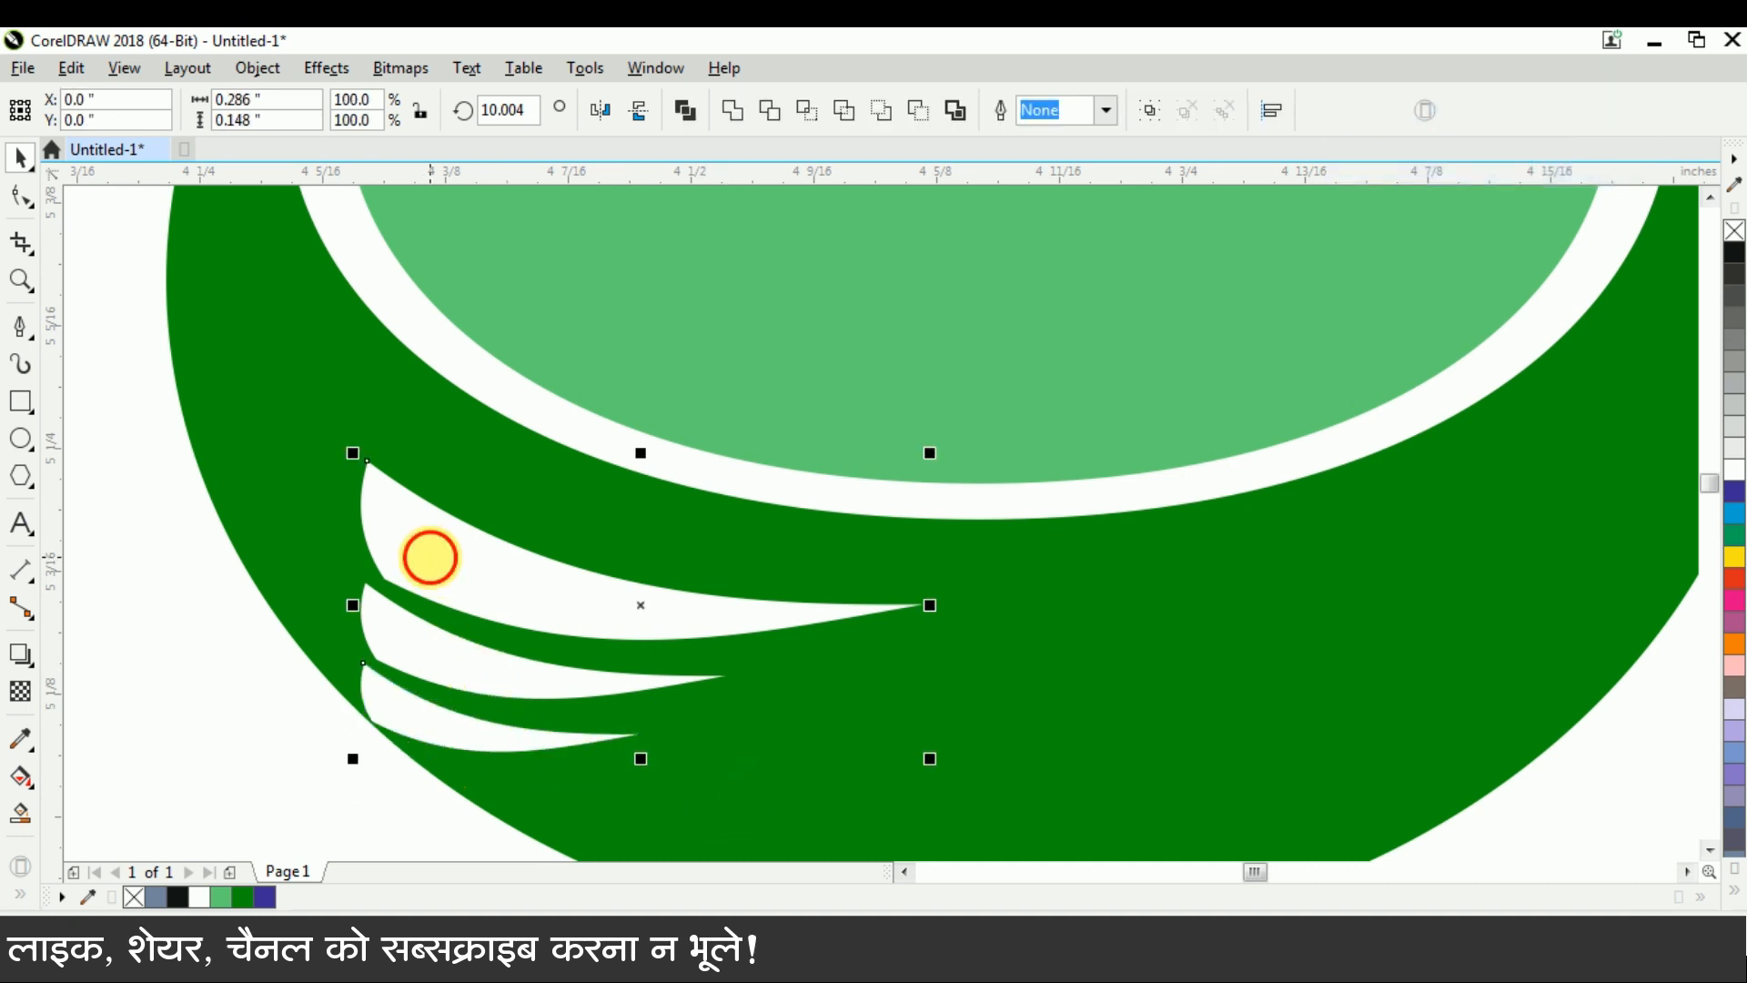
shift+click(419, 657)
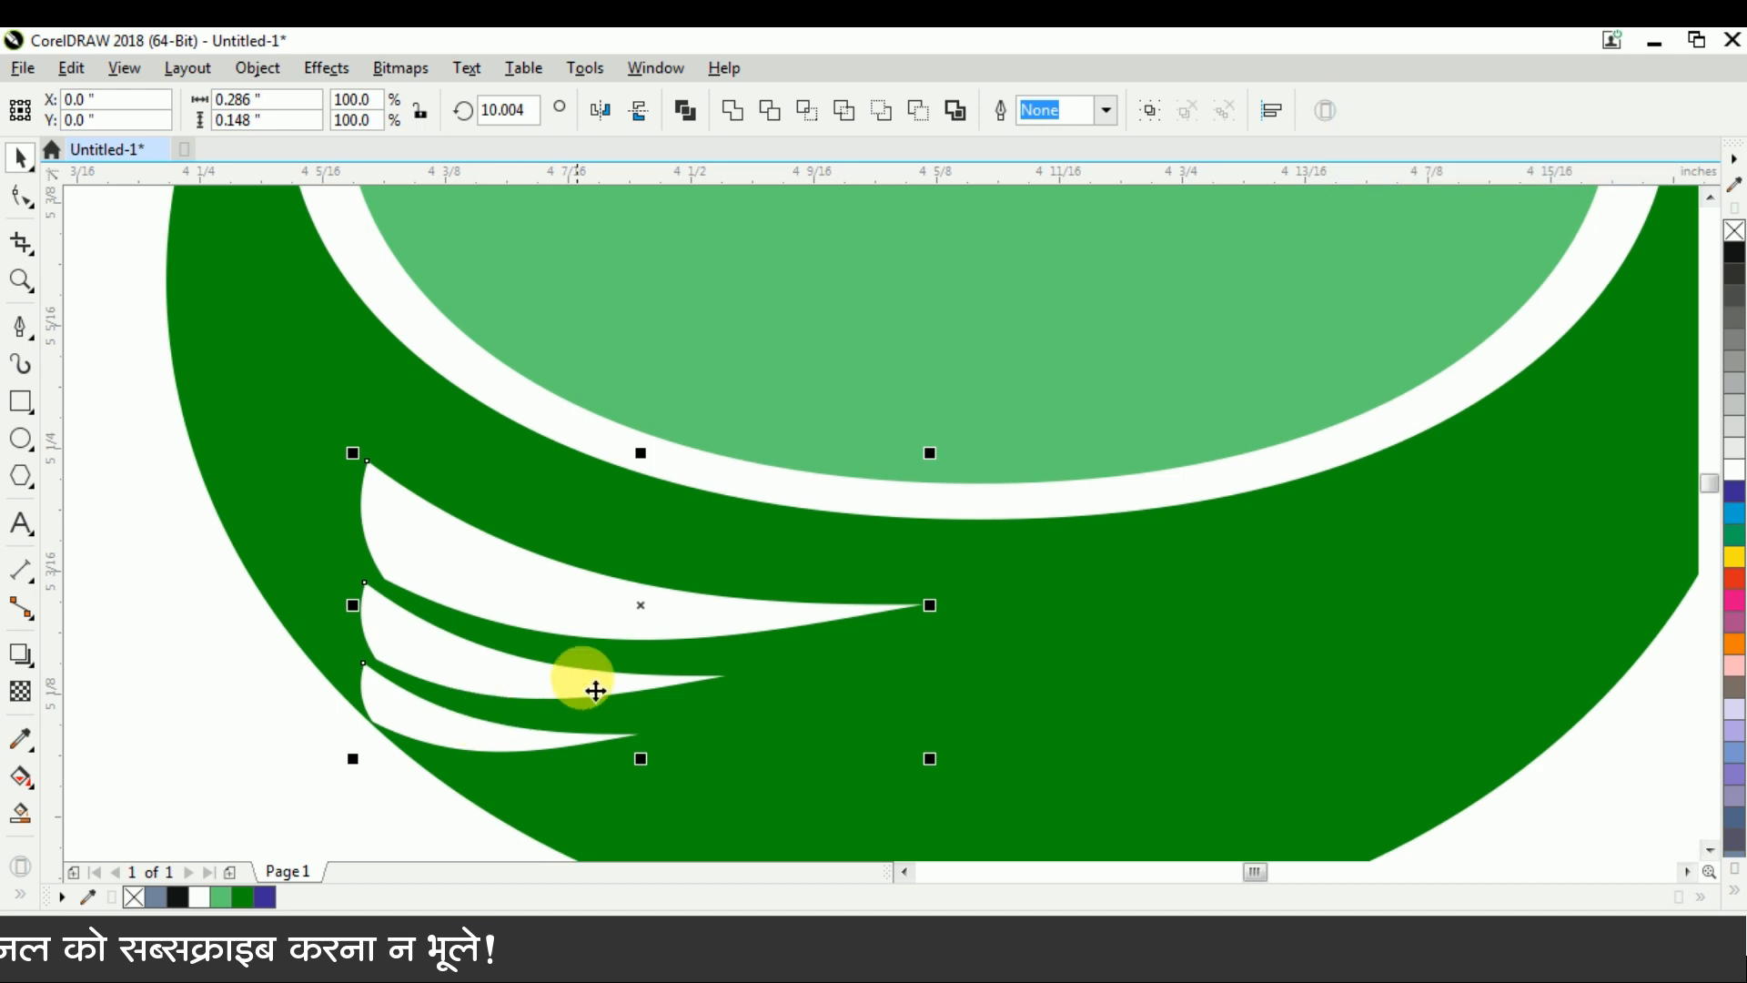
key(shift+Right)
key(shift+Right)
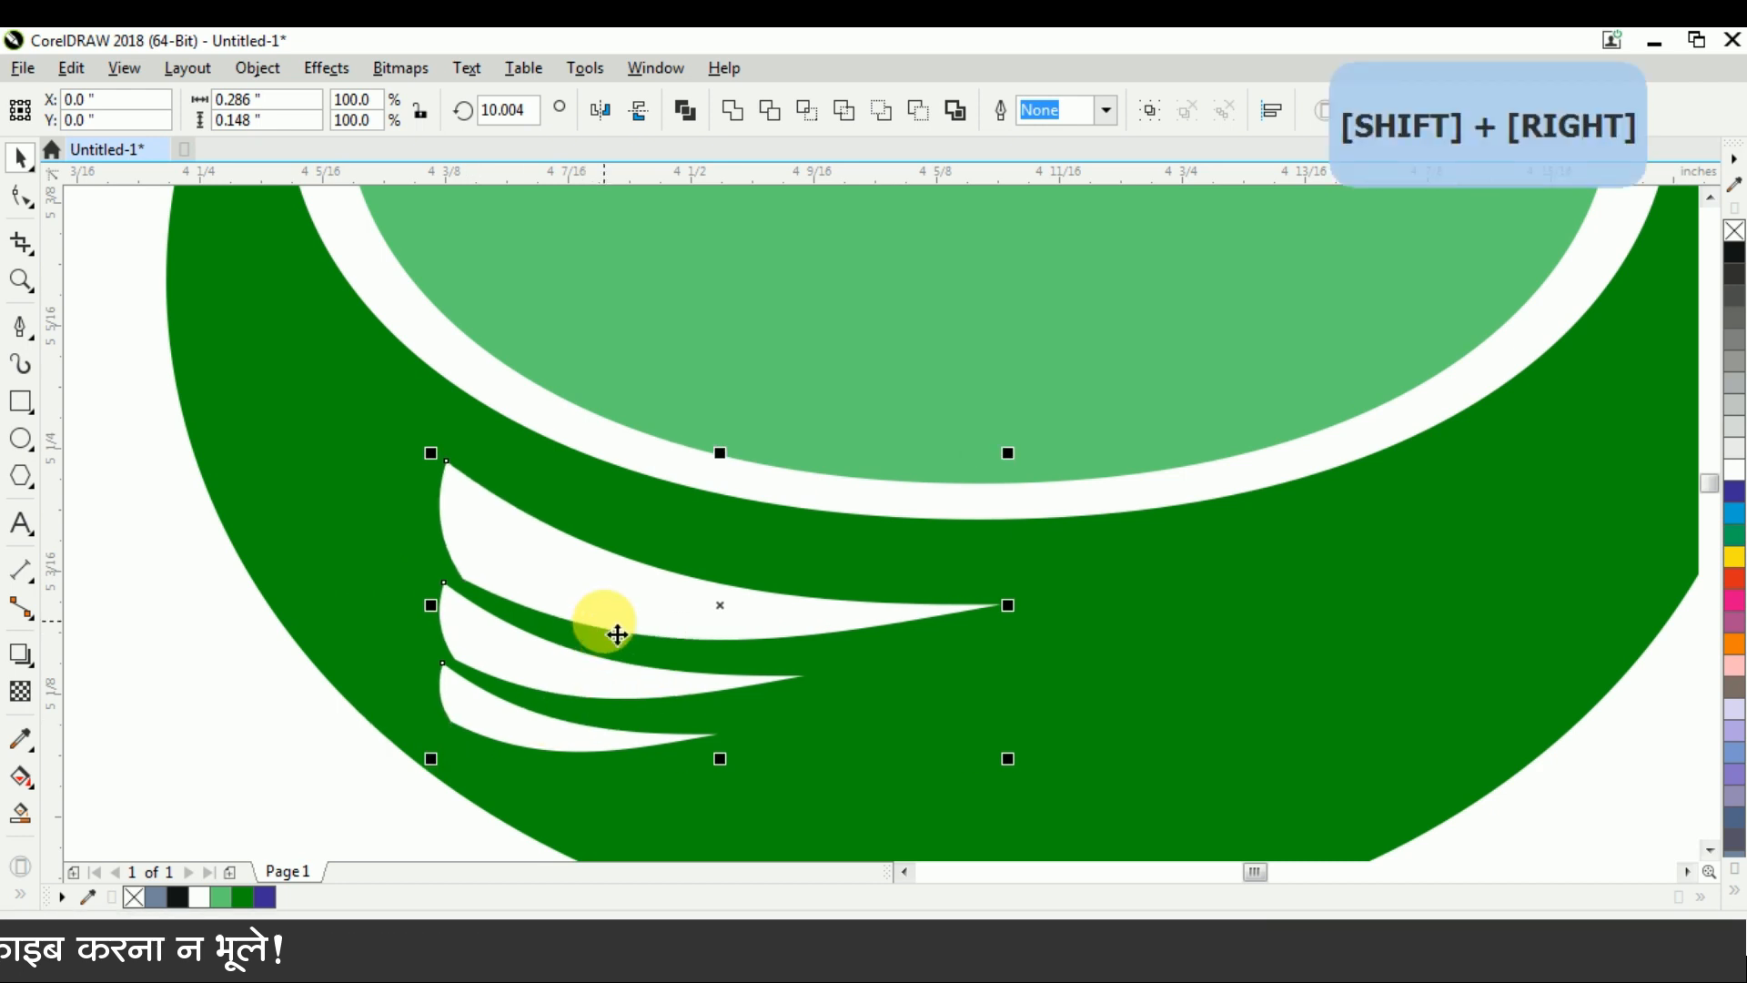
scroll(610, 637, down, 5)
scroll(610, 694, up, 3)
mouse_move(806, 663)
mouse_down()
mouse_move(843, 687)
mouse_move(824, 691)
mouse_up()
scroll(822, 688, down, 2)
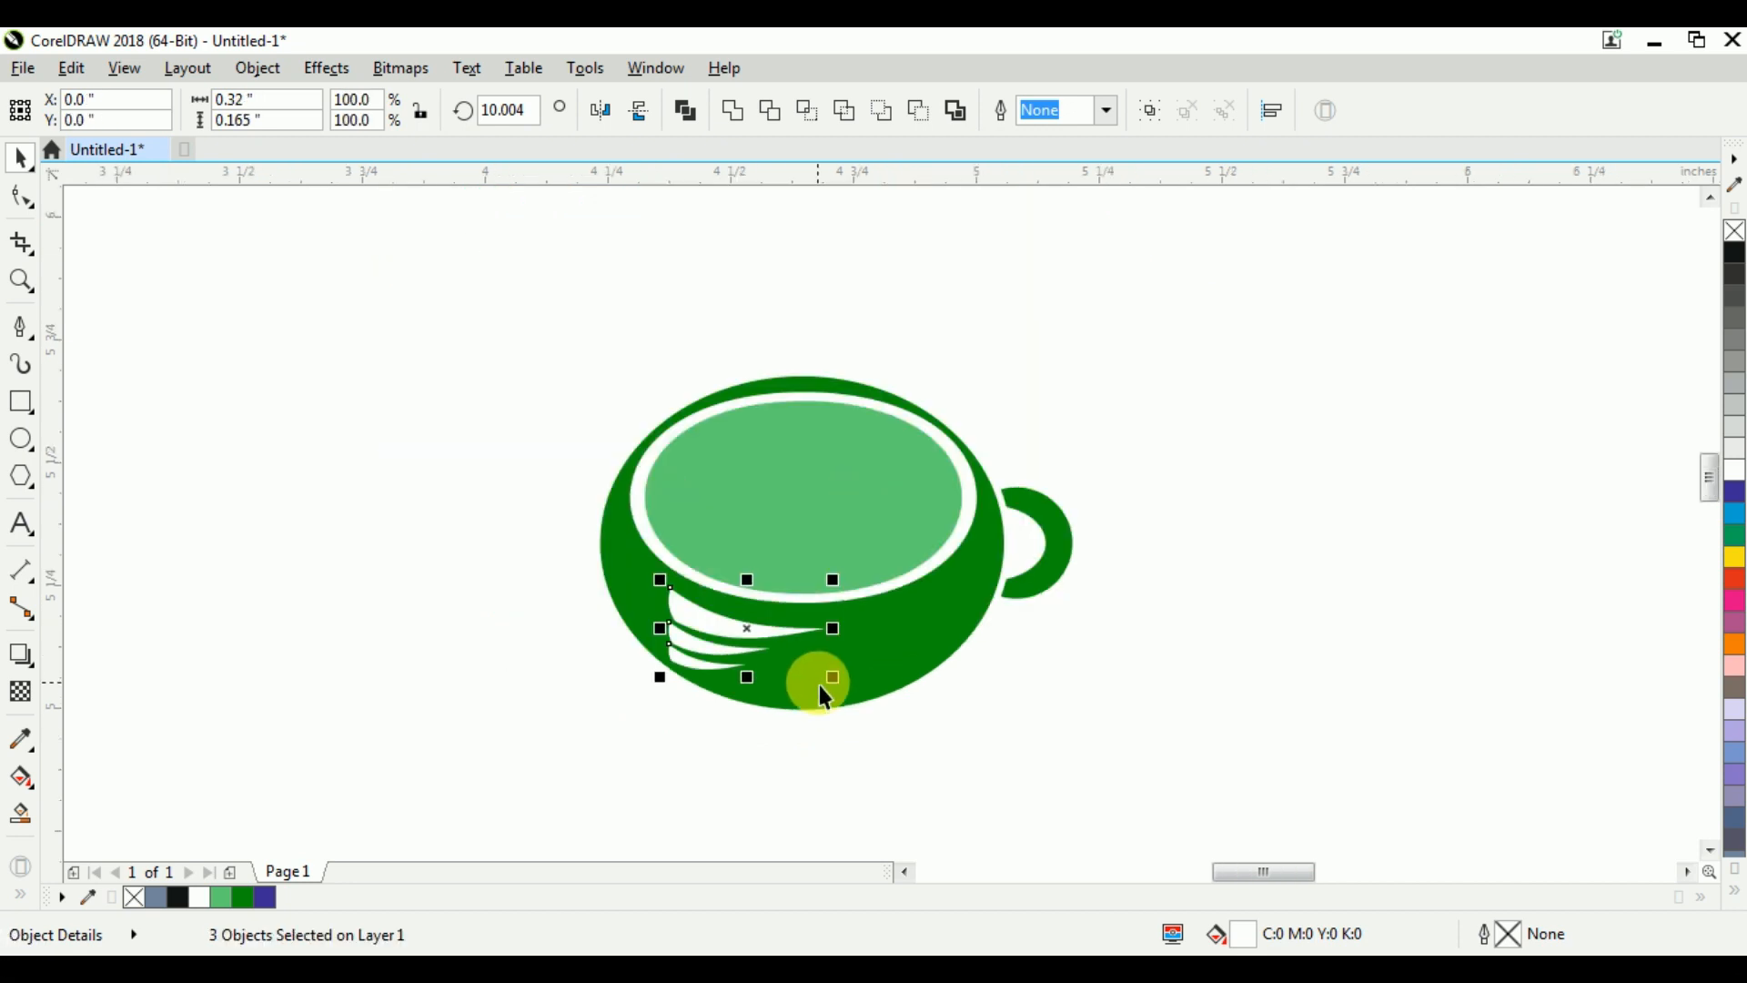
Nudge the three white stripes slightly right, inside the cup's edge, and deselect them
scroll(747, 678, up, 2)
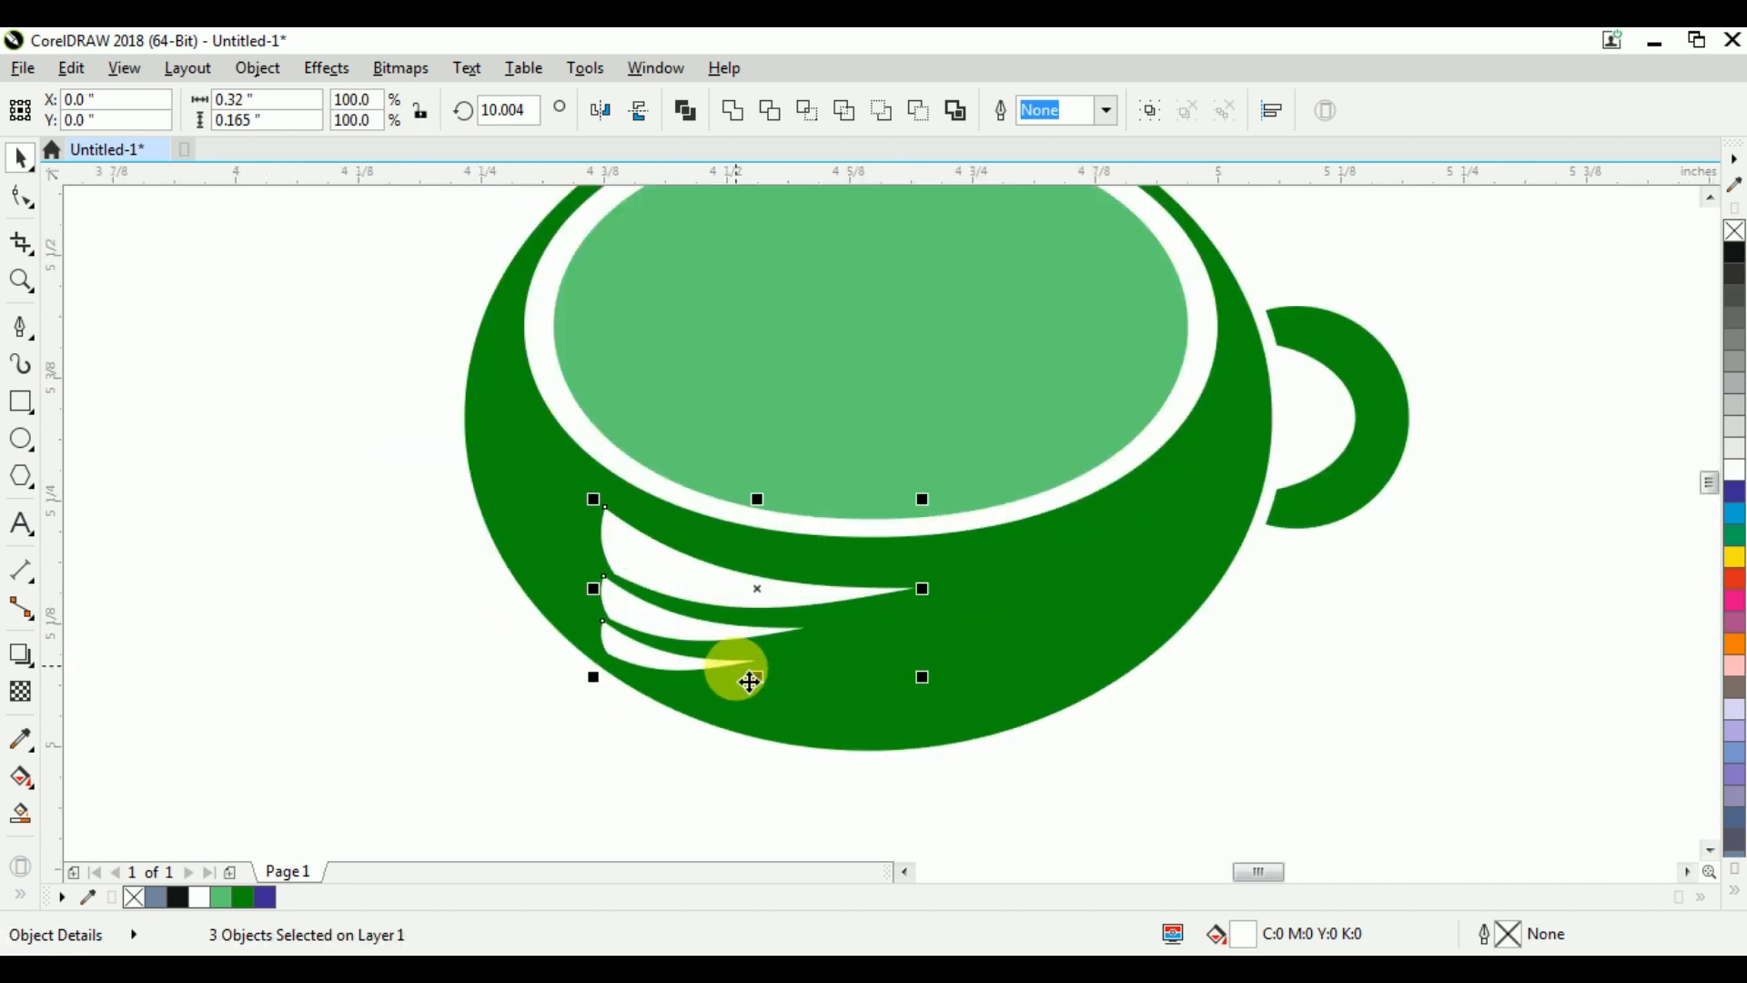
key(ctrl+Right)
key(ctrl+Up)
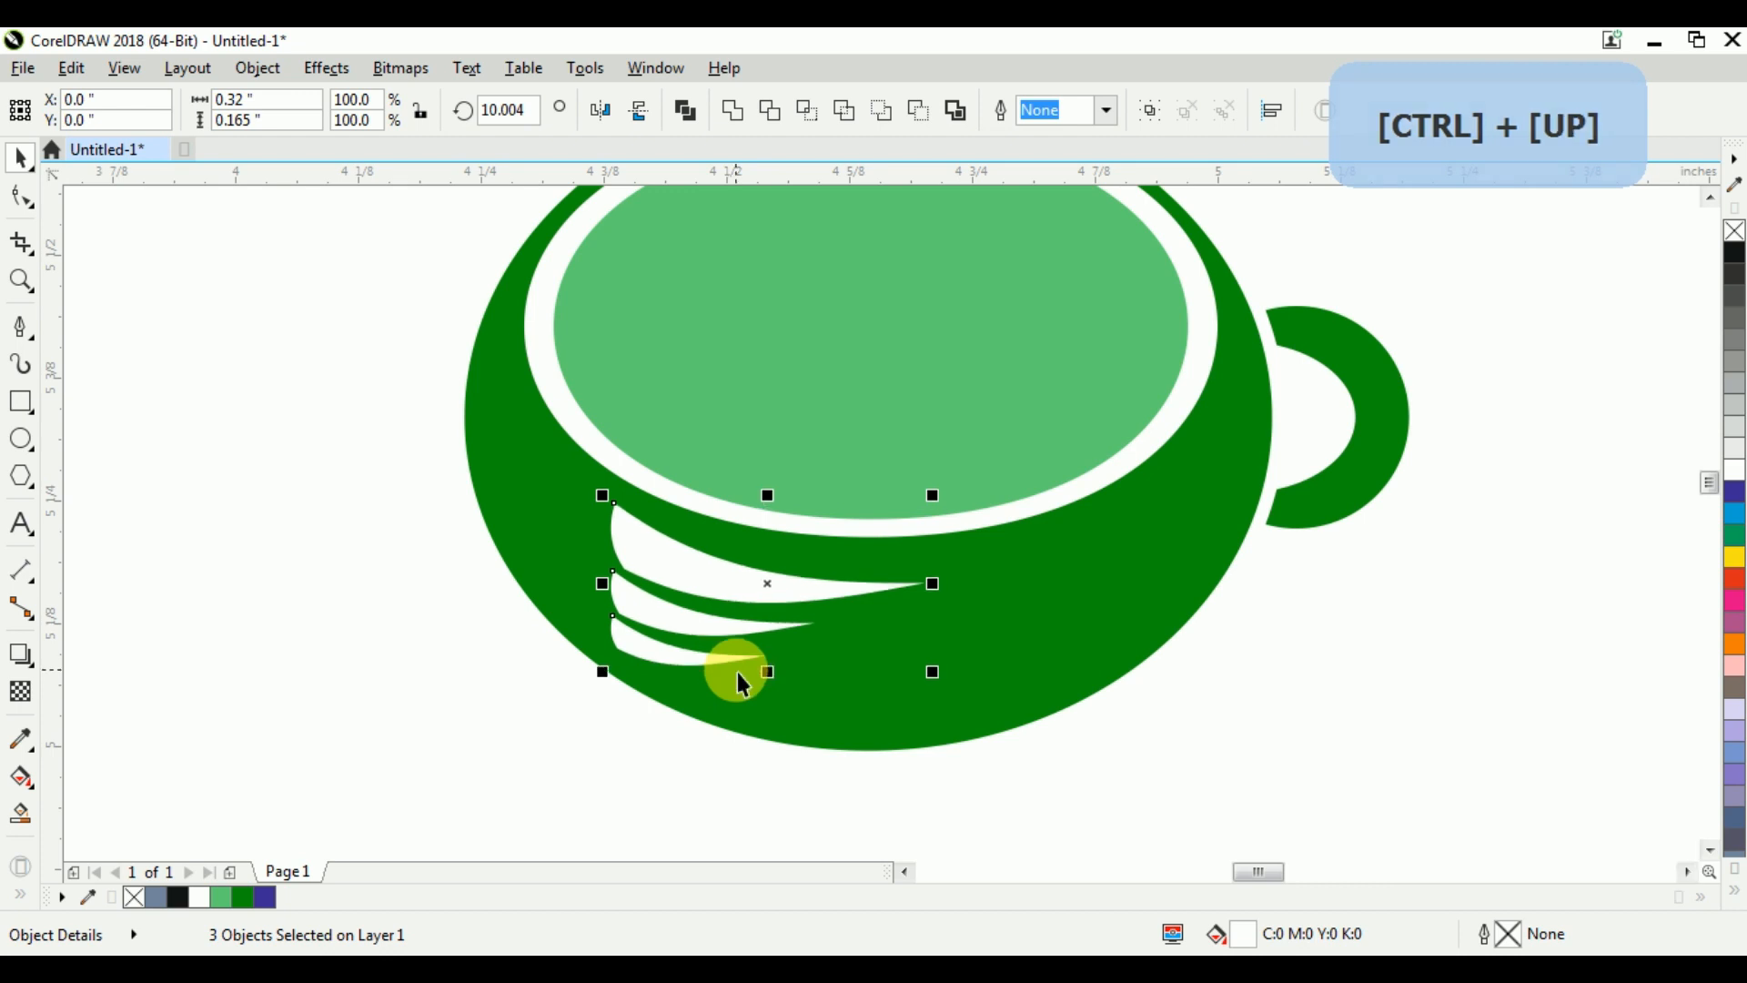
key(ctrl+Down)
click(554, 679)
scroll(707, 611, down, 2)
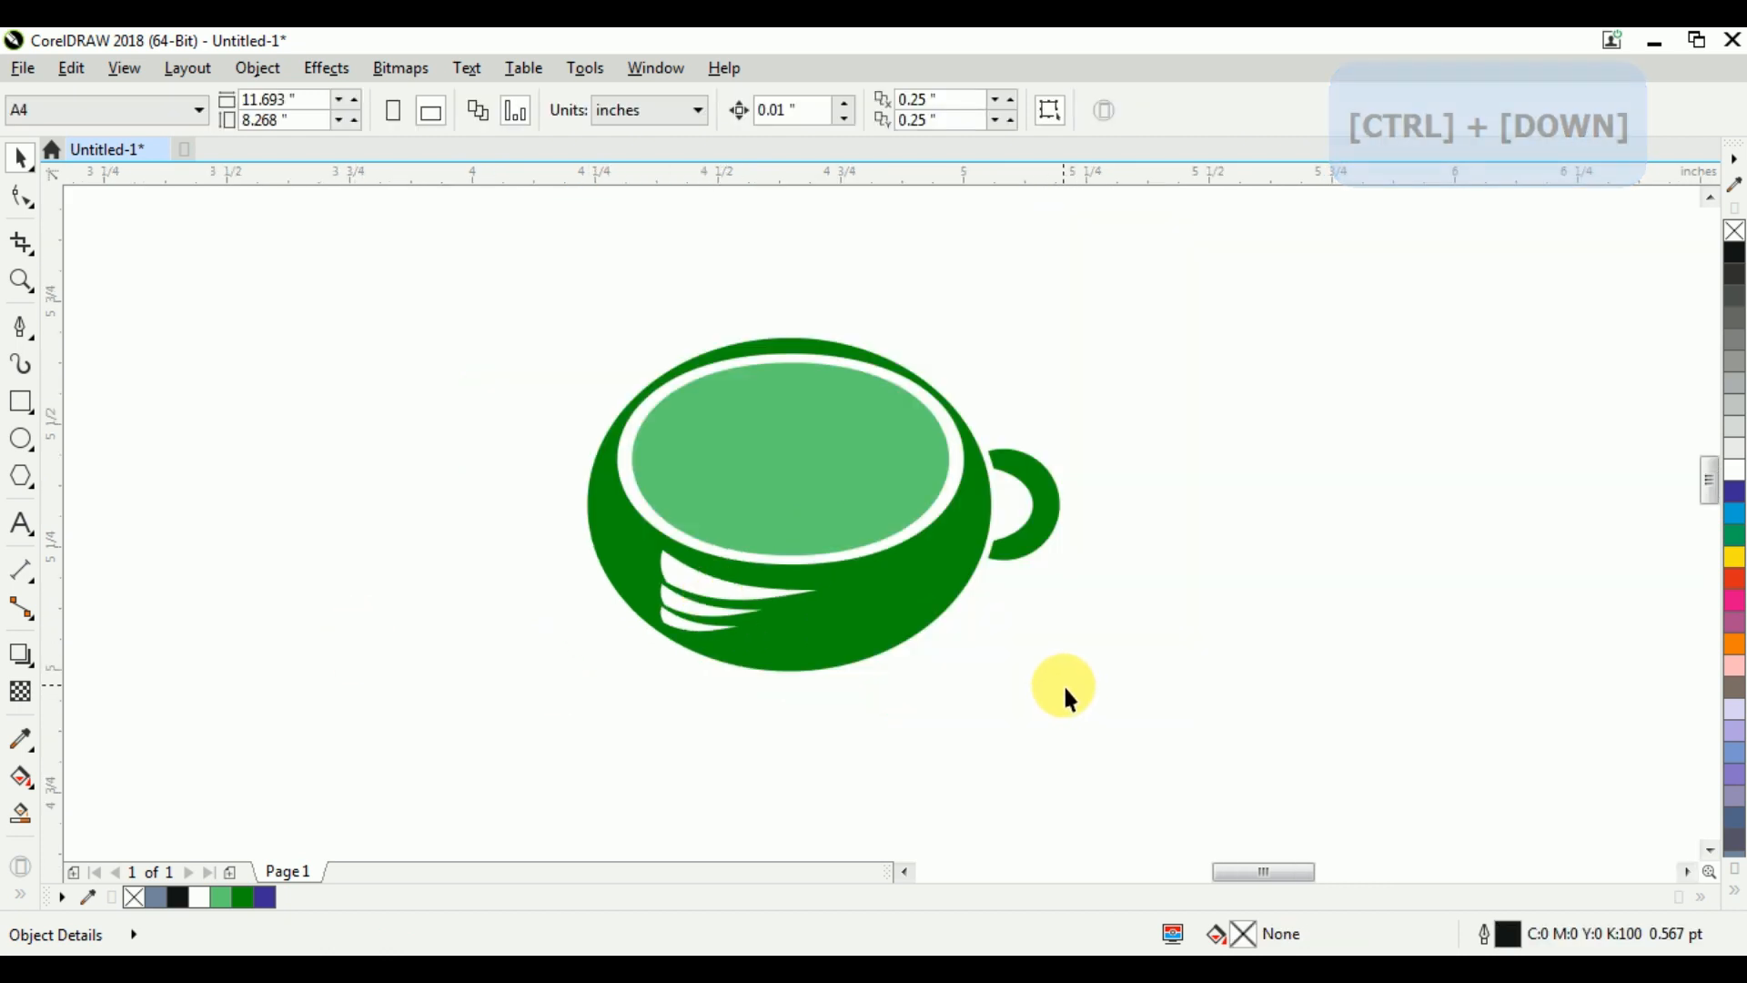
Draw a closed, N-shaped zigzag of about 0.497 by 0.794 inches to the right of the cup with the Pen tool
click(21, 326)
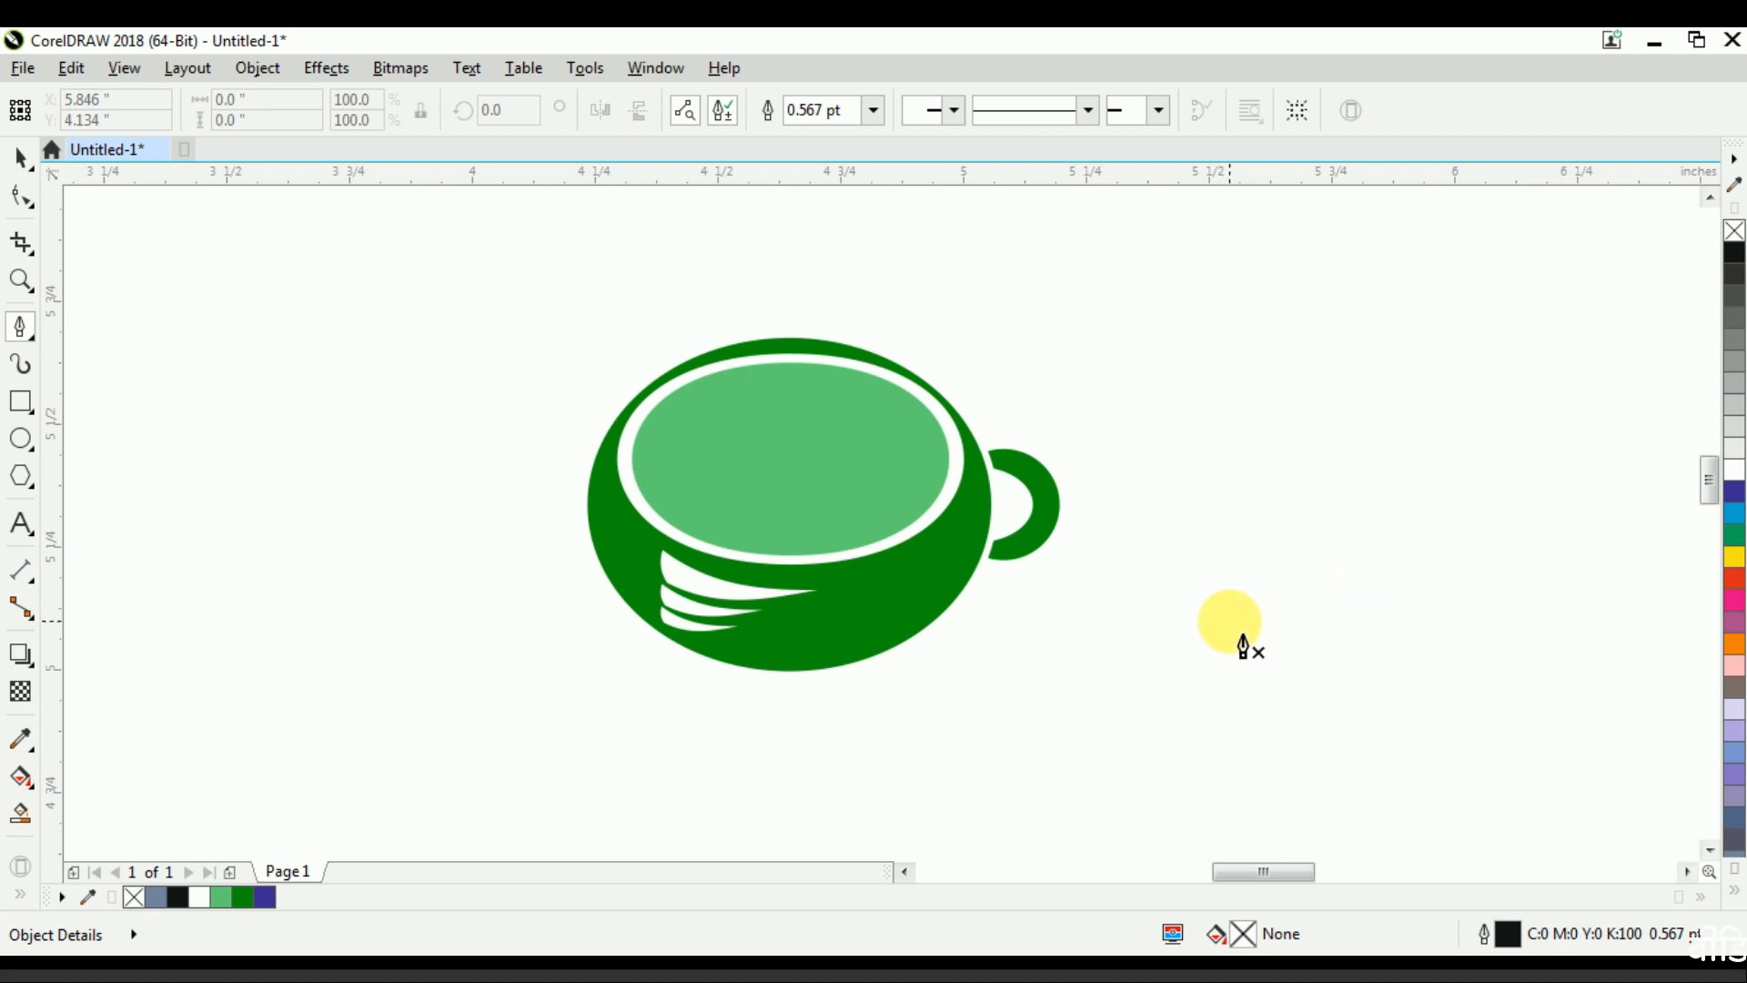
click(1230, 622)
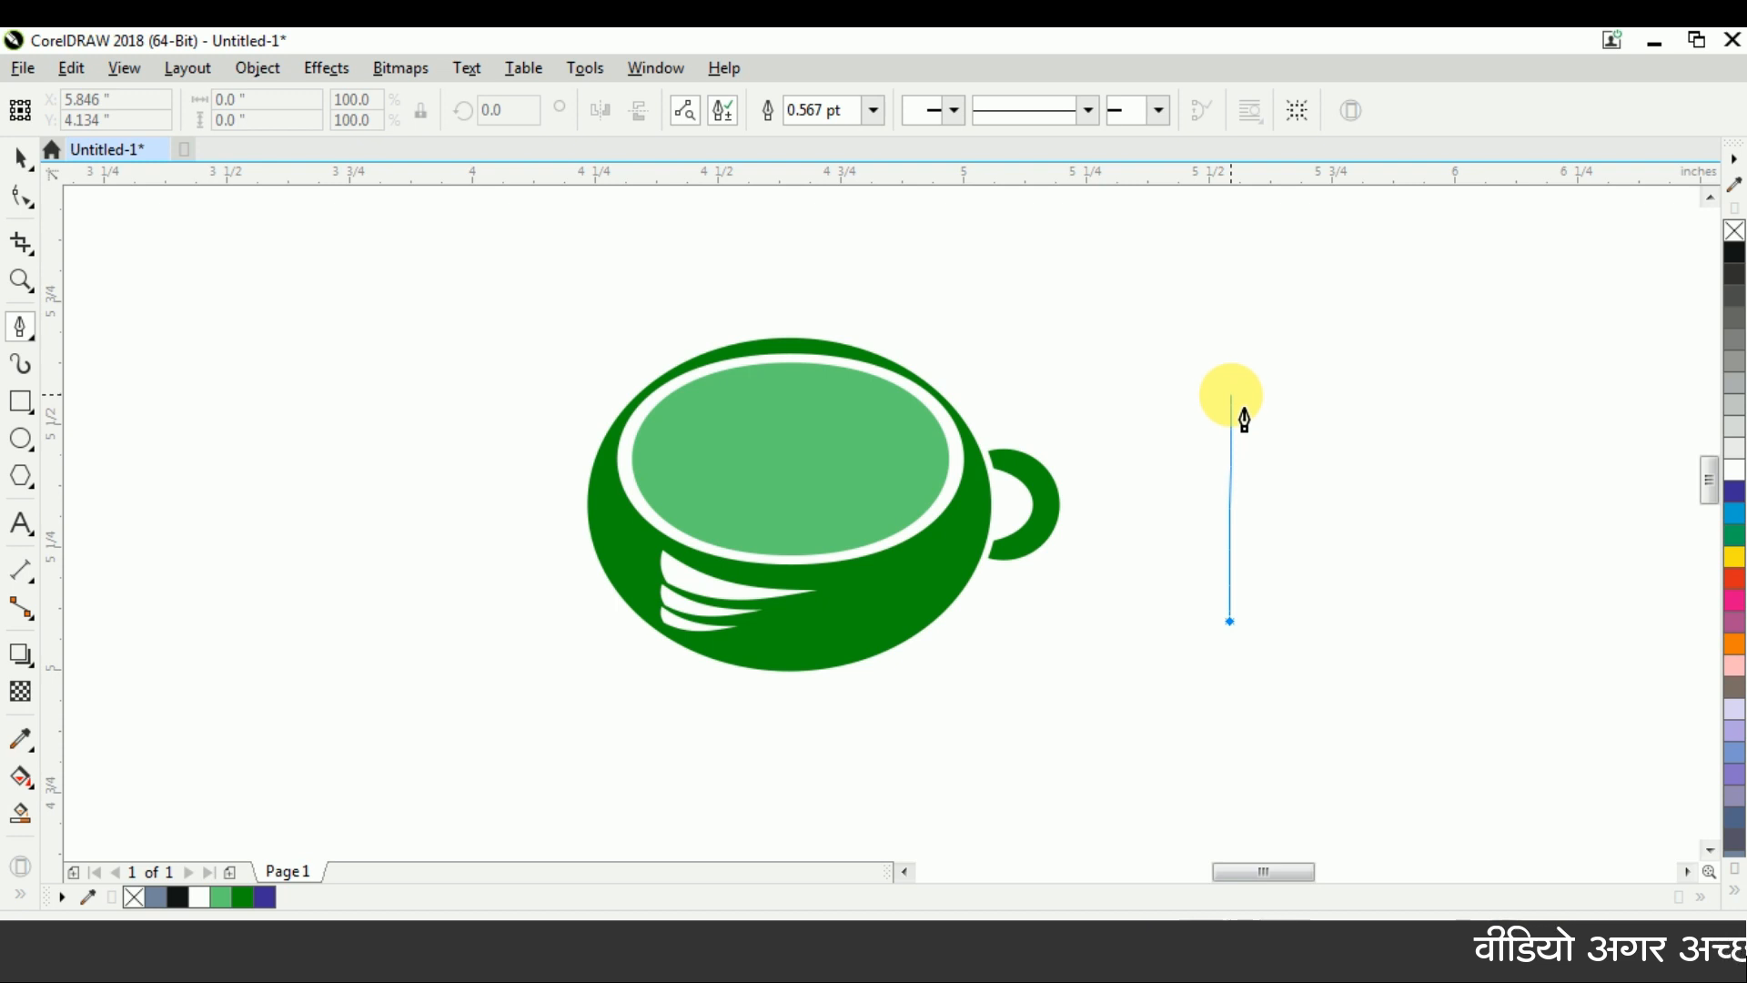
click(1230, 395)
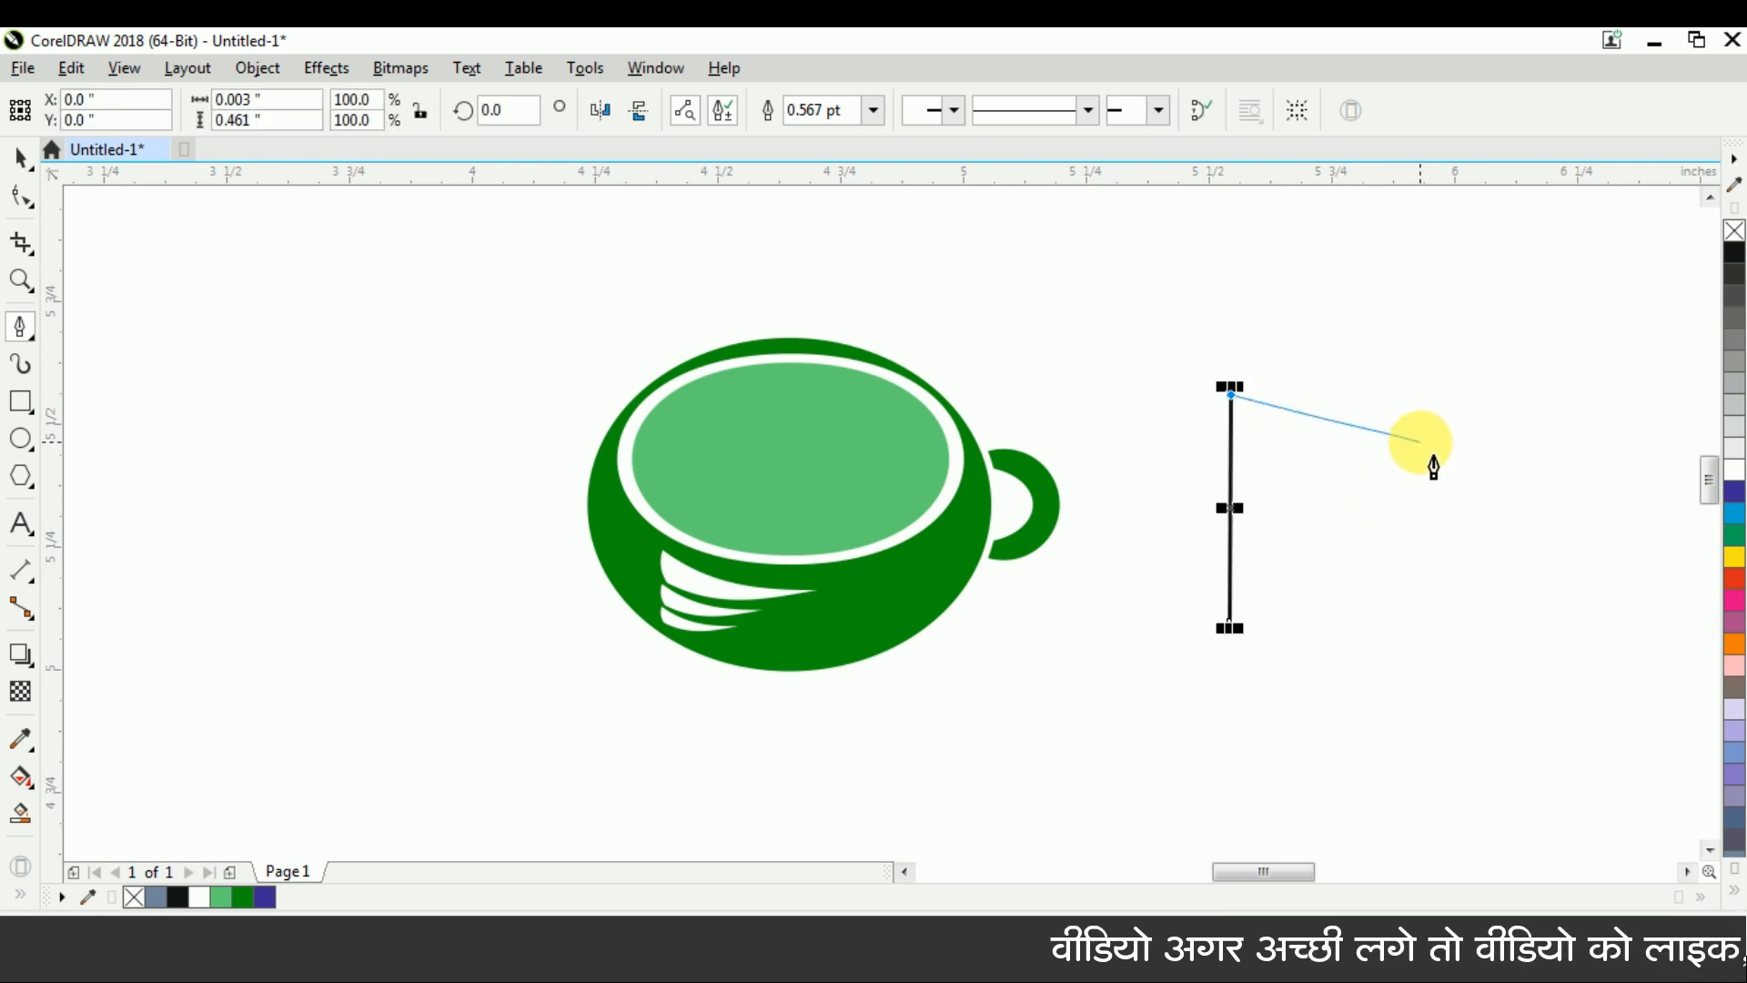
click(1425, 637)
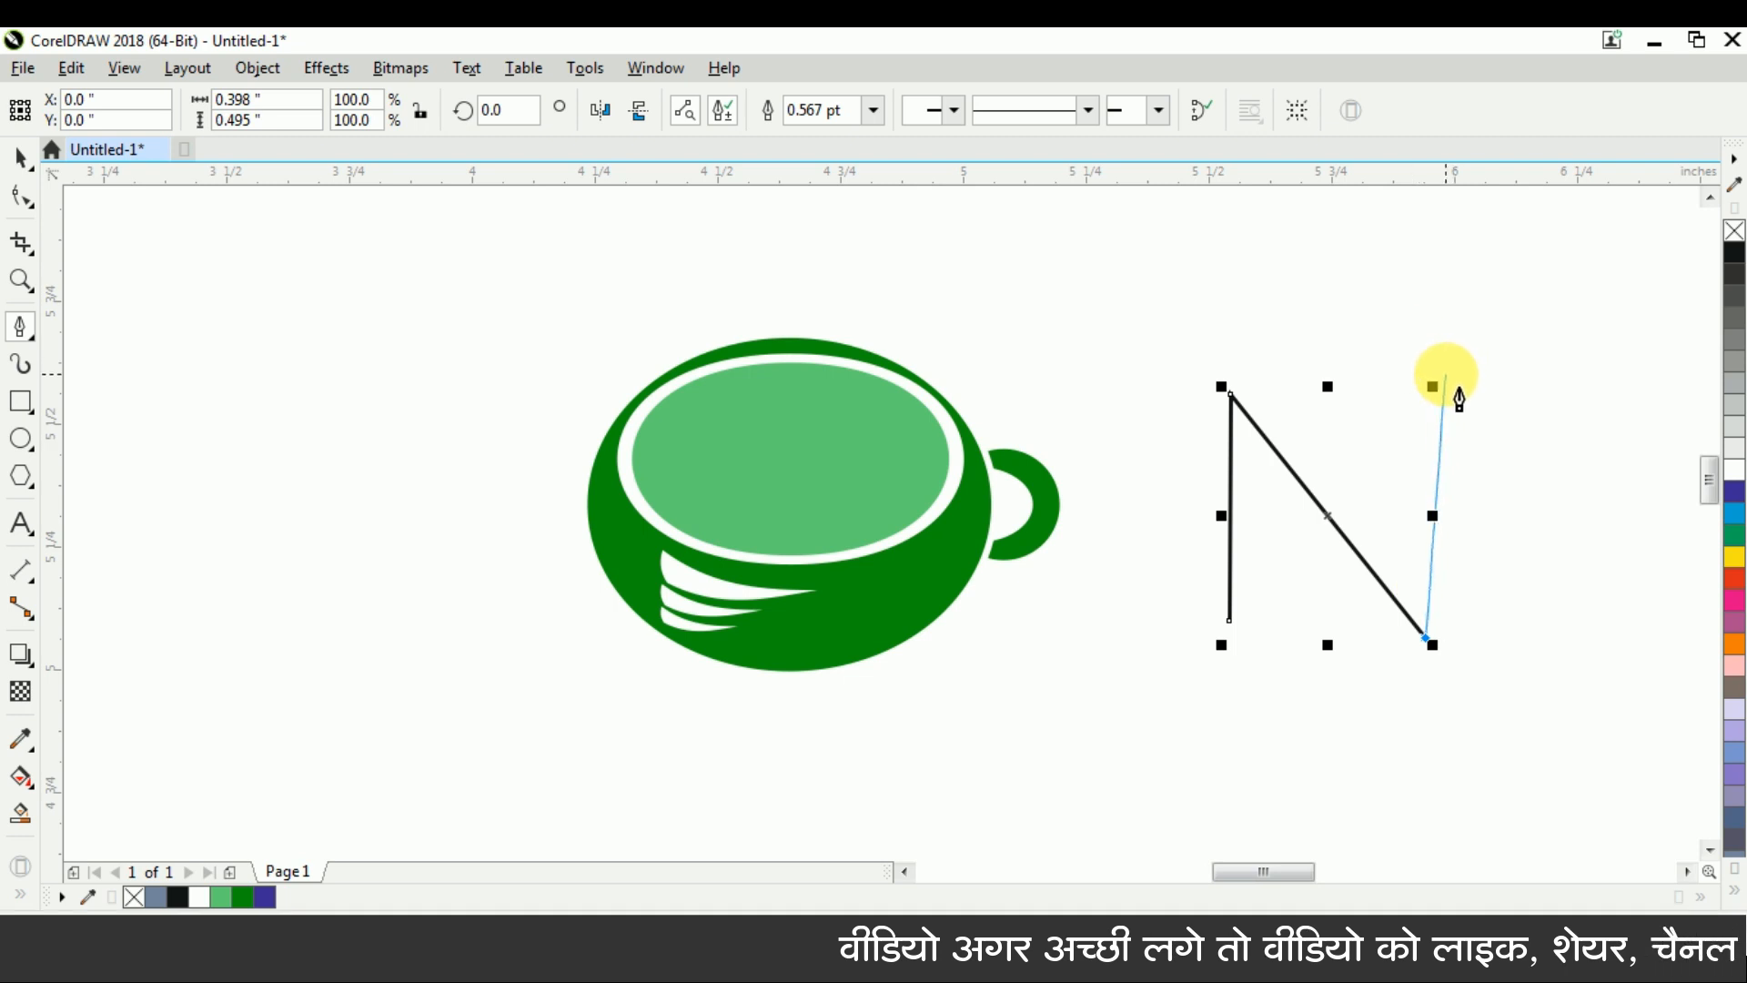
click(1446, 373)
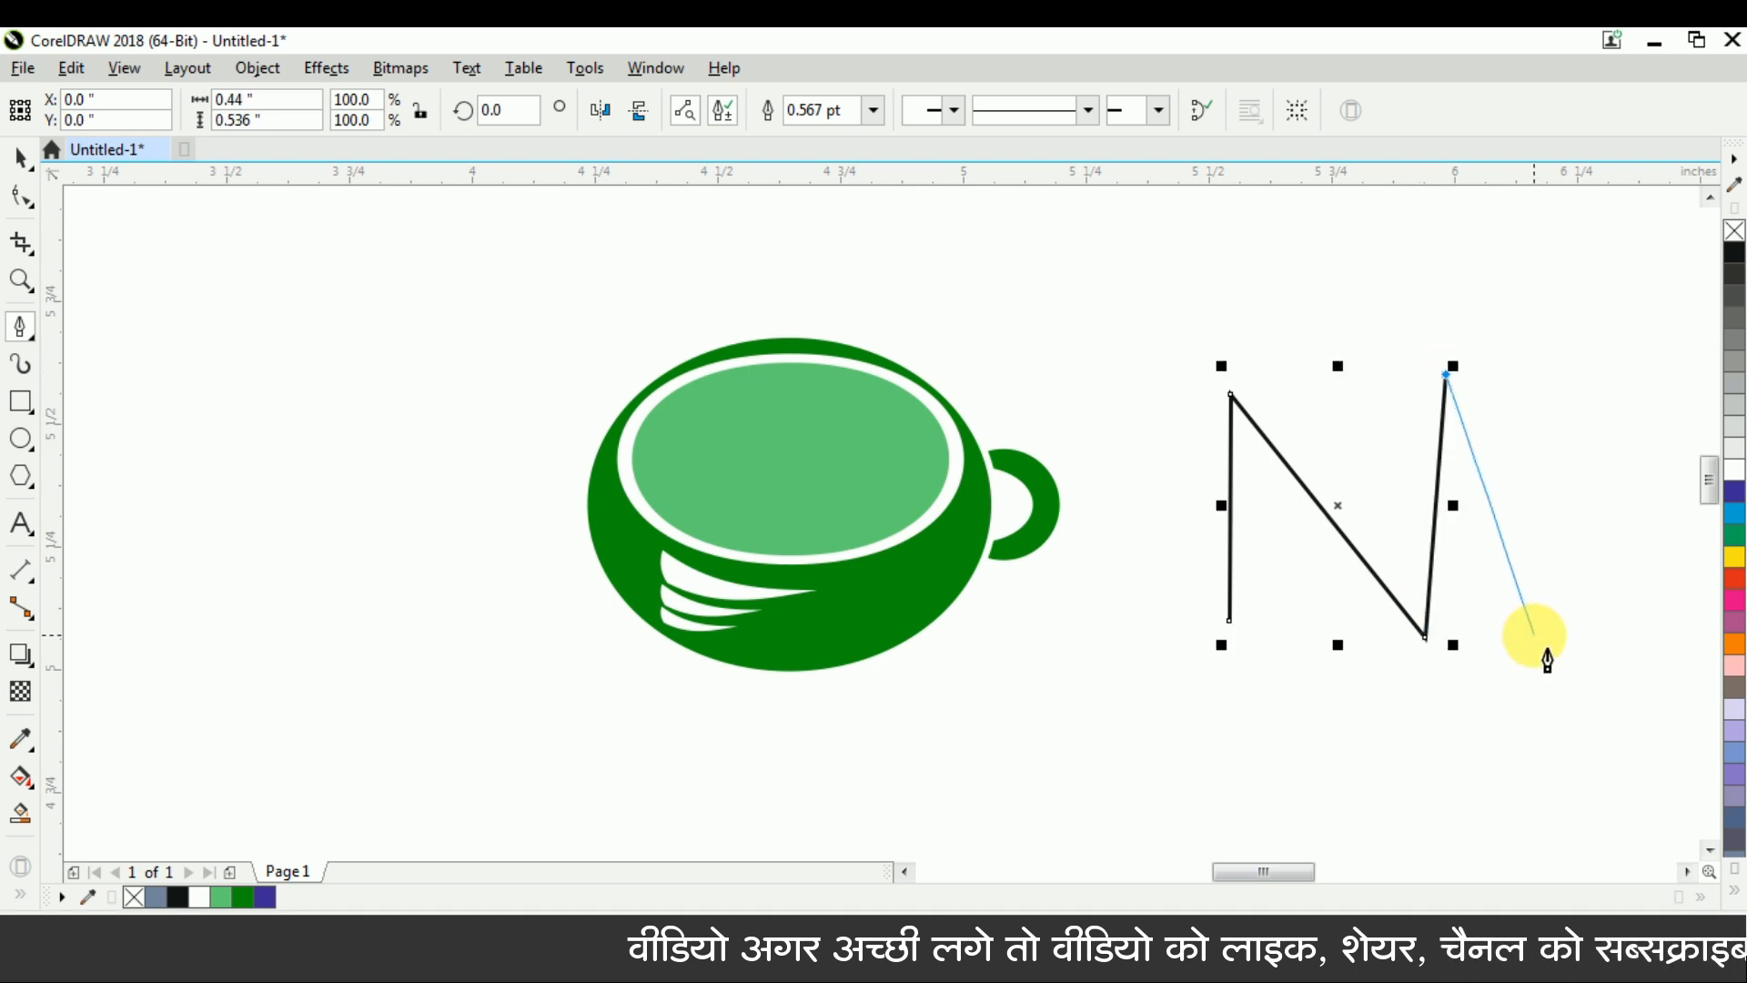
click(1474, 705)
click(1301, 557)
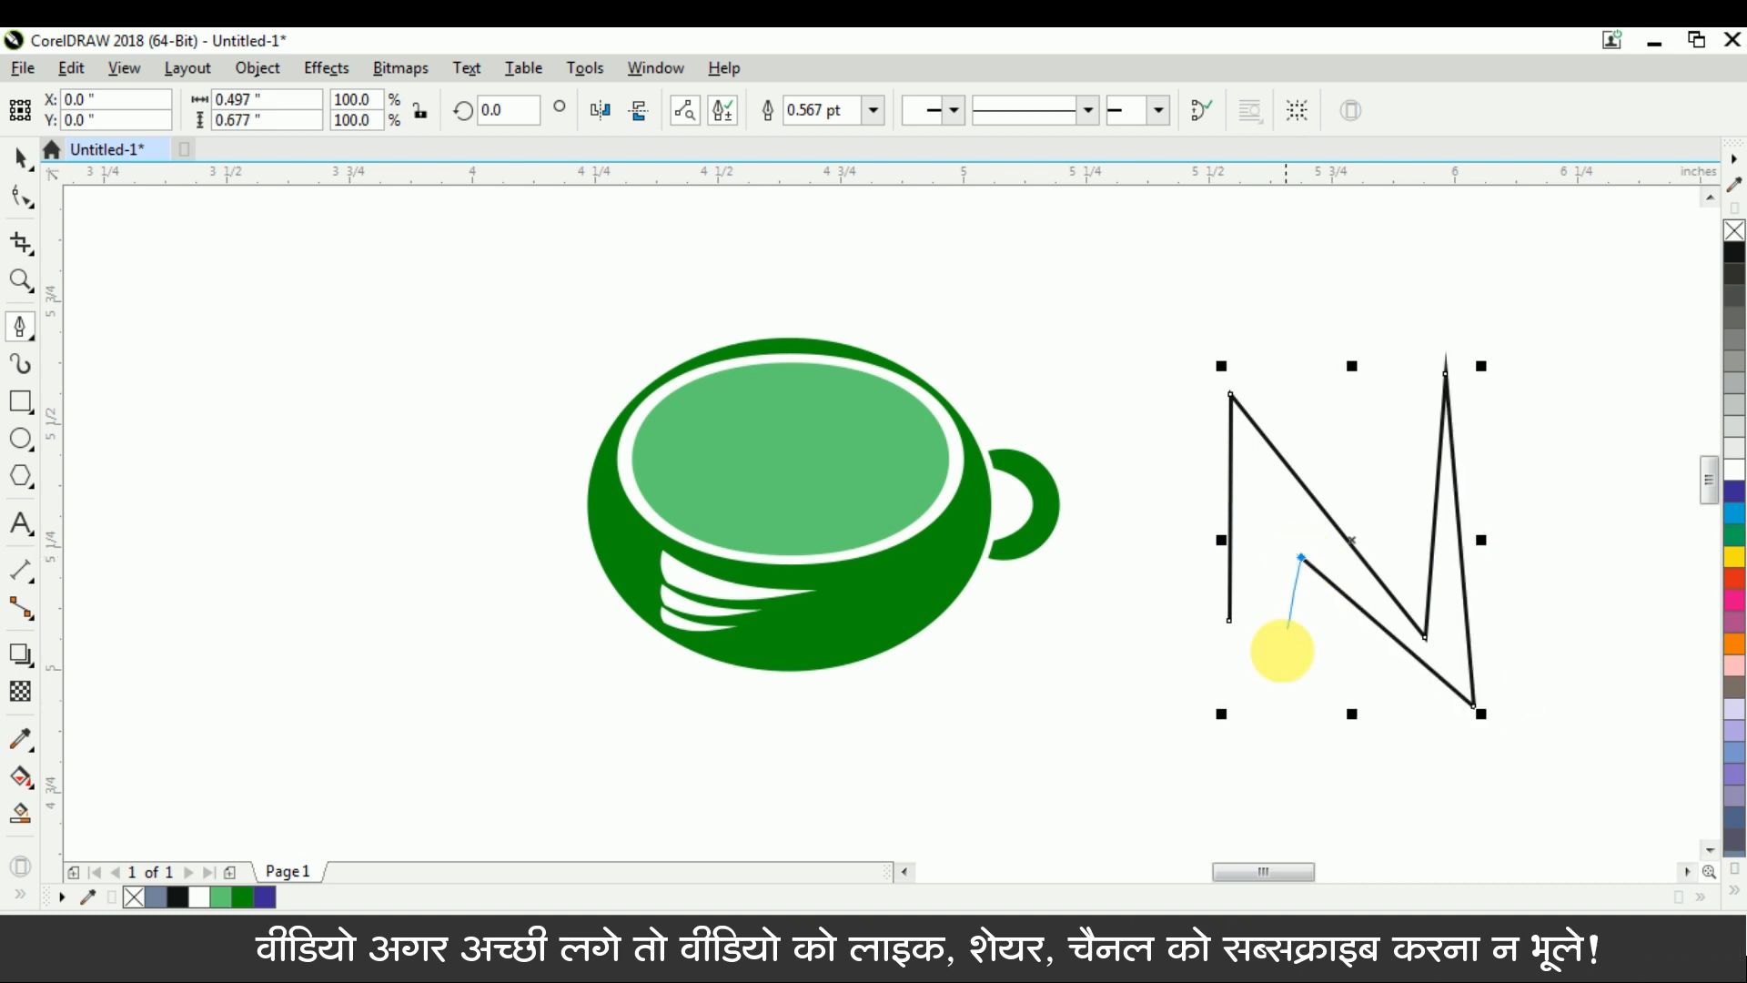
click(1248, 764)
click(1229, 620)
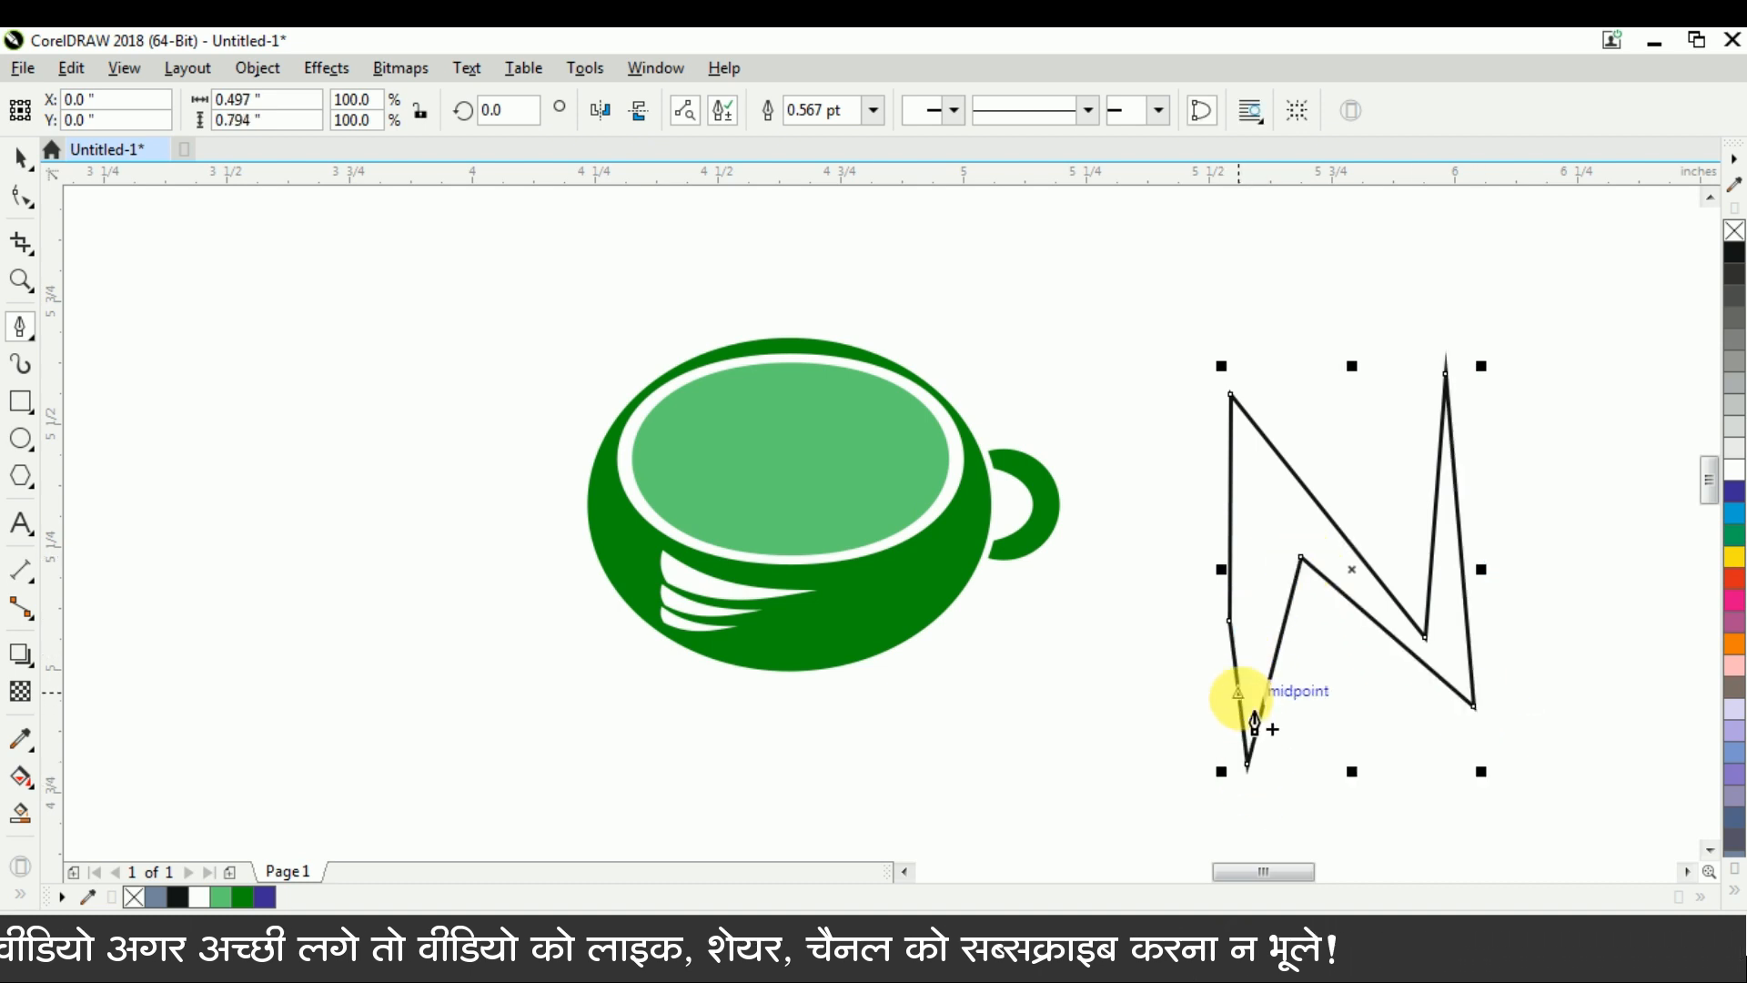
Convert the segment at the zigzag's upper-right tip to a curve with the Shape tool
key(ctrl+space)
drag(1168, 337, 1594, 799)
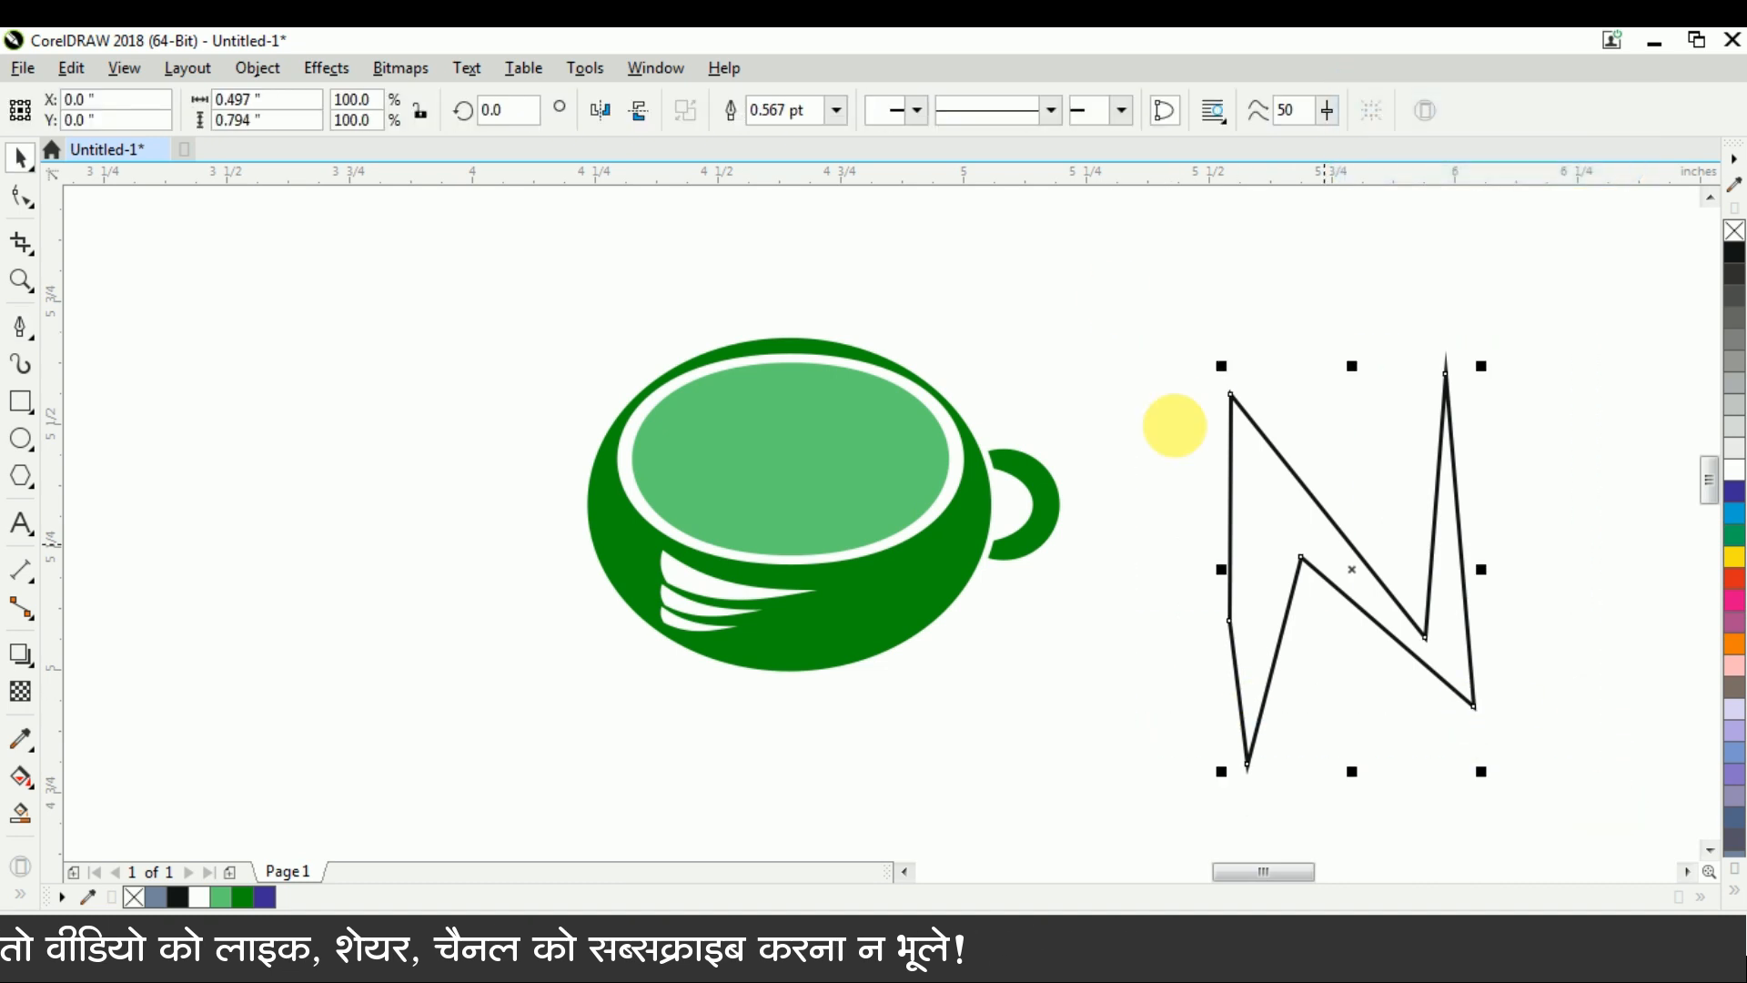
click(22, 198)
right_click(1447, 371)
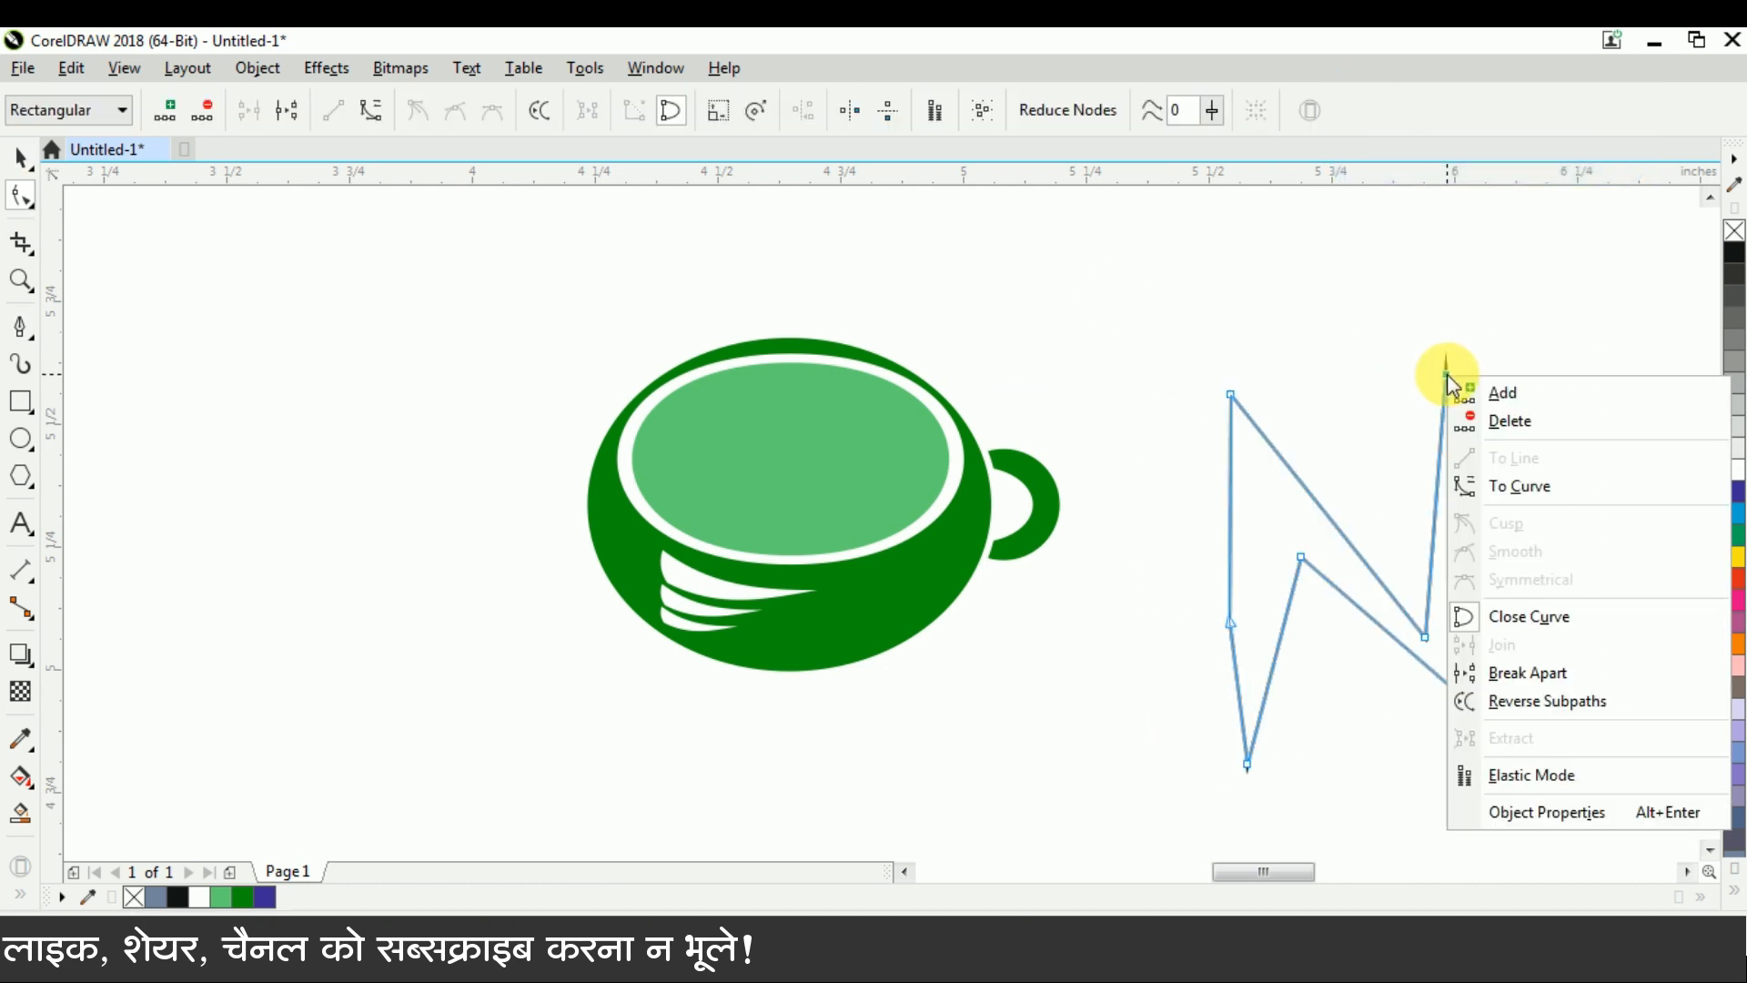
click(1530, 490)
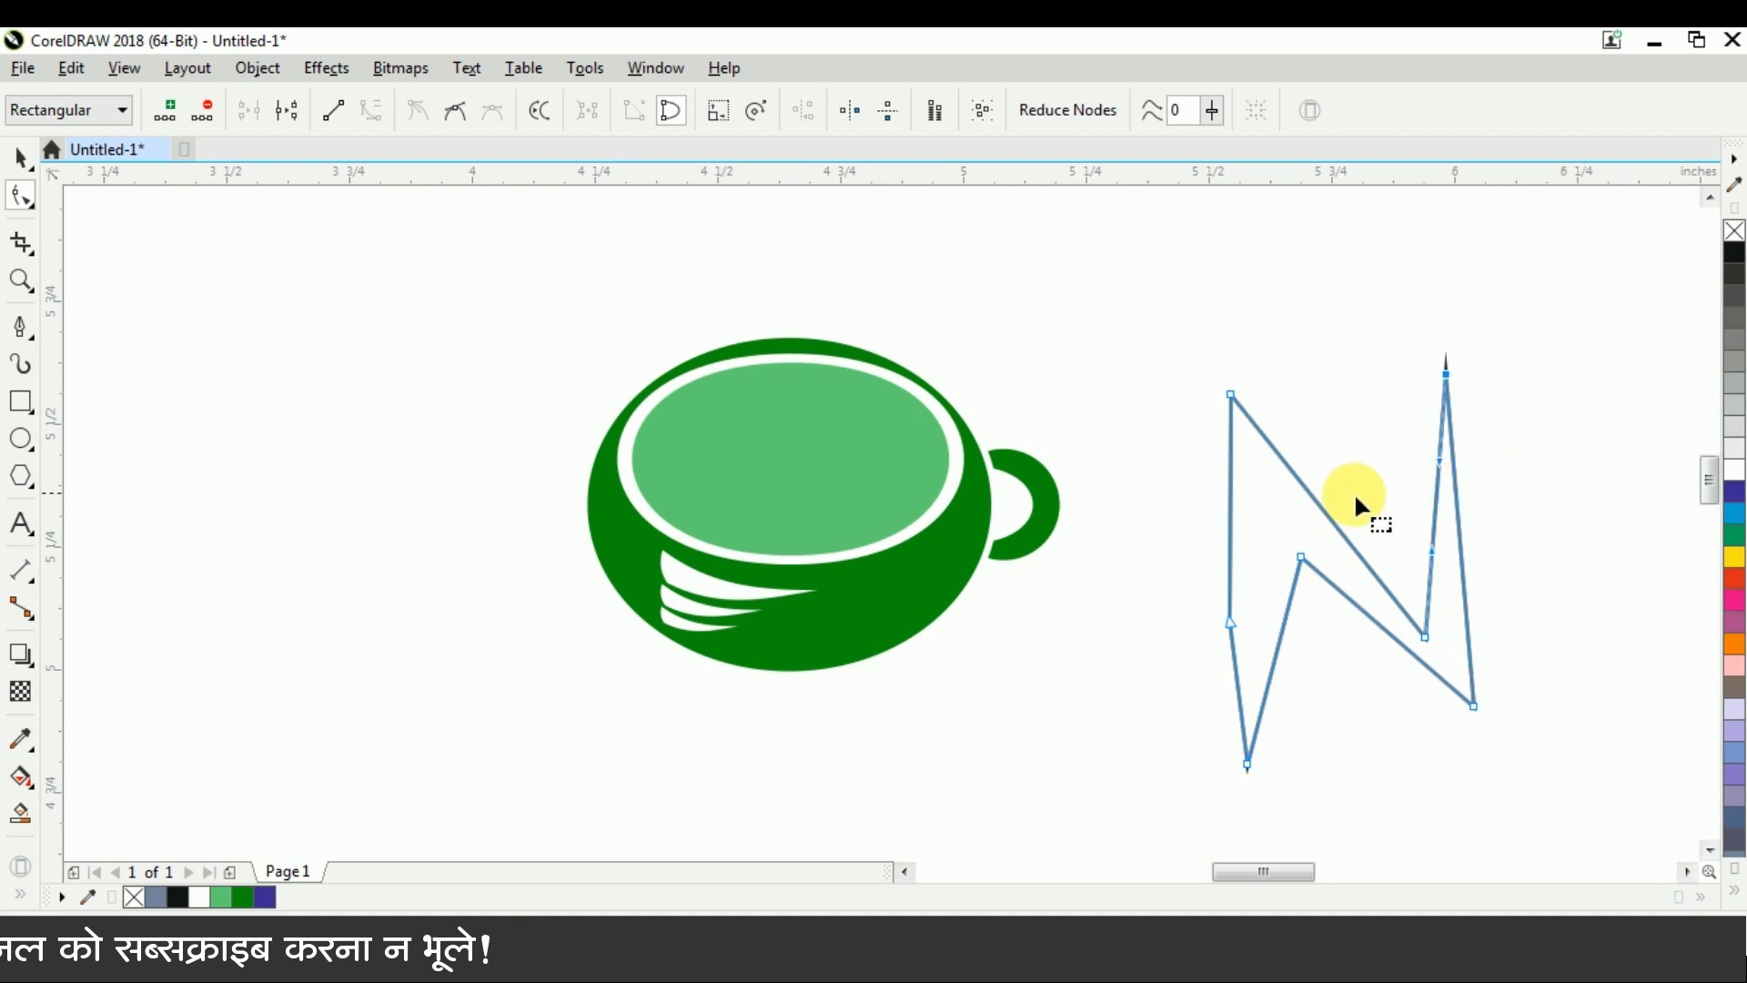
Delete the extra node on the zigzag's left side and undo the trial move of that side
drag(1231, 630, 1254, 660)
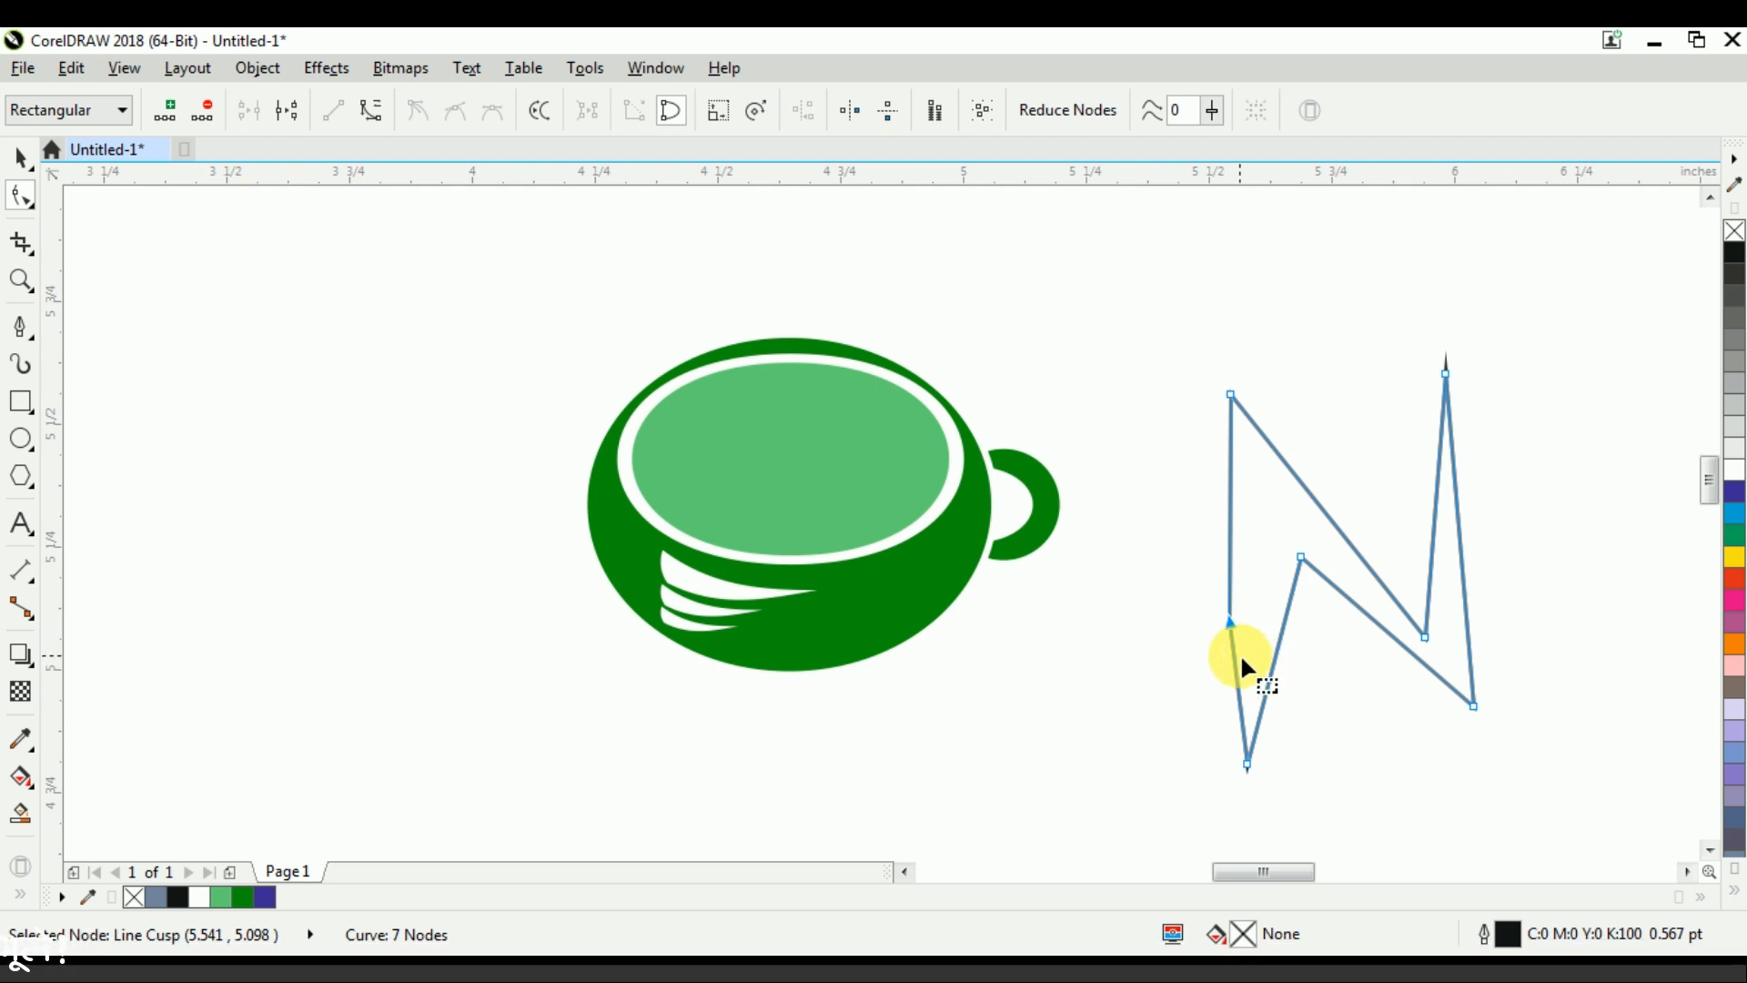
key(Delete)
drag(1238, 568, 1196, 585)
key(ctrl+z)
Select all remaining nodes of the zigzag and convert all its segments to curves
drag(1143, 293, 1552, 800)
right_click(1475, 704)
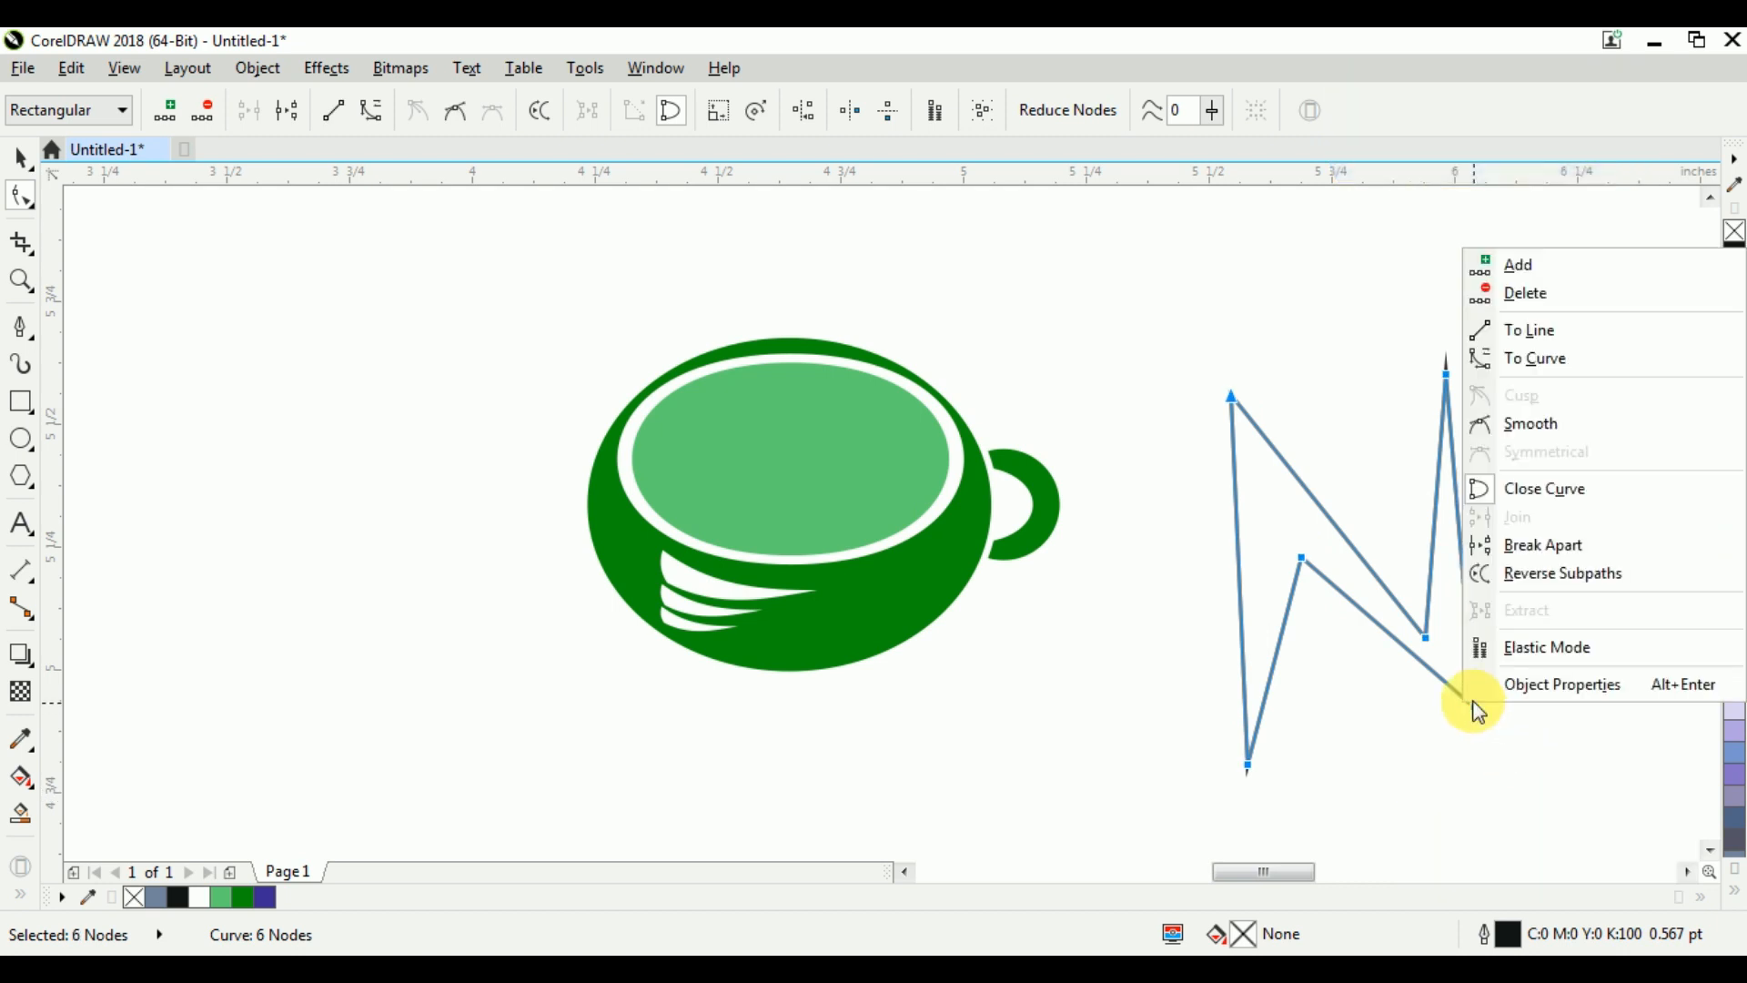
click(1542, 363)
Bow the zigzag's long left side outward and bend the short inner edge beside it into an arch
click(1235, 561)
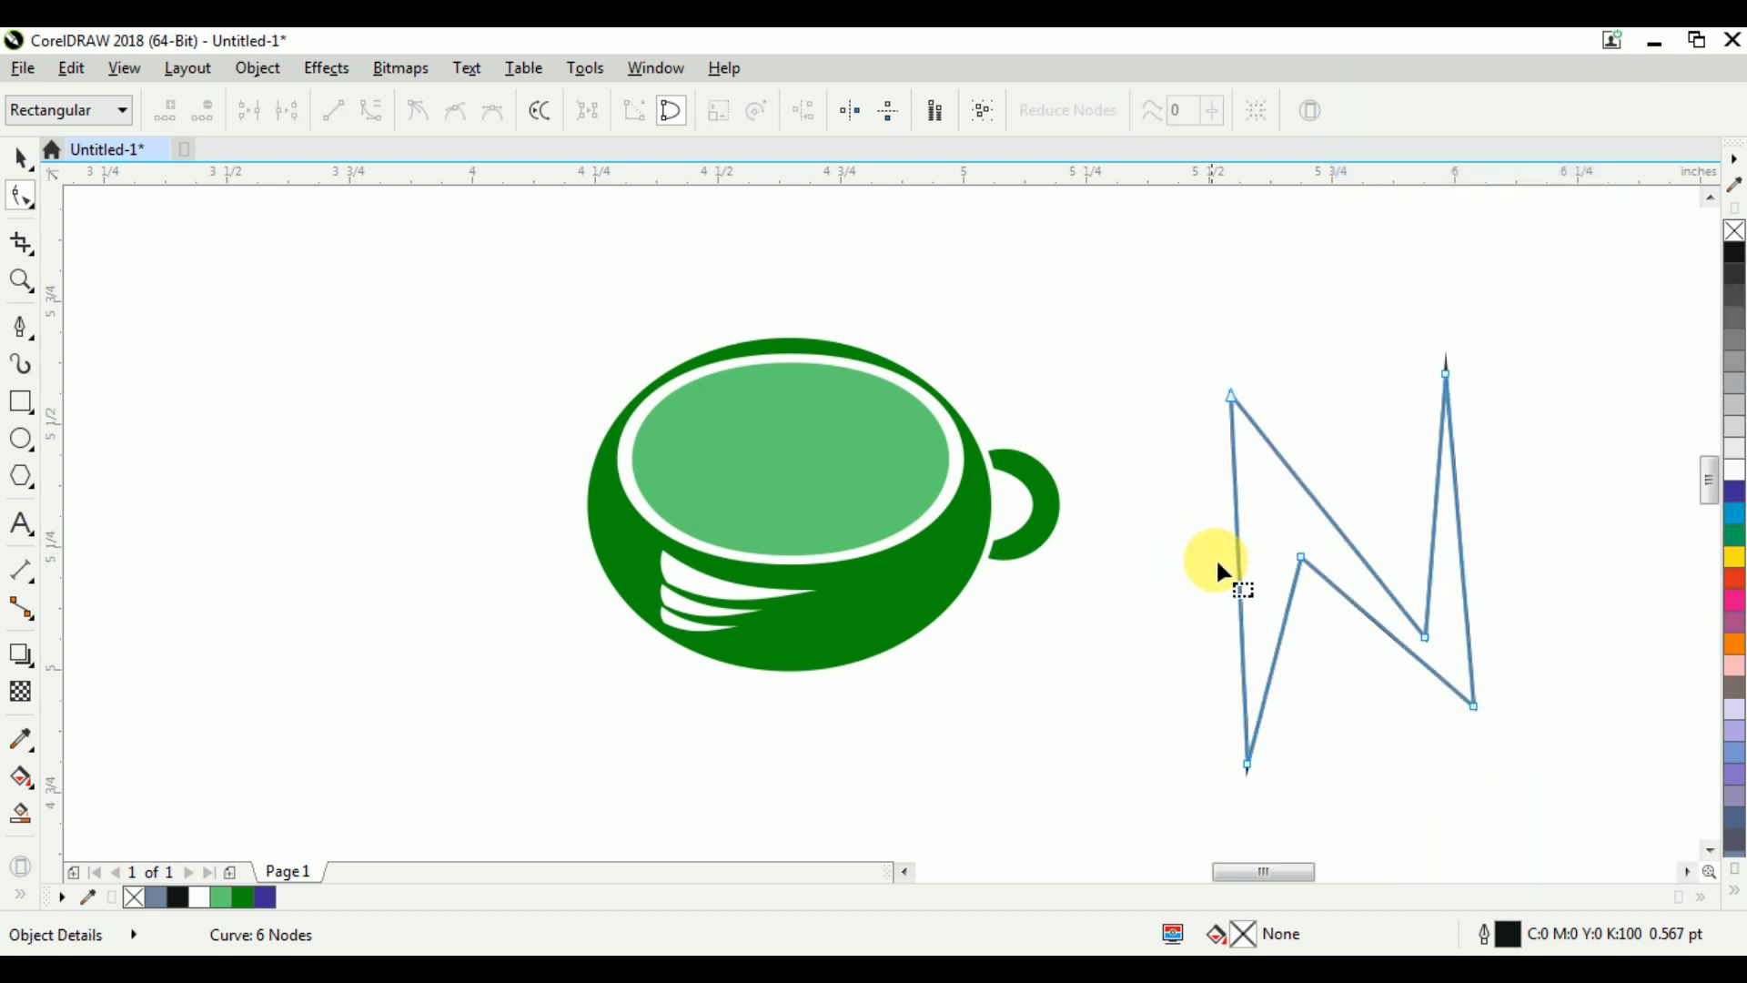
drag(1236, 560, 1194, 565)
mouse_move(1290, 607)
mouse_down()
mouse_move(1243, 587)
mouse_move(1270, 582)
mouse_up()
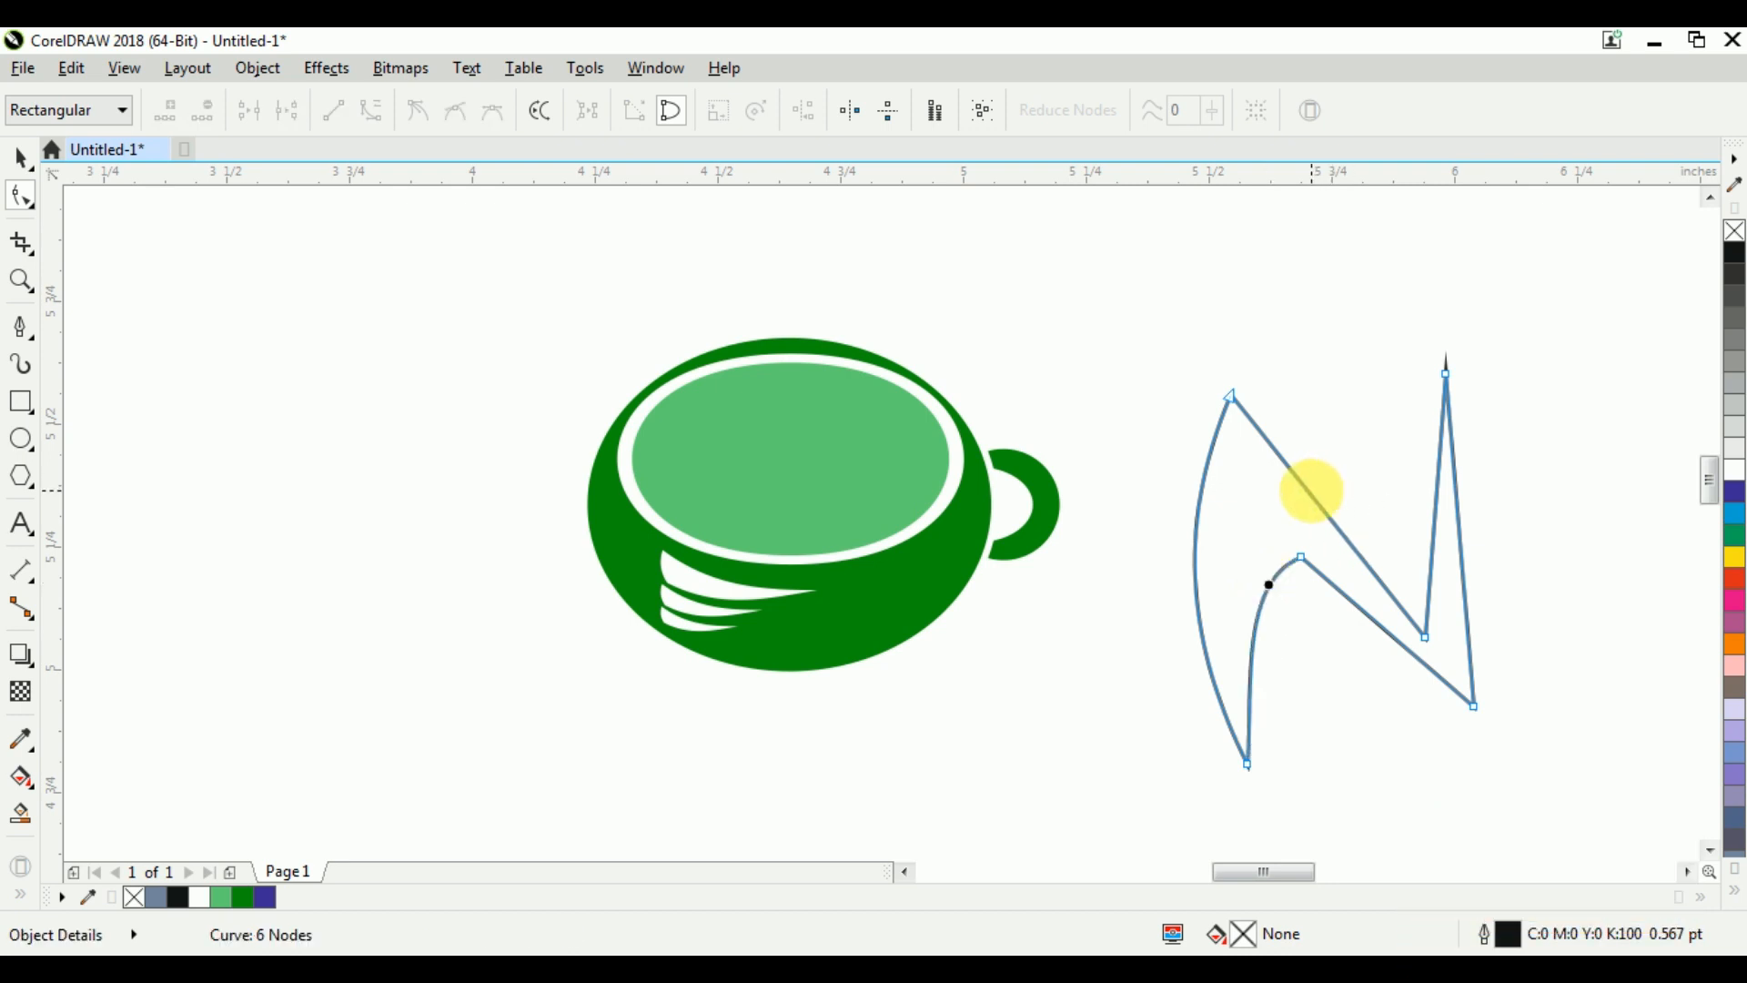
Shape the zigzag's upper and lower diagonal edges into roughly parallel S-curves by adjusting their curve handles
drag(1311, 490, 1325, 472)
drag(1179, 431, 1181, 433)
drag(1310, 456, 1245, 493)
click(1375, 535)
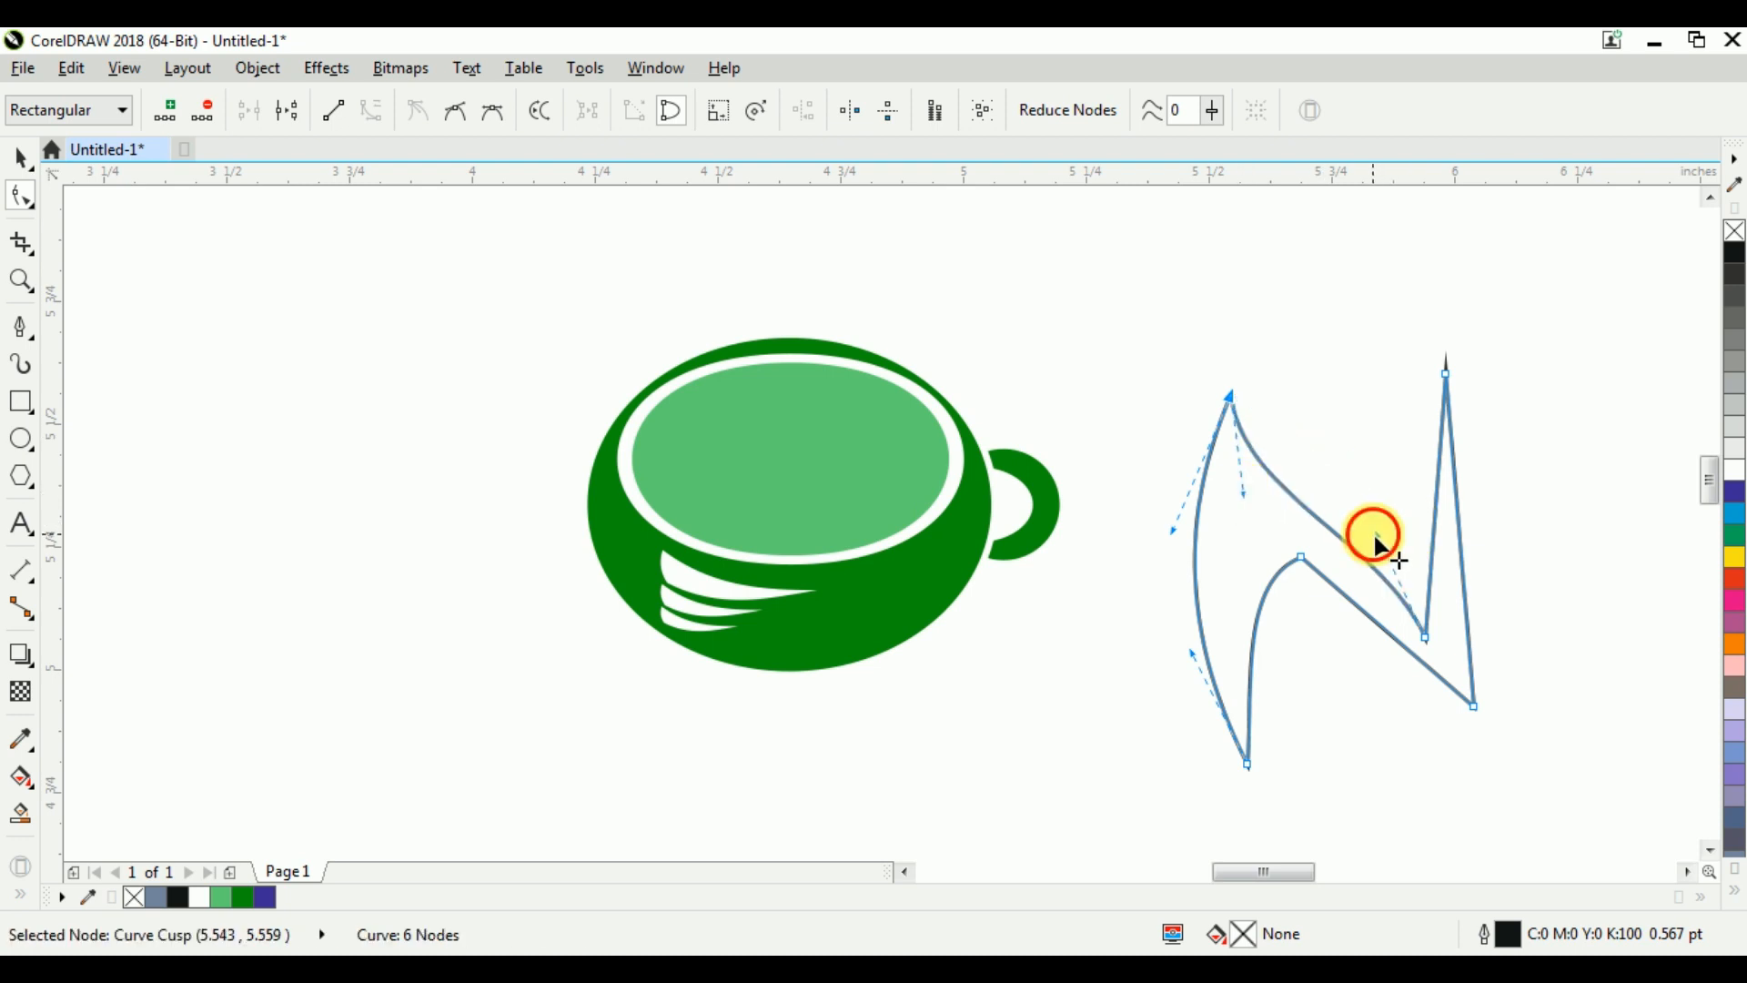
click(1378, 531)
drag(1377, 499, 1460, 678)
drag(1381, 539, 1397, 529)
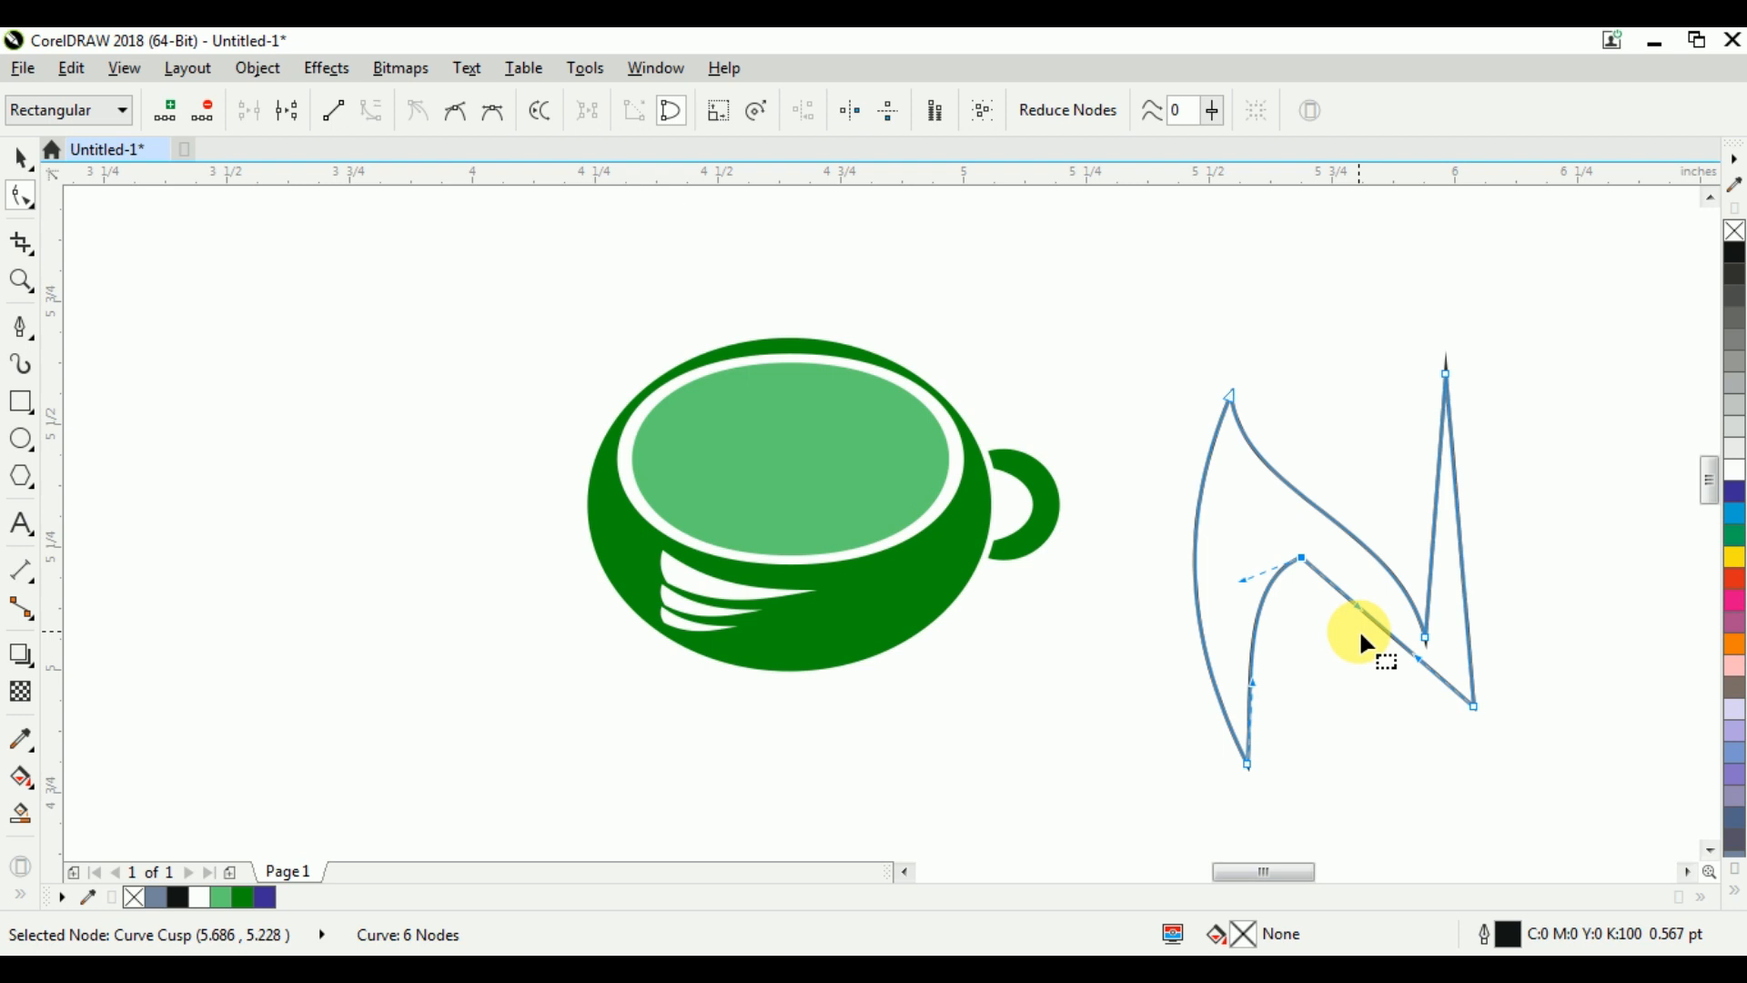
drag(1357, 620, 1354, 575)
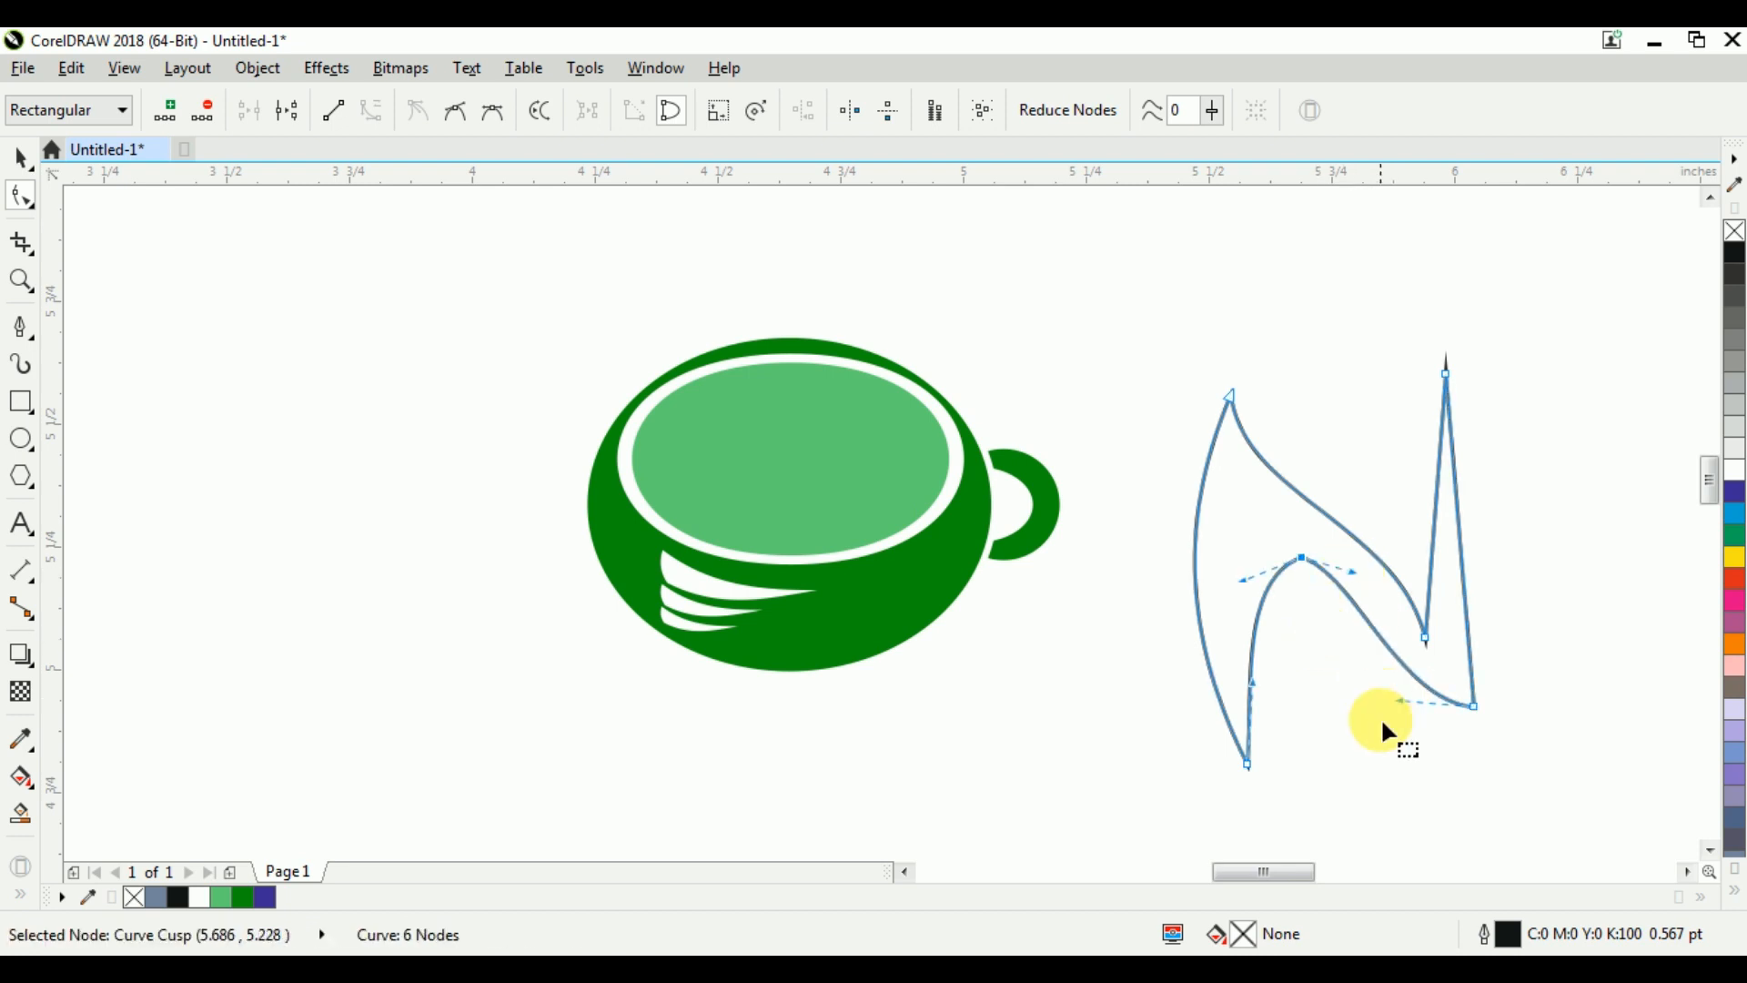
Smooth the N shape's lower diagonal end and bend the inner edges of both its upright strokes into curves
drag(1402, 704, 1396, 721)
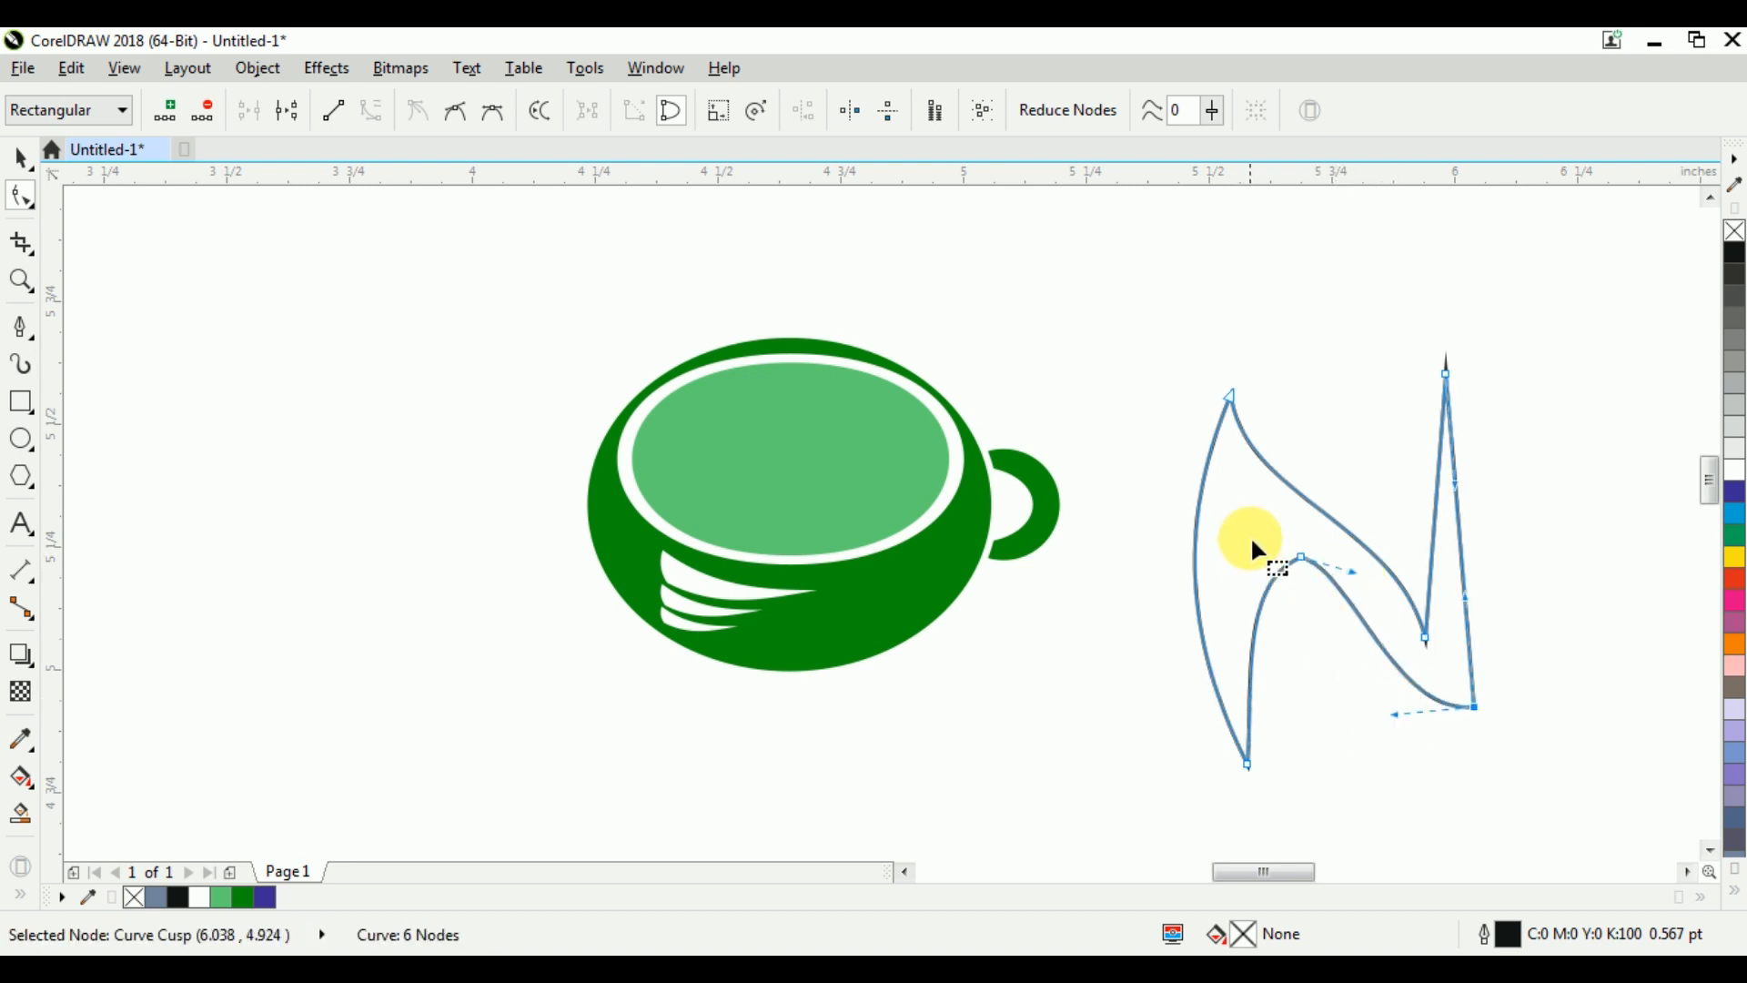
drag(1249, 637, 1315, 655)
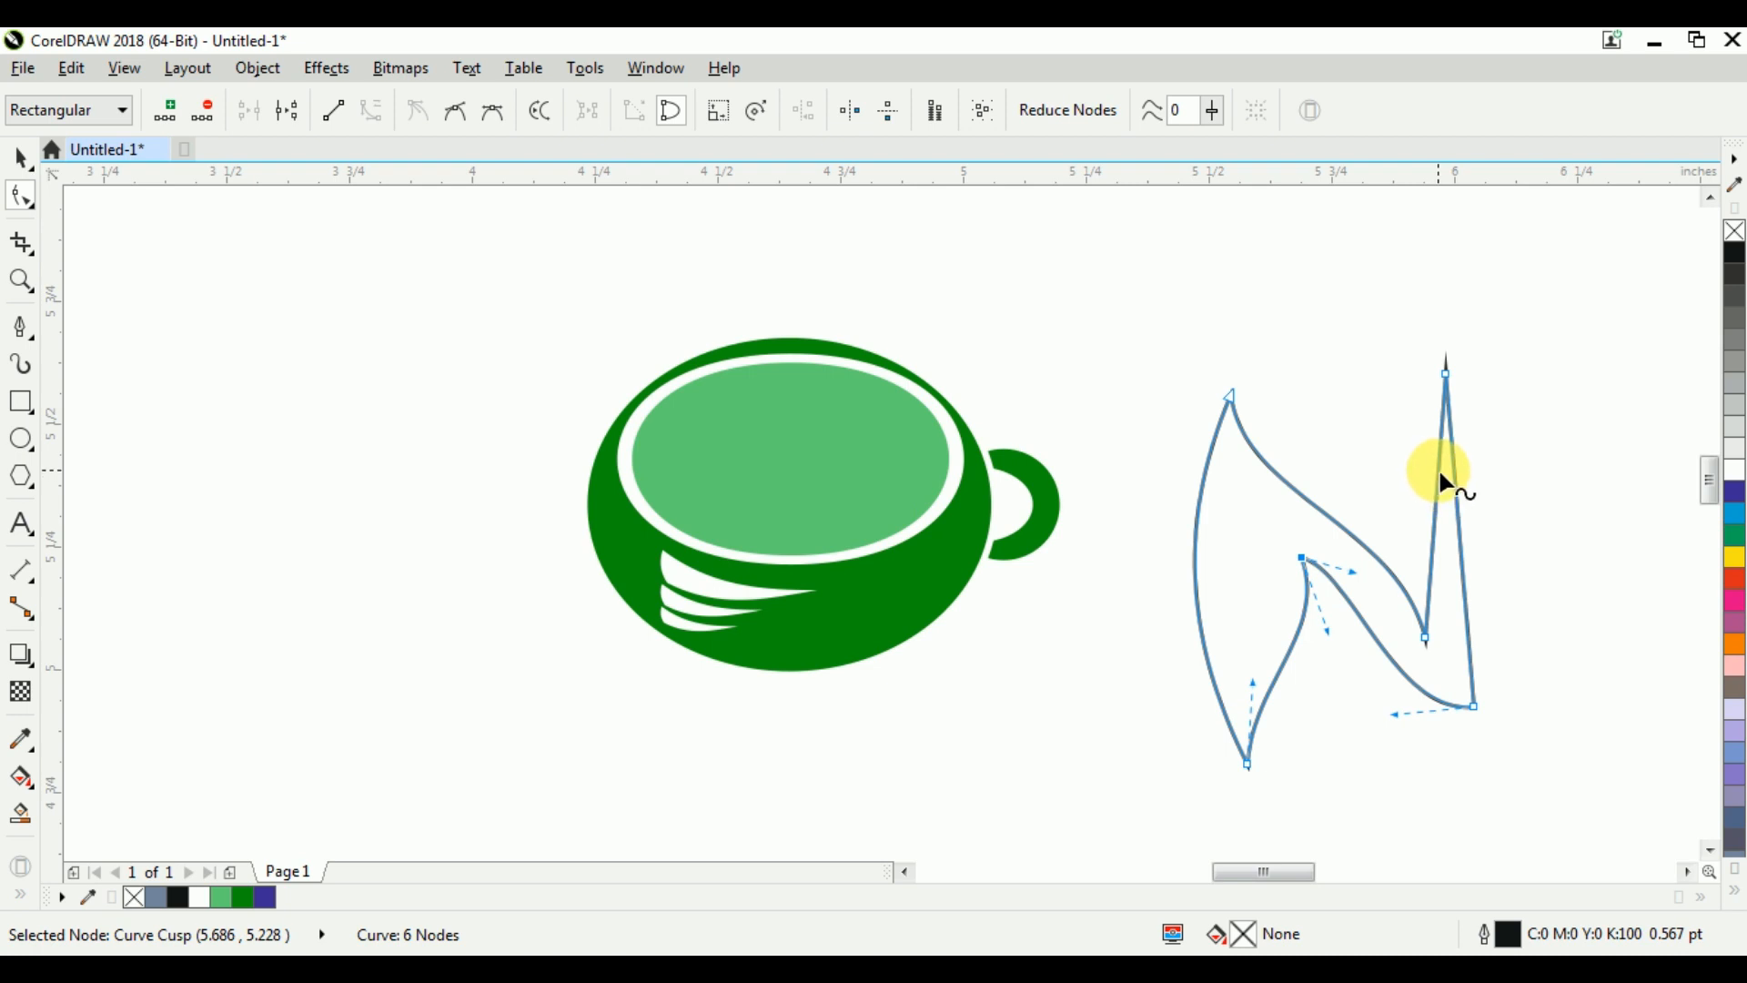
drag(1442, 475, 1411, 470)
drag(1522, 444, 1518, 442)
drag(1435, 482, 1404, 535)
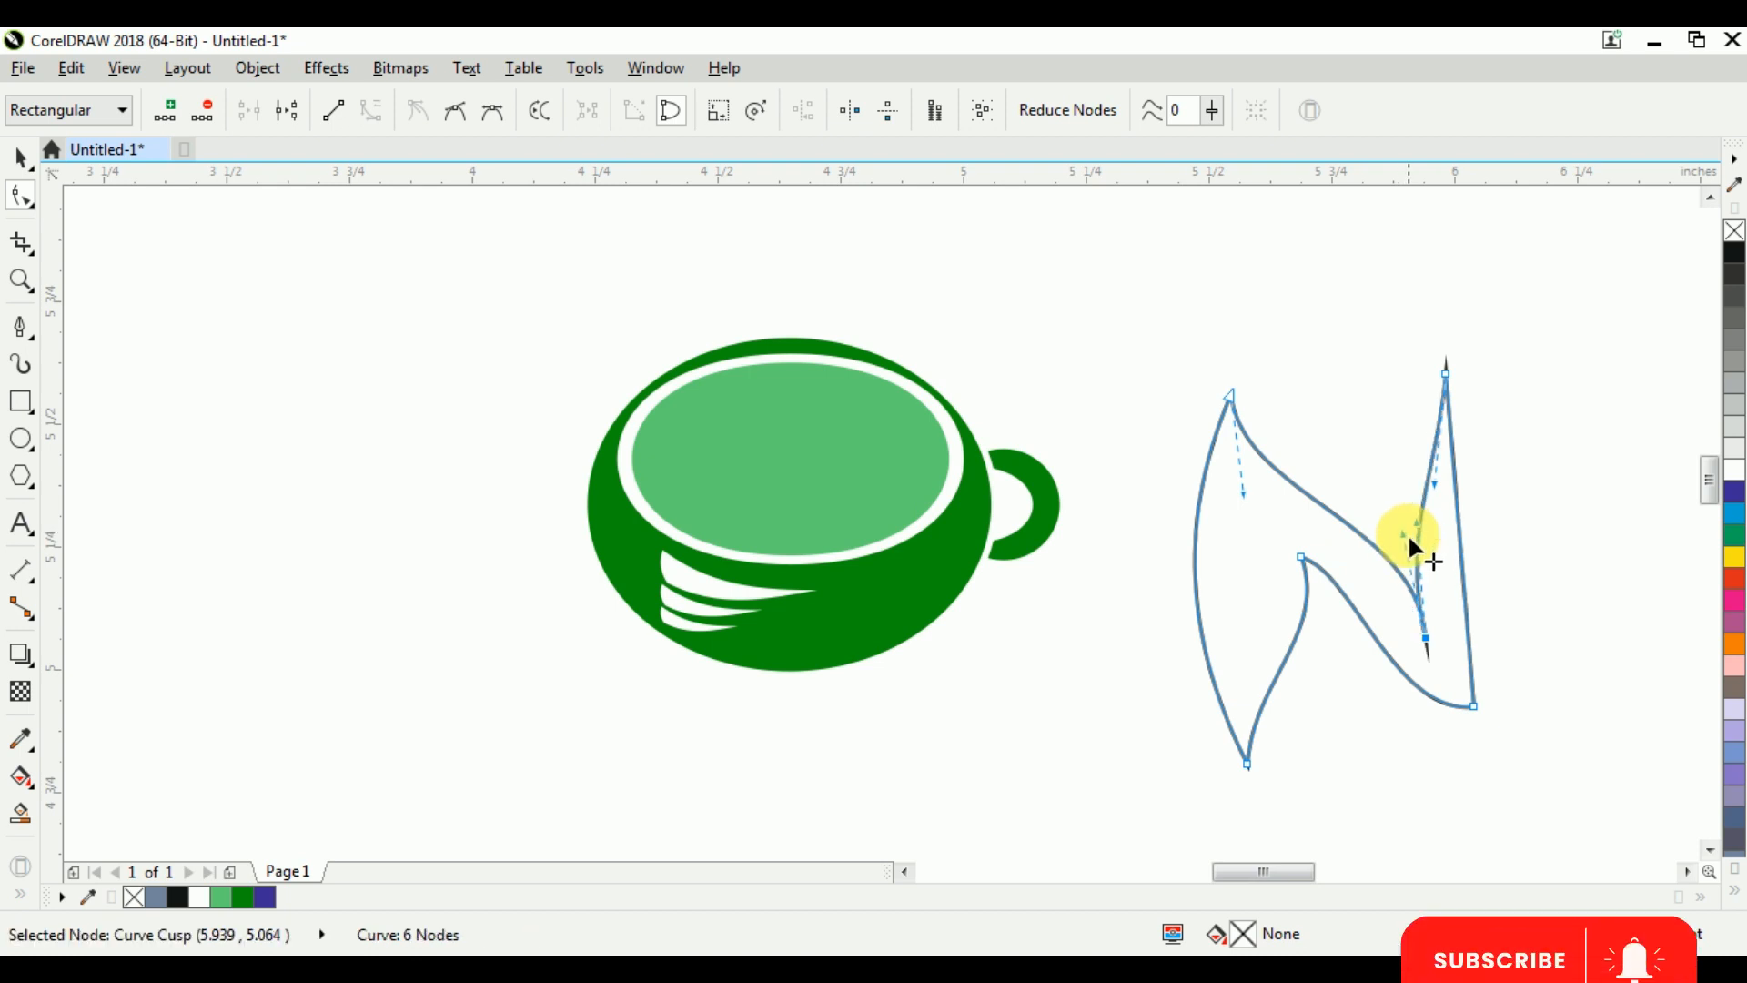
Bow the outer edge of the N shape's right stroke outward and finish the node editing
drag(1511, 322, 1456, 423)
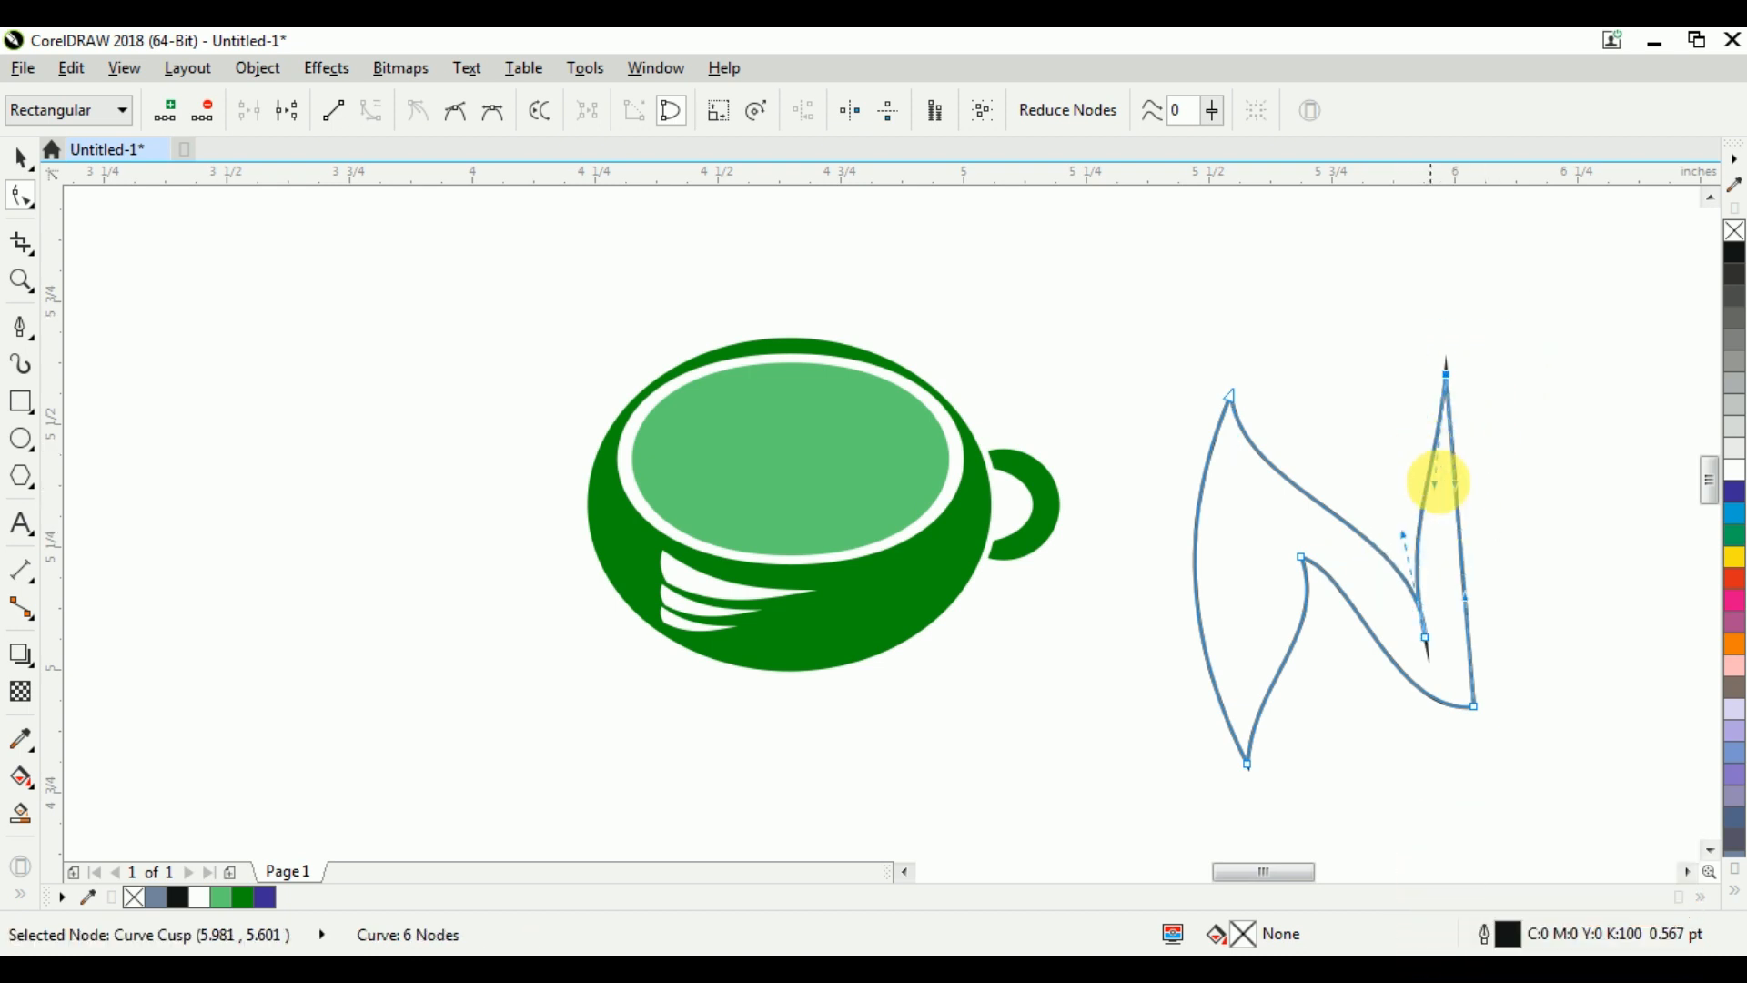
drag(1456, 496, 1538, 454)
click(1553, 497)
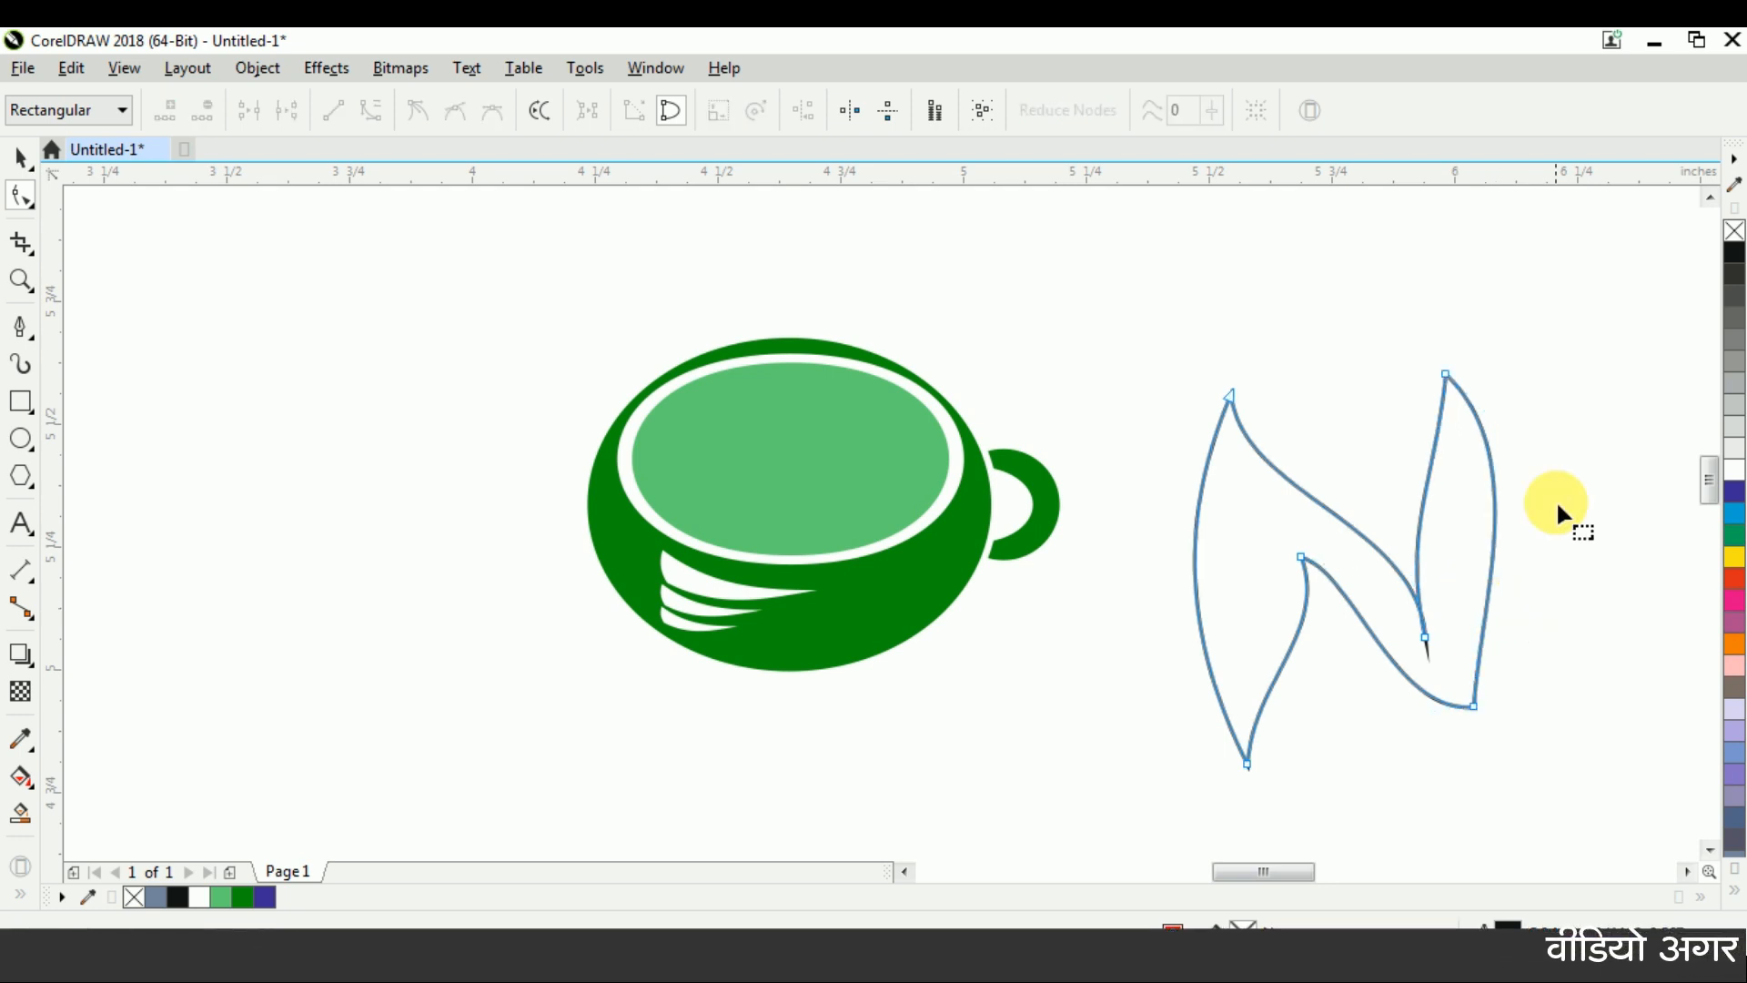
key(ctrl+space)
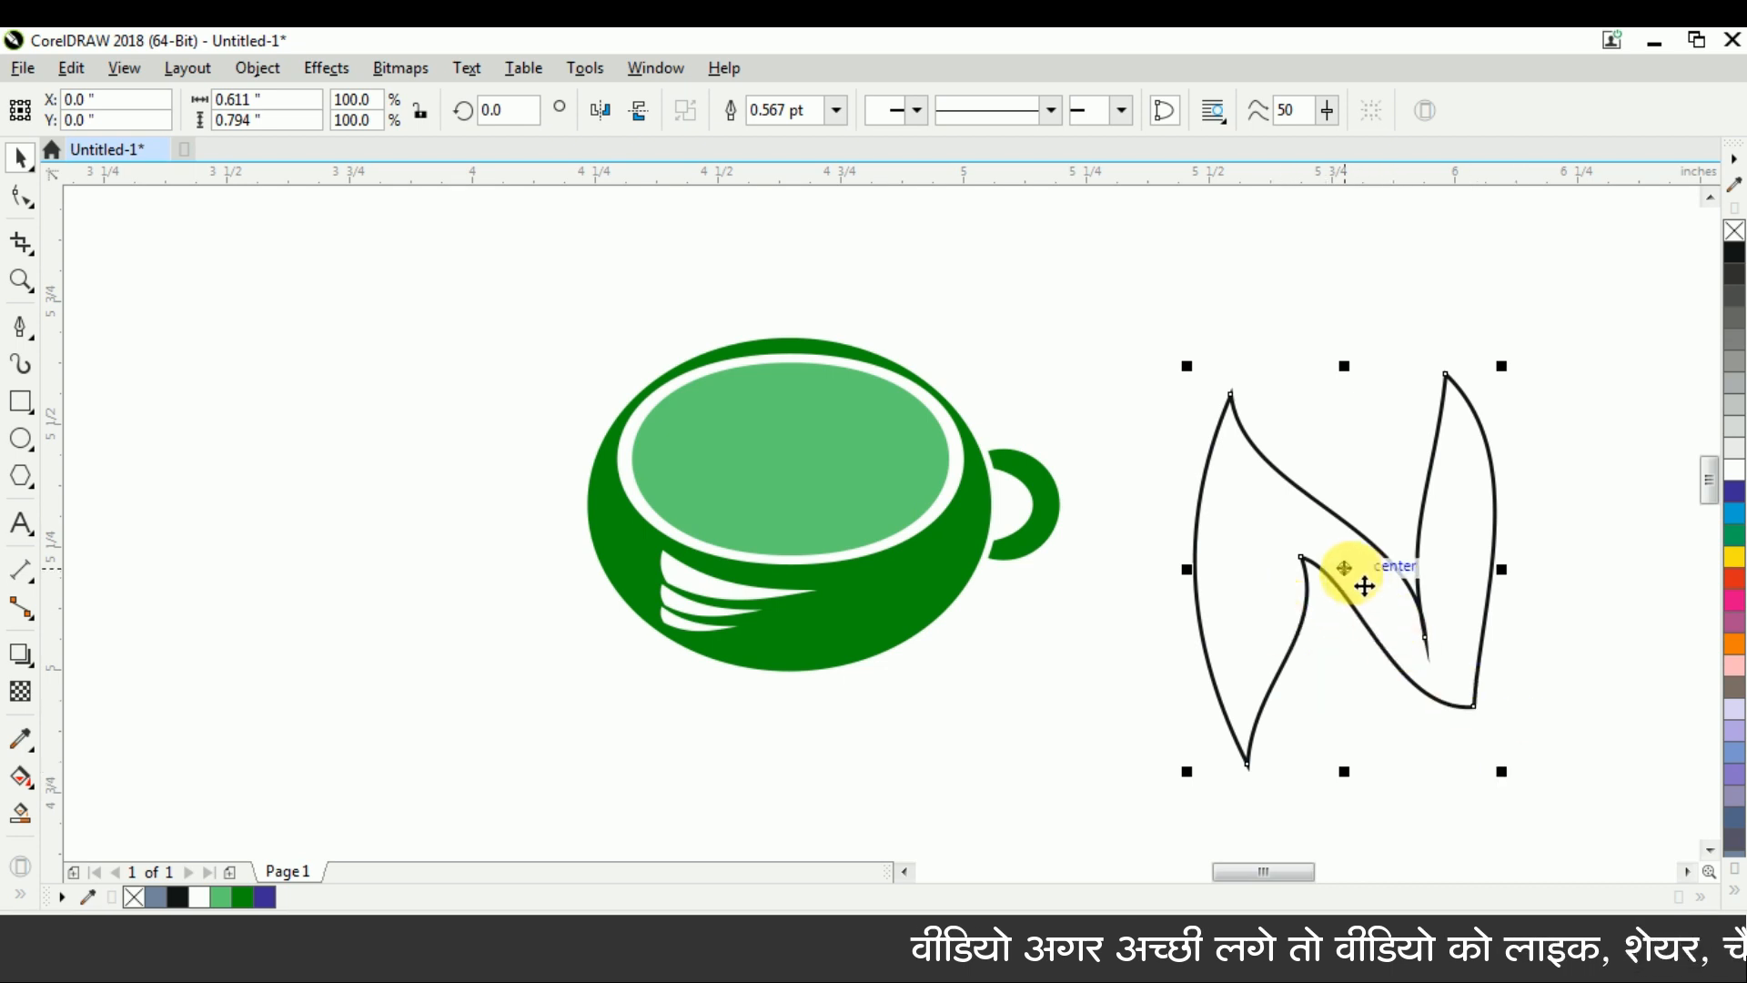
Squash the N shape to about 0.531 in high and skew it horizontally so its upper part leans left
click(1379, 645)
click(1384, 609)
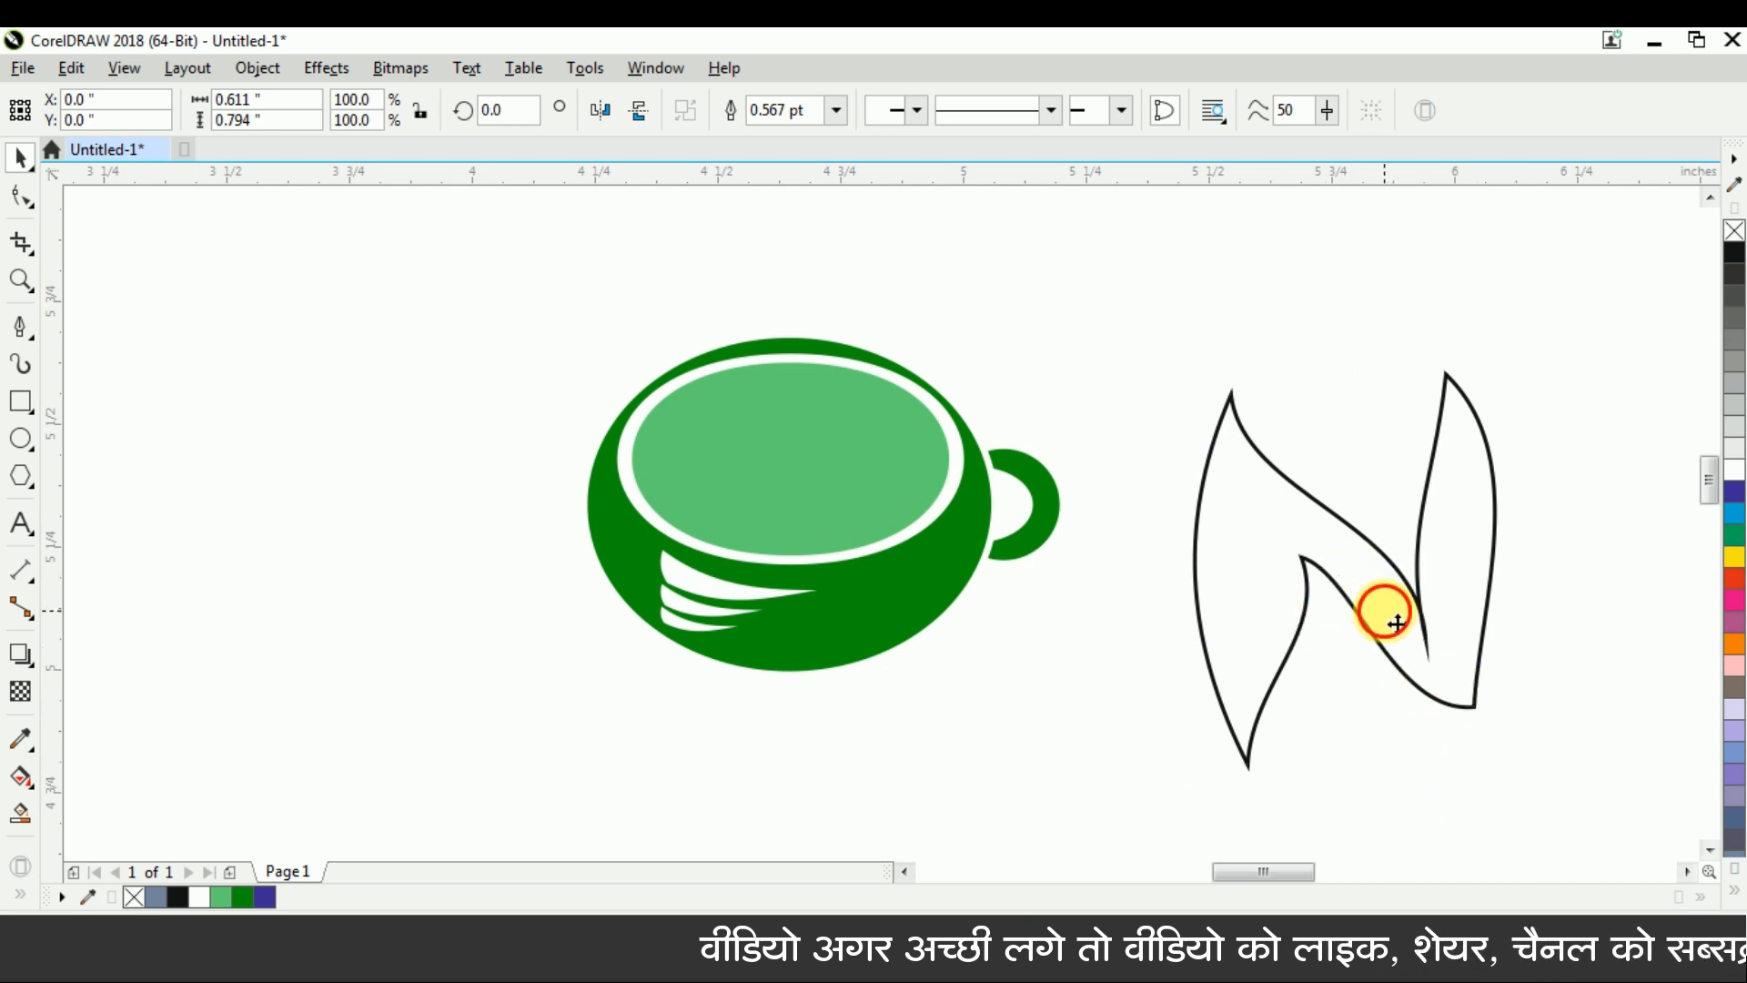
drag(1384, 674, 1369, 644)
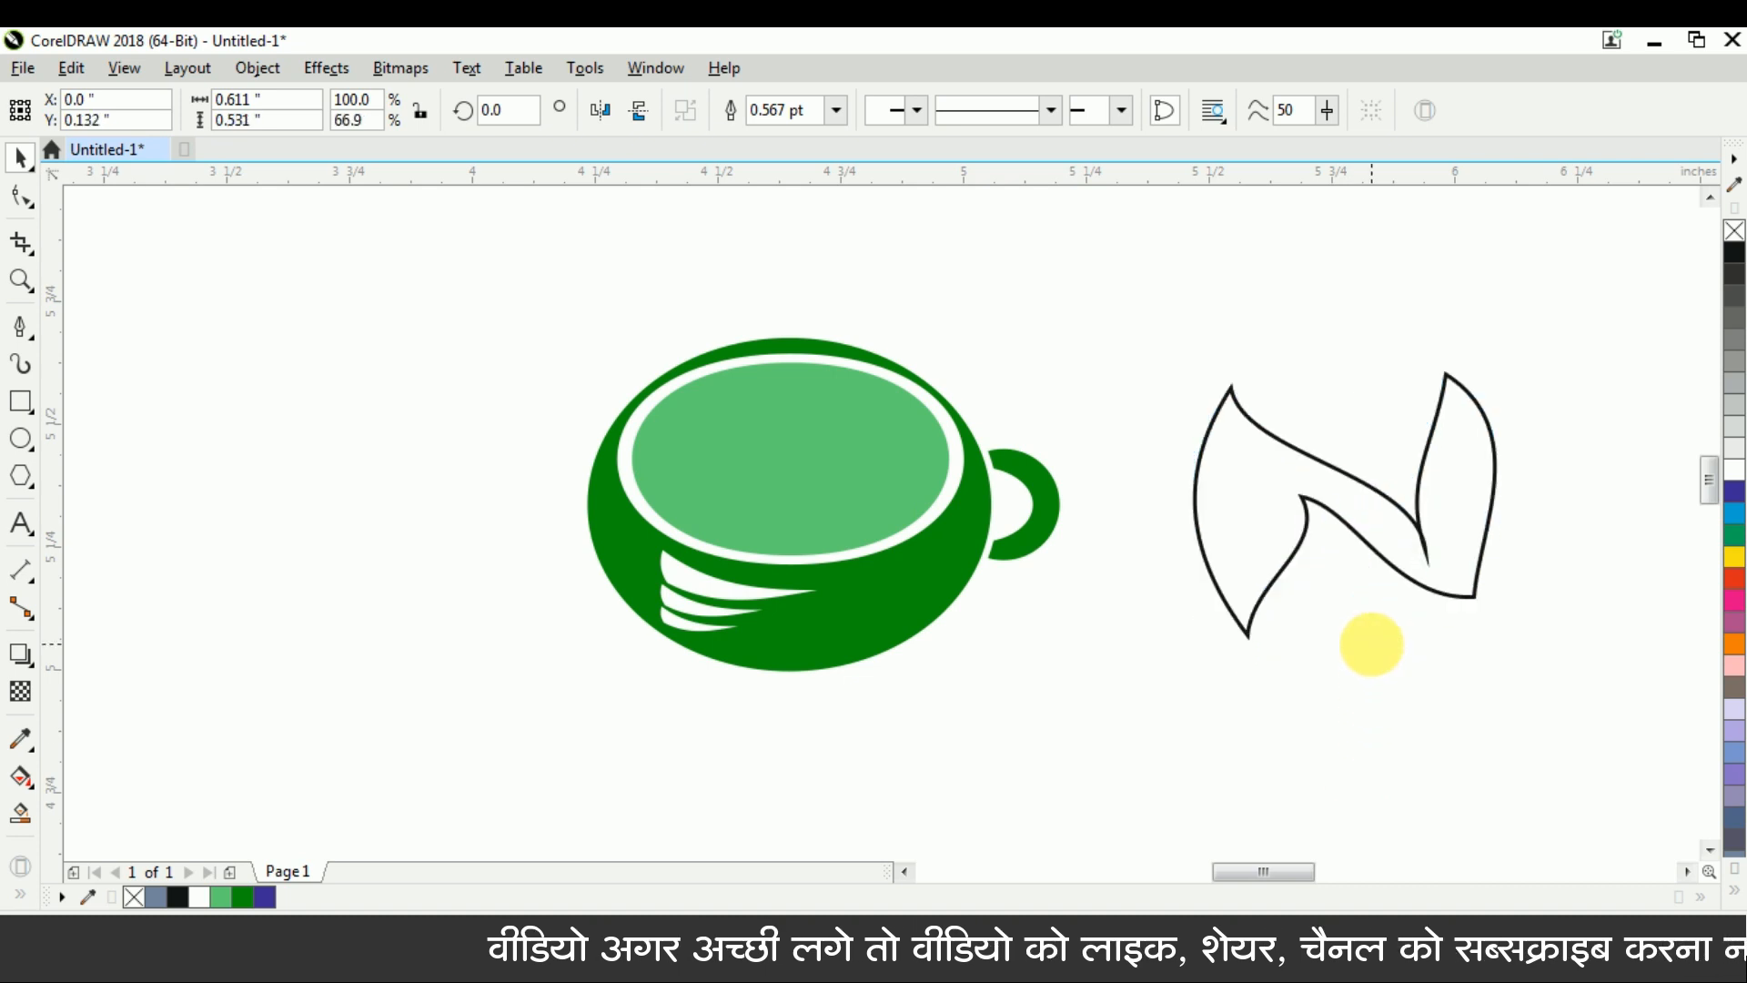
click(1346, 507)
drag(1344, 363, 1216, 384)
drag(1280, 645, 1353, 646)
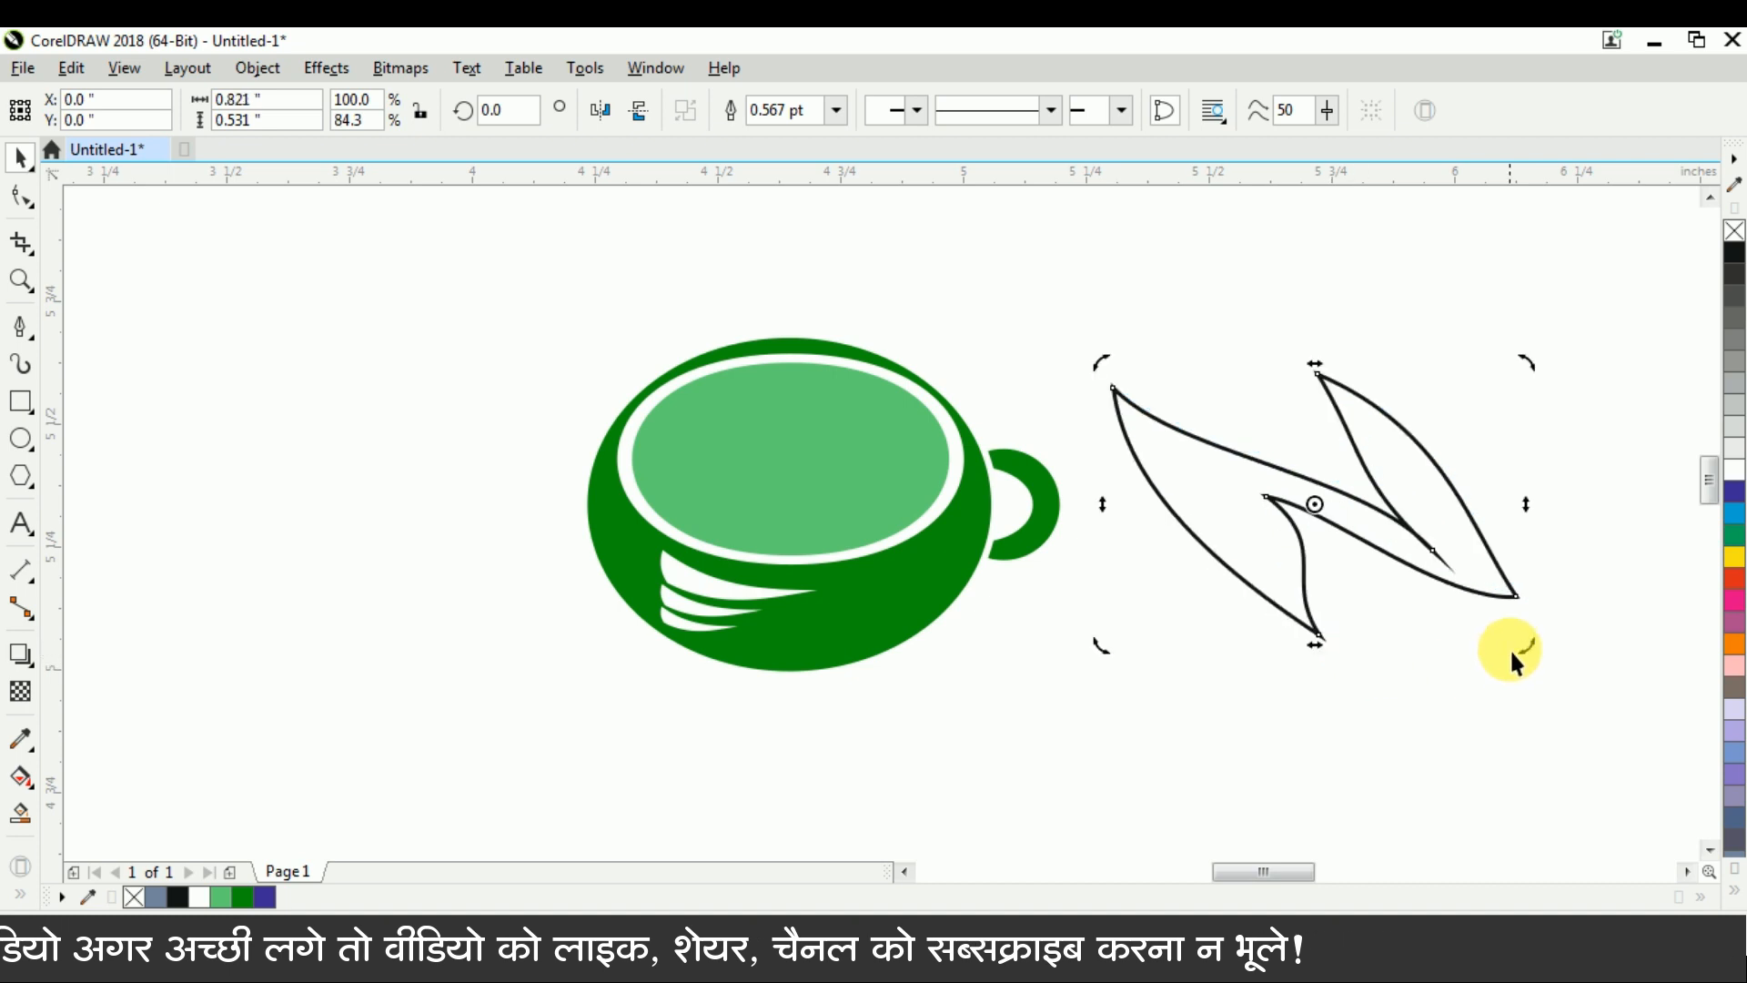
Scale the skewed N shape down to about 0.418 by 0.271 in and place it on the cup's light green opening
click(1394, 458)
drag(1521, 644, 1426, 623)
drag(1331, 502, 797, 482)
Fill the N shape with white and remove its outline
click(1734, 474)
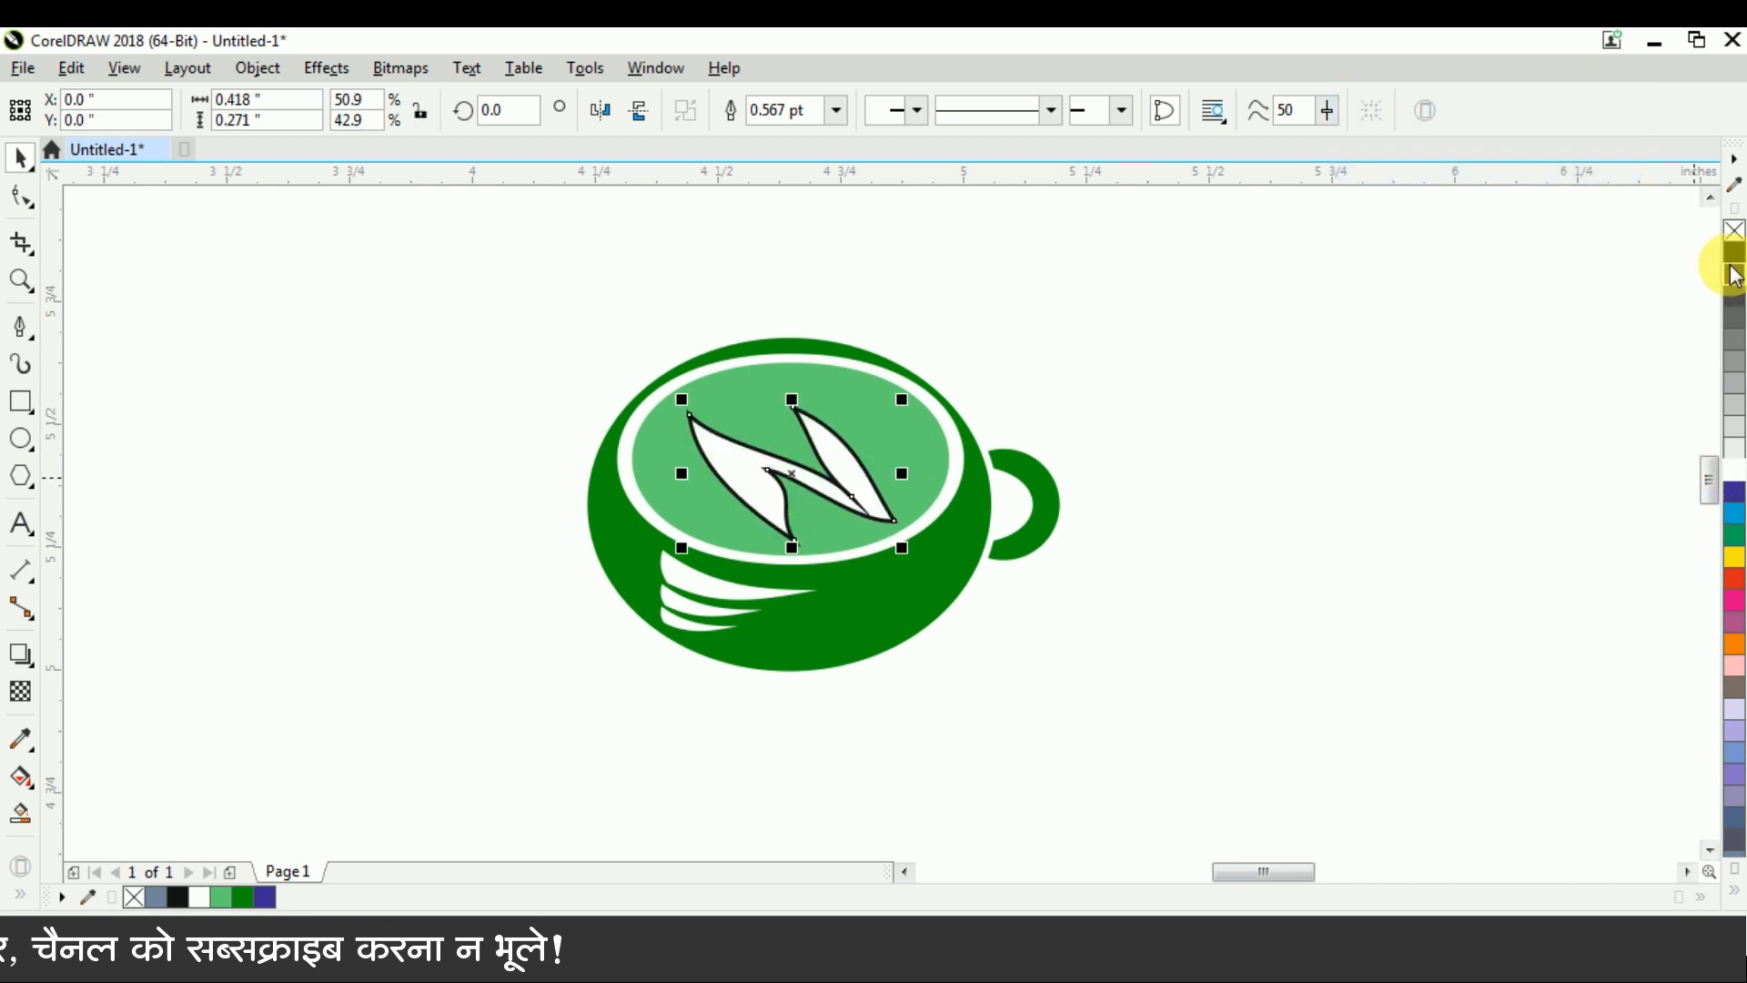
right_click(1734, 233)
click(1099, 425)
Enlarge the white N shape to about 0.462 by 0.299 in within the cup's opening
click(753, 474)
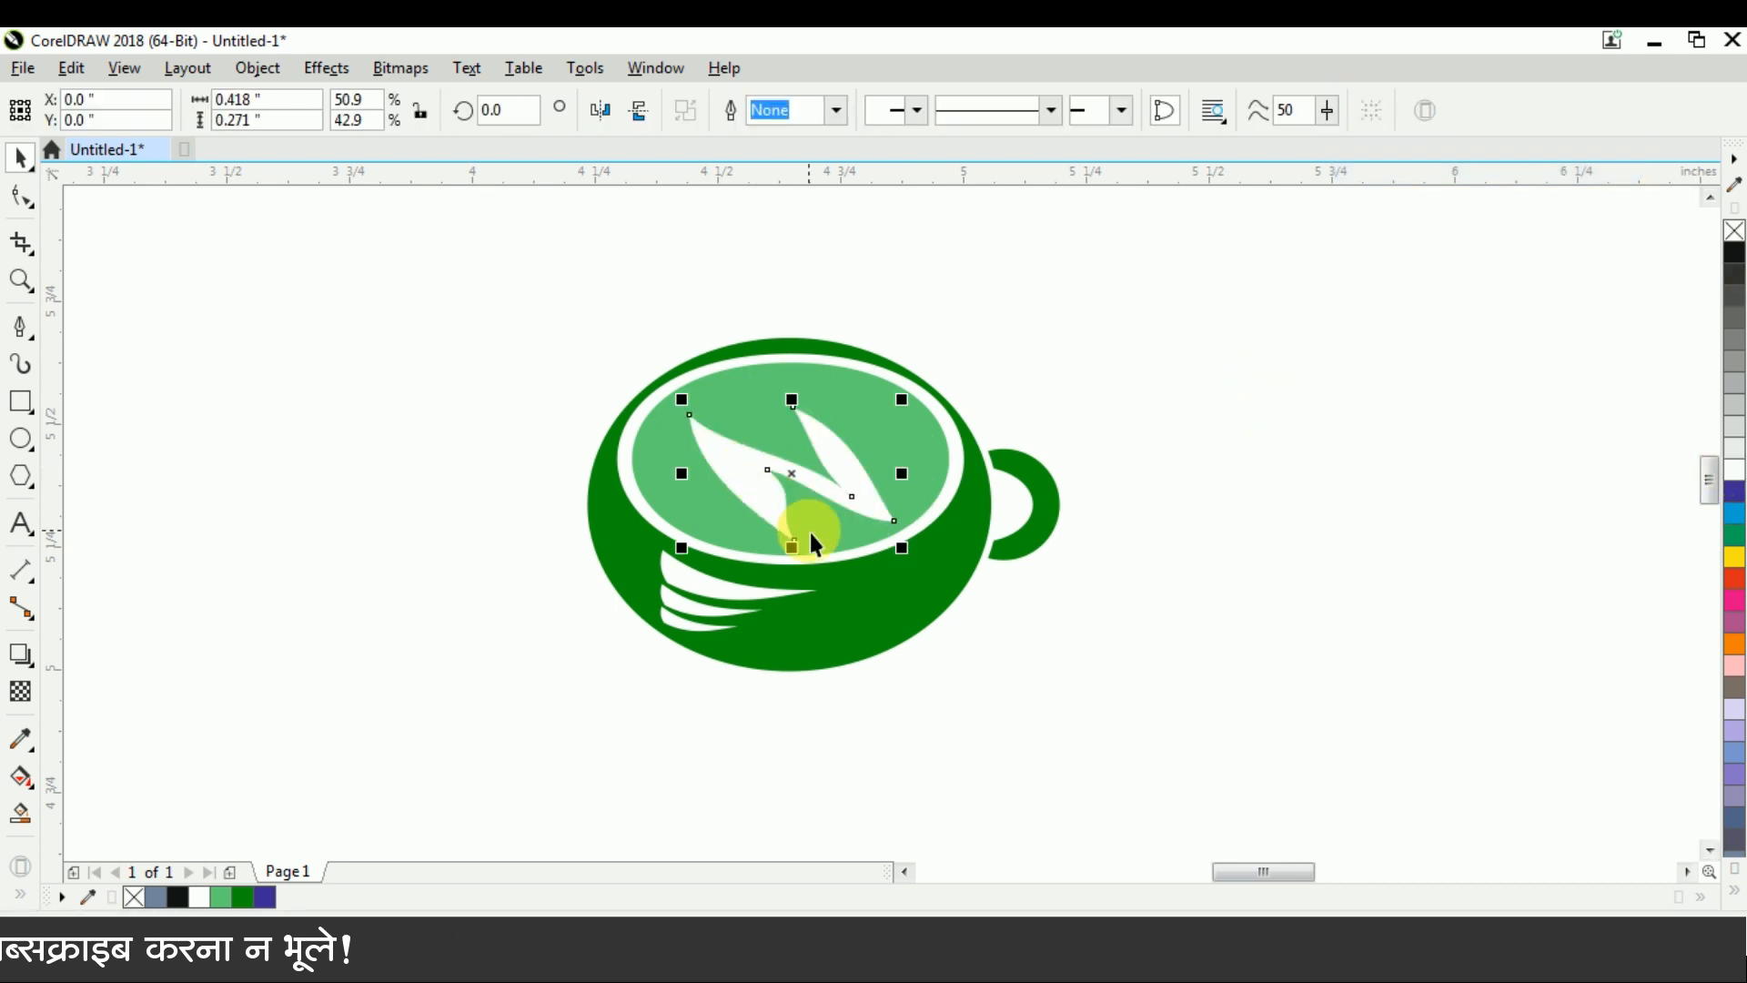
scroll(810, 532, up, 2)
drag(1017, 587, 1033, 587)
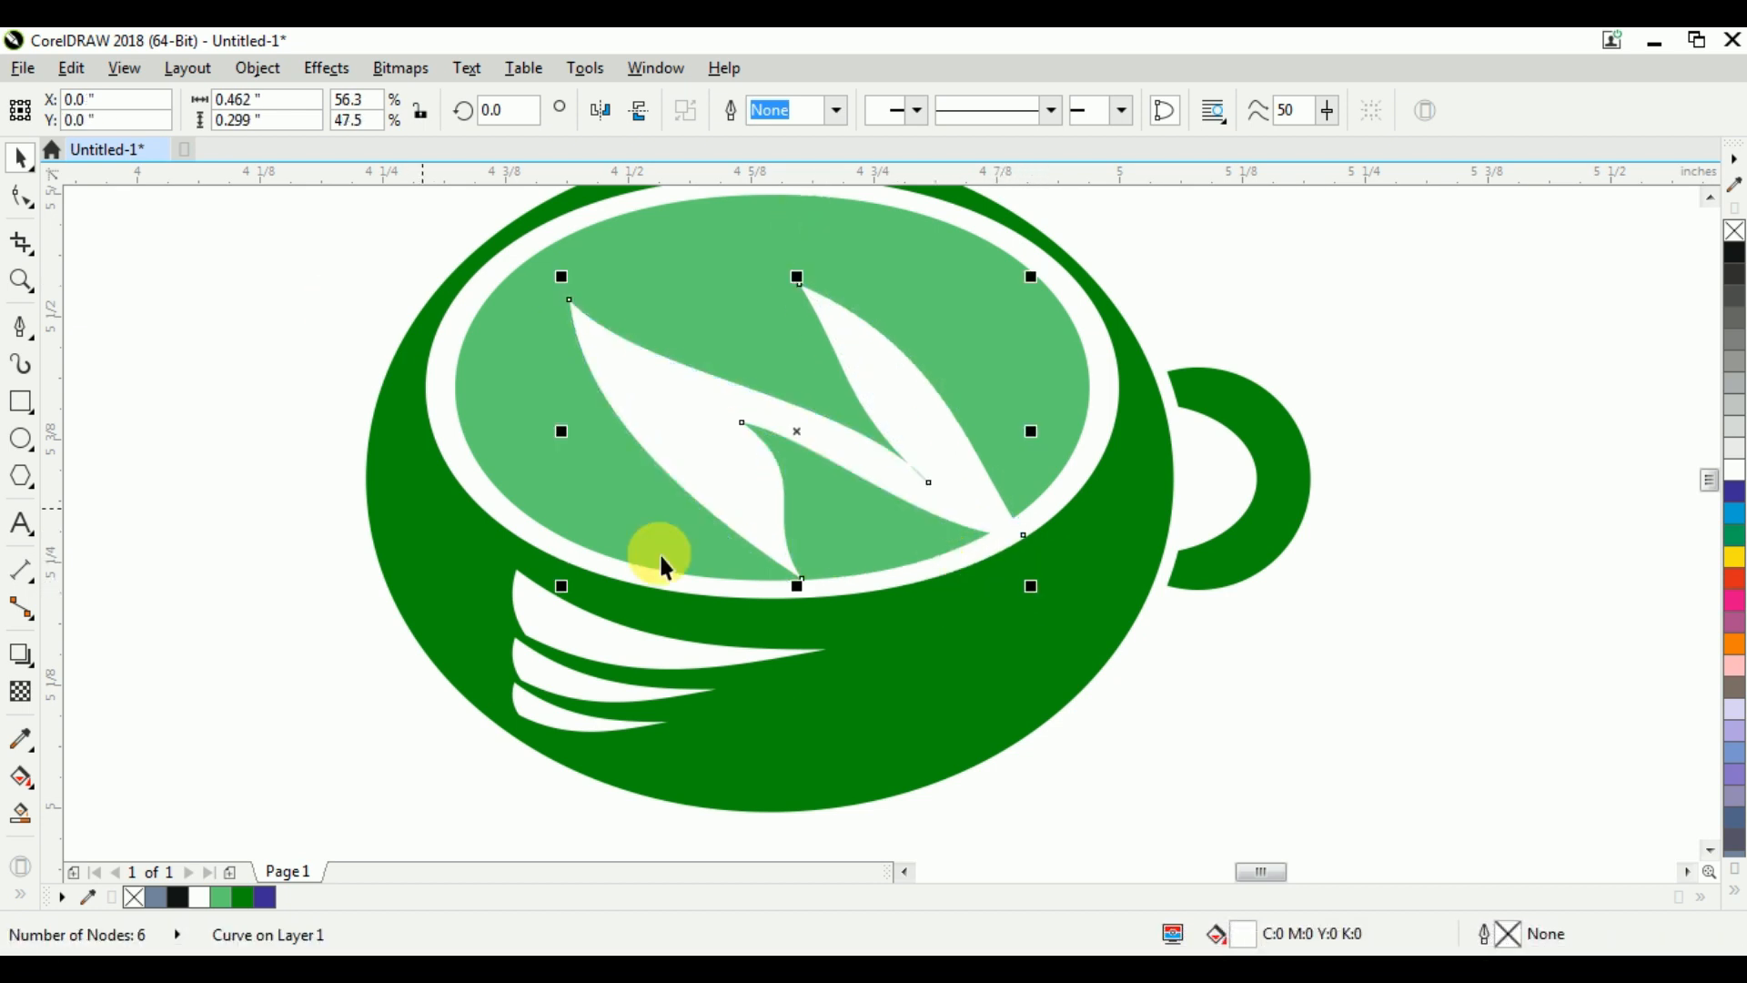
Reshape the white N's left stroke by straightening its inner edge and bulging its outer edge further out
click(22, 197)
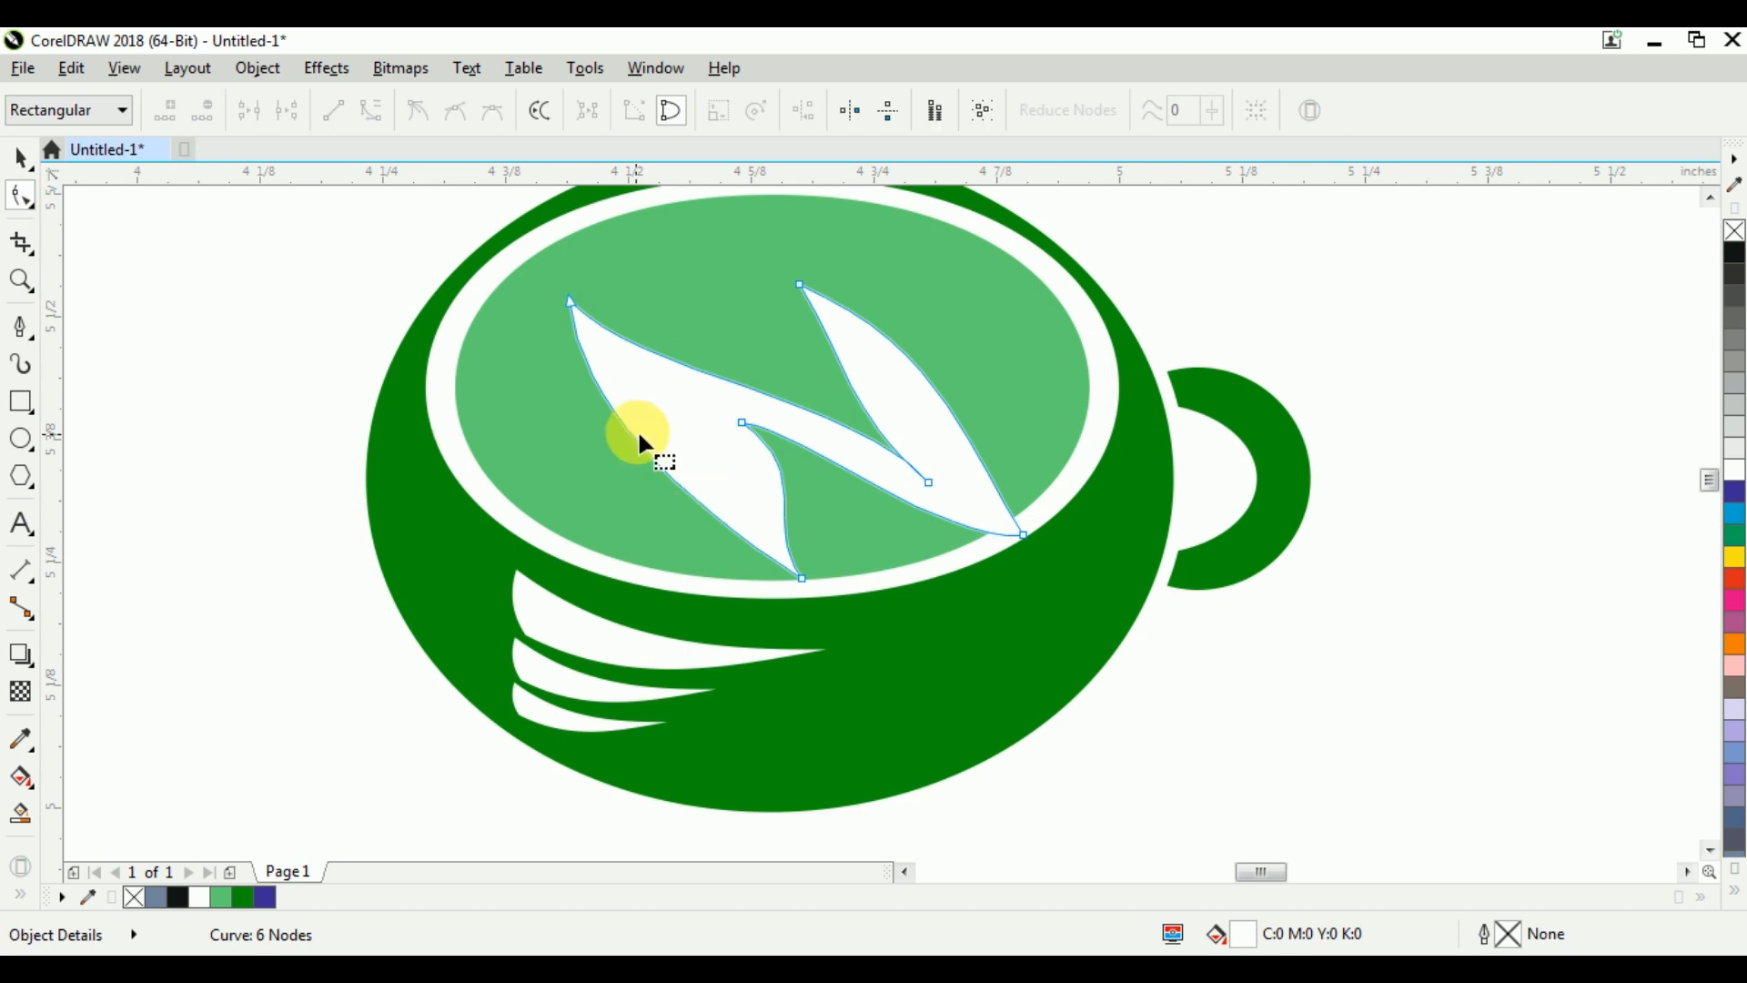
click(571, 302)
mouse_move(642, 378)
mouse_down()
mouse_move(665, 344)
mouse_move(663, 363)
mouse_up()
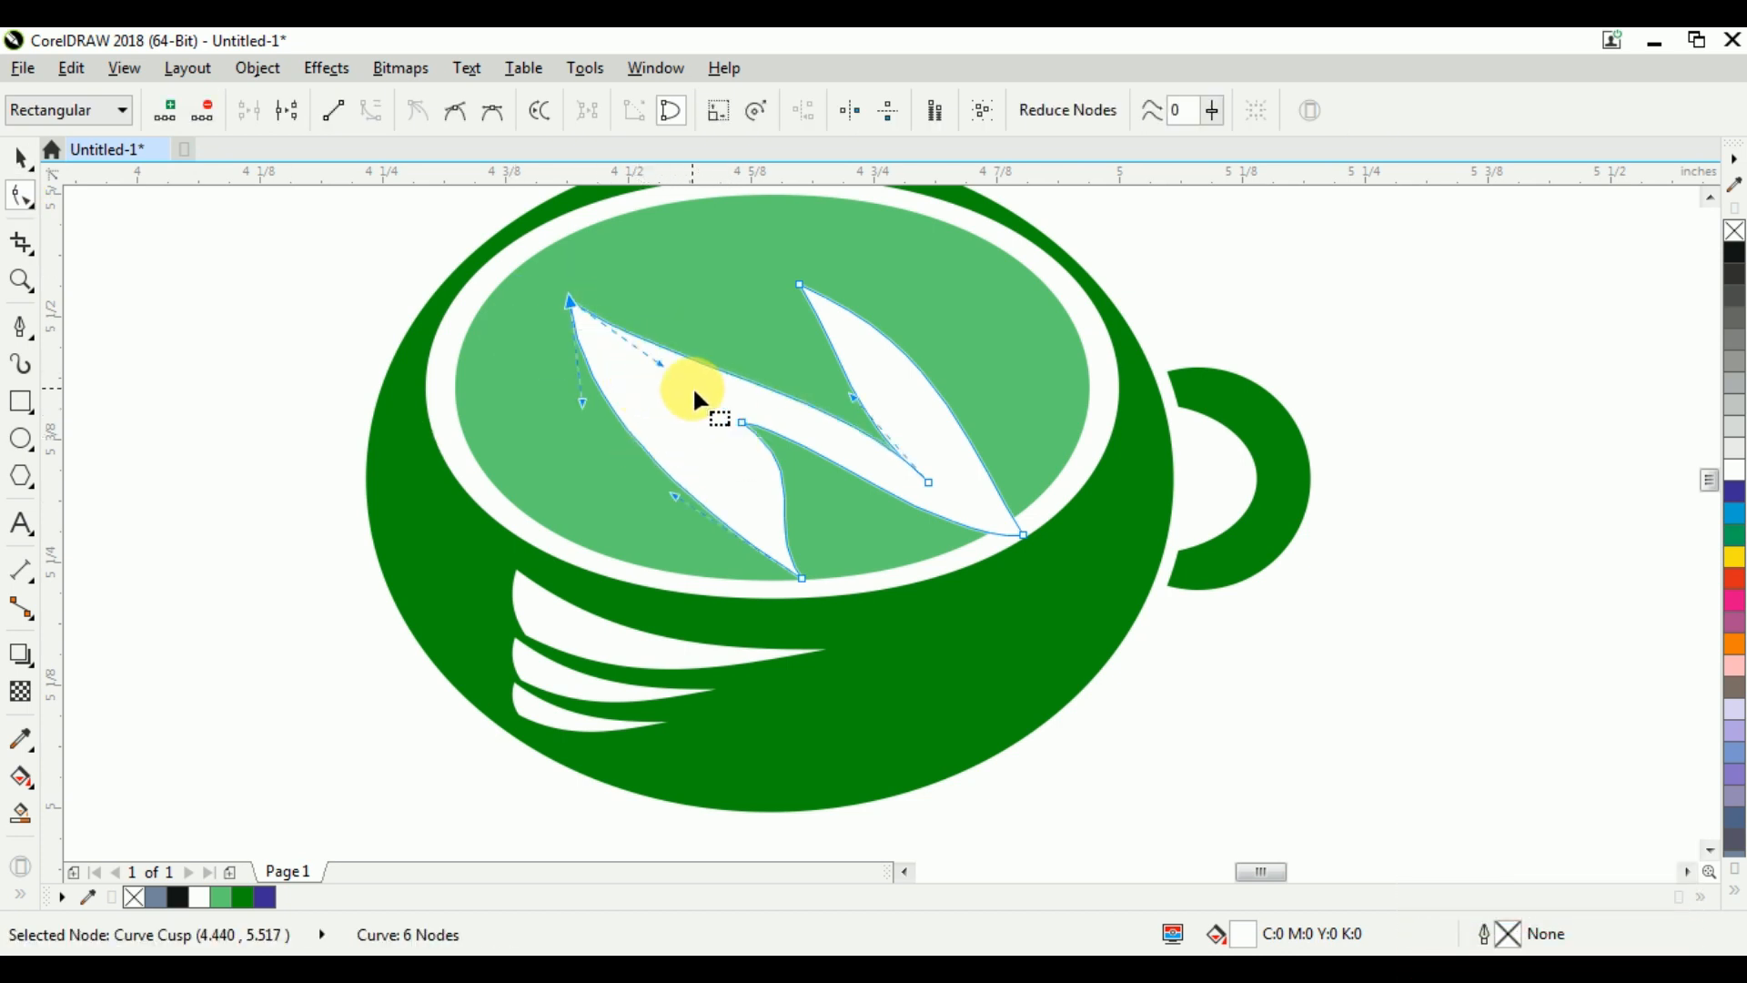
drag(819, 487, 795, 487)
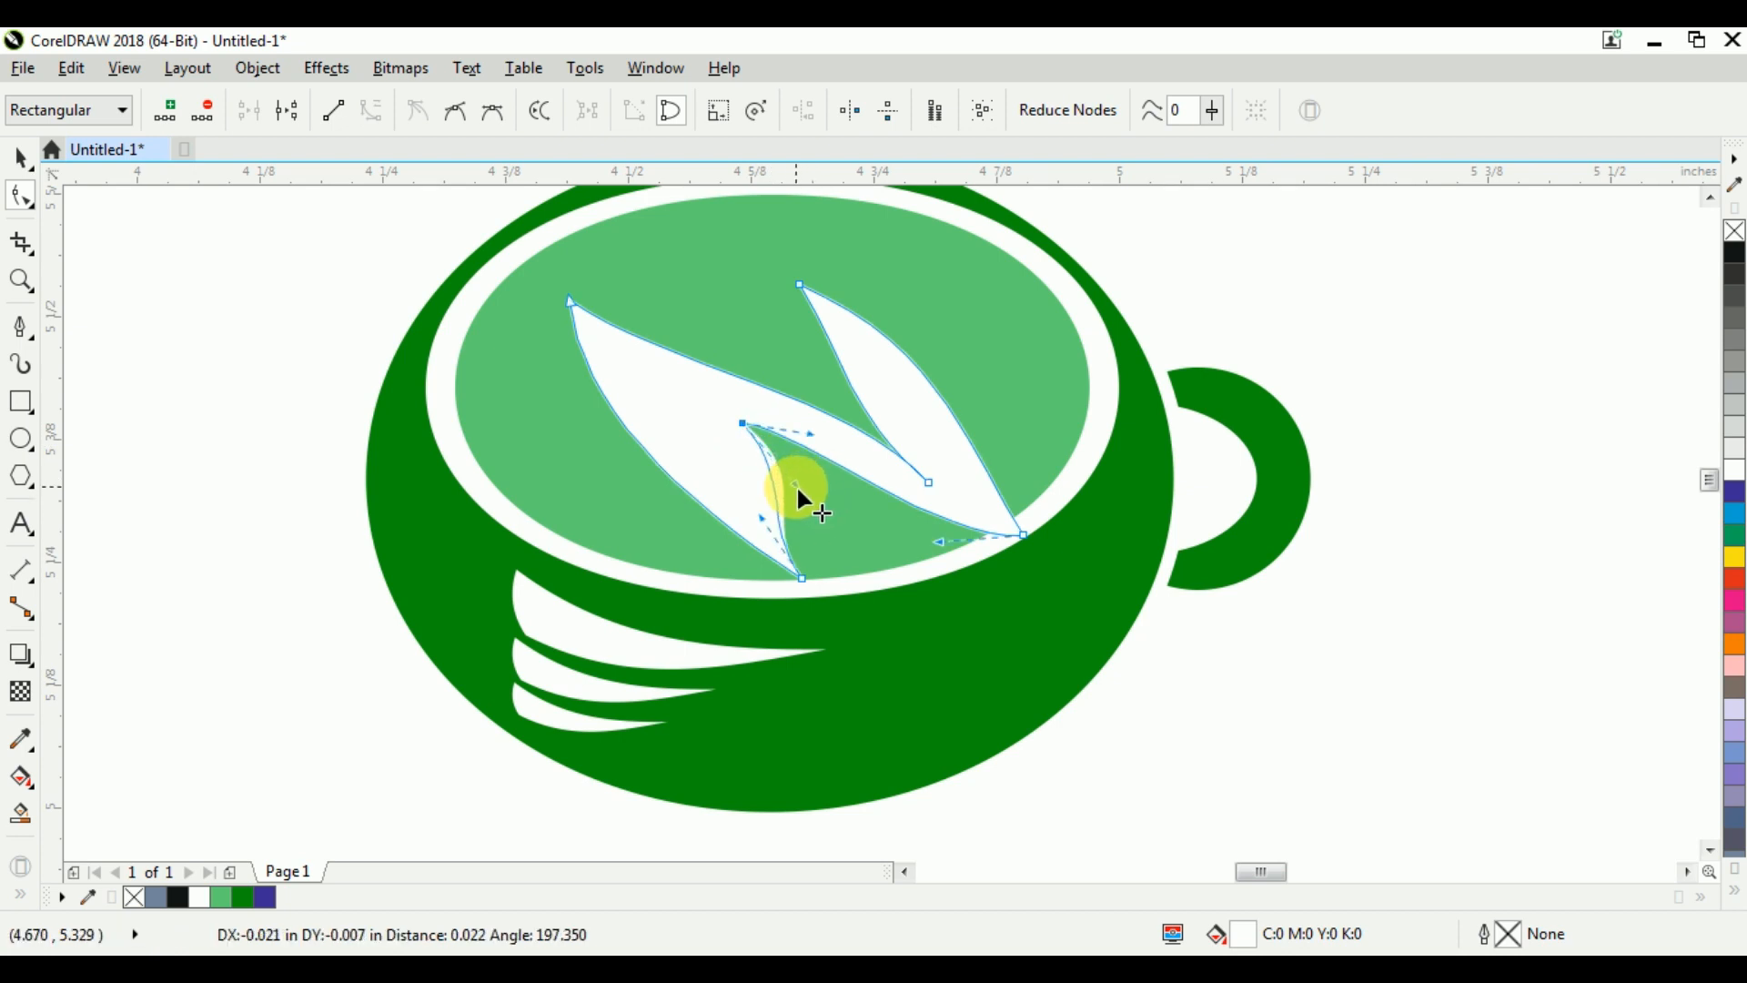
click(571, 302)
drag(588, 407, 708, 467)
click(678, 497)
drag(695, 401, 783, 456)
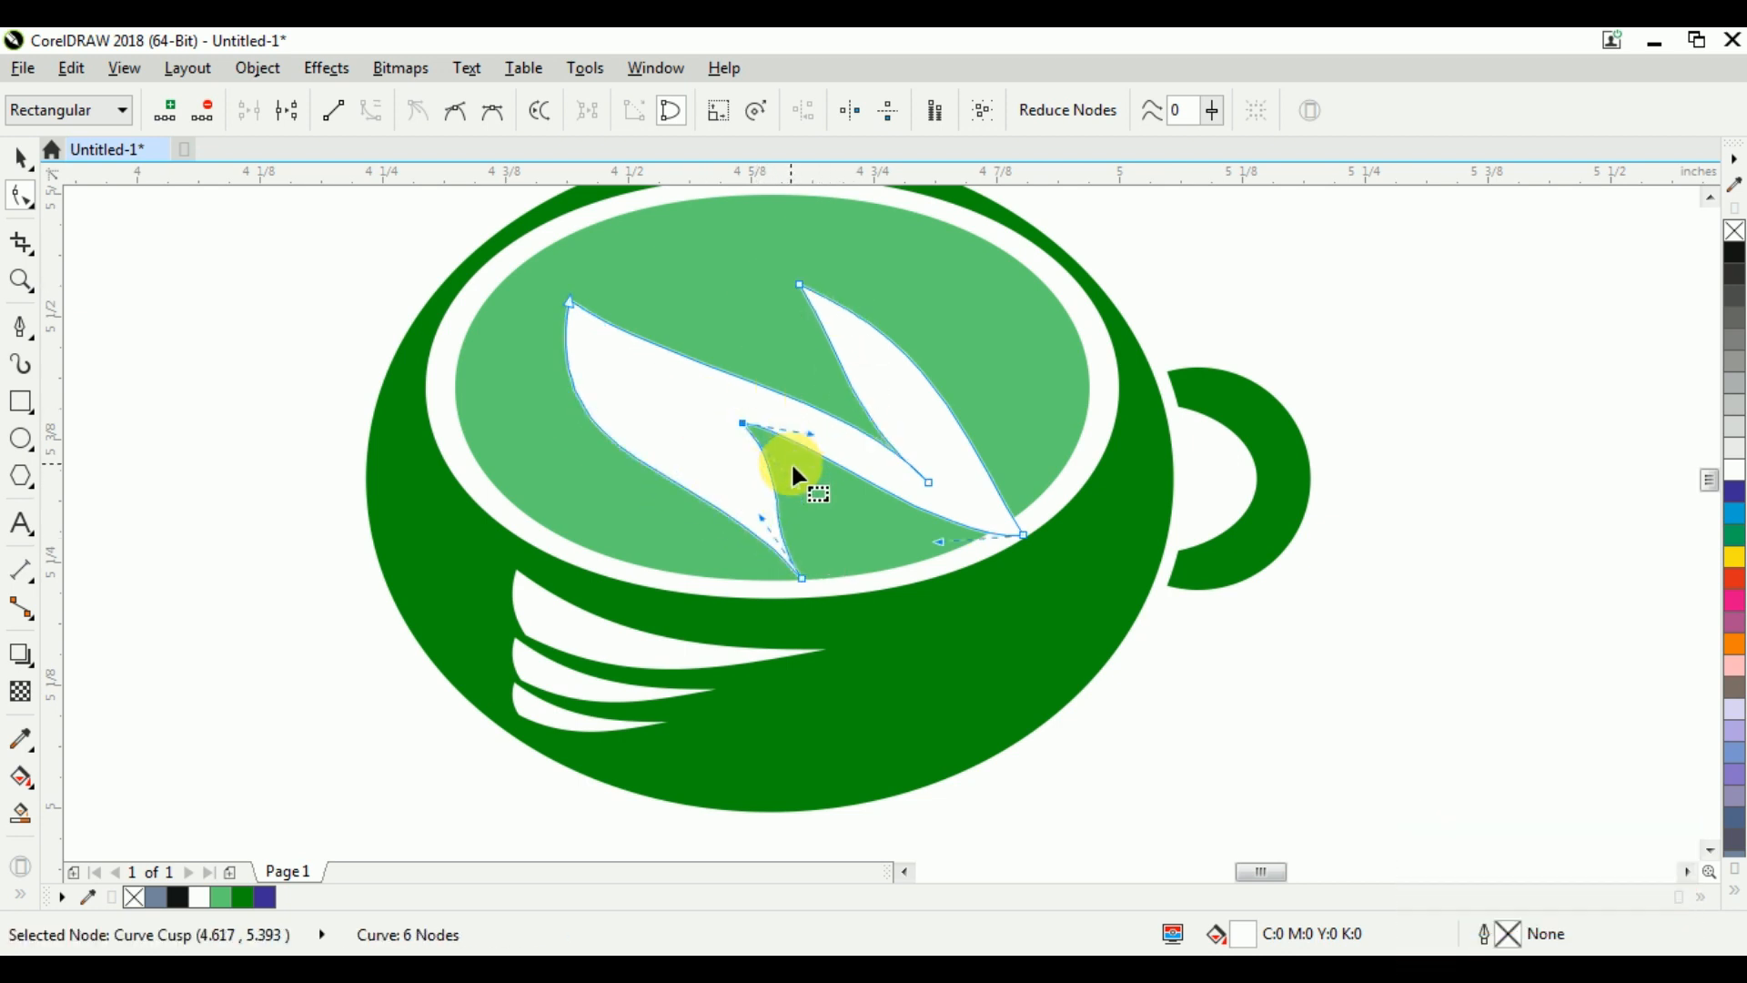
key(ctrl+space)
Mirror the white N horizontally and vertically and reposition it inside the cup's opening
click(594, 113)
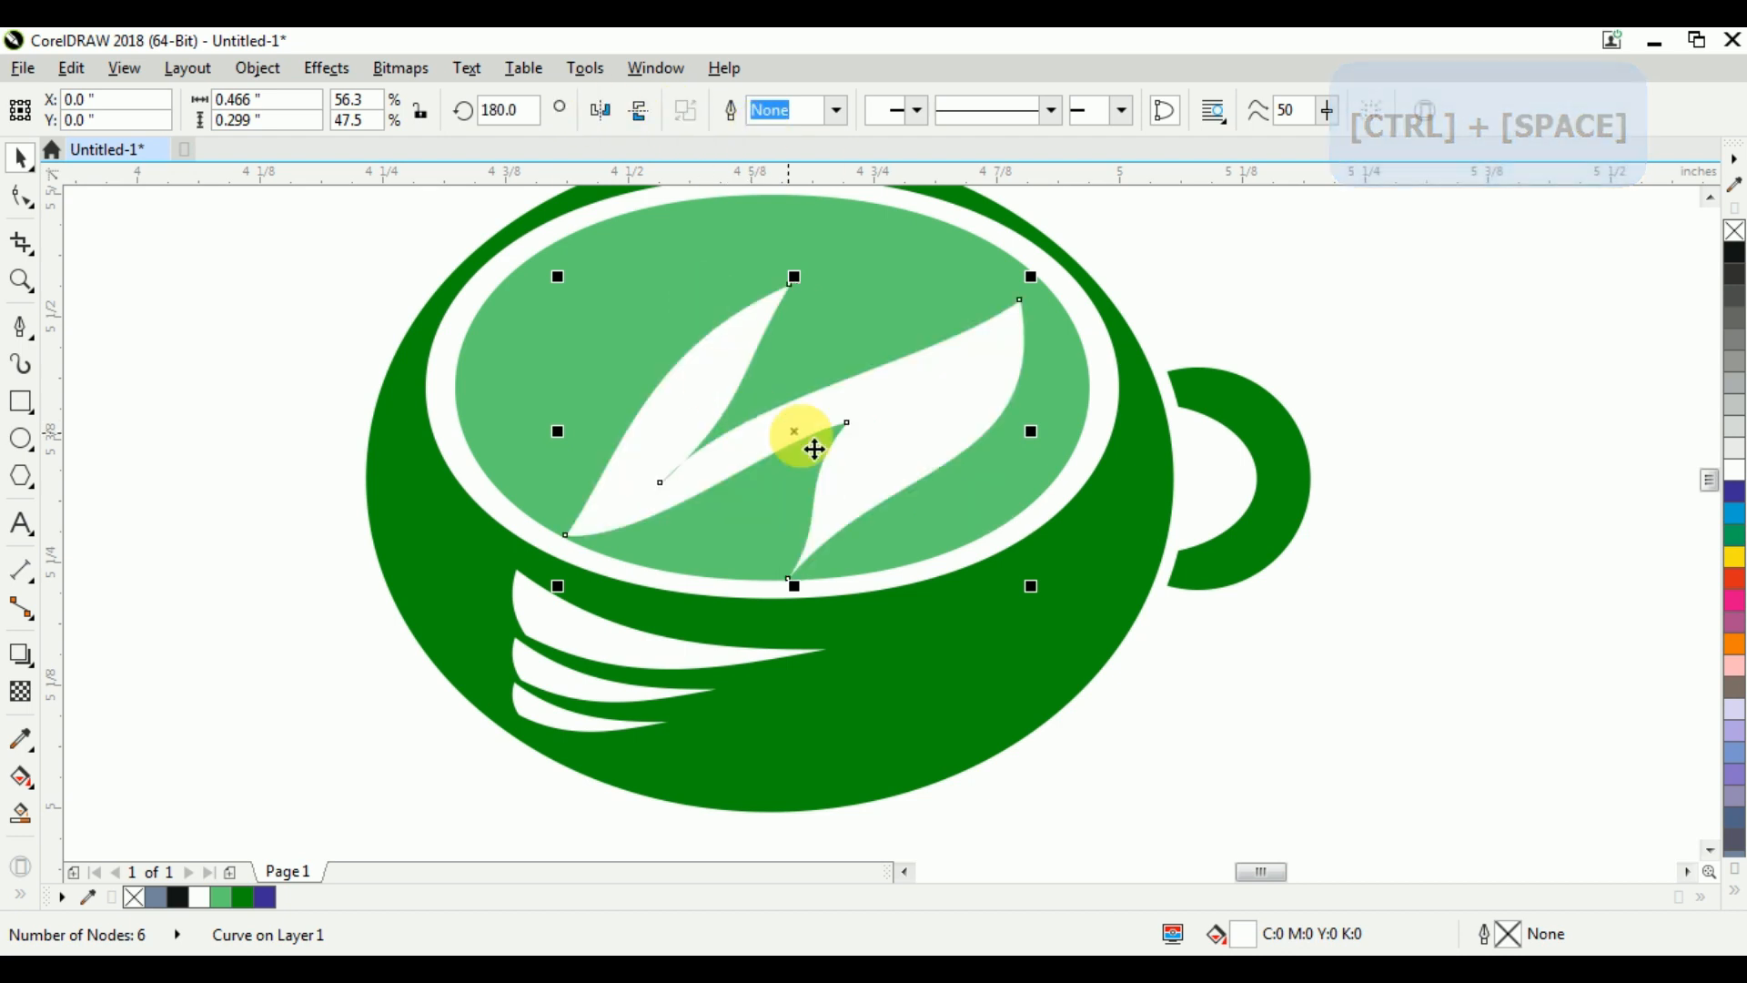
drag(932, 411, 939, 426)
click(640, 111)
drag(856, 466, 838, 440)
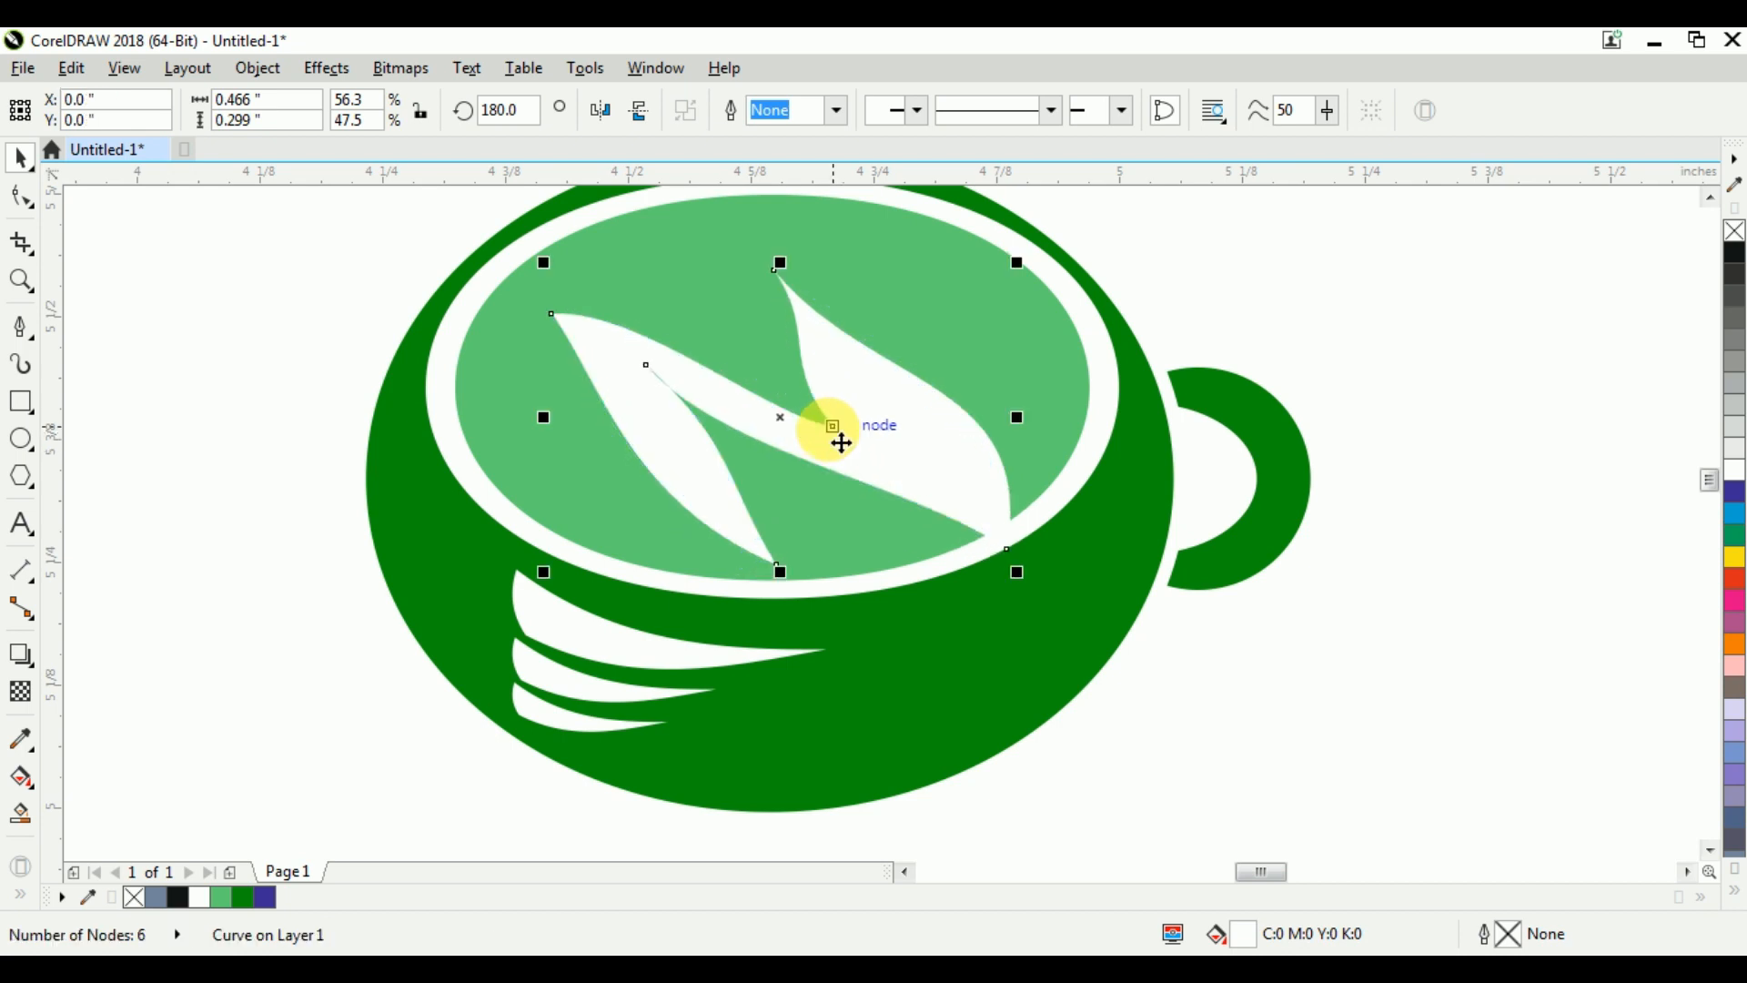
scroll(765, 481, down, 4)
click(980, 481)
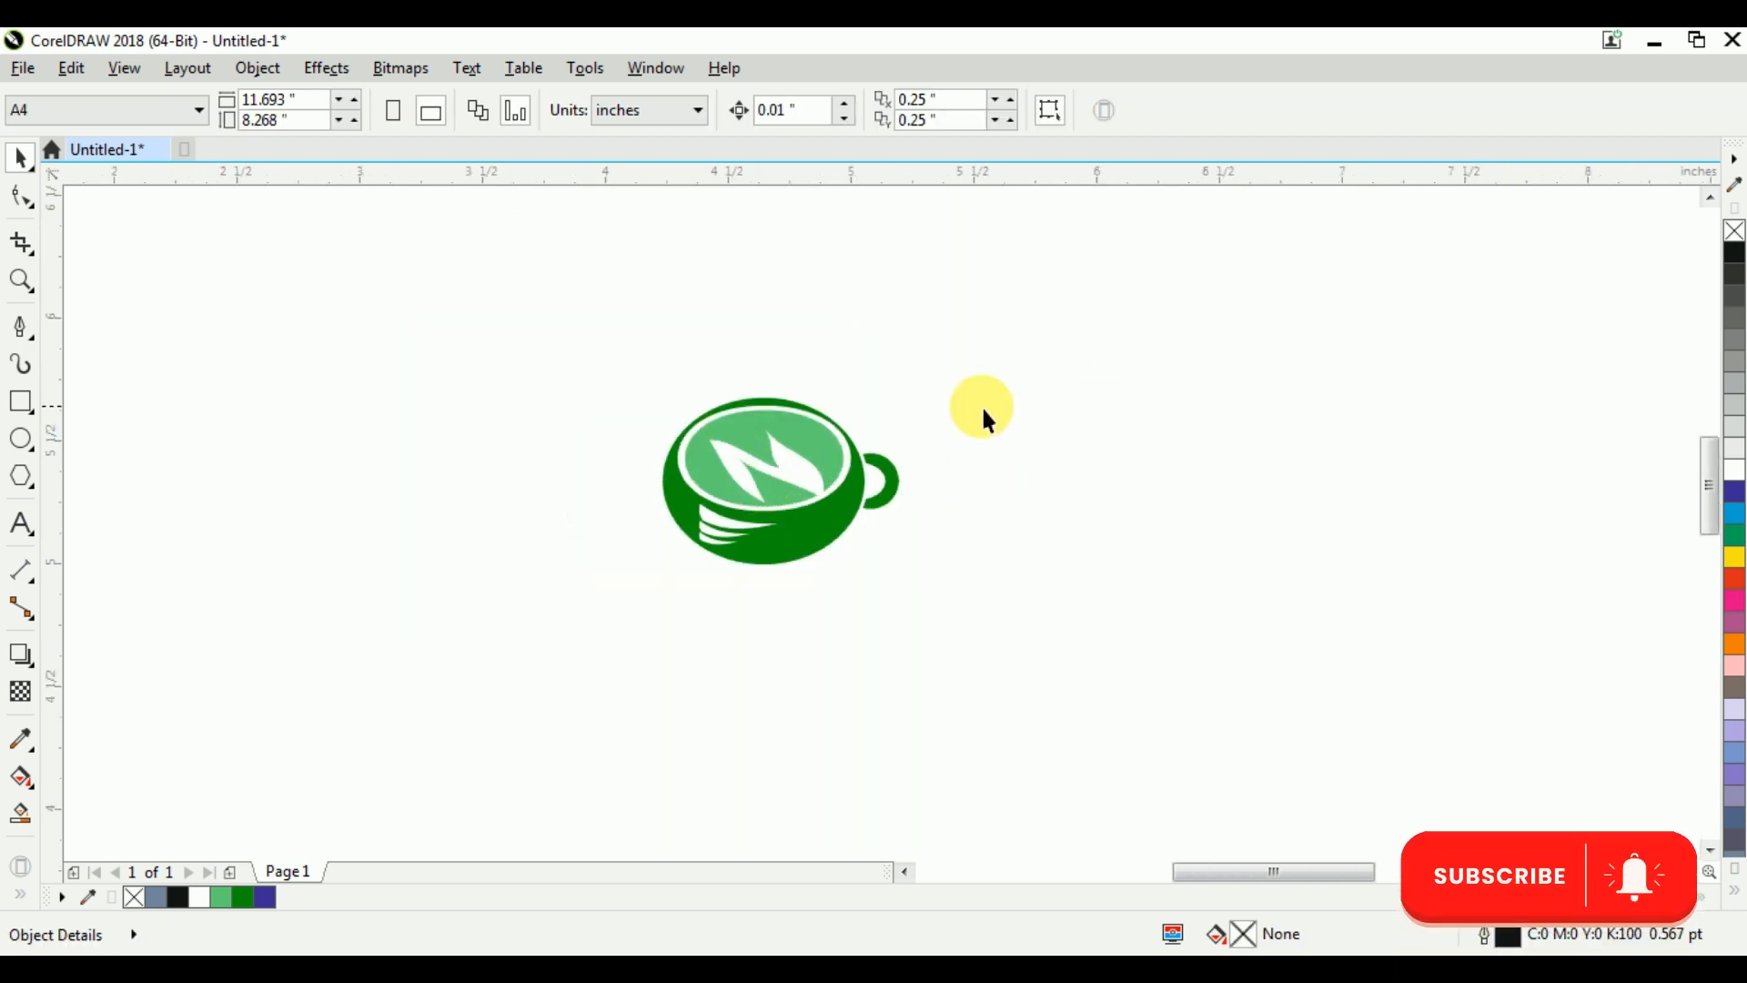
scroll(747, 408, up, 2)
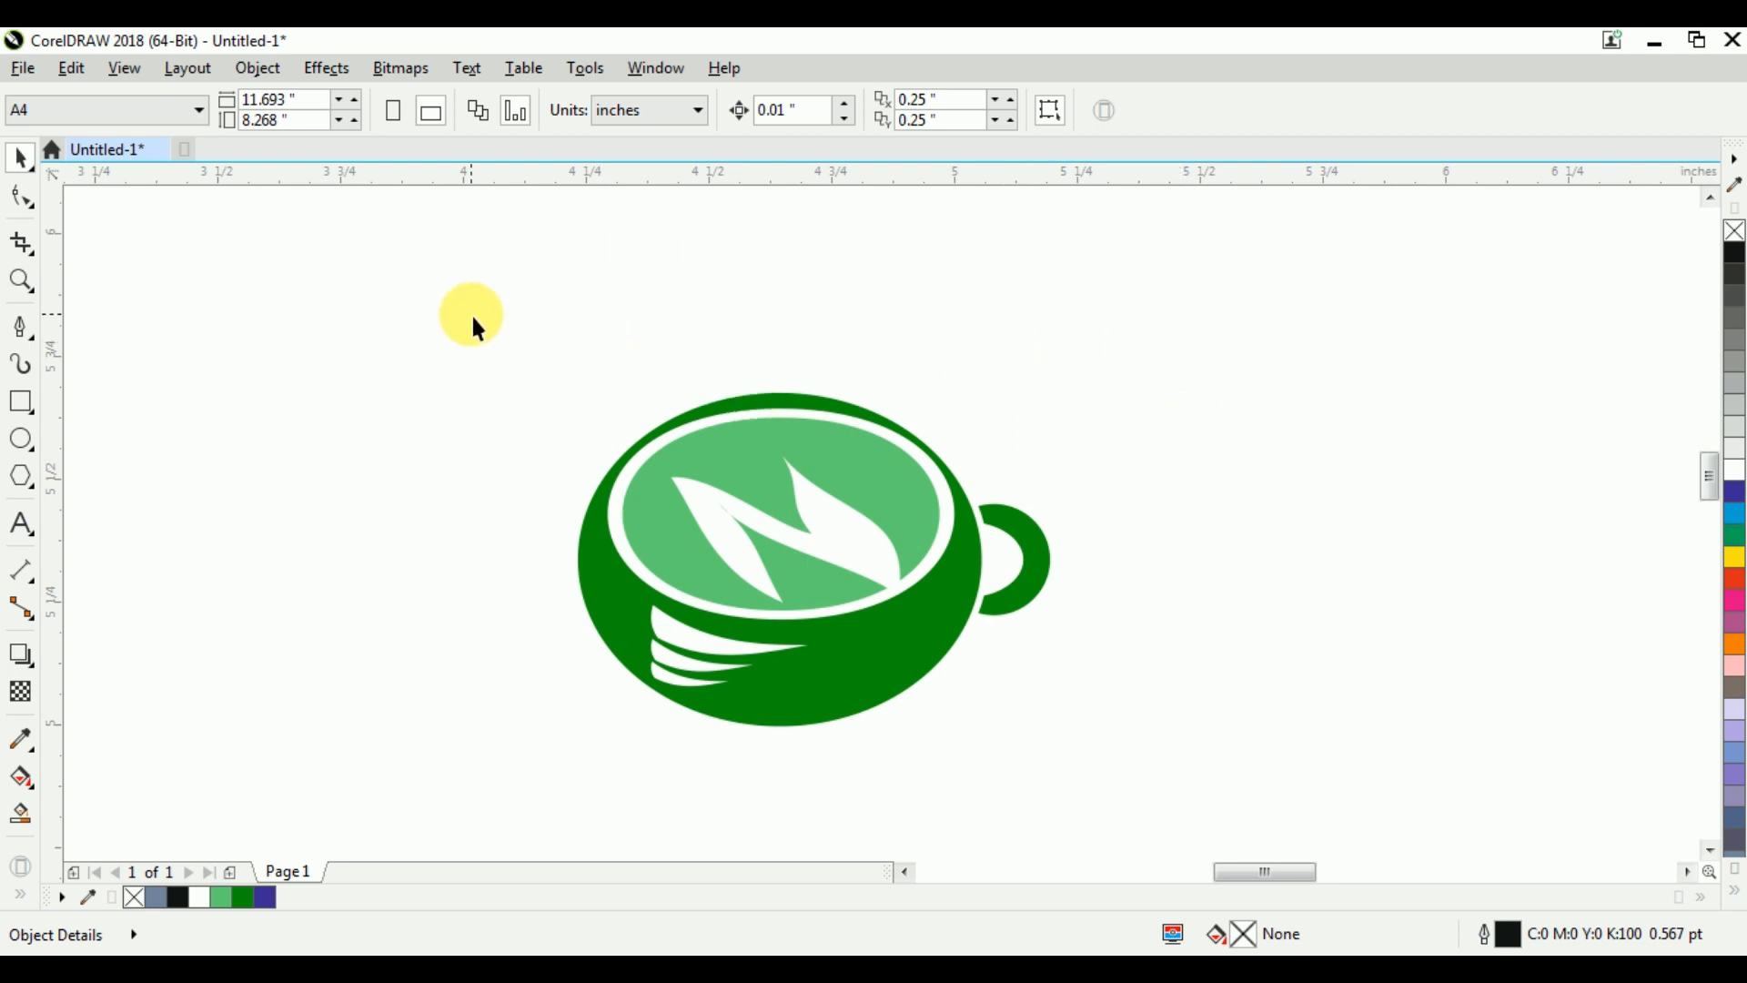
Draw a narrow, downward-pointing closed triangle about 0.068 by 0.708 in beside the cup with the Pen tool
click(21, 328)
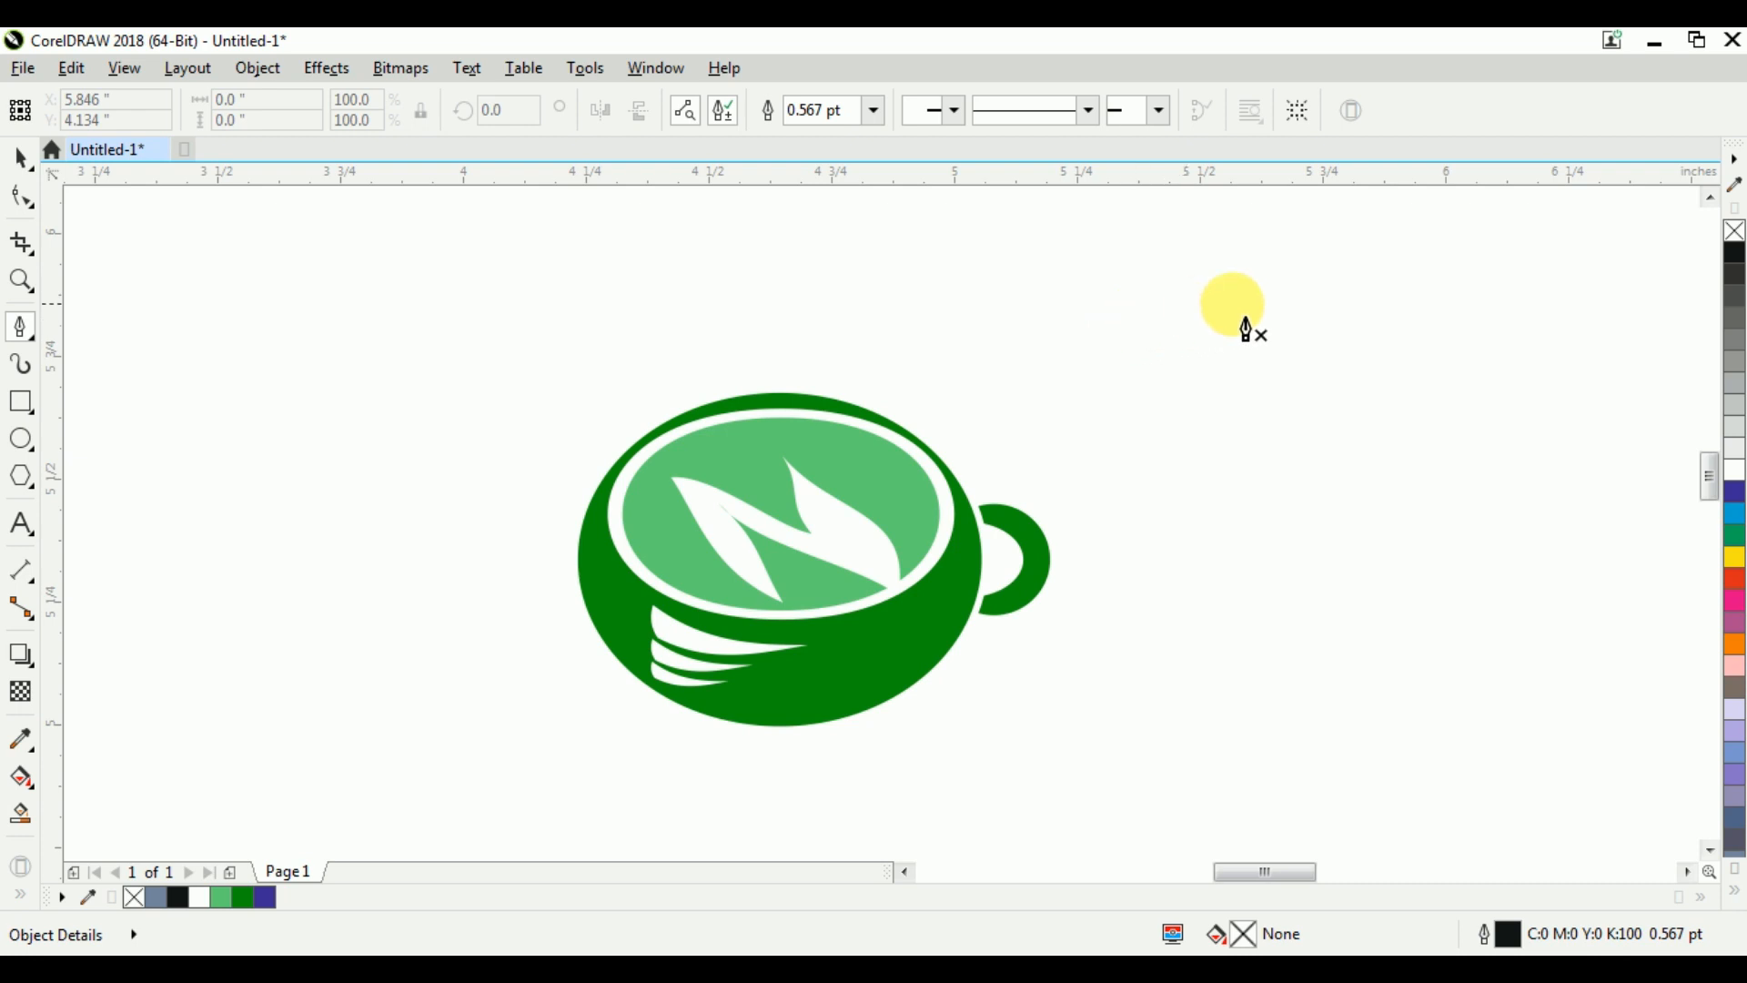
click(1213, 325)
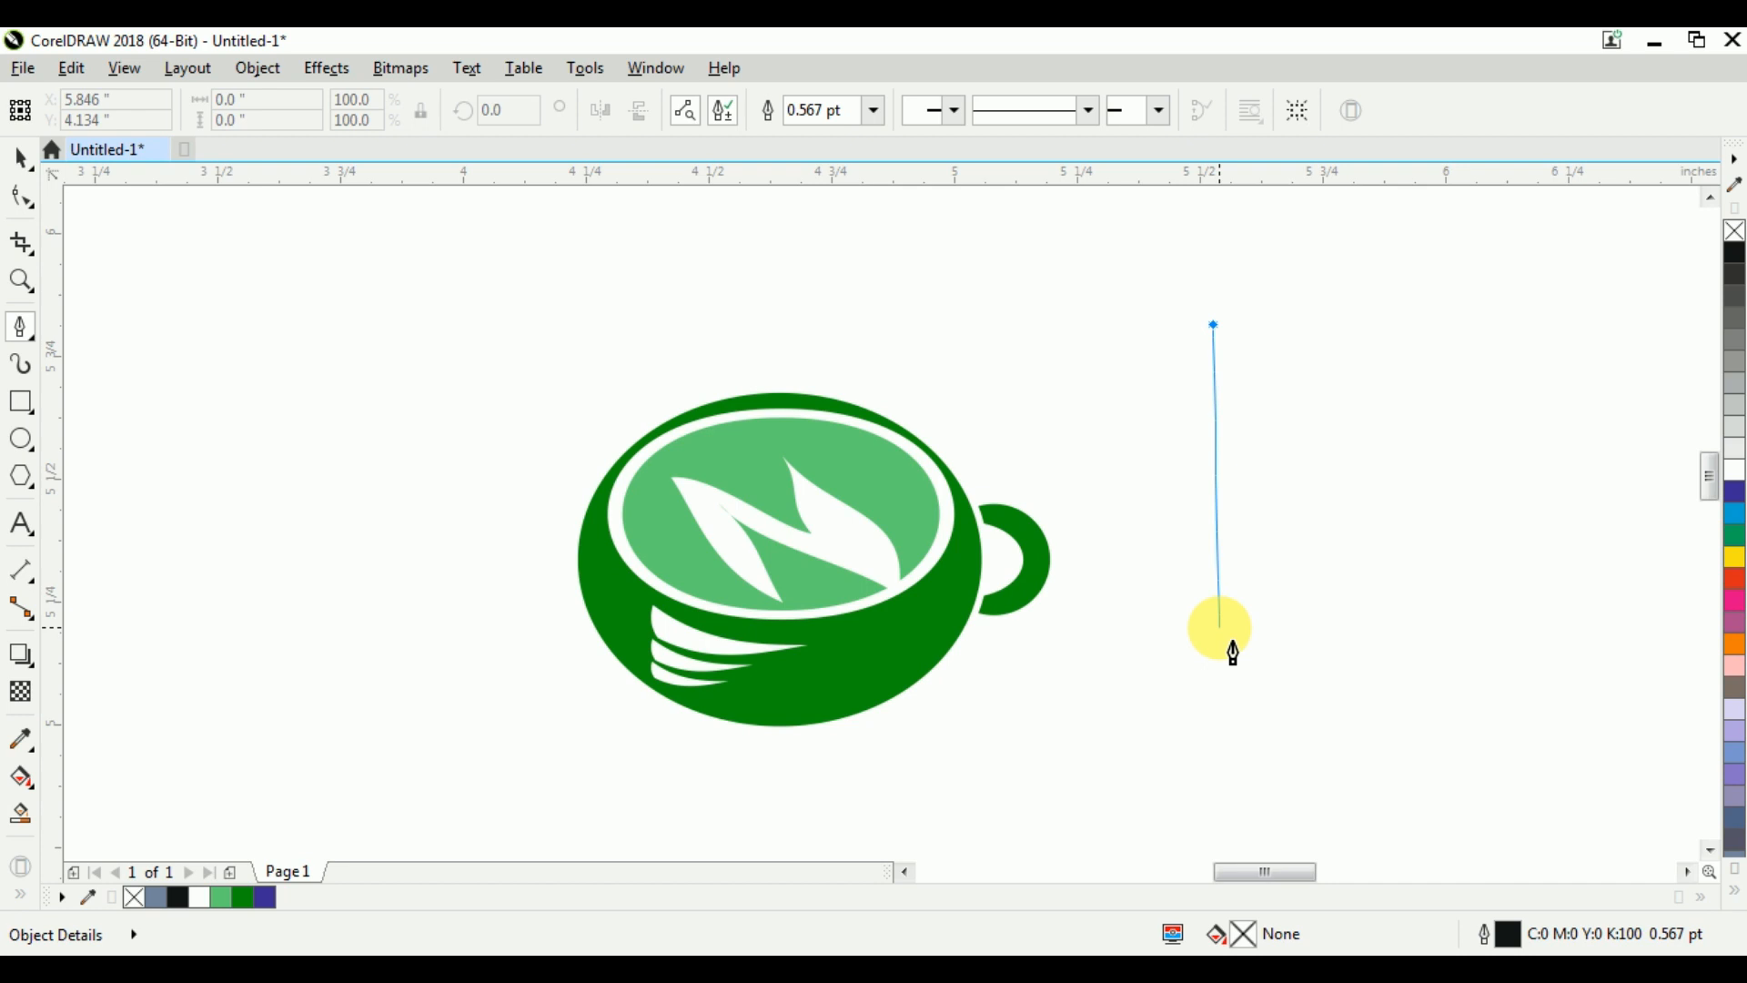
click(1210, 673)
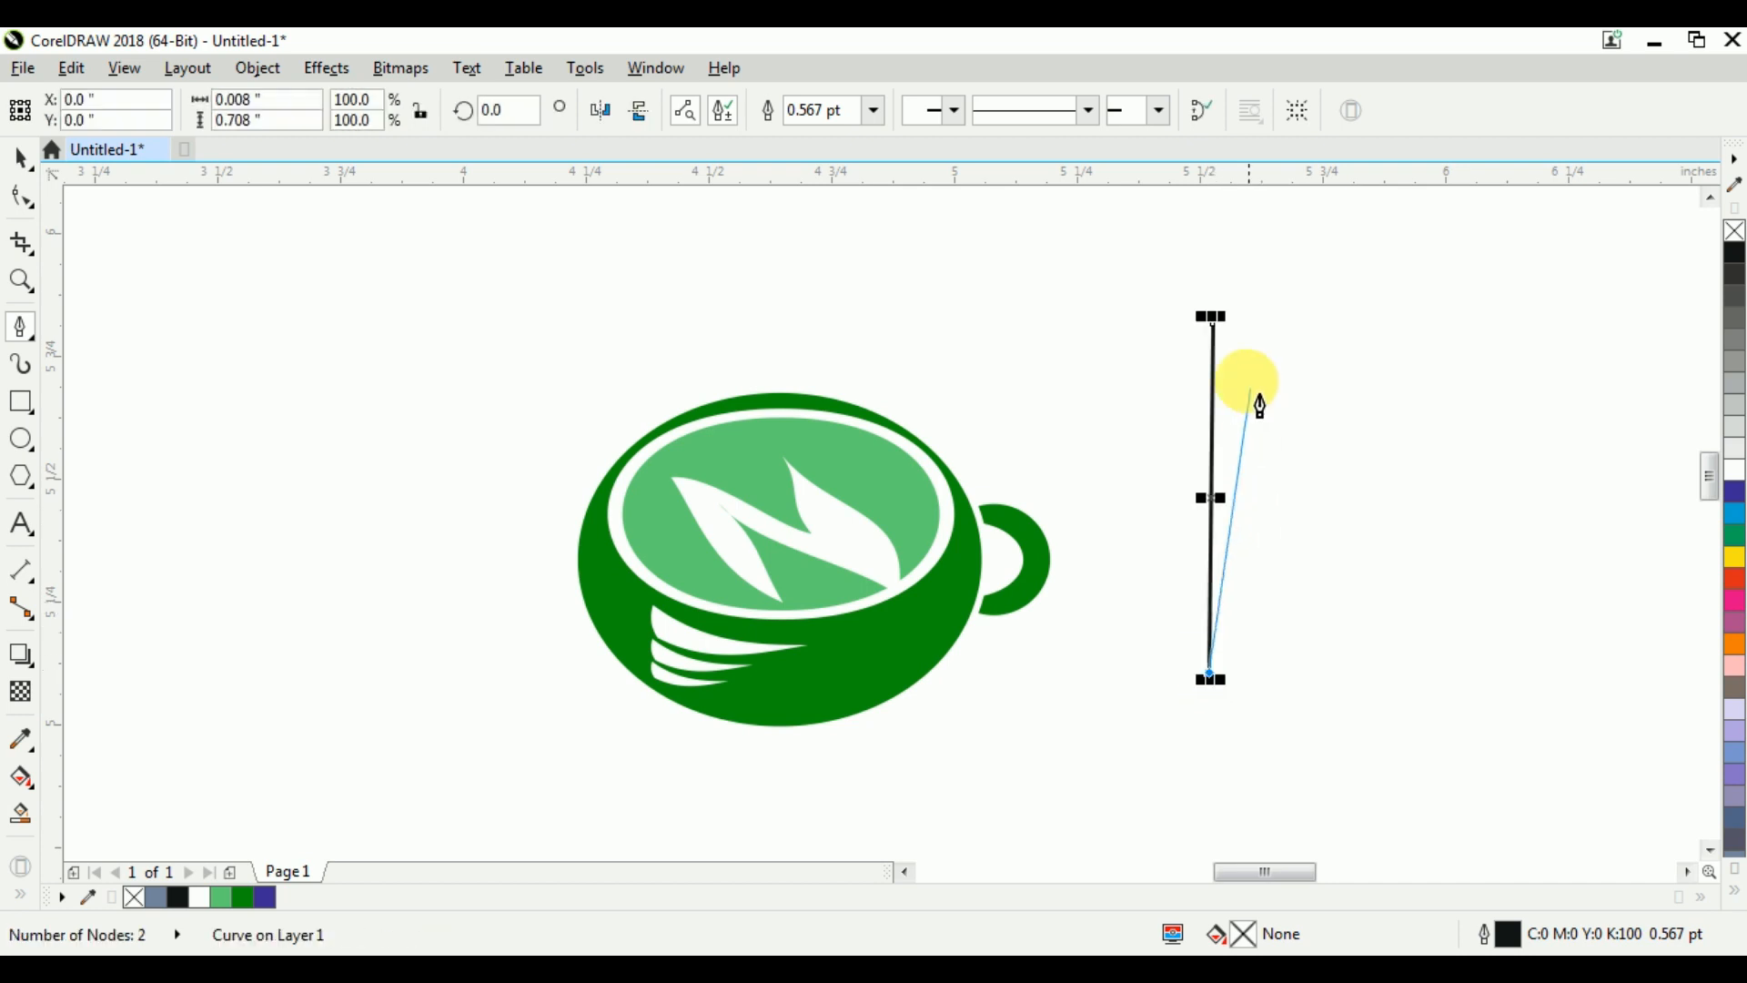
click(1243, 335)
click(1214, 324)
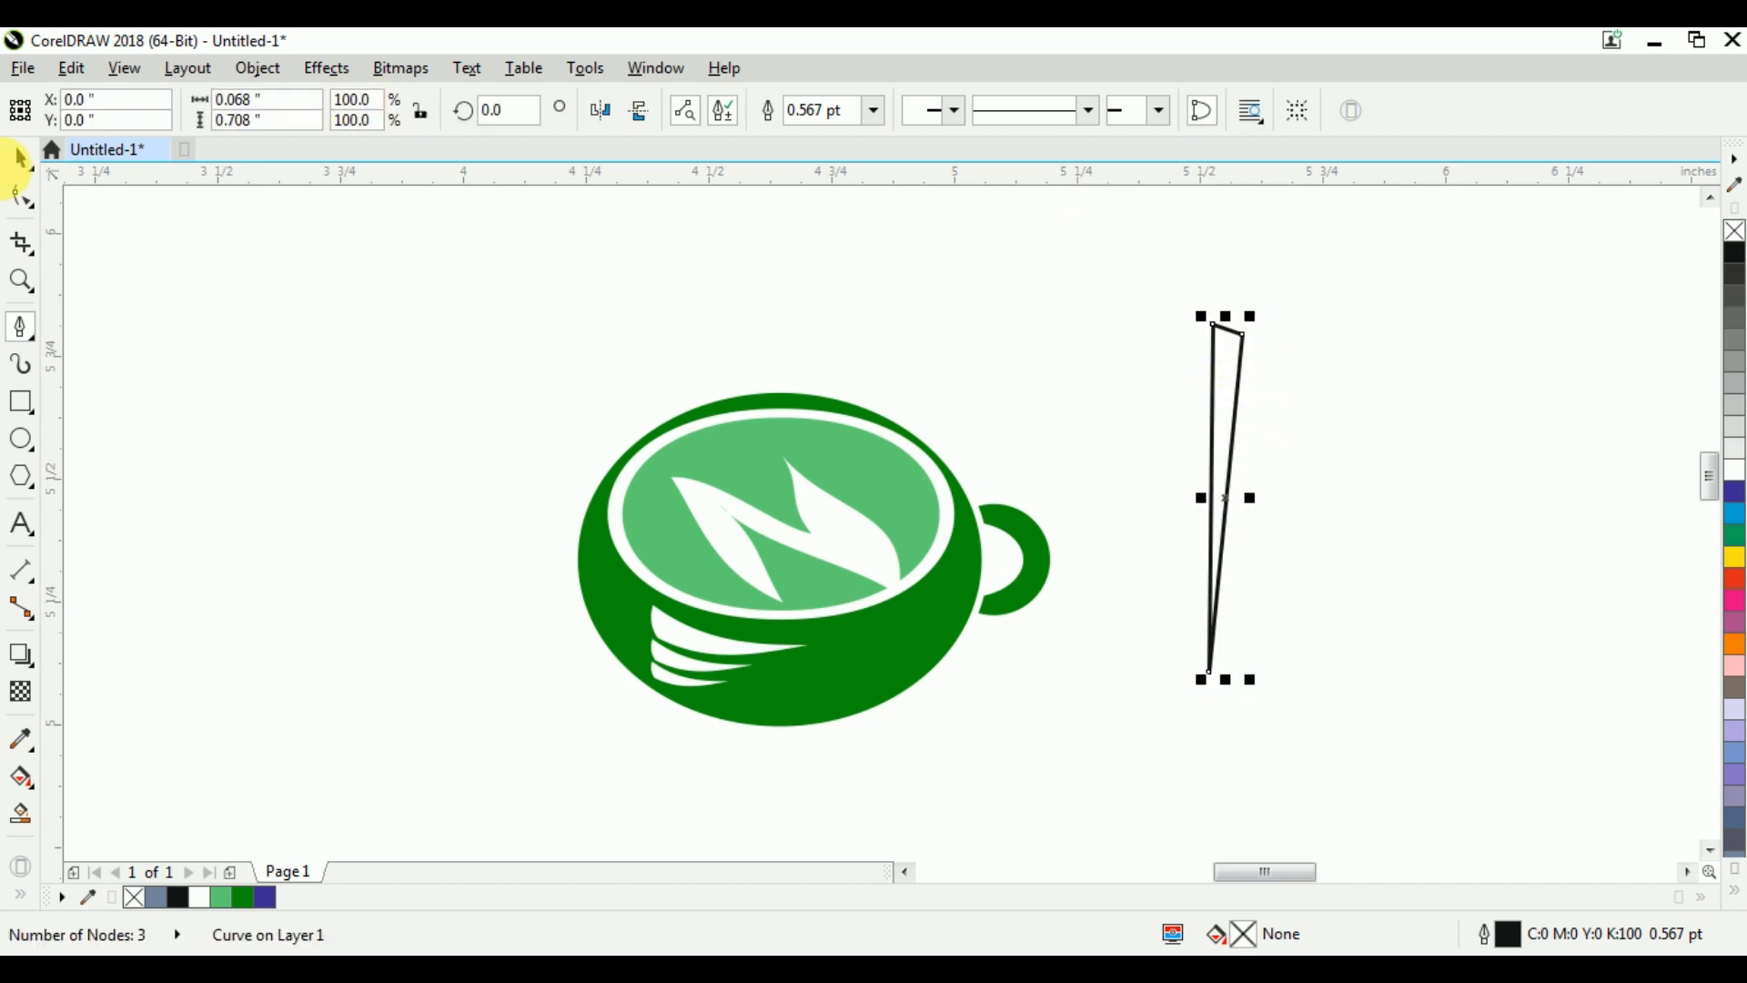
Convert all segments of the narrow triangle to curves and delete its upper right node
click(26, 188)
drag(1291, 646, 1286, 638)
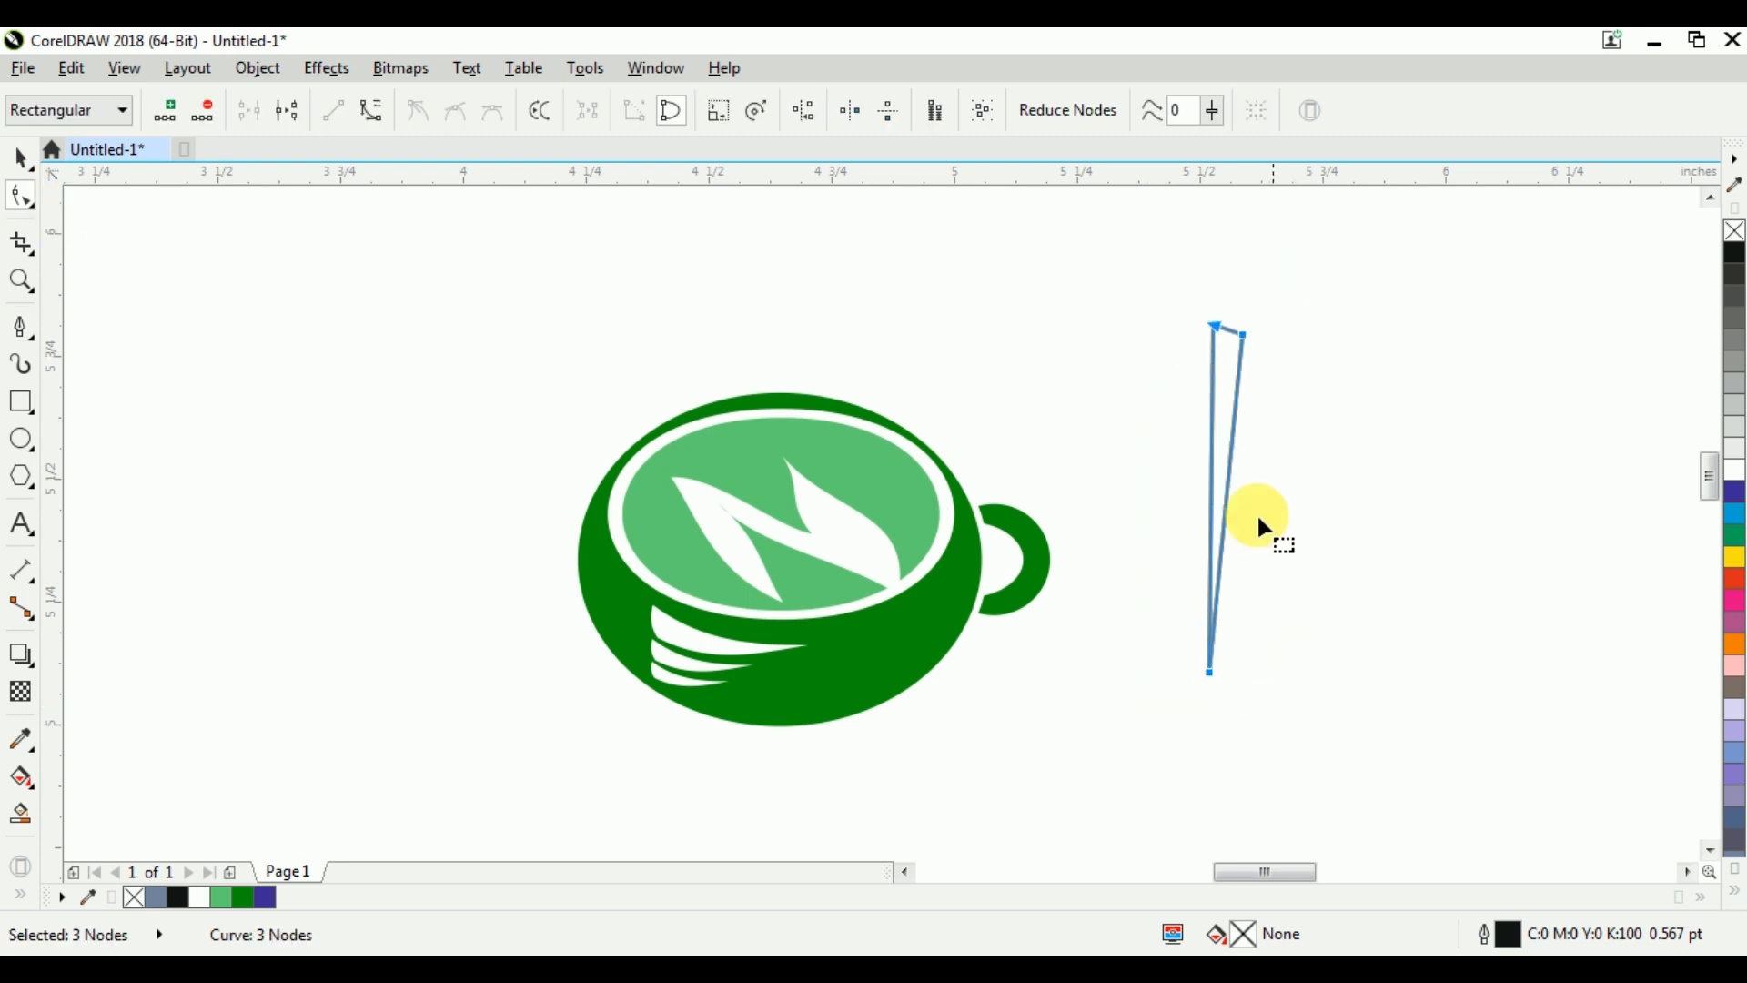
right_click(1243, 332)
click(1354, 455)
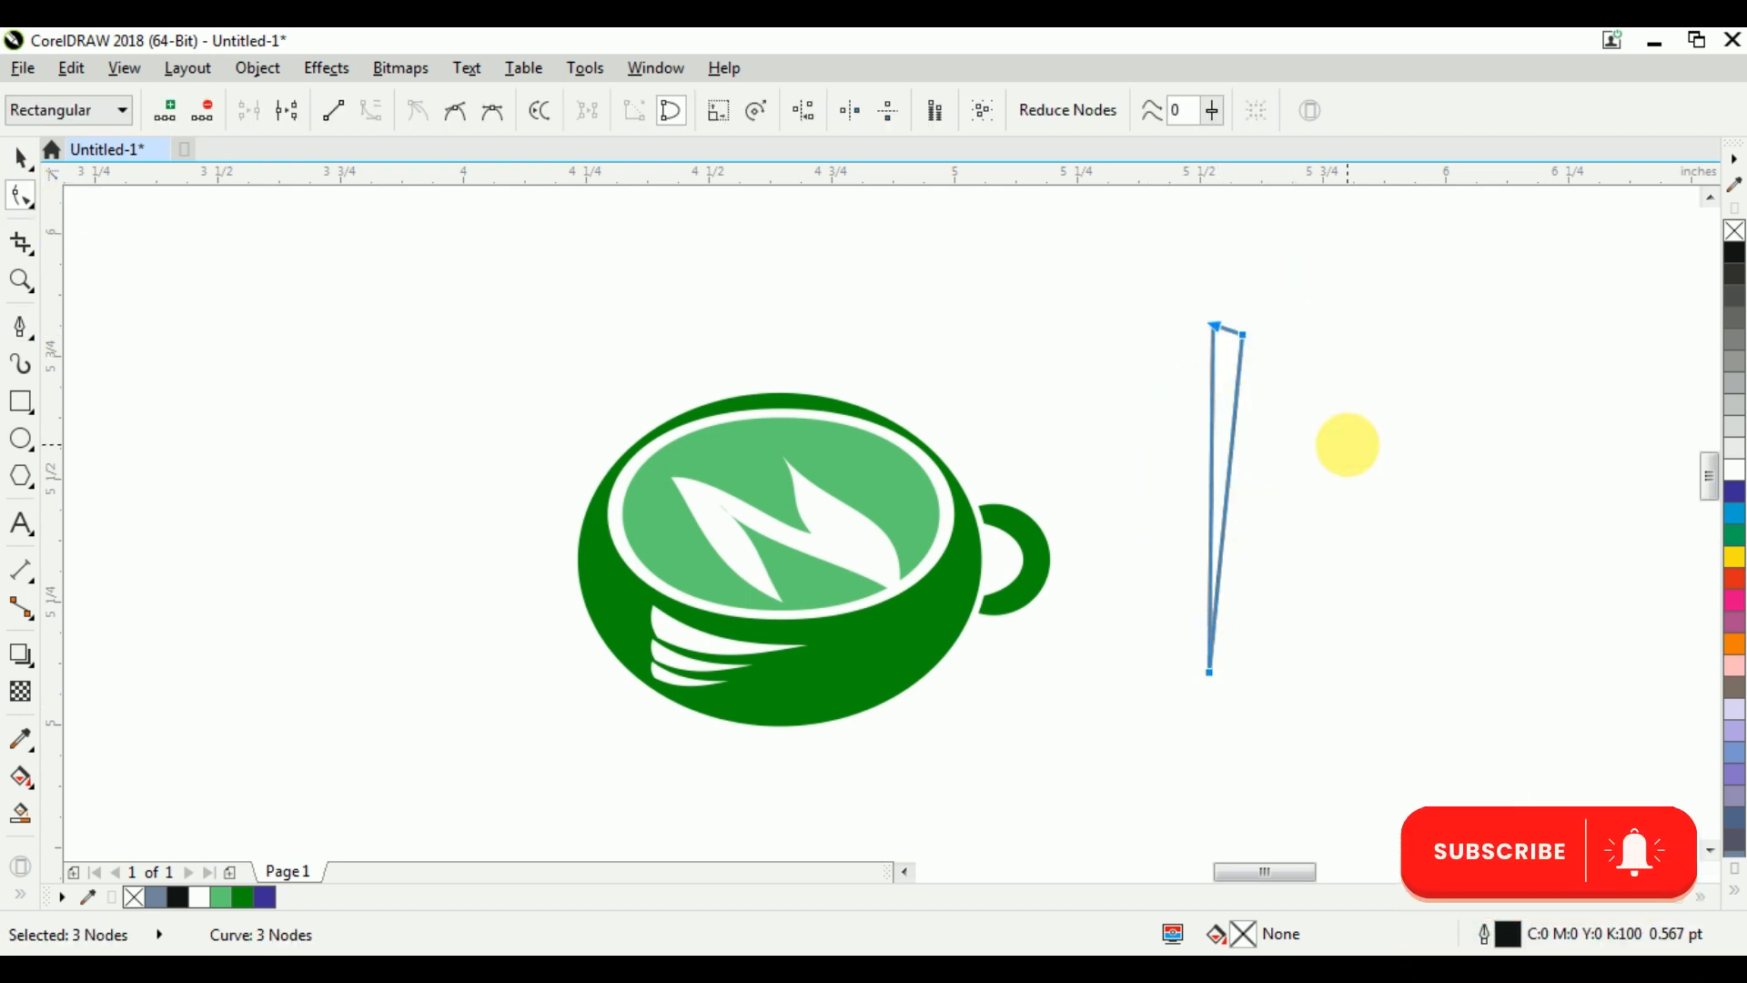
drag(1298, 289, 1238, 374)
key(Delete)
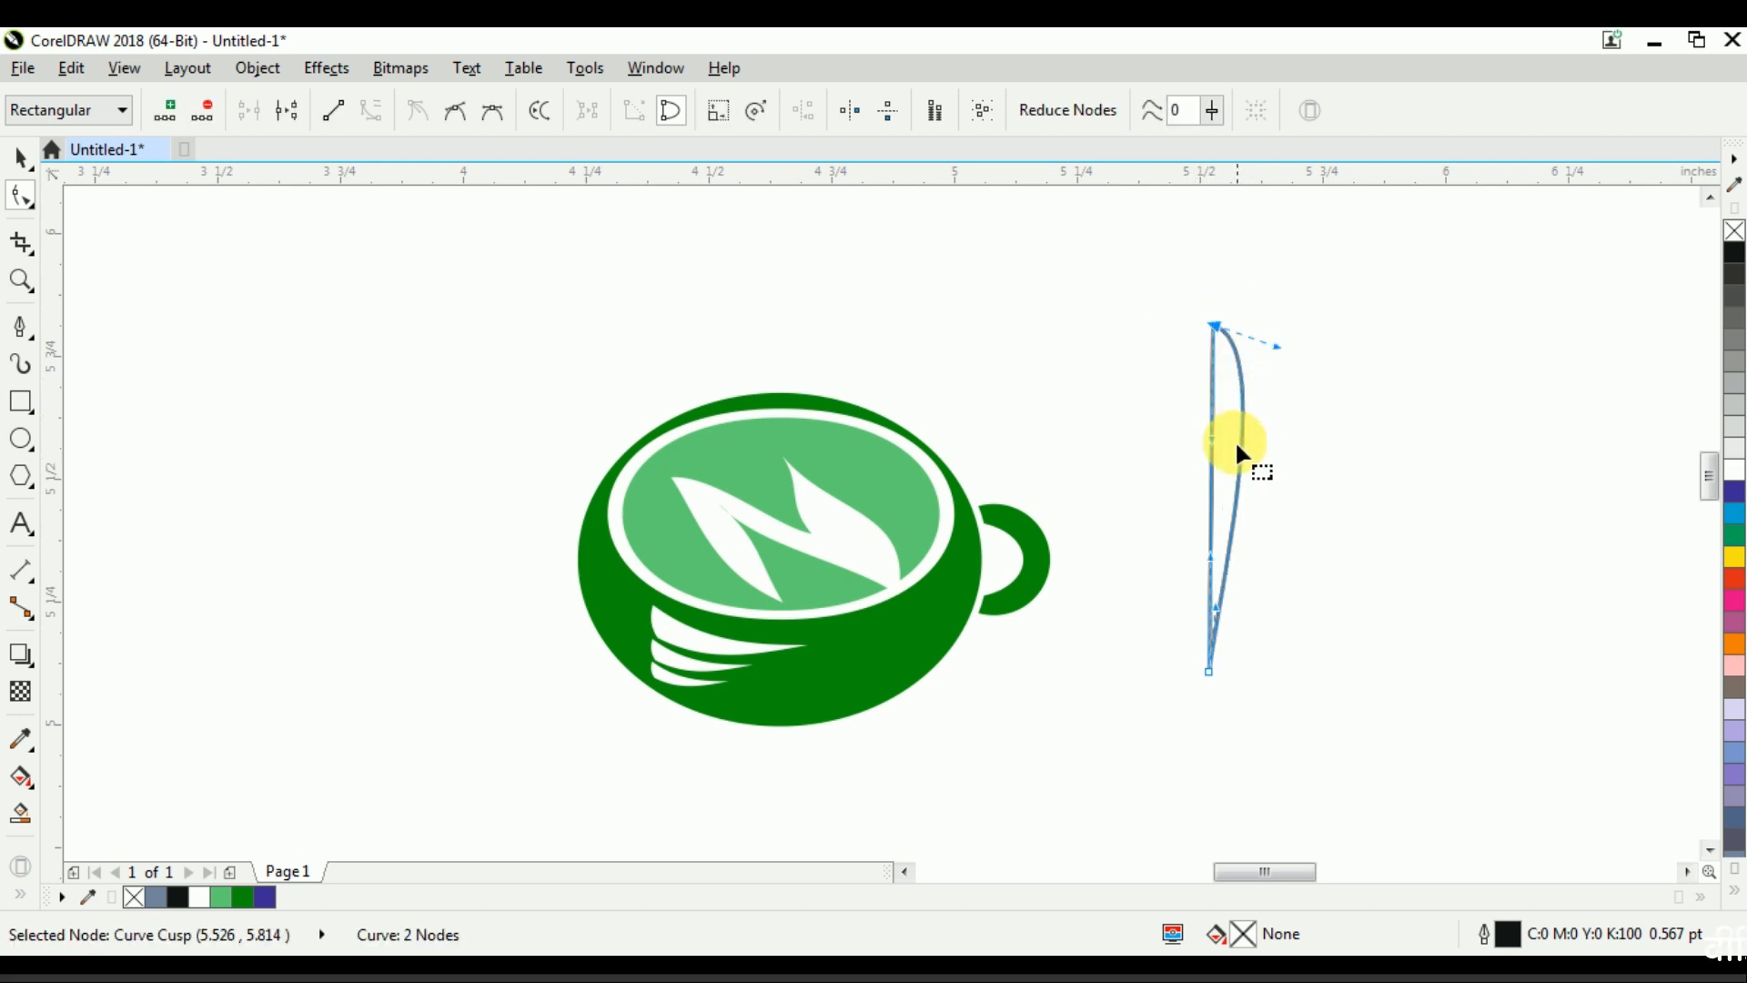
Adjust the curve handles of the two-node shape to form a tapered S-shaped wisp about 0.205 in wide
mouse_move(1216, 439)
mouse_down()
mouse_move(1170, 440)
mouse_move(1228, 424)
mouse_move(1240, 451)
mouse_up()
drag(1211, 556, 1161, 561)
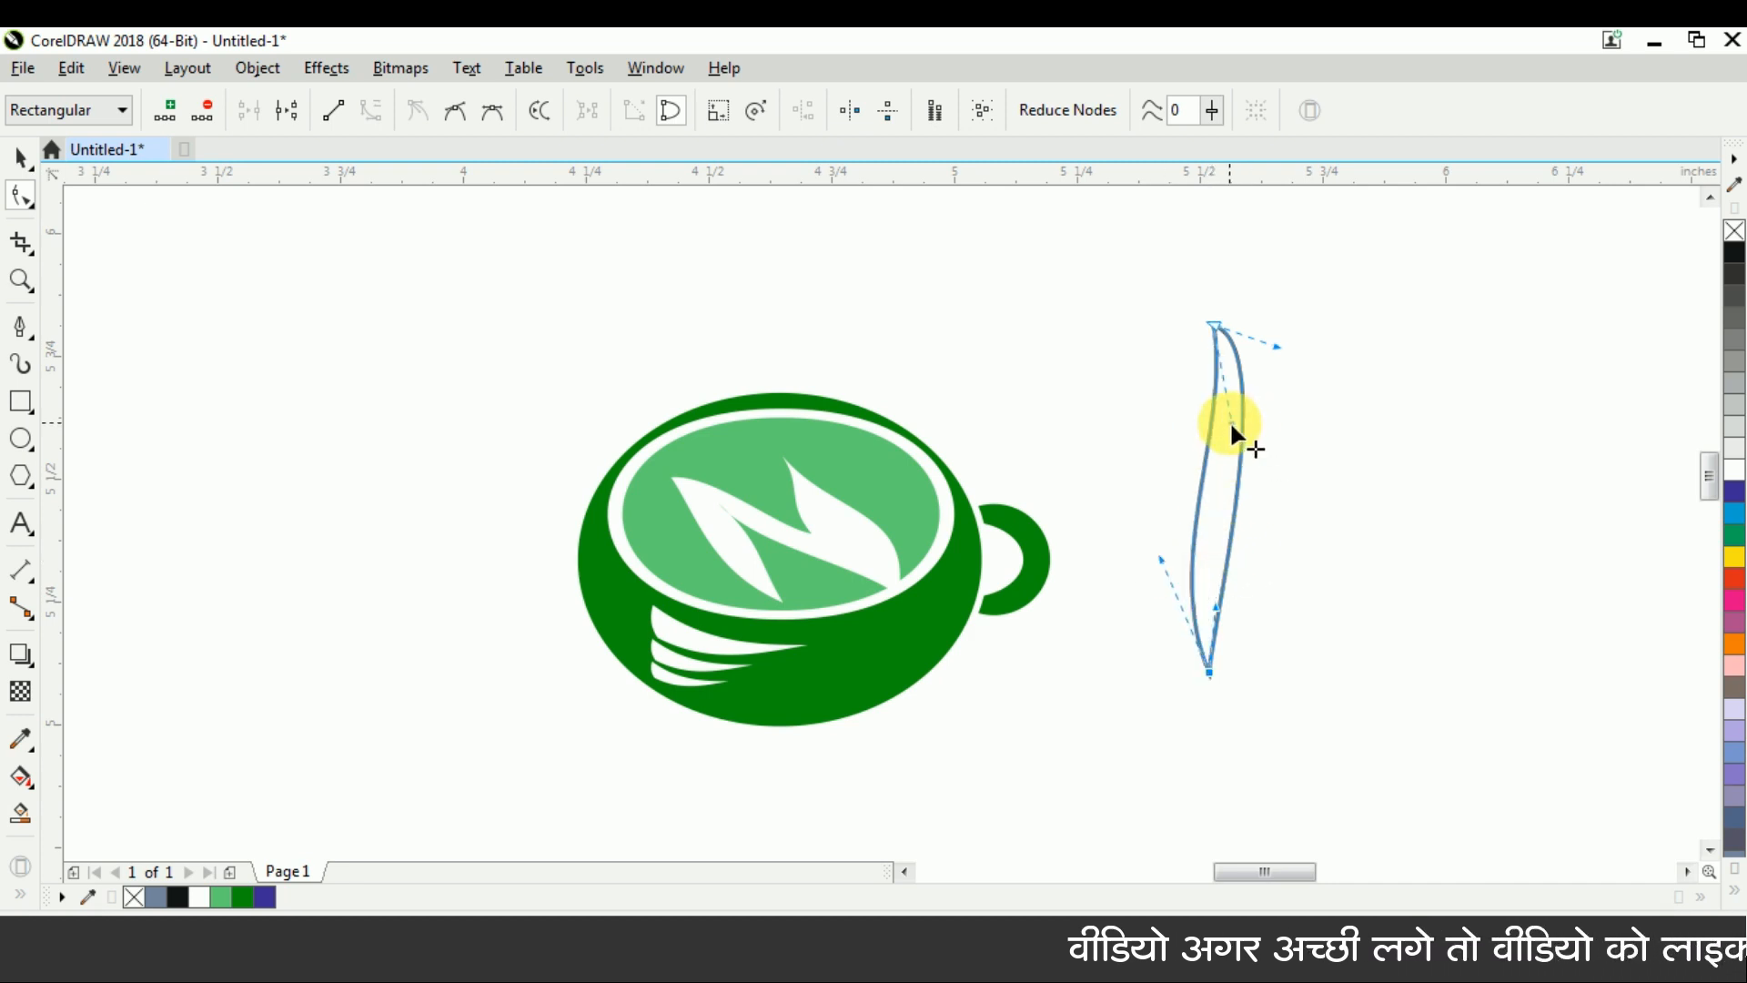
drag(1231, 421, 1242, 427)
drag(1316, 293, 1311, 375)
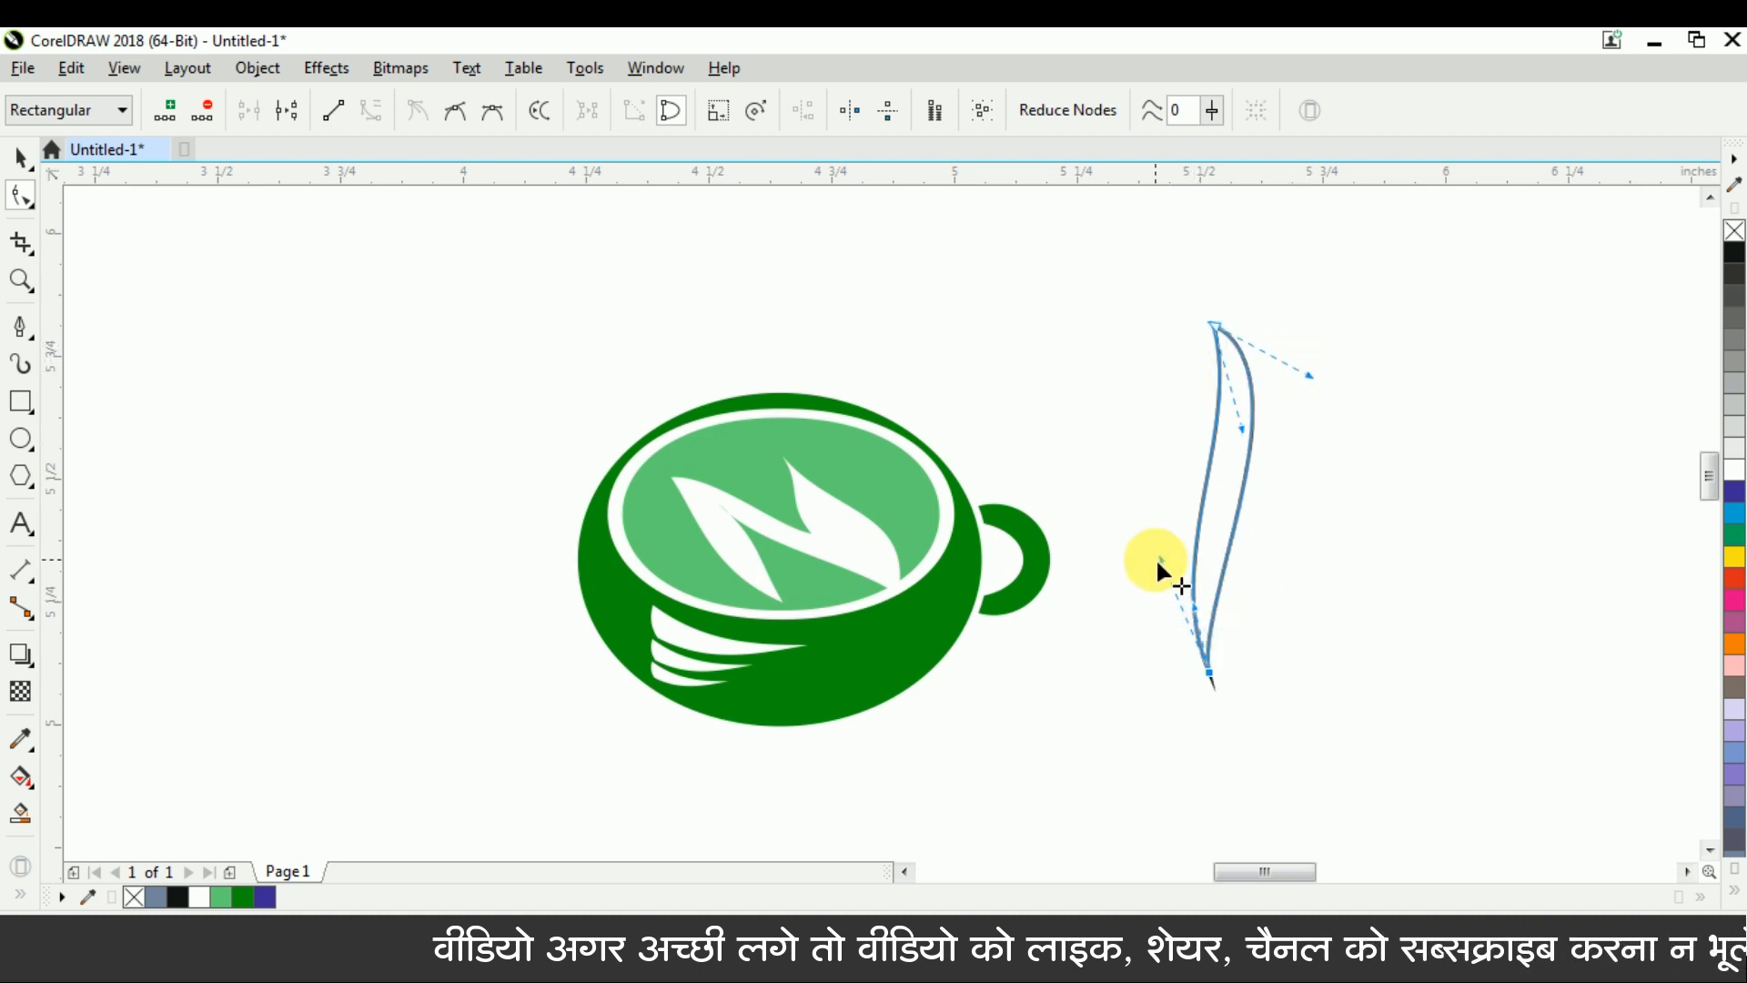
drag(1164, 558, 1065, 572)
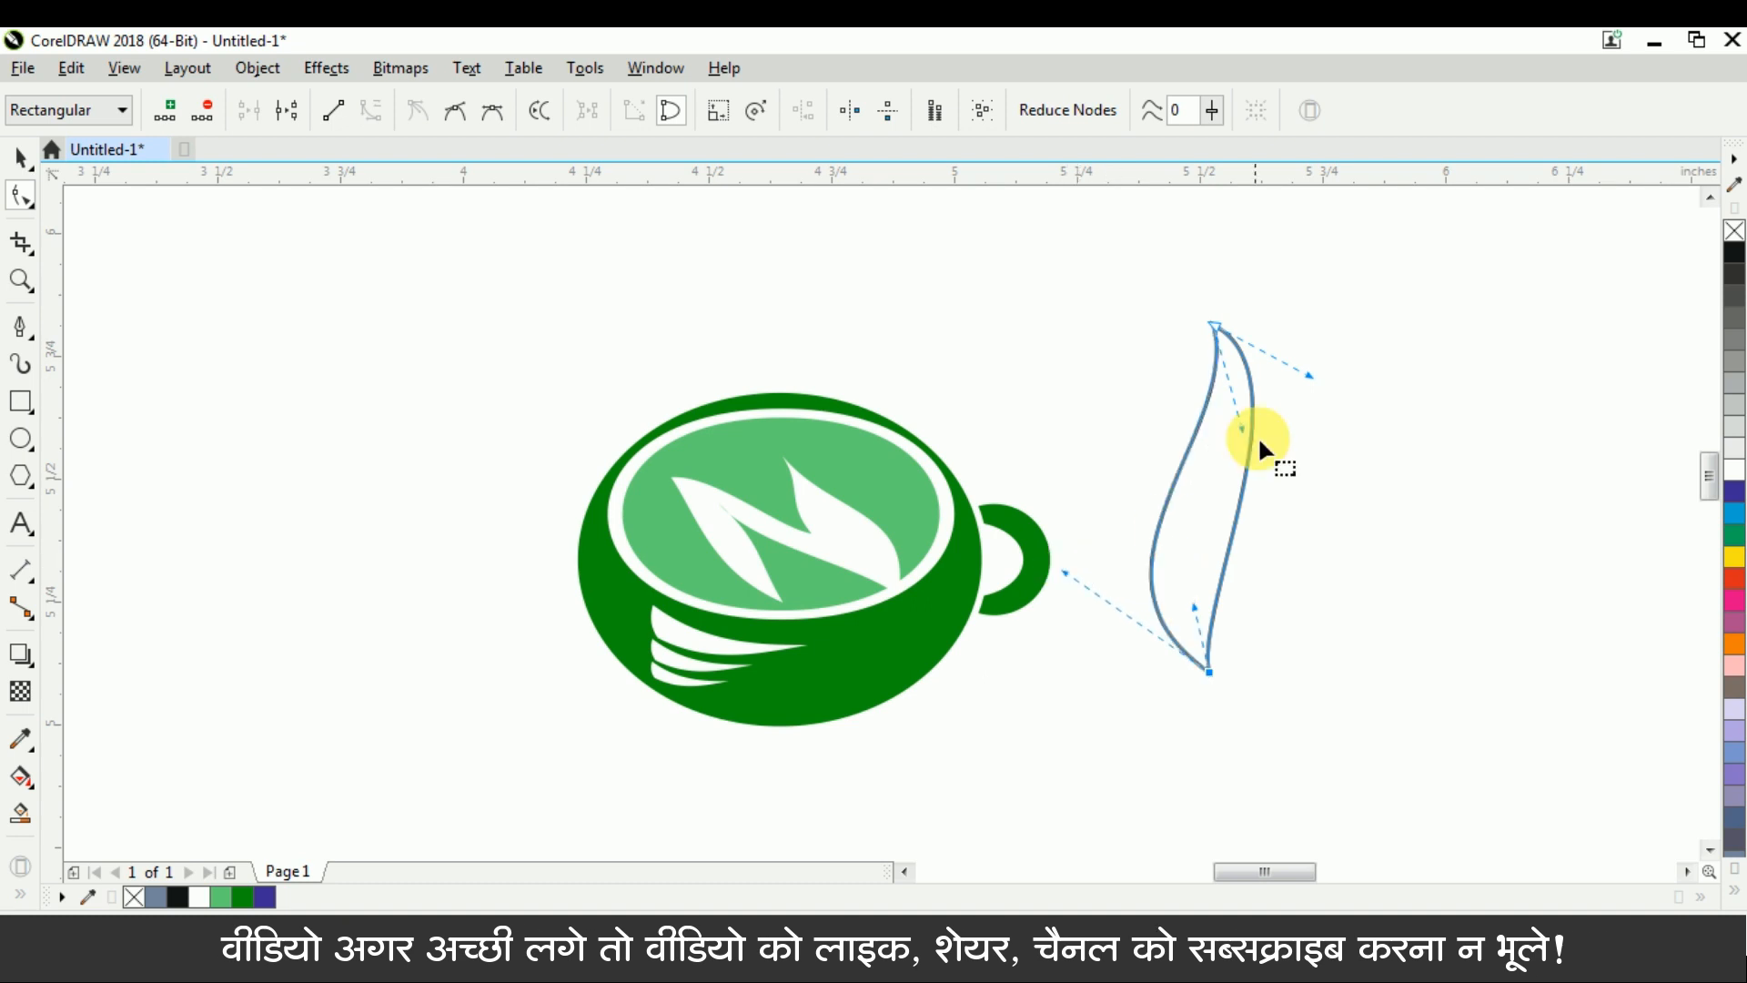
drag(1308, 374, 1336, 410)
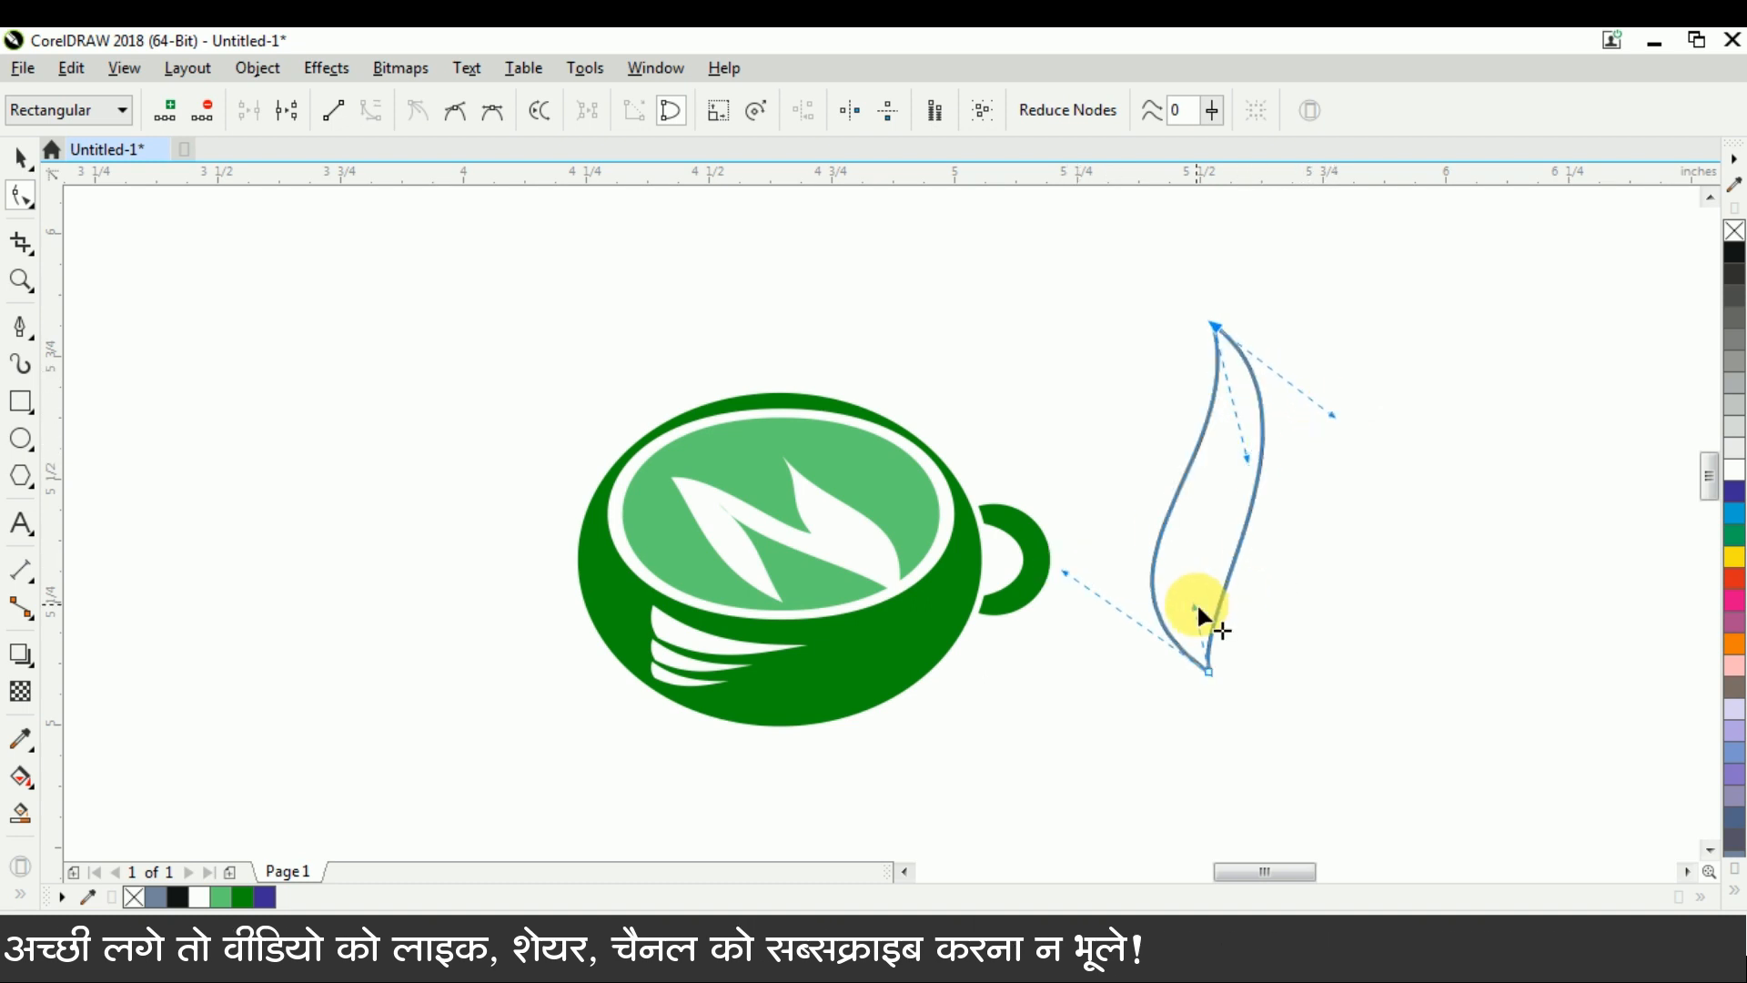
drag(1154, 598, 1124, 560)
drag(1335, 416, 1337, 442)
key(ctrl+space)
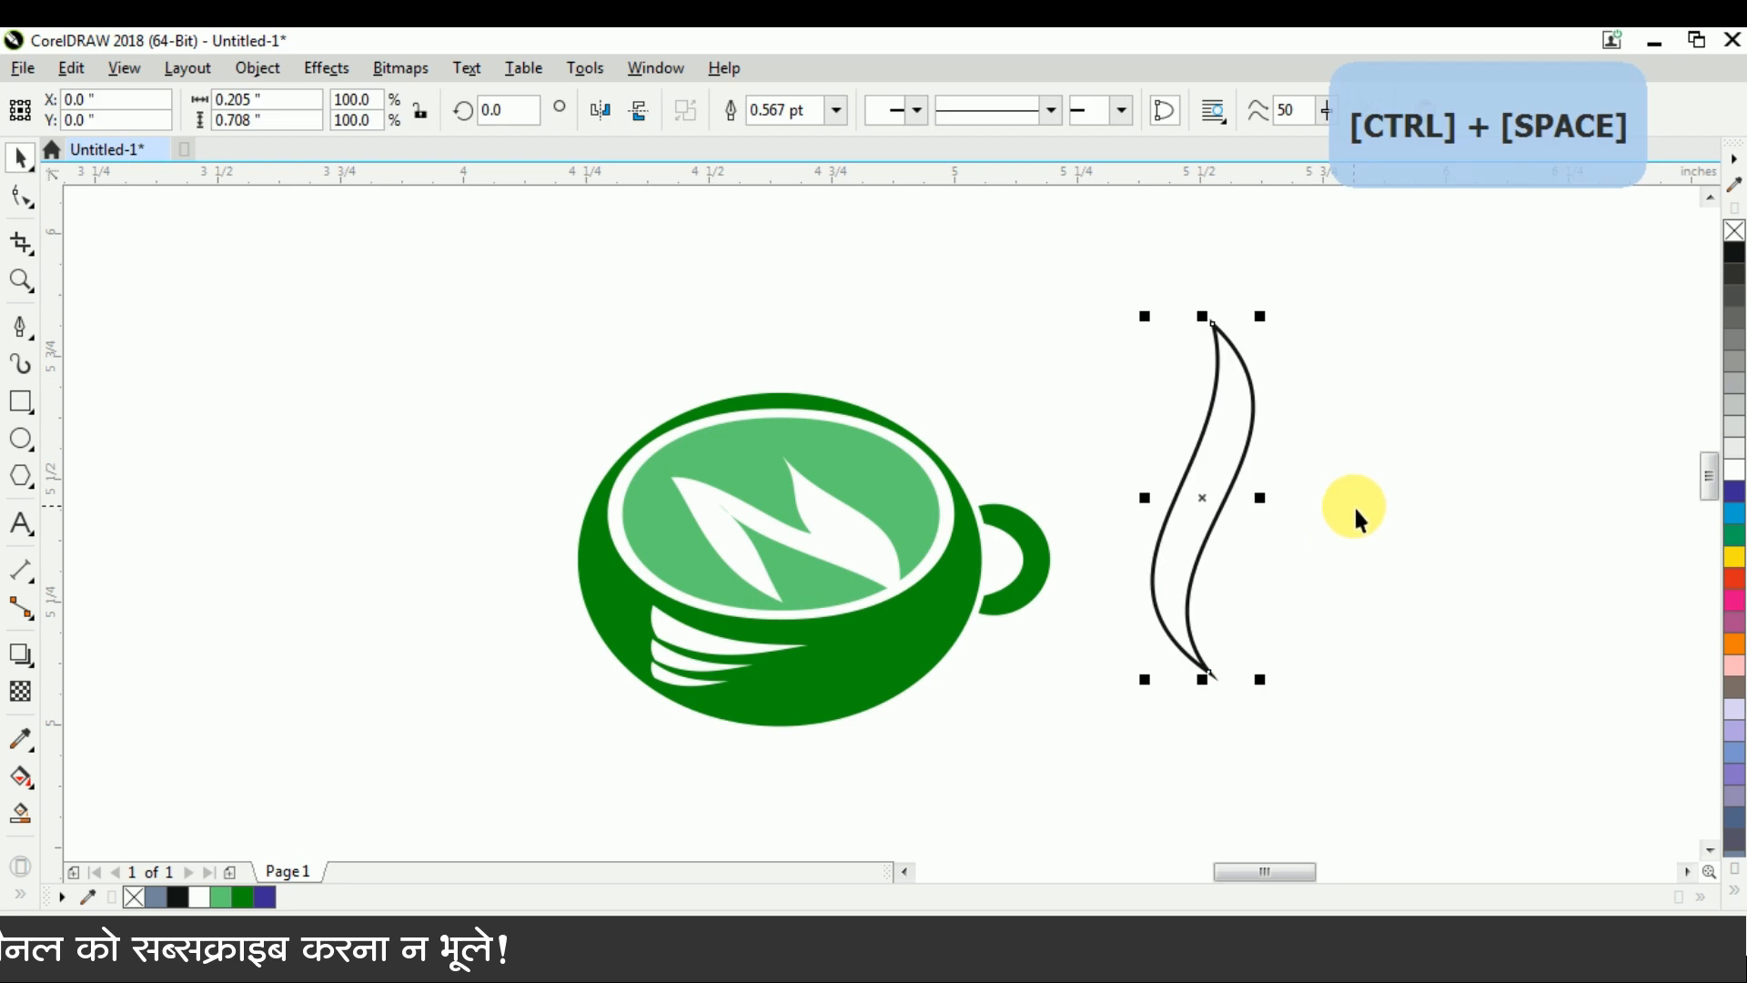
Try the cup's dark green on the S-shaped wisp, settling on the light green fill C69 M0 Y72 K0
click(1342, 551)
click(1246, 354)
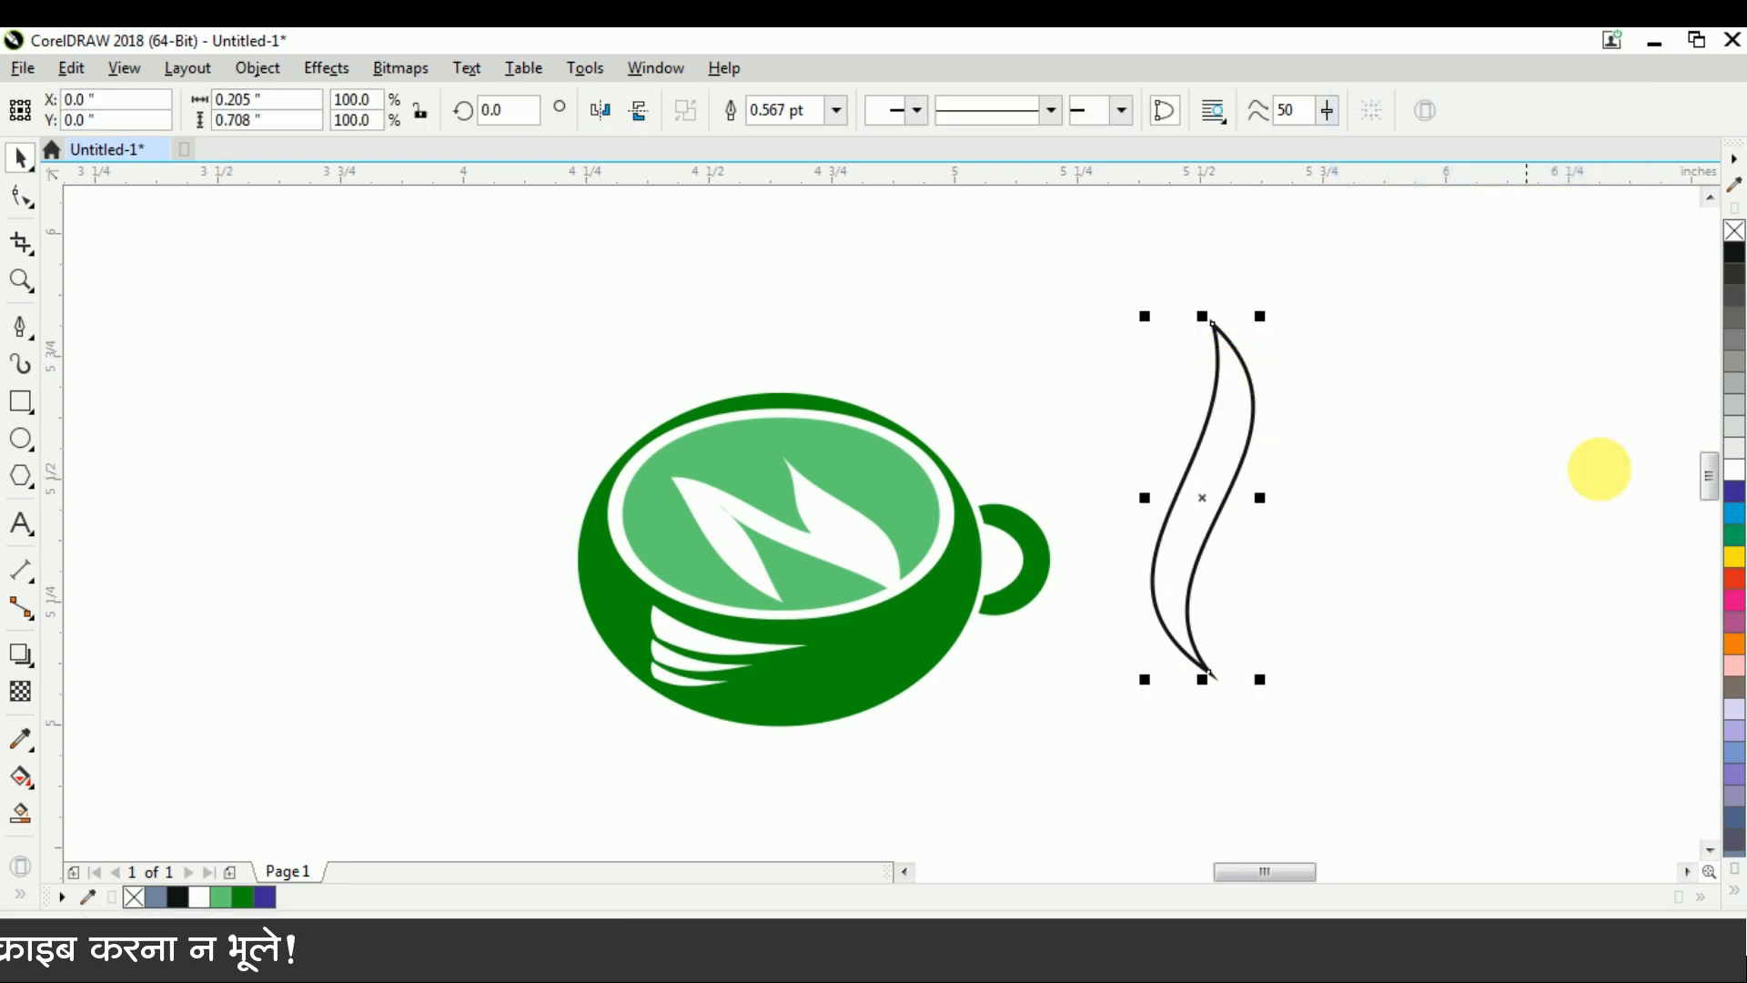
click(243, 897)
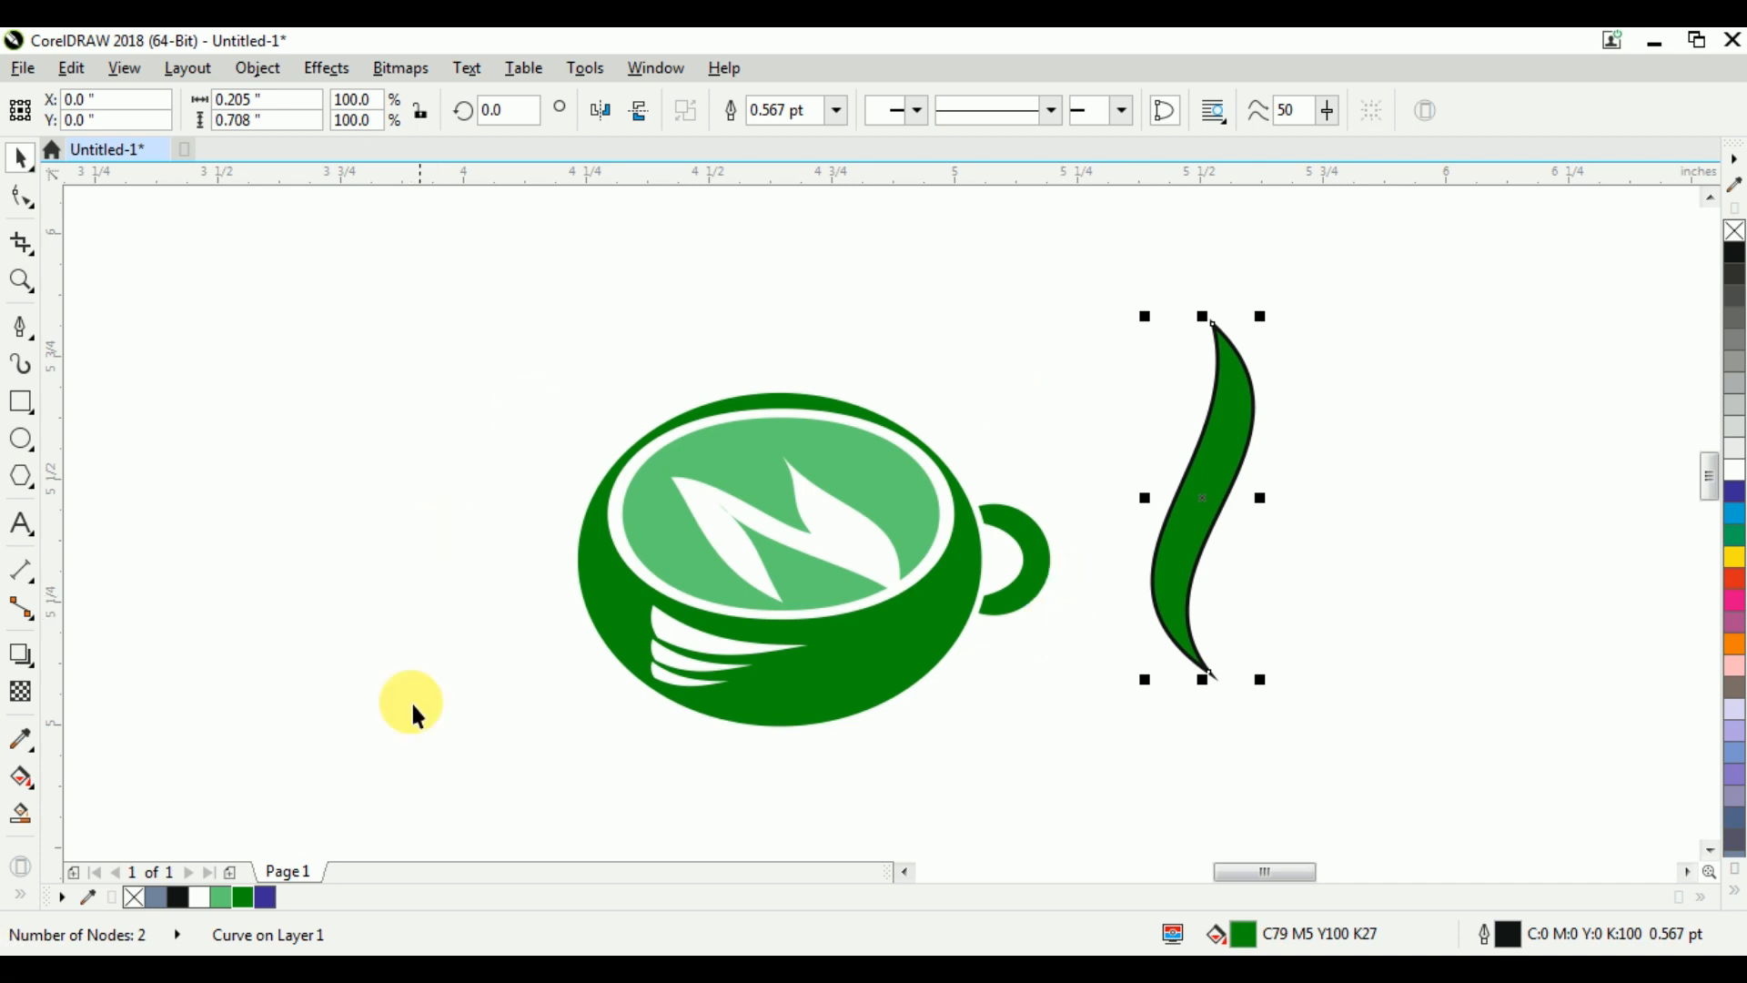
click(221, 898)
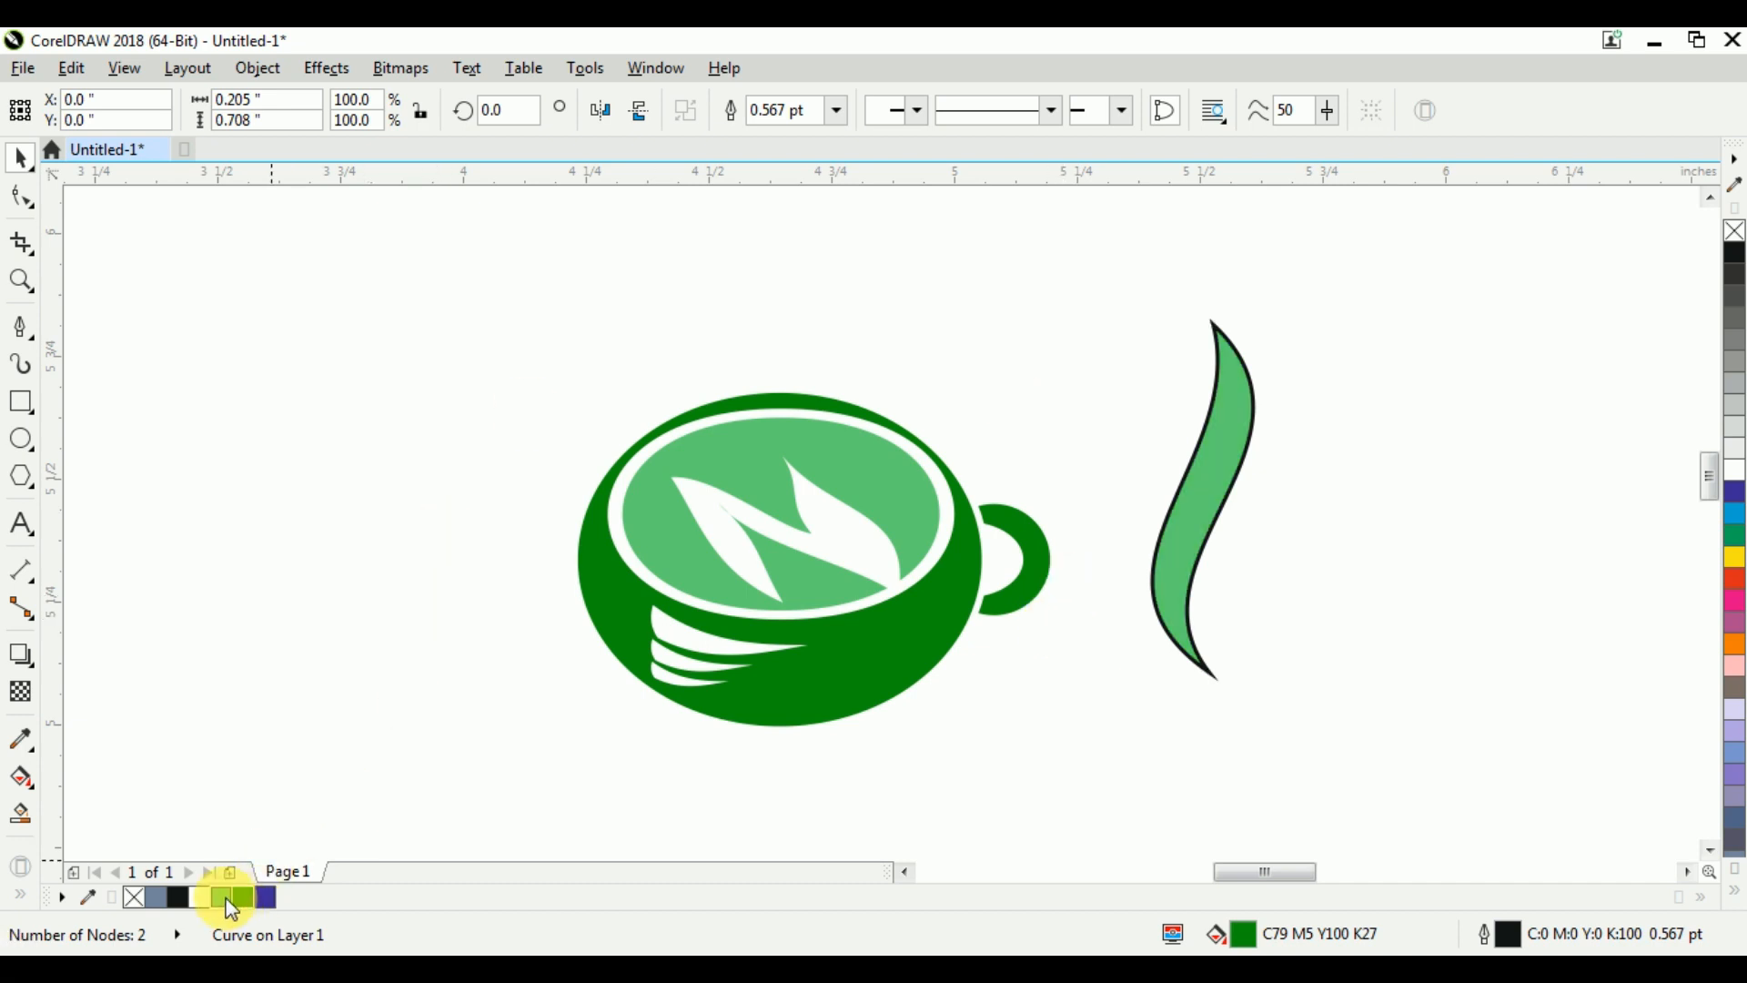
Remove the S-shaped wisp's outline, scale it down to about 0.37 in tall and place it just above the cup
right_click(1735, 231)
drag(1261, 316, 1250, 405)
drag(1074, 409, 807, 287)
Add a smaller wisp copy, about 0.091 by 0.313 in, left of the original and duplicate it horizontally to the right
right_click(758, 319)
scroll(825, 311, down, 1)
scroll(827, 218, up, 1)
click(715, 431)
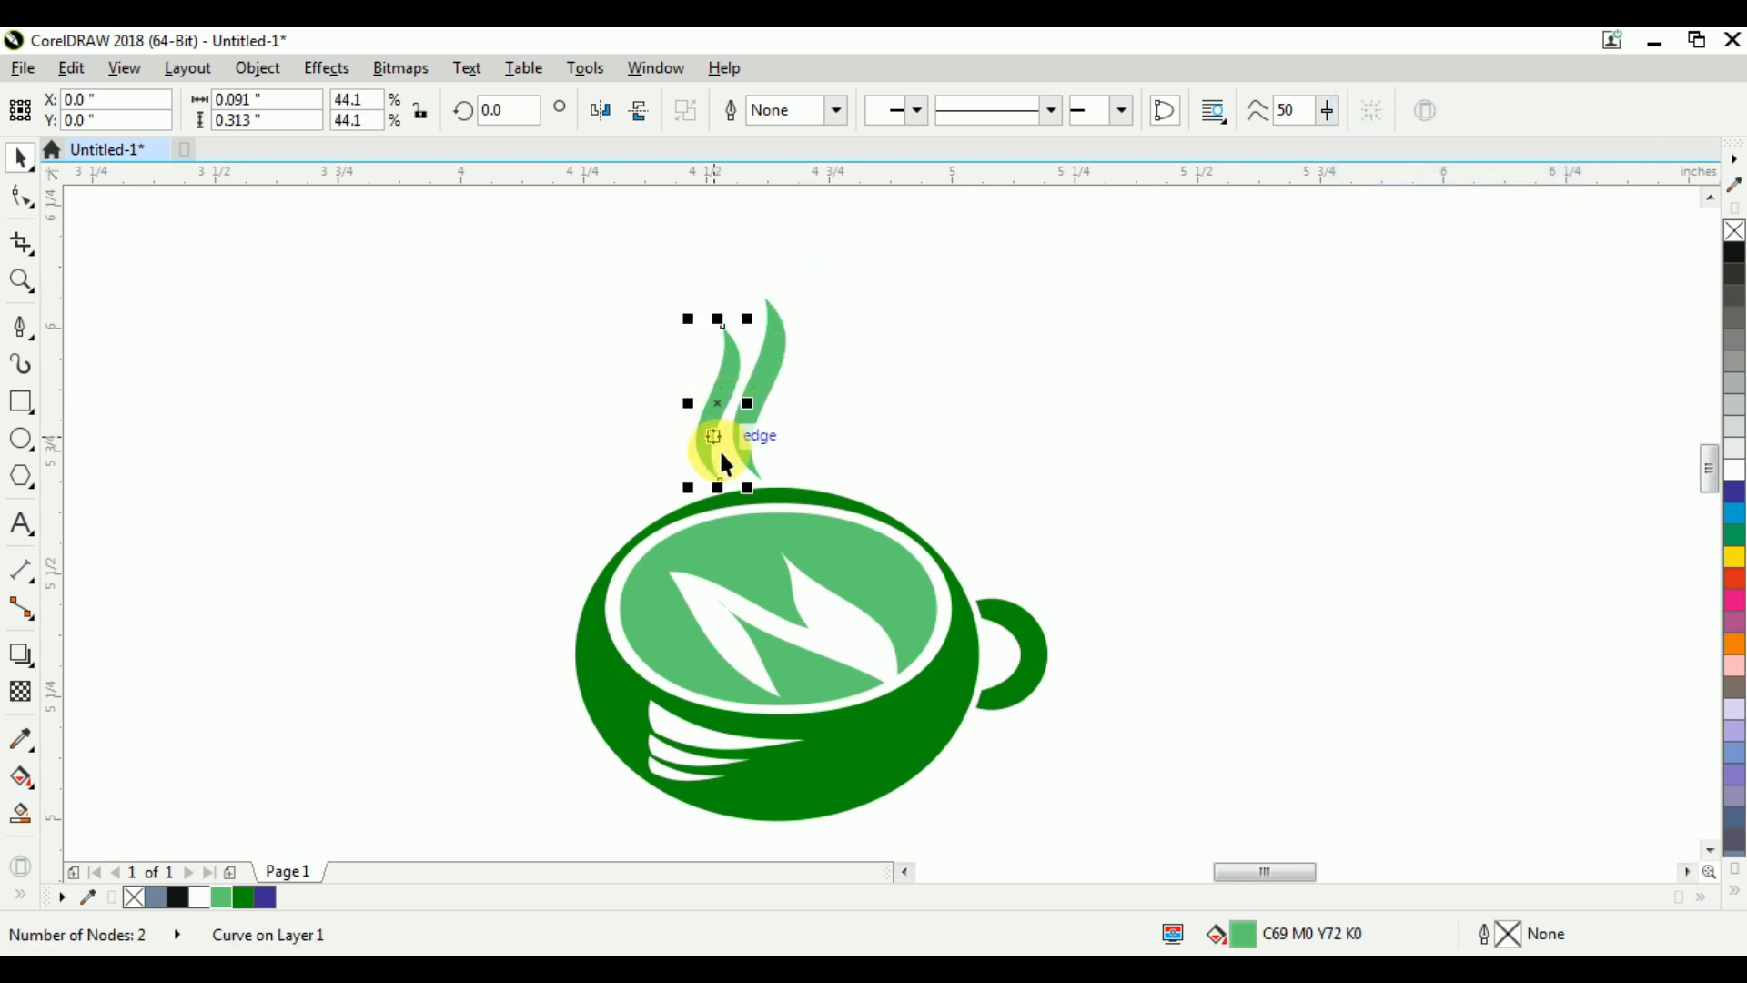
drag(729, 414, 803, 414)
click(1003, 283)
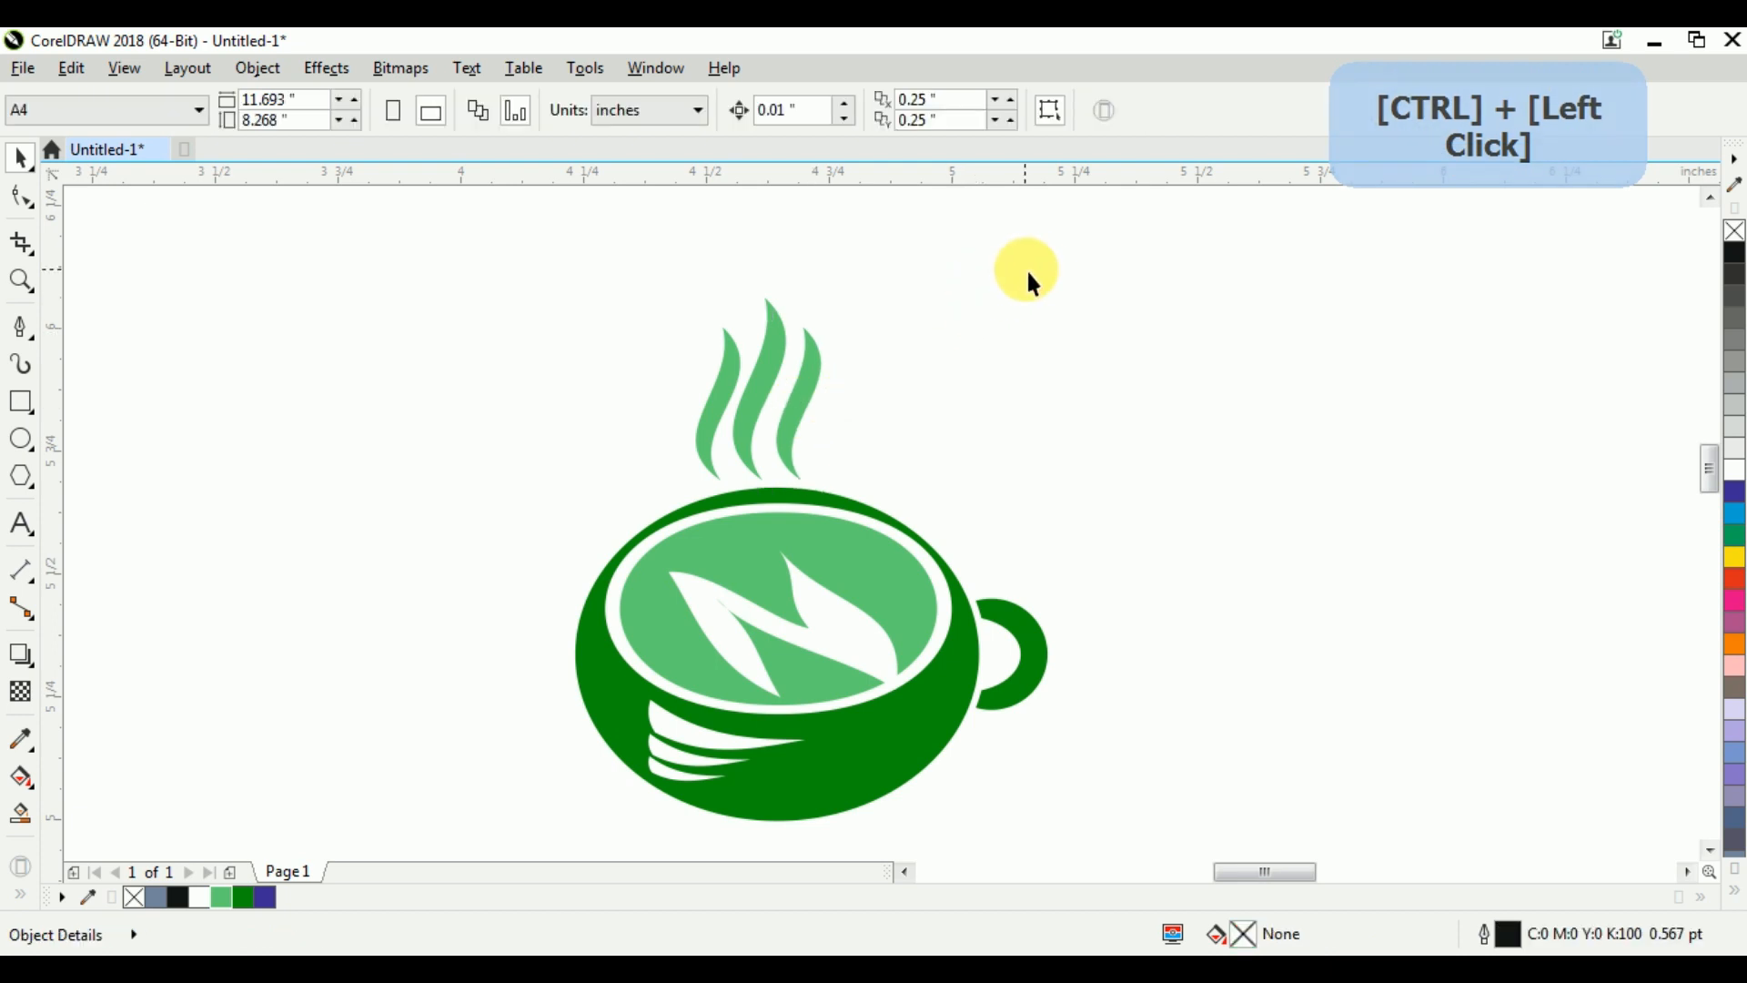
Move the right-hand wisp farther outward in a straight horizontal line, away from the middle wisp
click(801, 398)
scroll(796, 402, up, 2)
drag(788, 427, 922, 428)
scroll(914, 433, down, 3)
Distribute the three steam wisps with equal horizontal spacing between them
click(599, 302)
drag(606, 334, 999, 535)
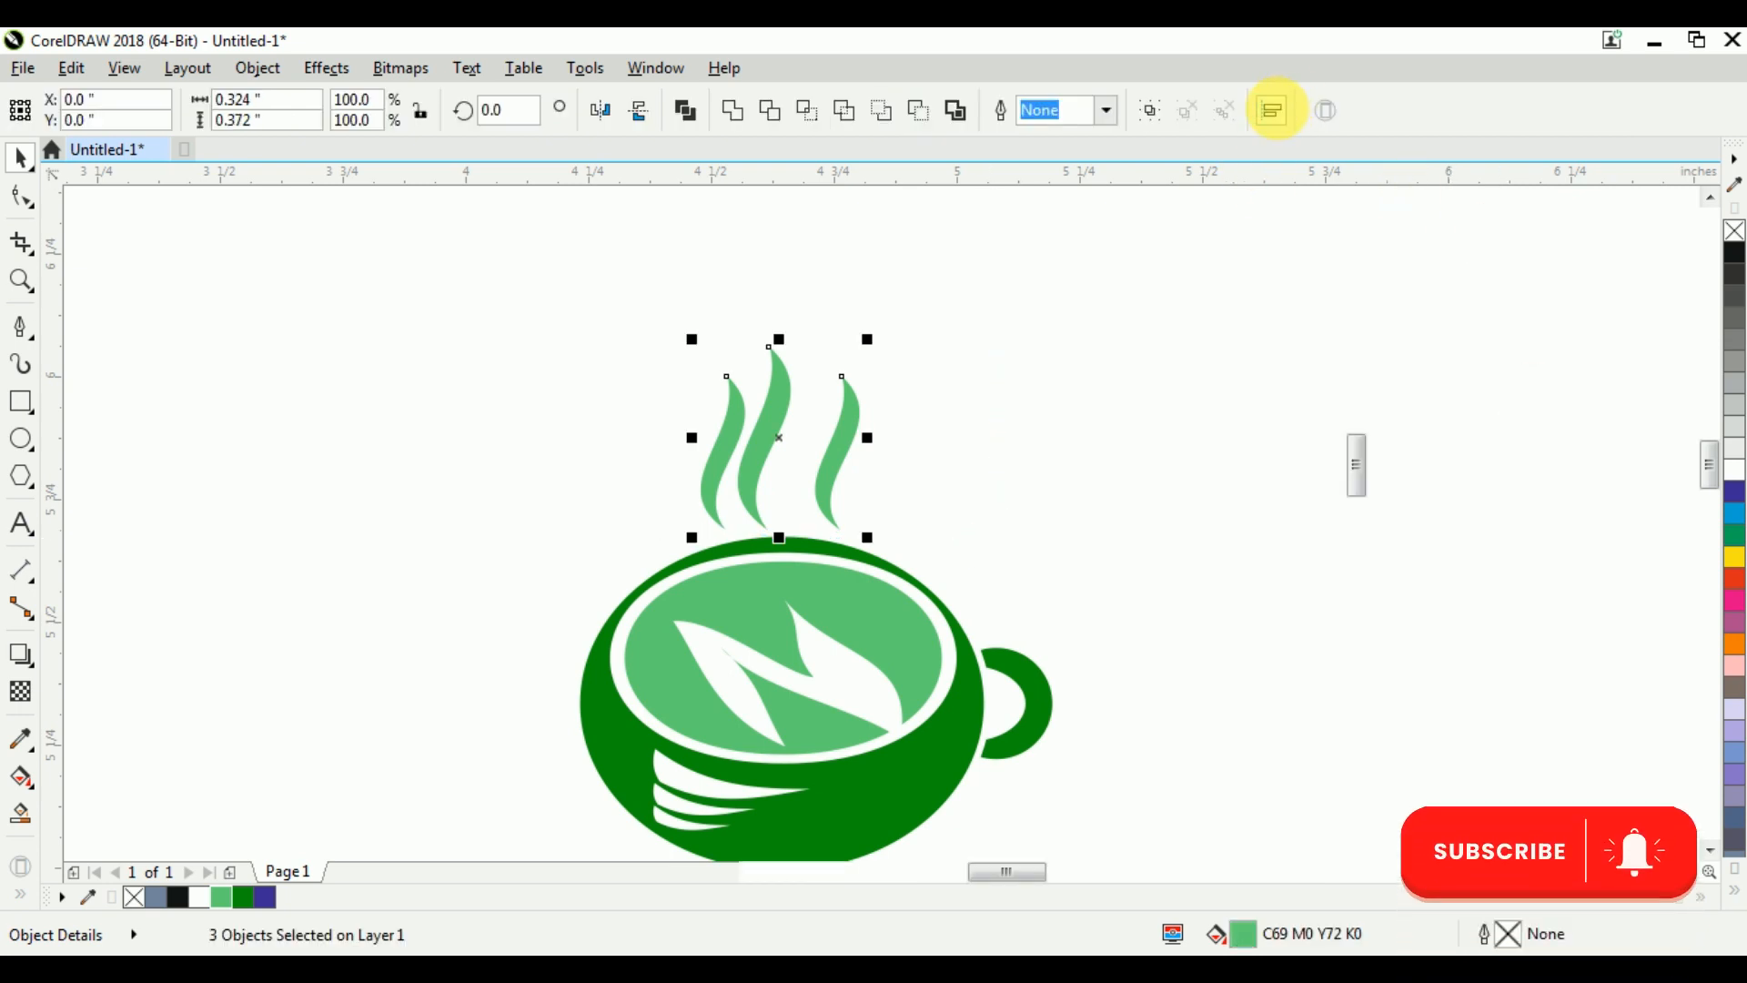
click(1273, 111)
click(1673, 219)
click(1111, 336)
Group the three steam wisps and center the group horizontally on the cup body
drag(1133, 247, 395, 539)
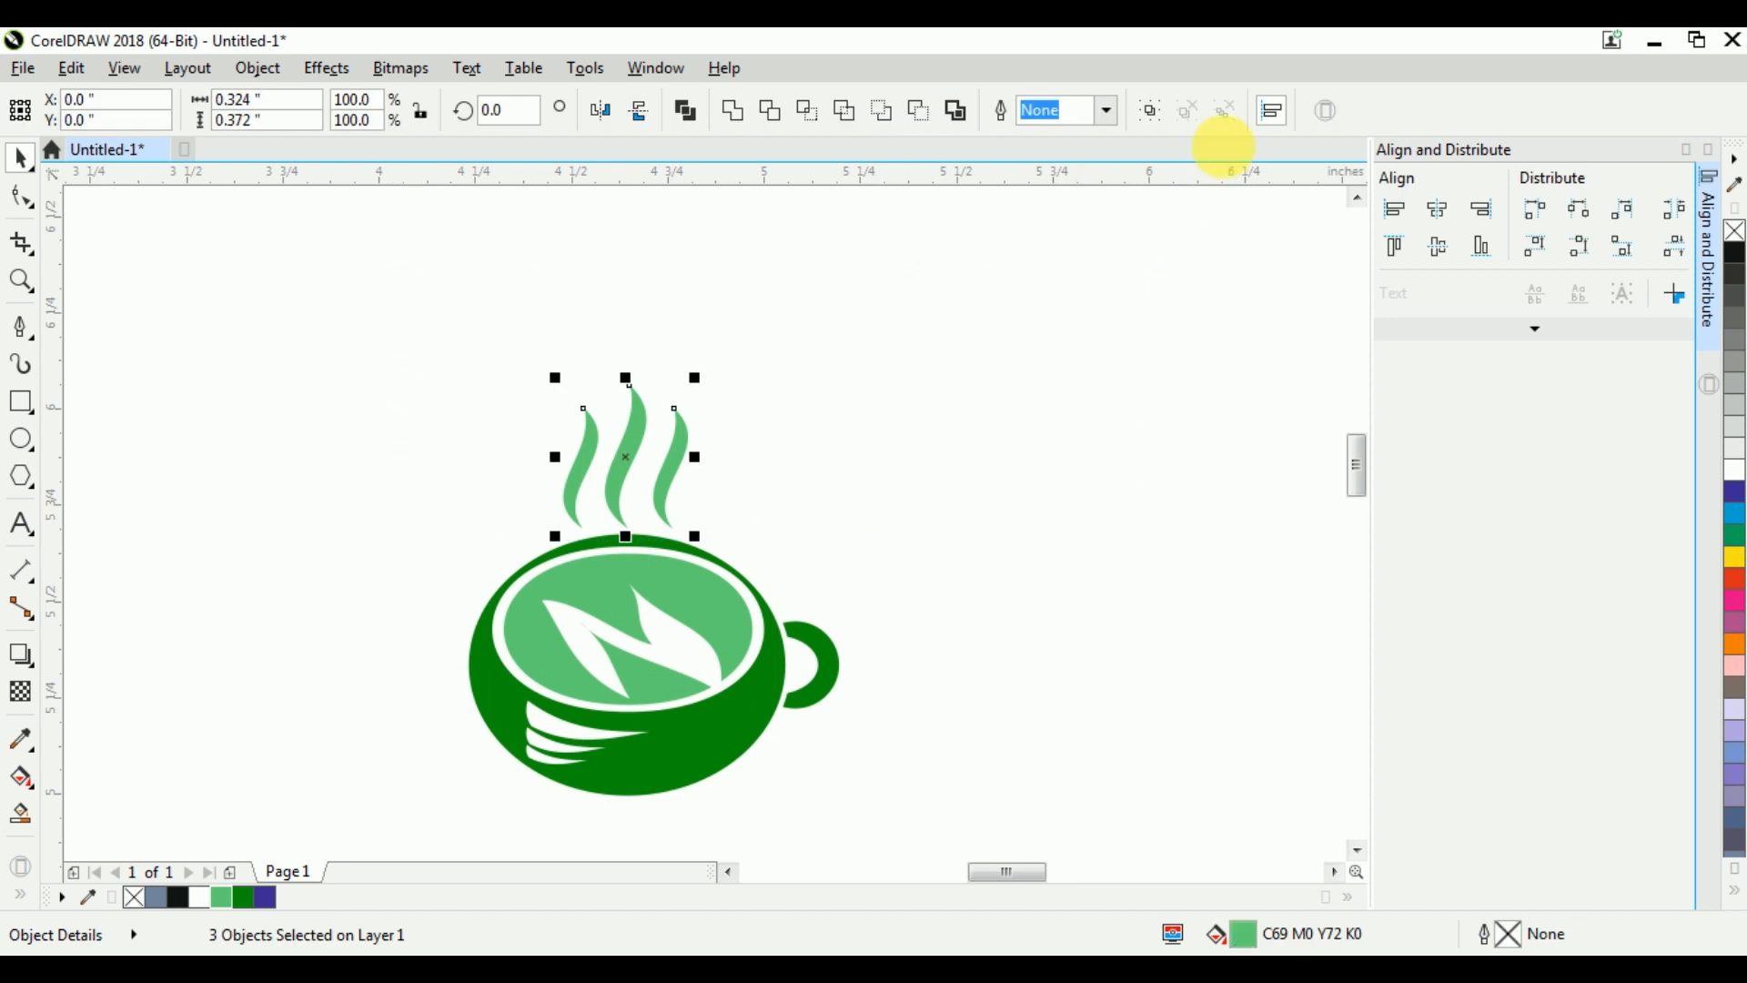
click(1151, 114)
shift+click(691, 790)
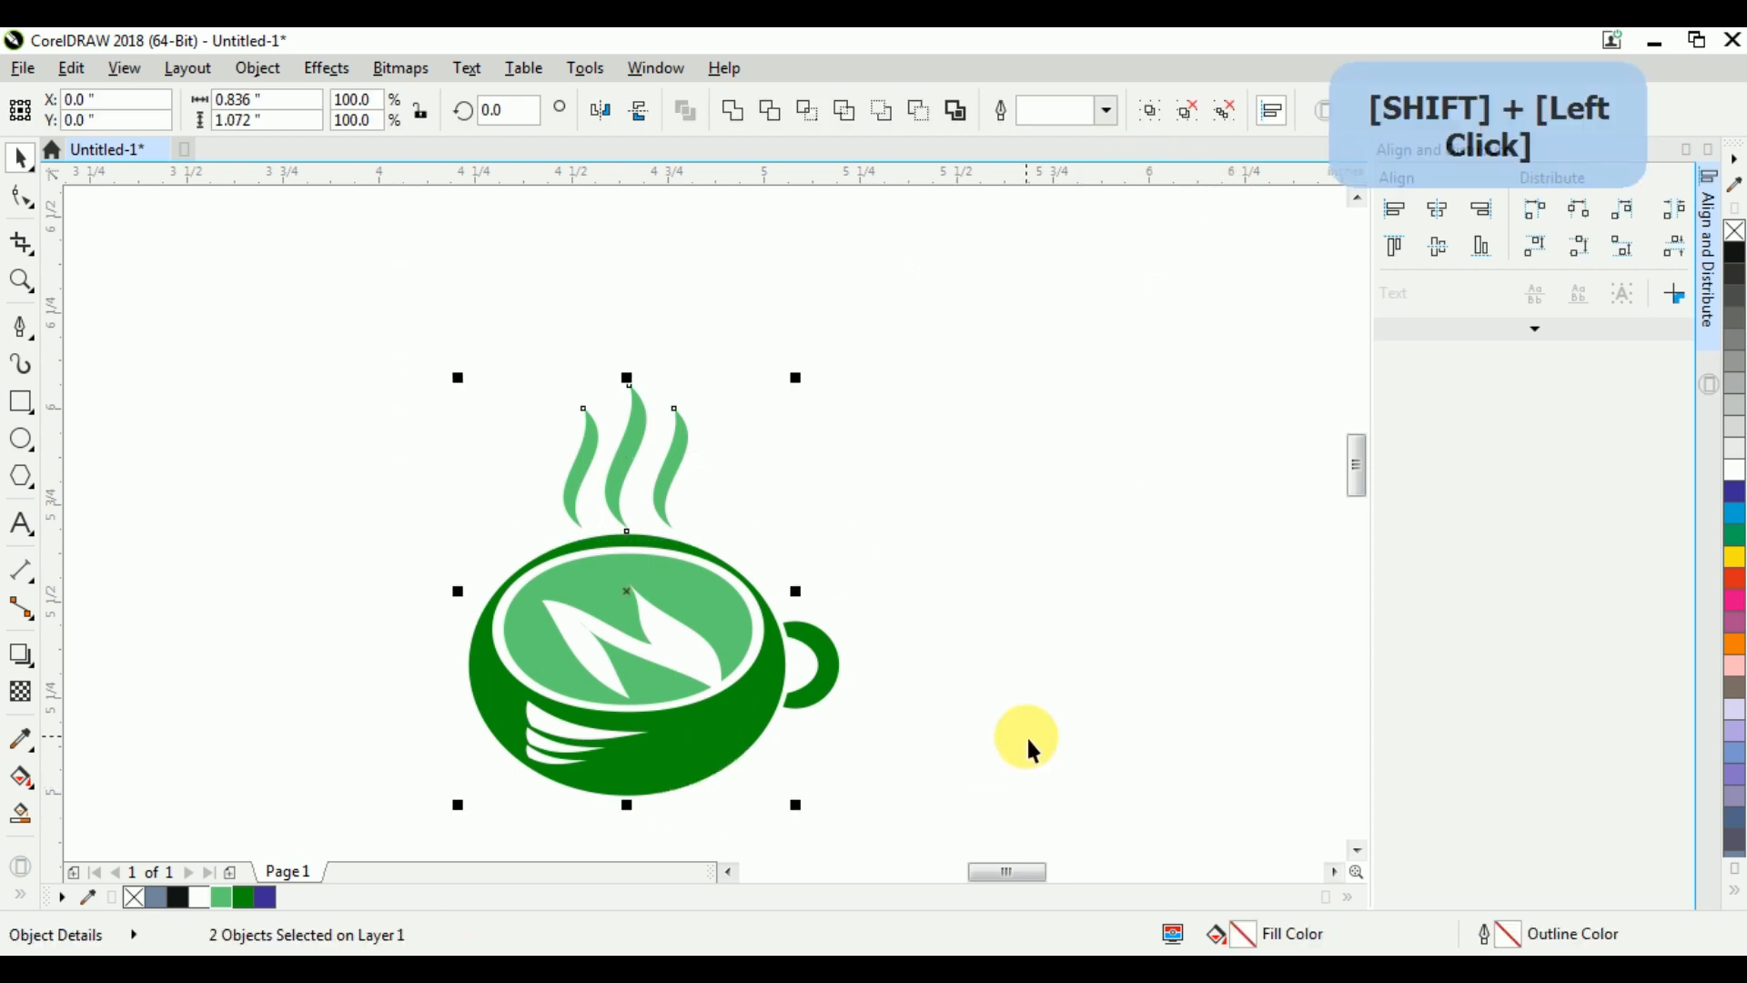
click(1070, 582)
Close the Align and Distribute docker and frame the complete cup logo in the view with nothing selected
drag(325, 351, 1003, 807)
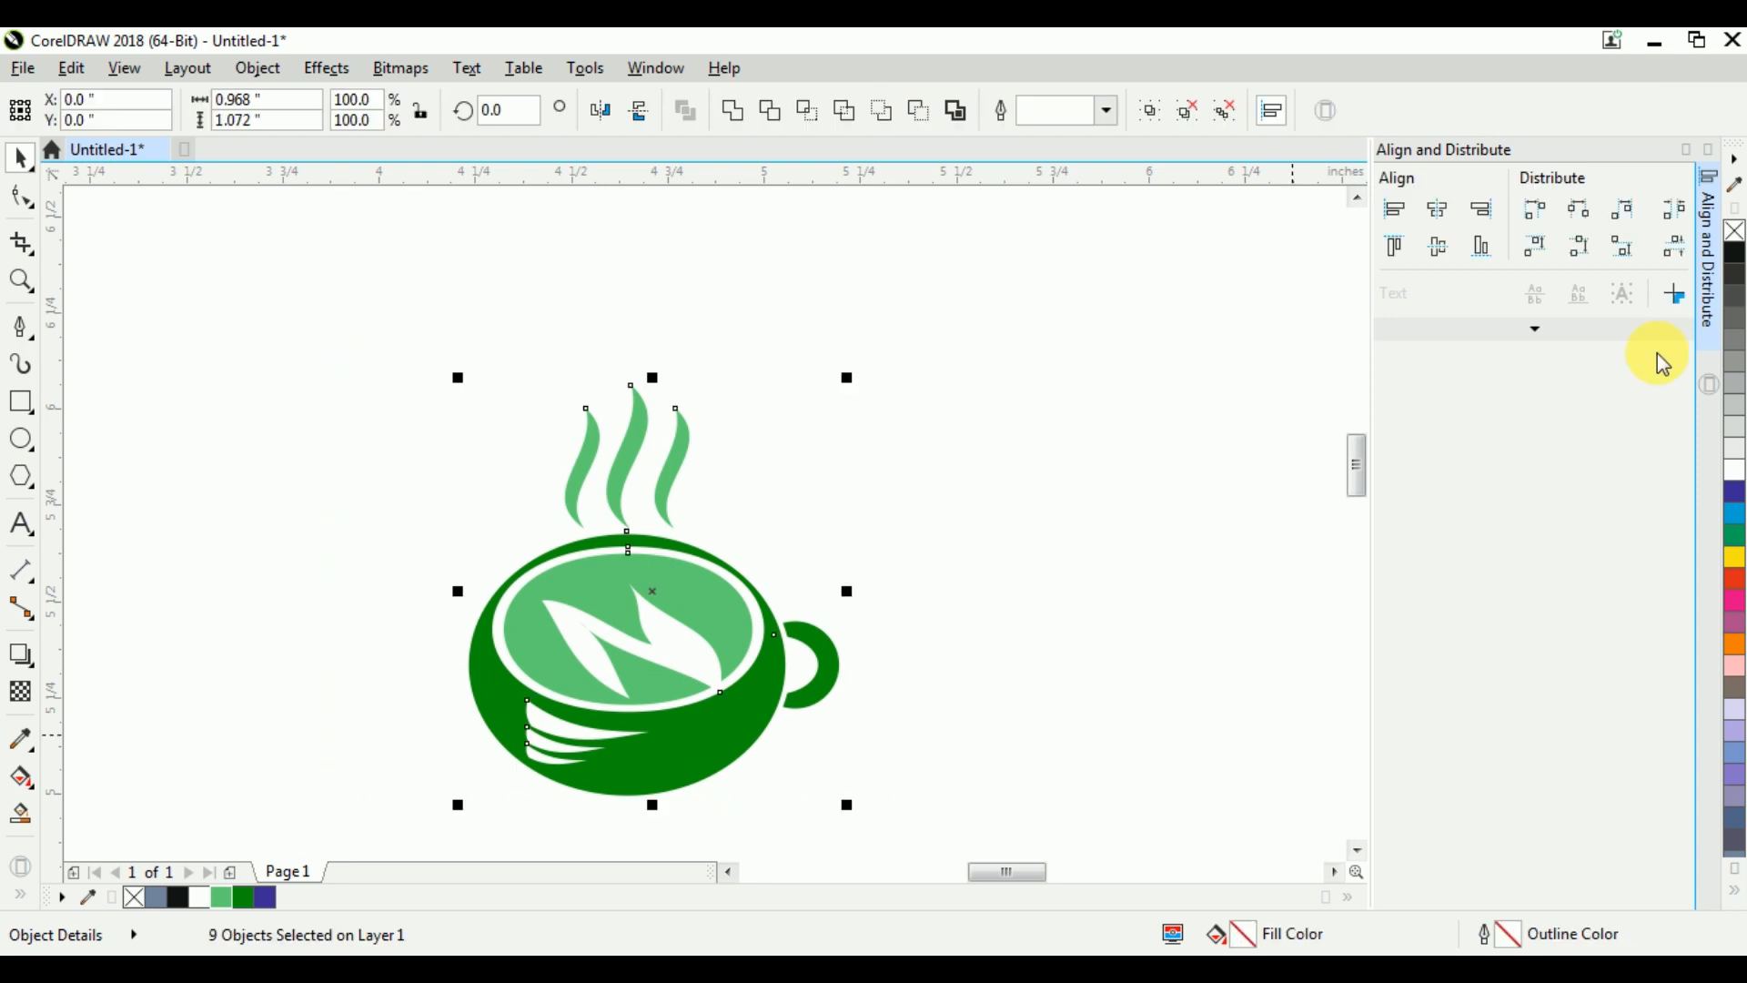
click(1709, 153)
key(shift+F2)
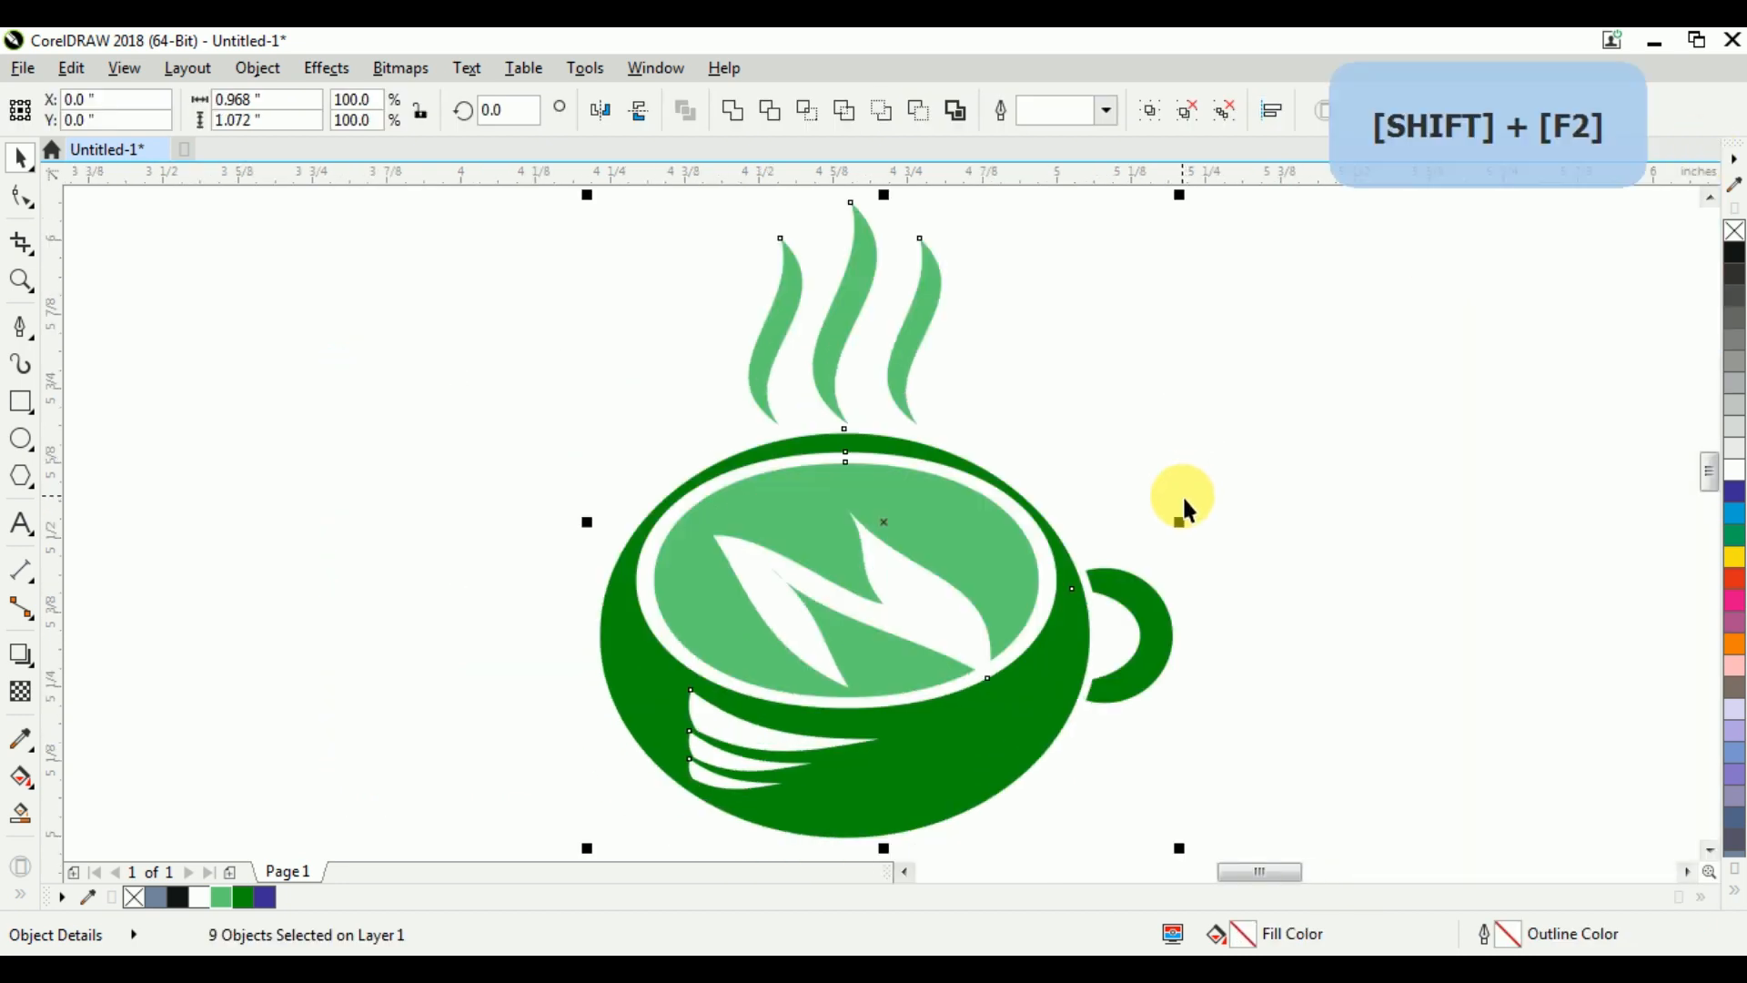
click(1425, 374)
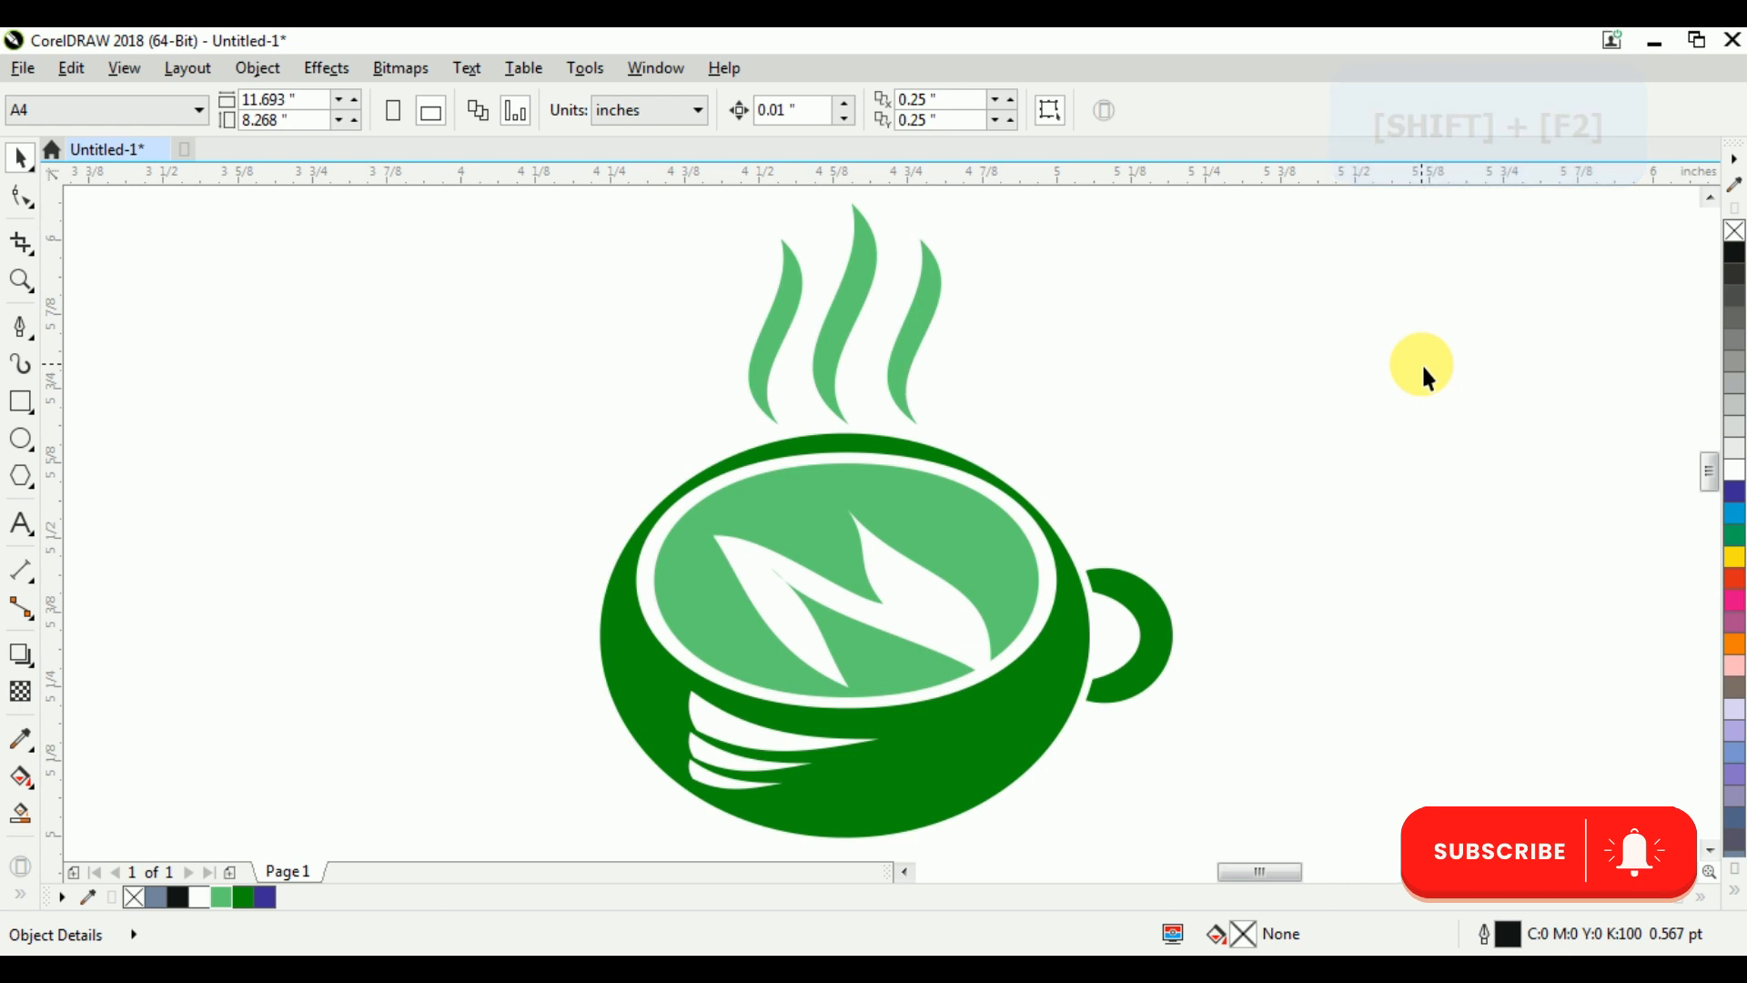